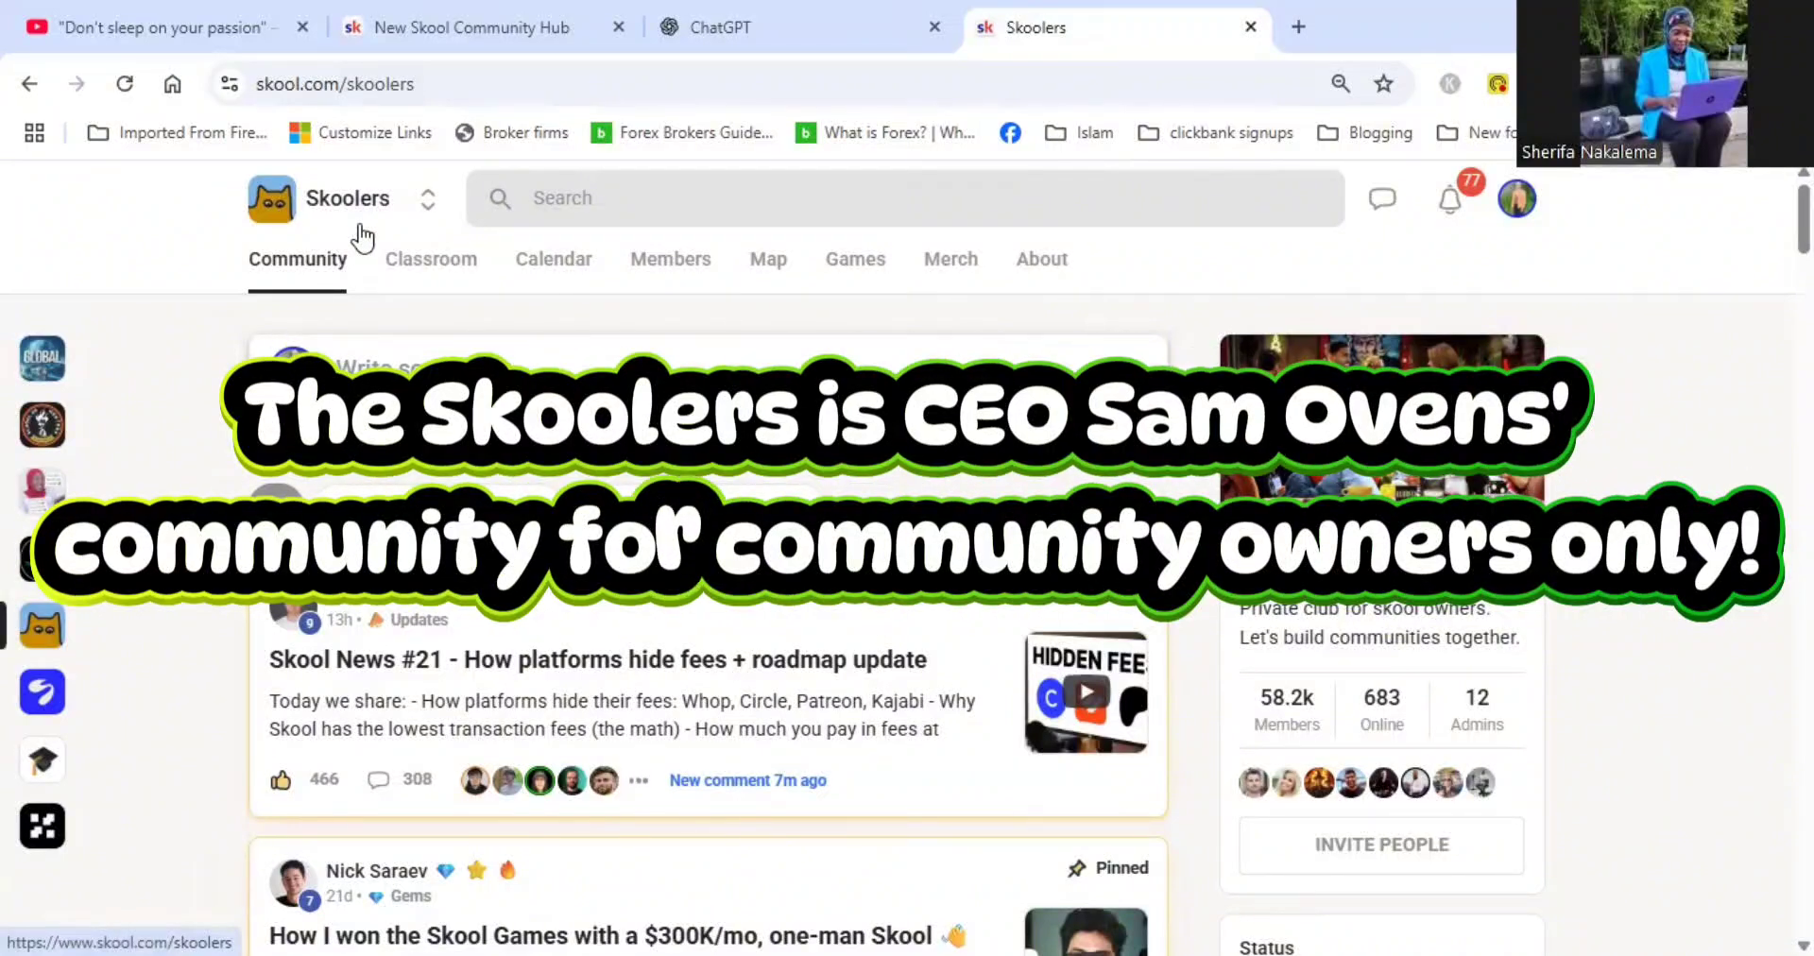
View the Skoolers community's member map and games leaderboard, and return to its community feed
click(775, 266)
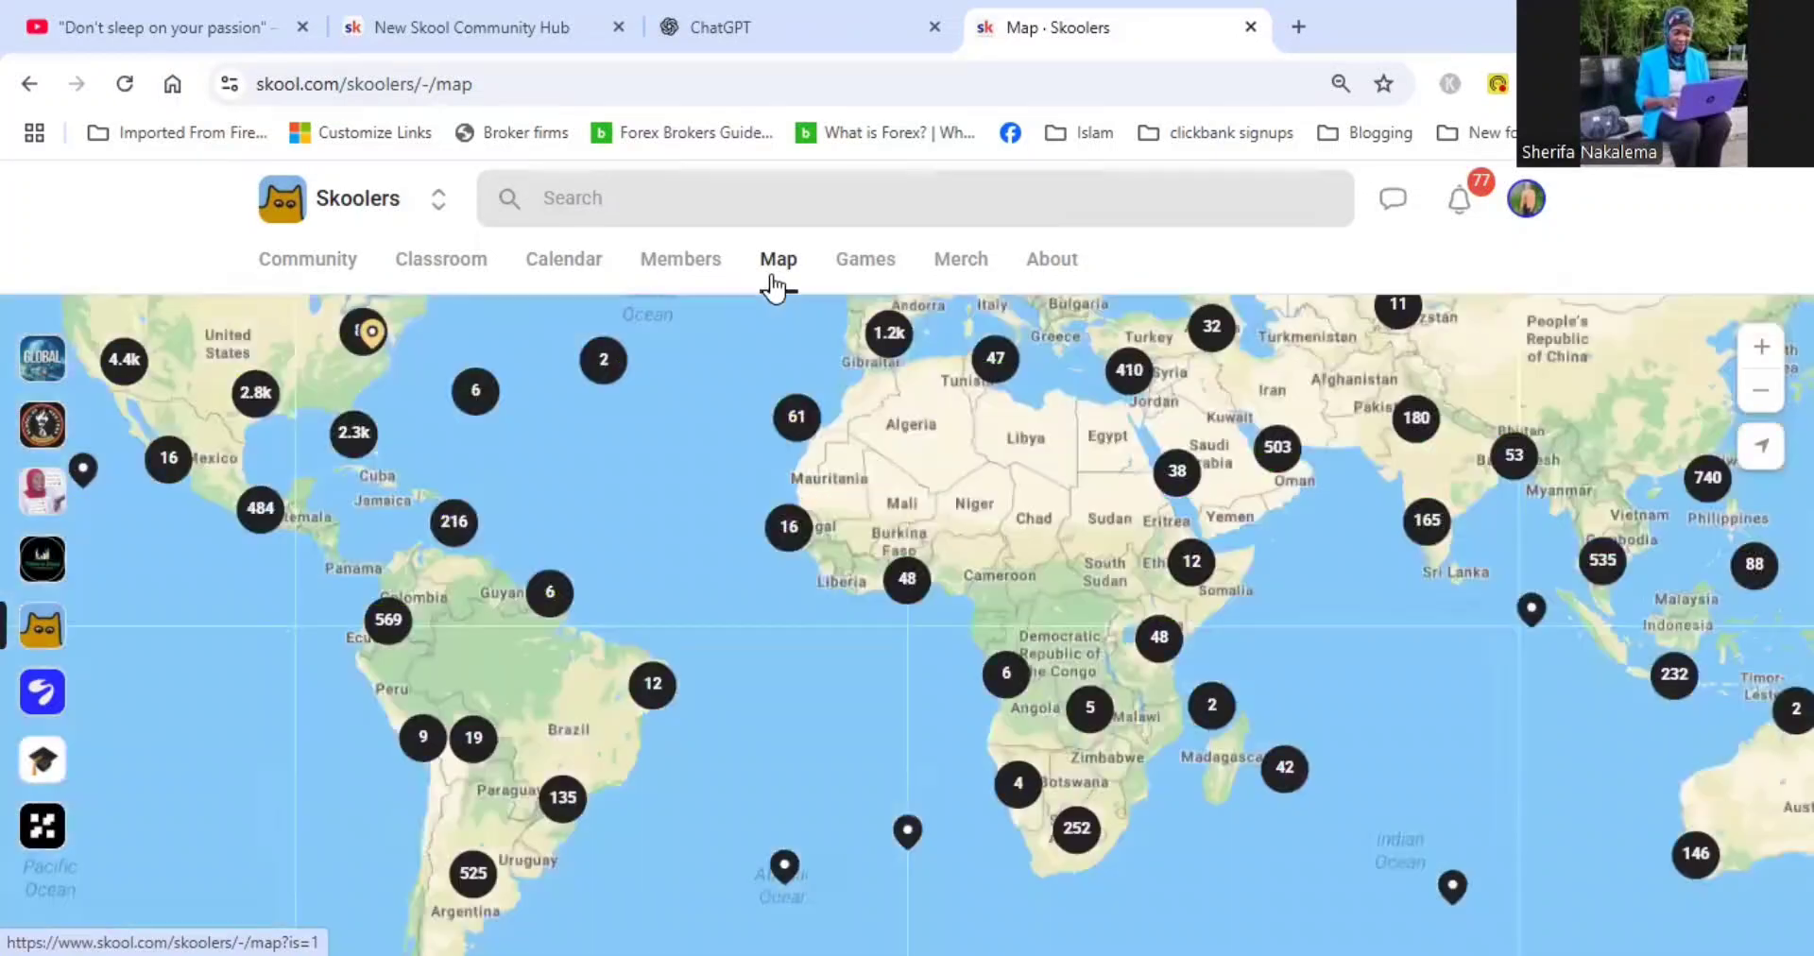
click(864, 268)
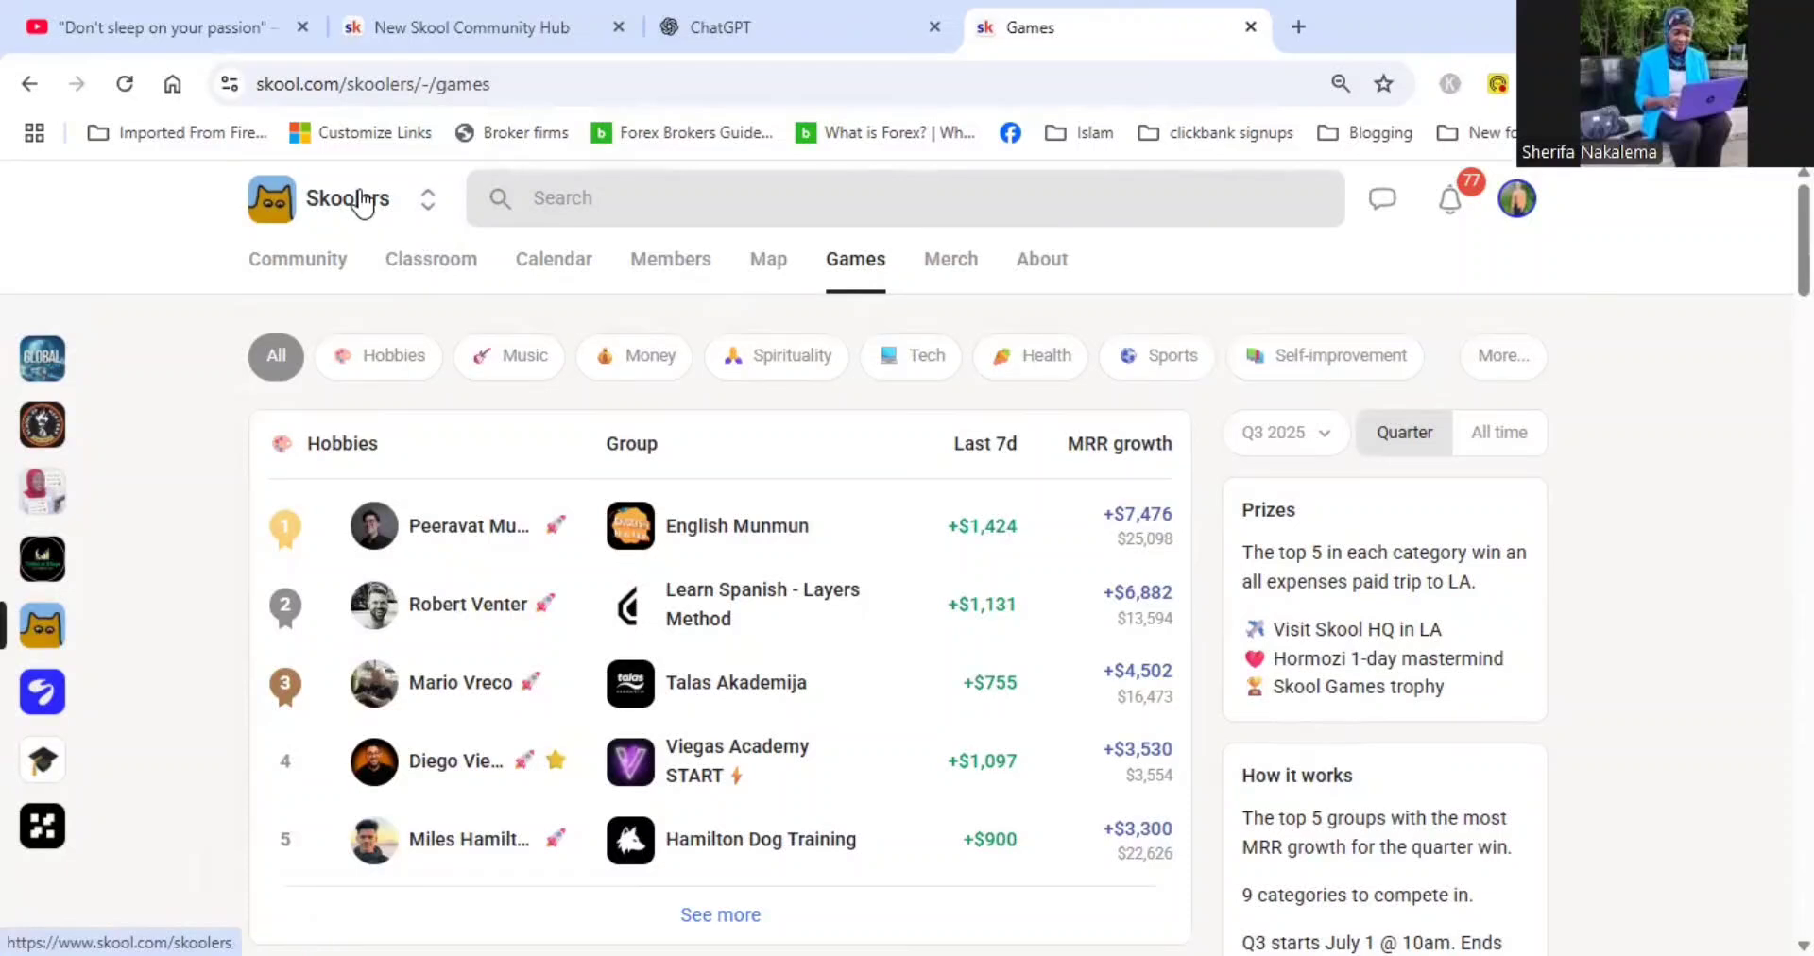
click(362, 202)
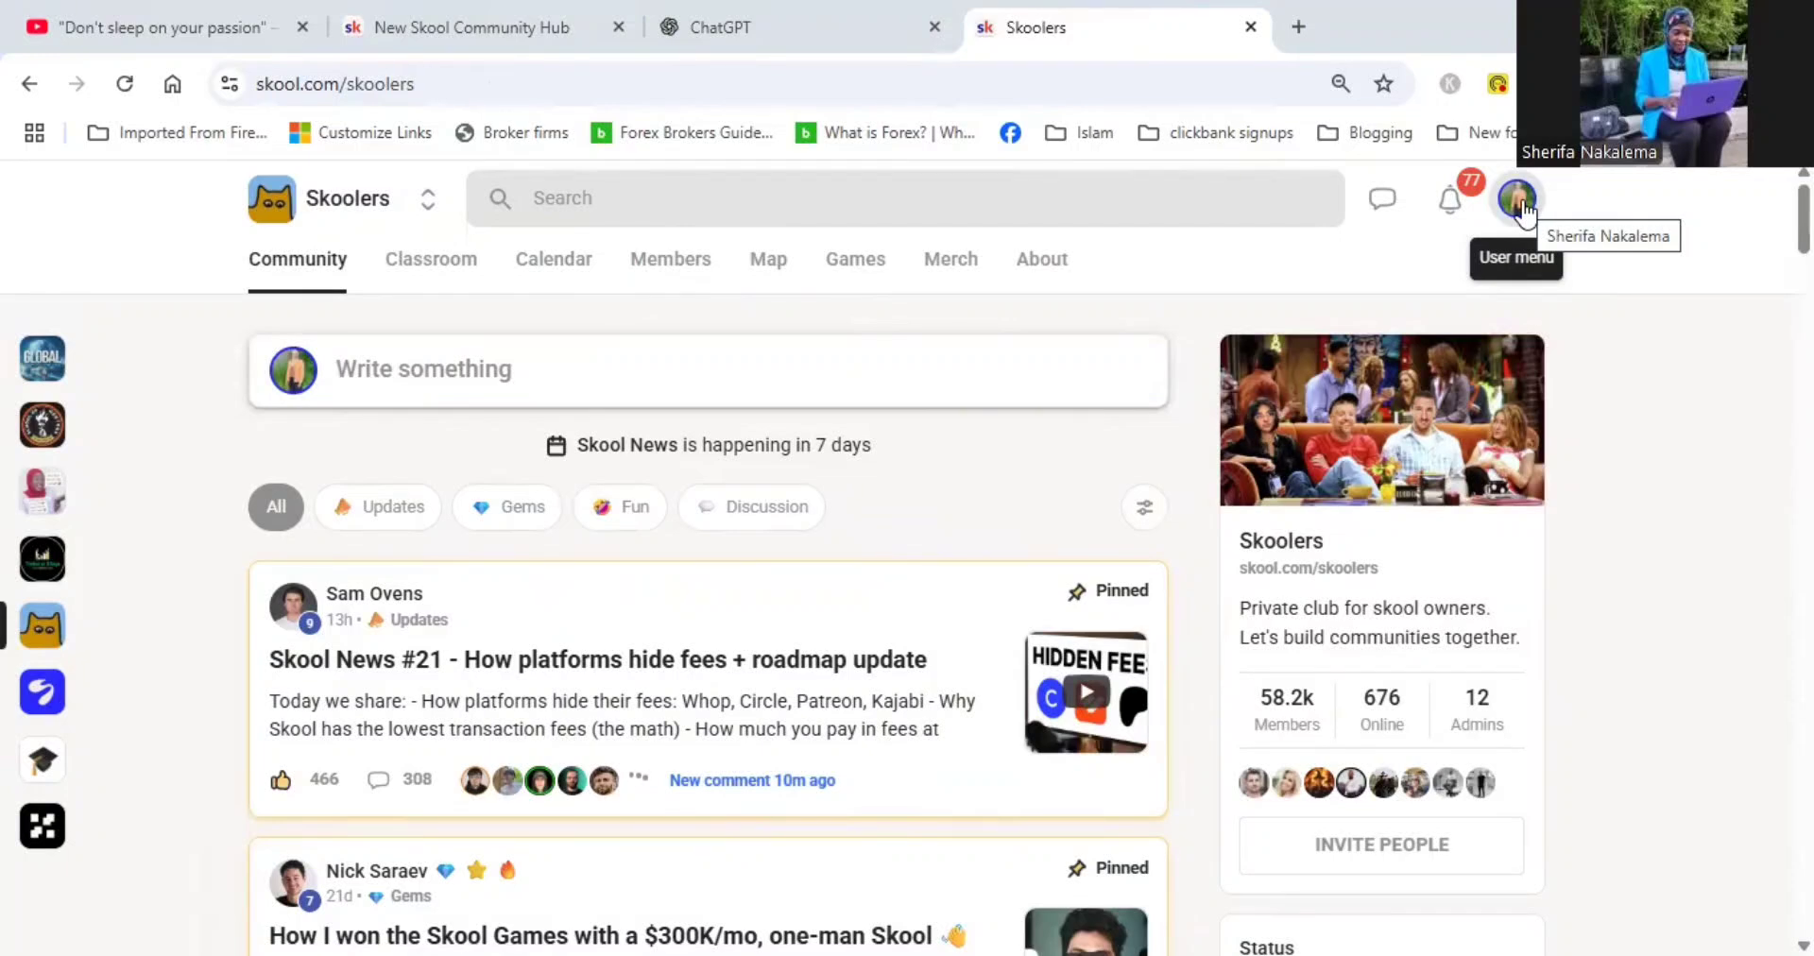
Open the own profile, expand the list of owned communities, and open the Share Your Story community
click(1517, 198)
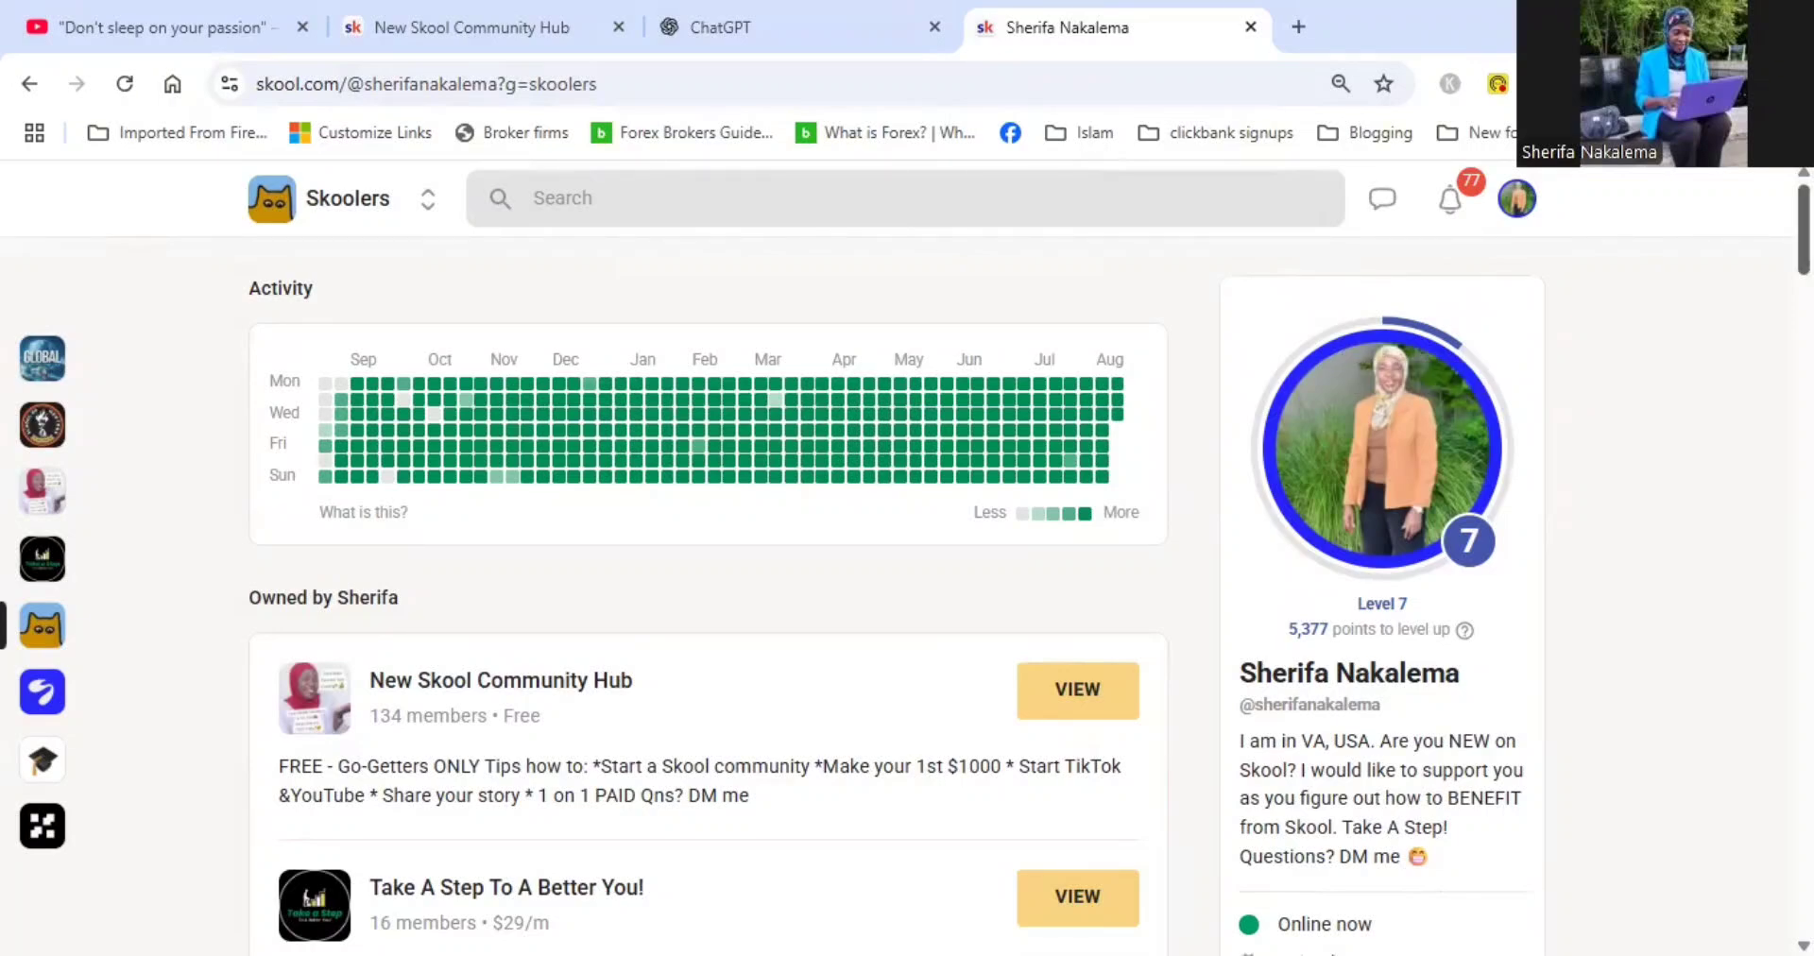
scroll(809, 598, down, 3)
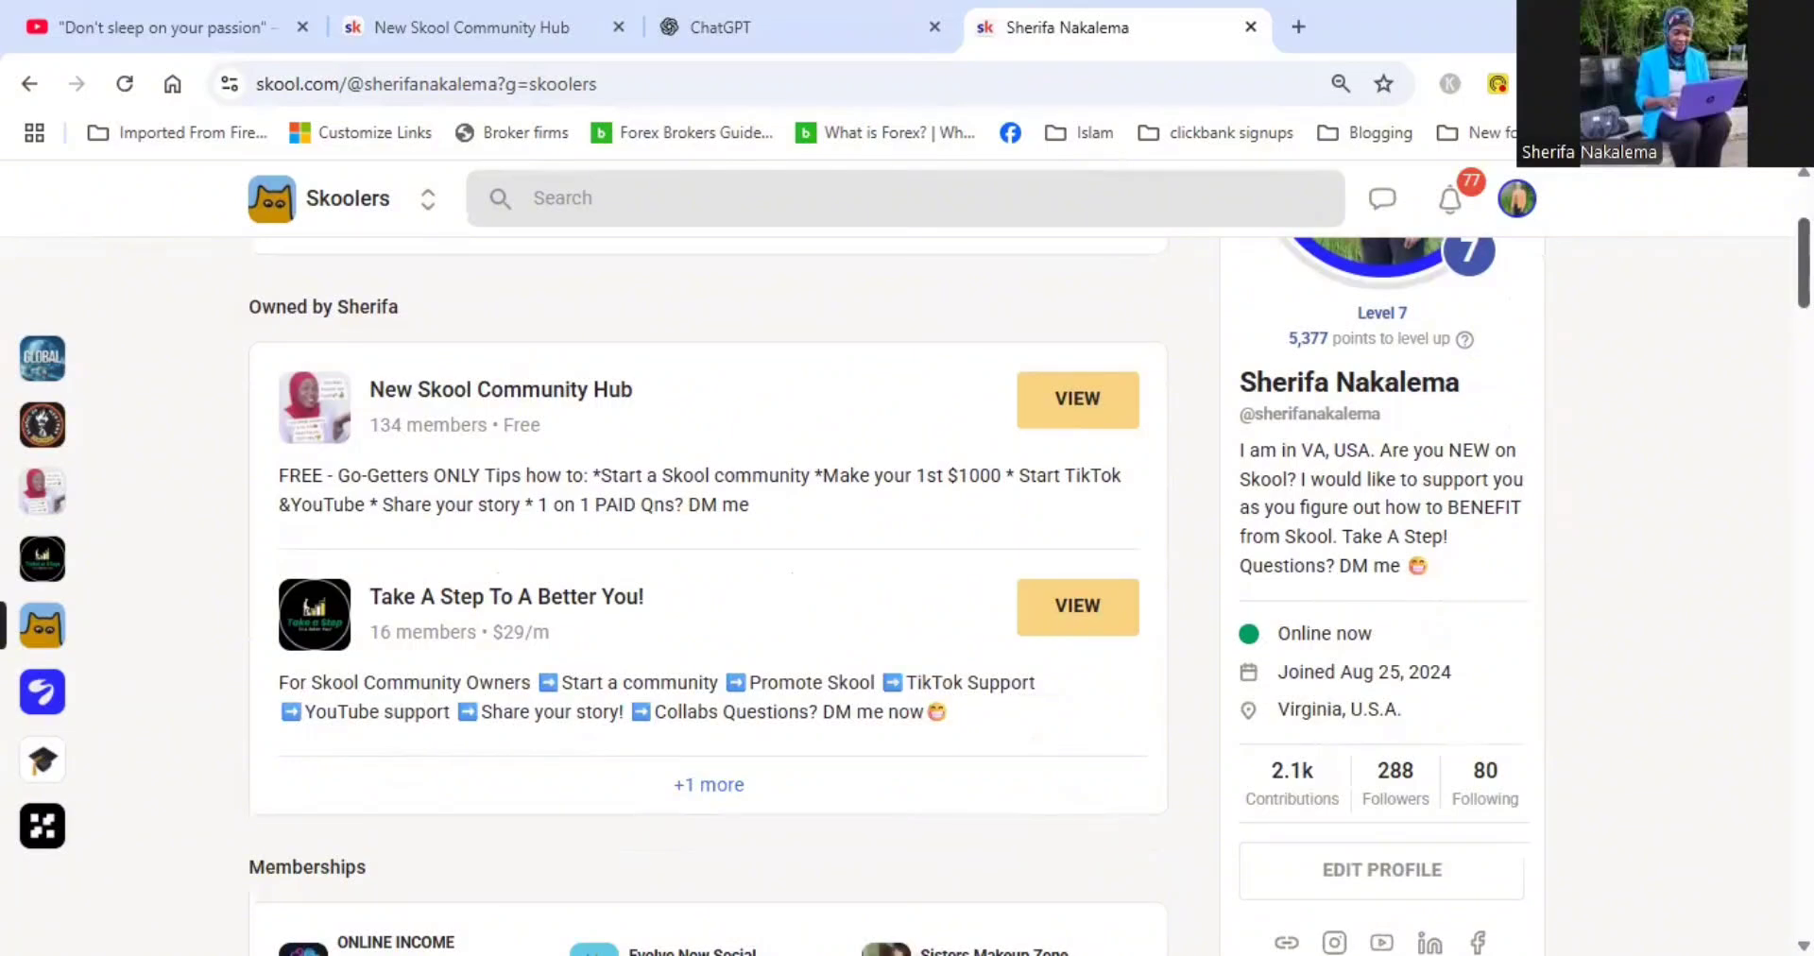
scroll(809, 598, down, 1)
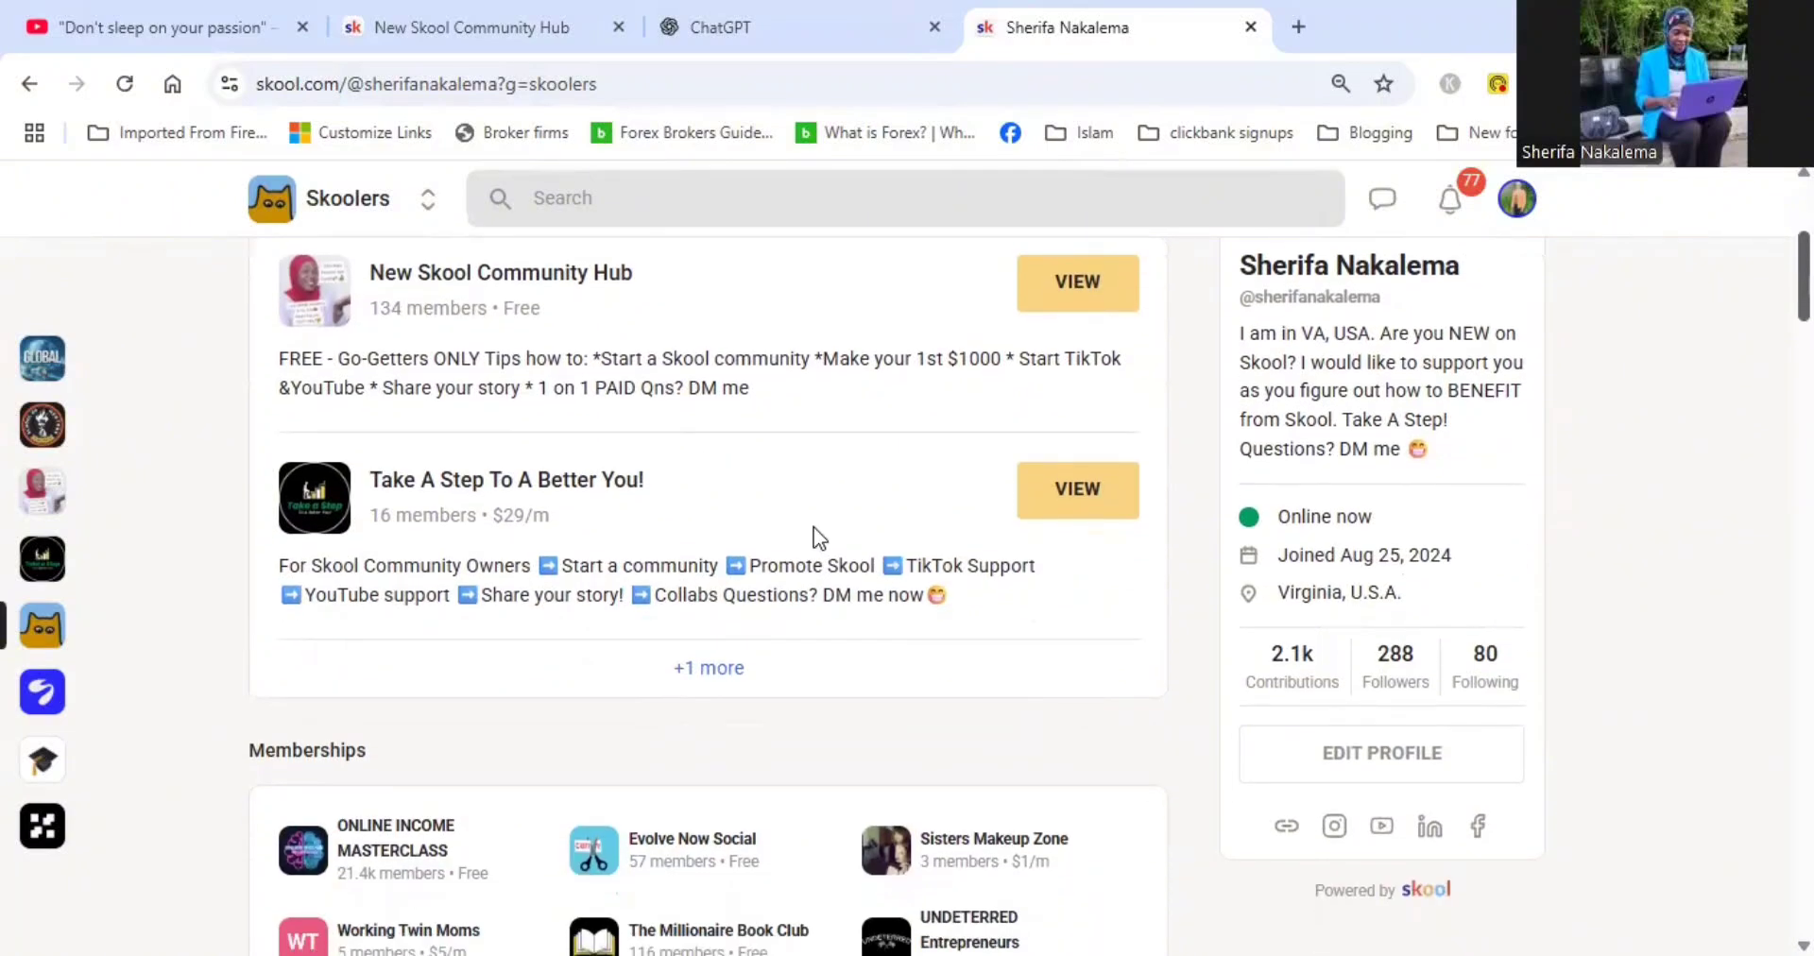
click(739, 668)
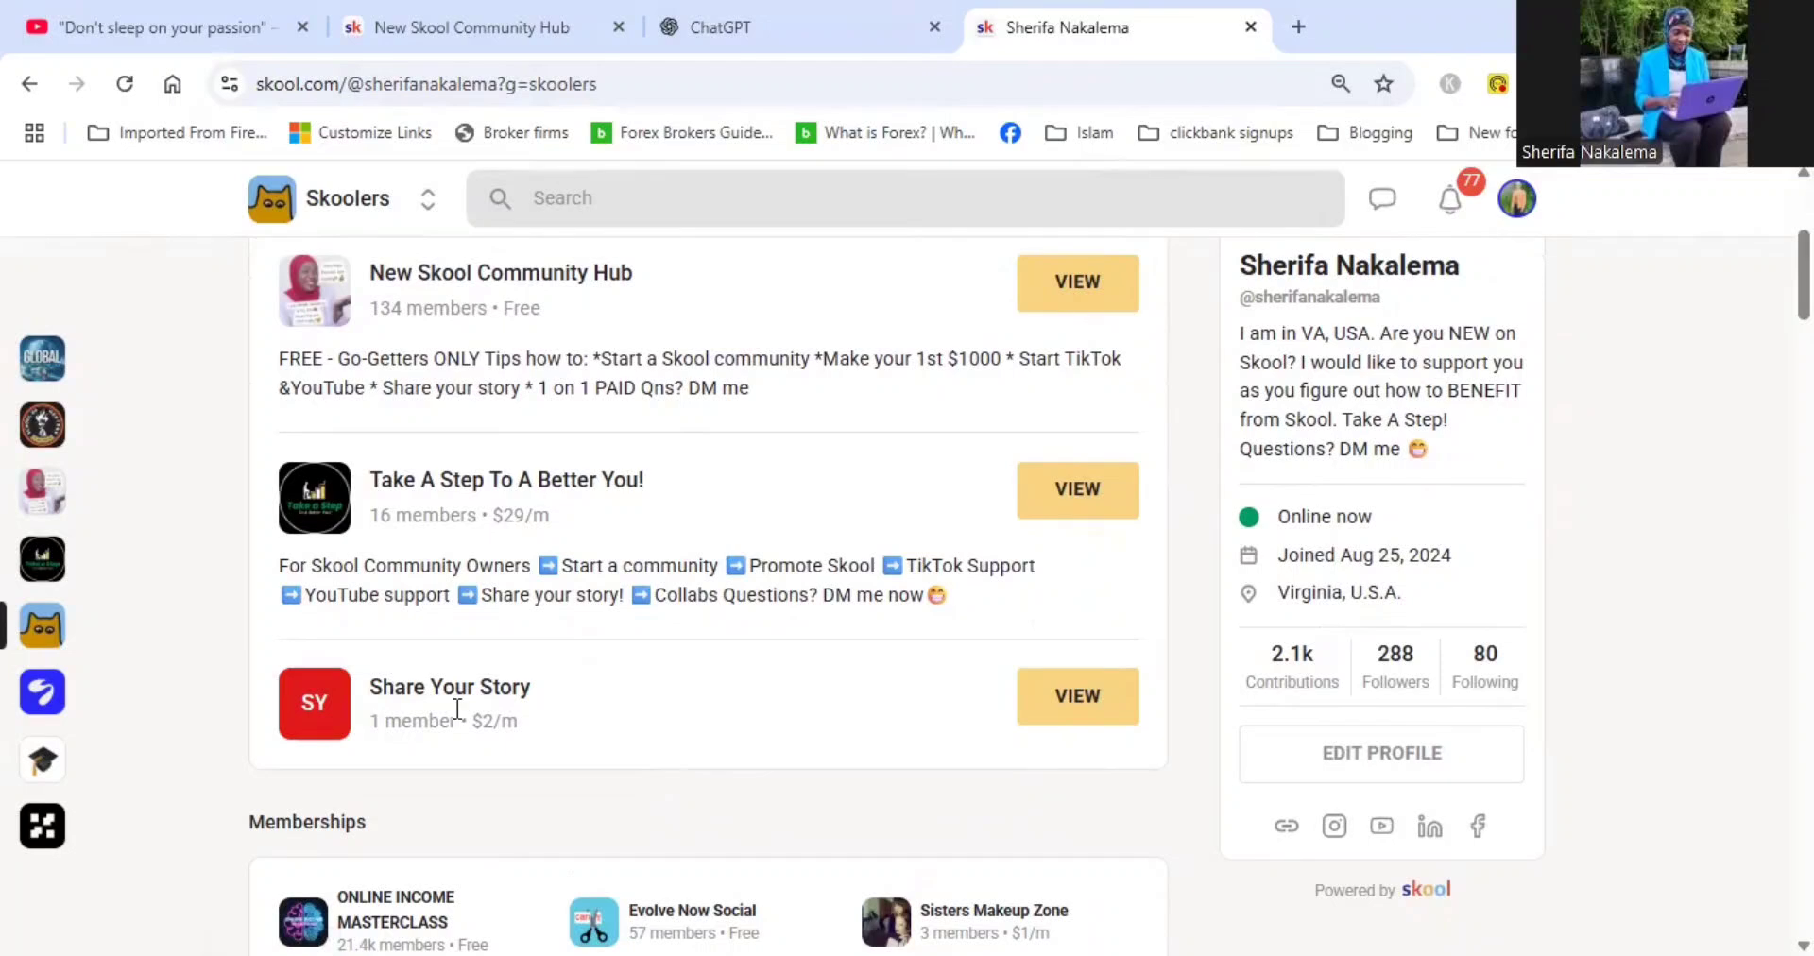
click(1083, 709)
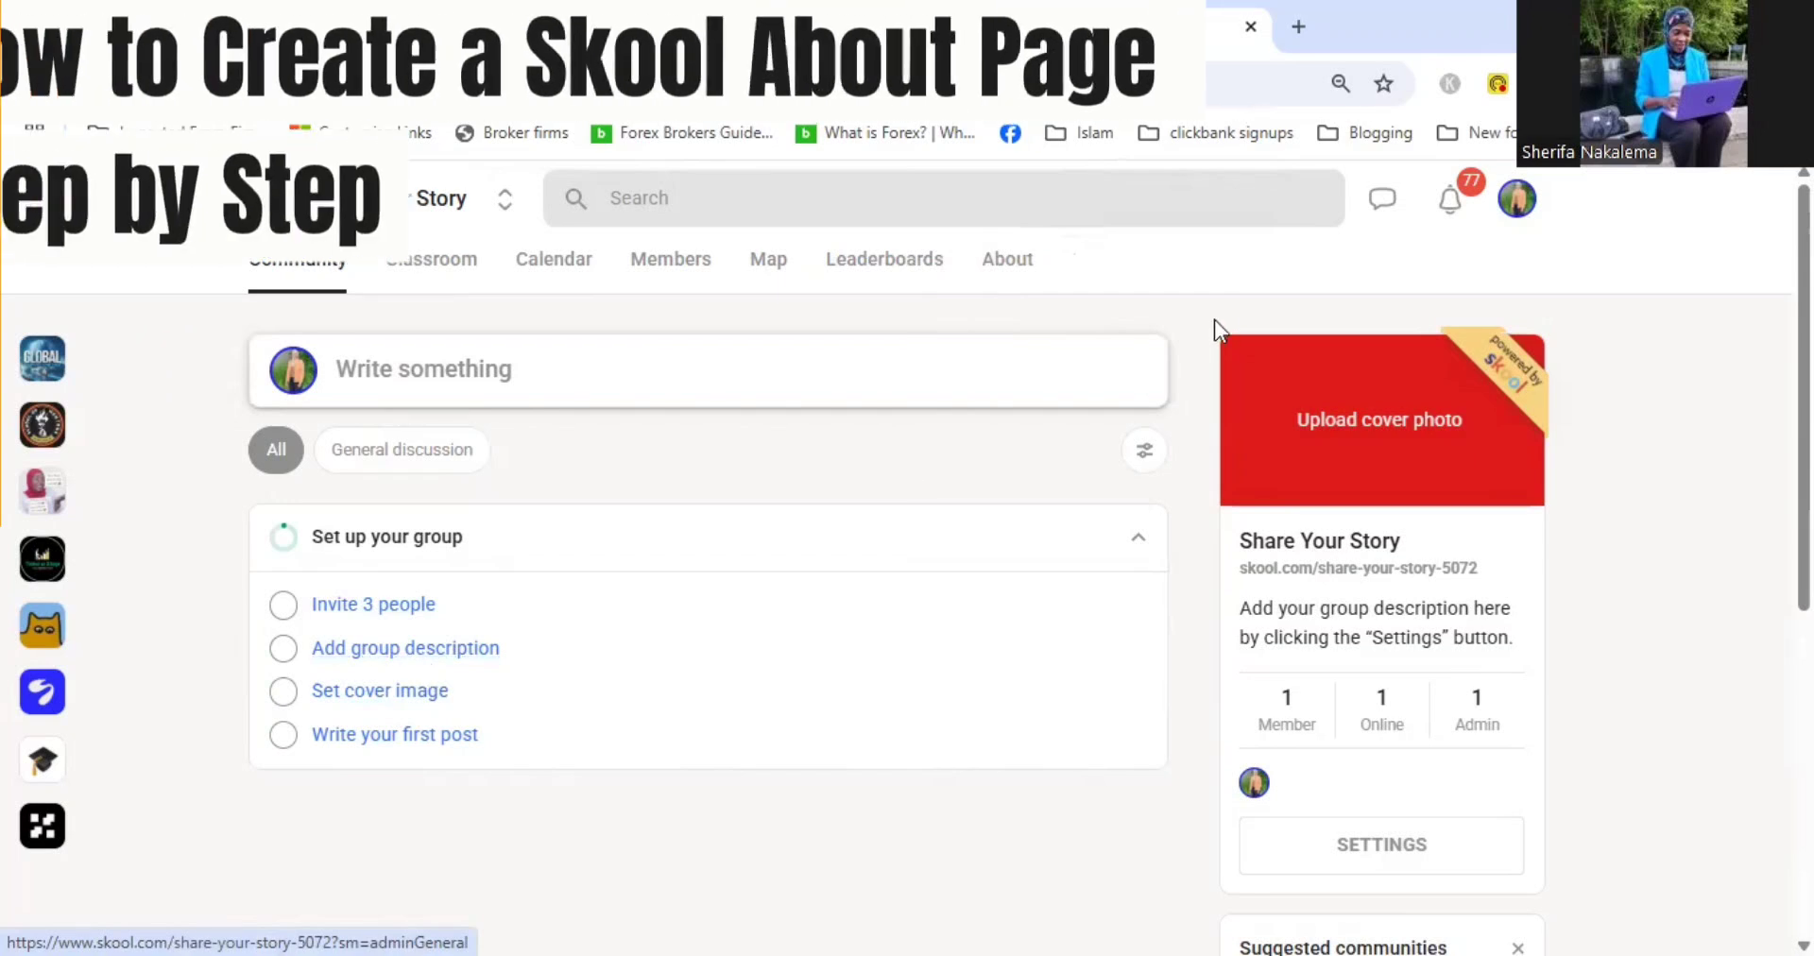
Open the About page of the Share Your Story community and look over its media and description areas
click(1007, 260)
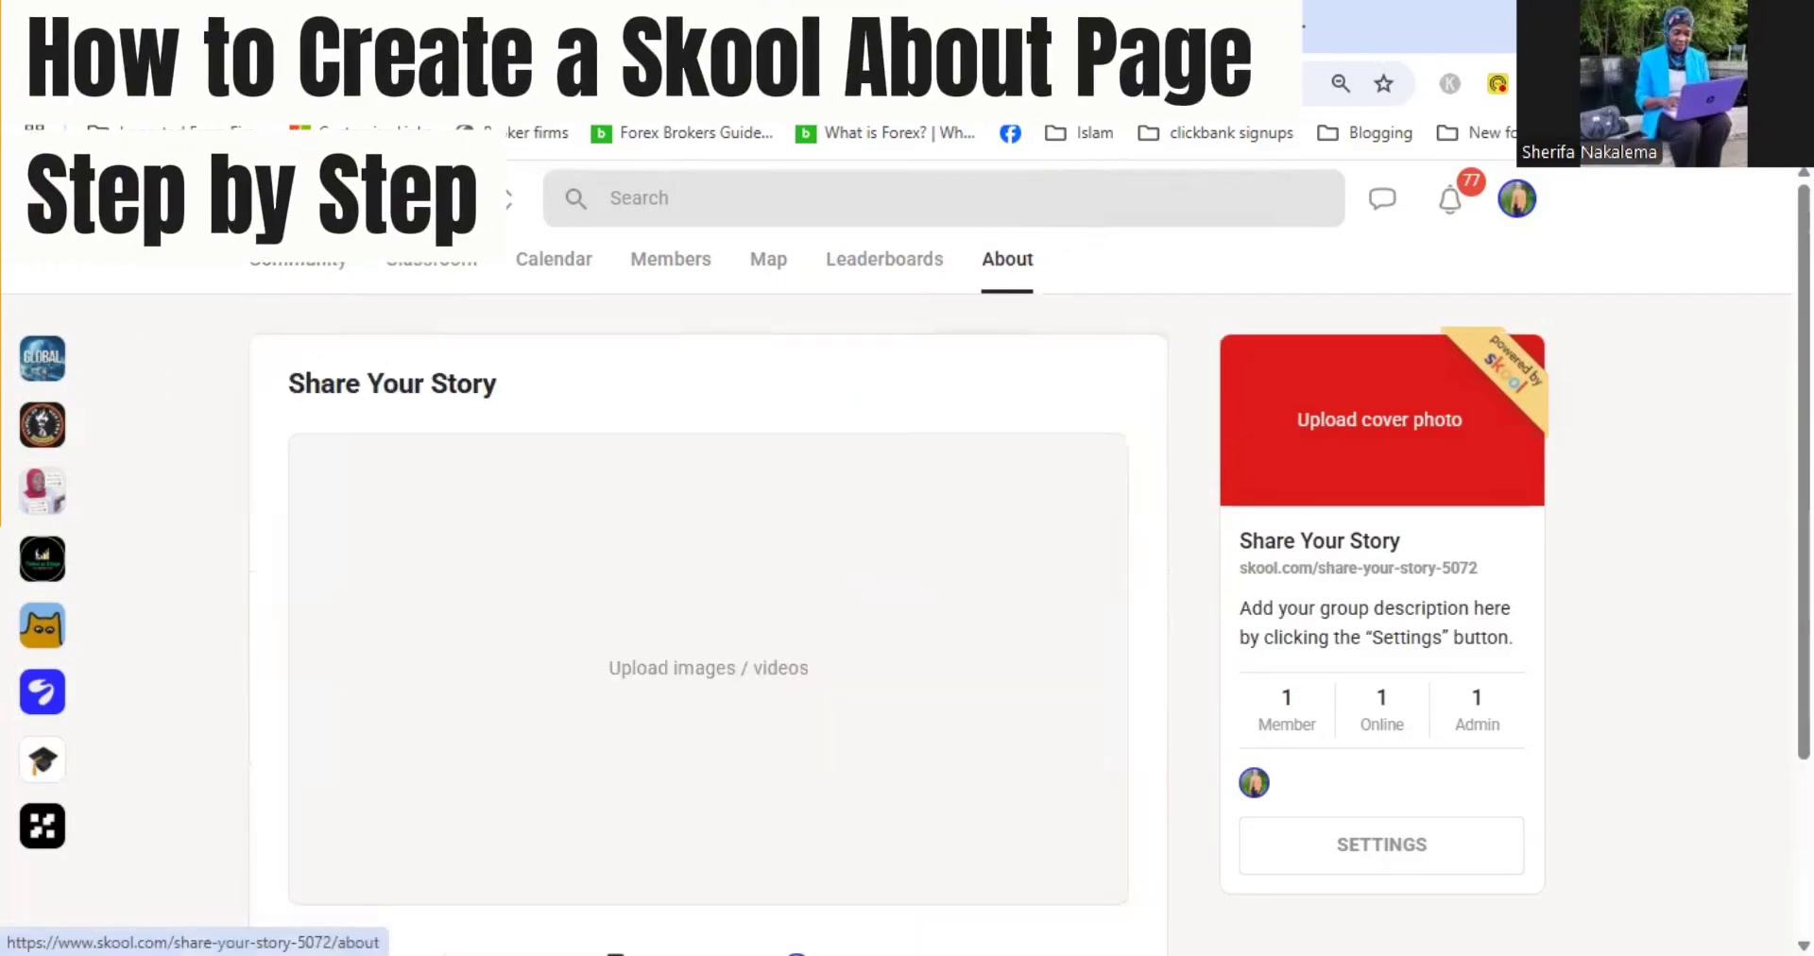
scroll(708, 567, down, 1)
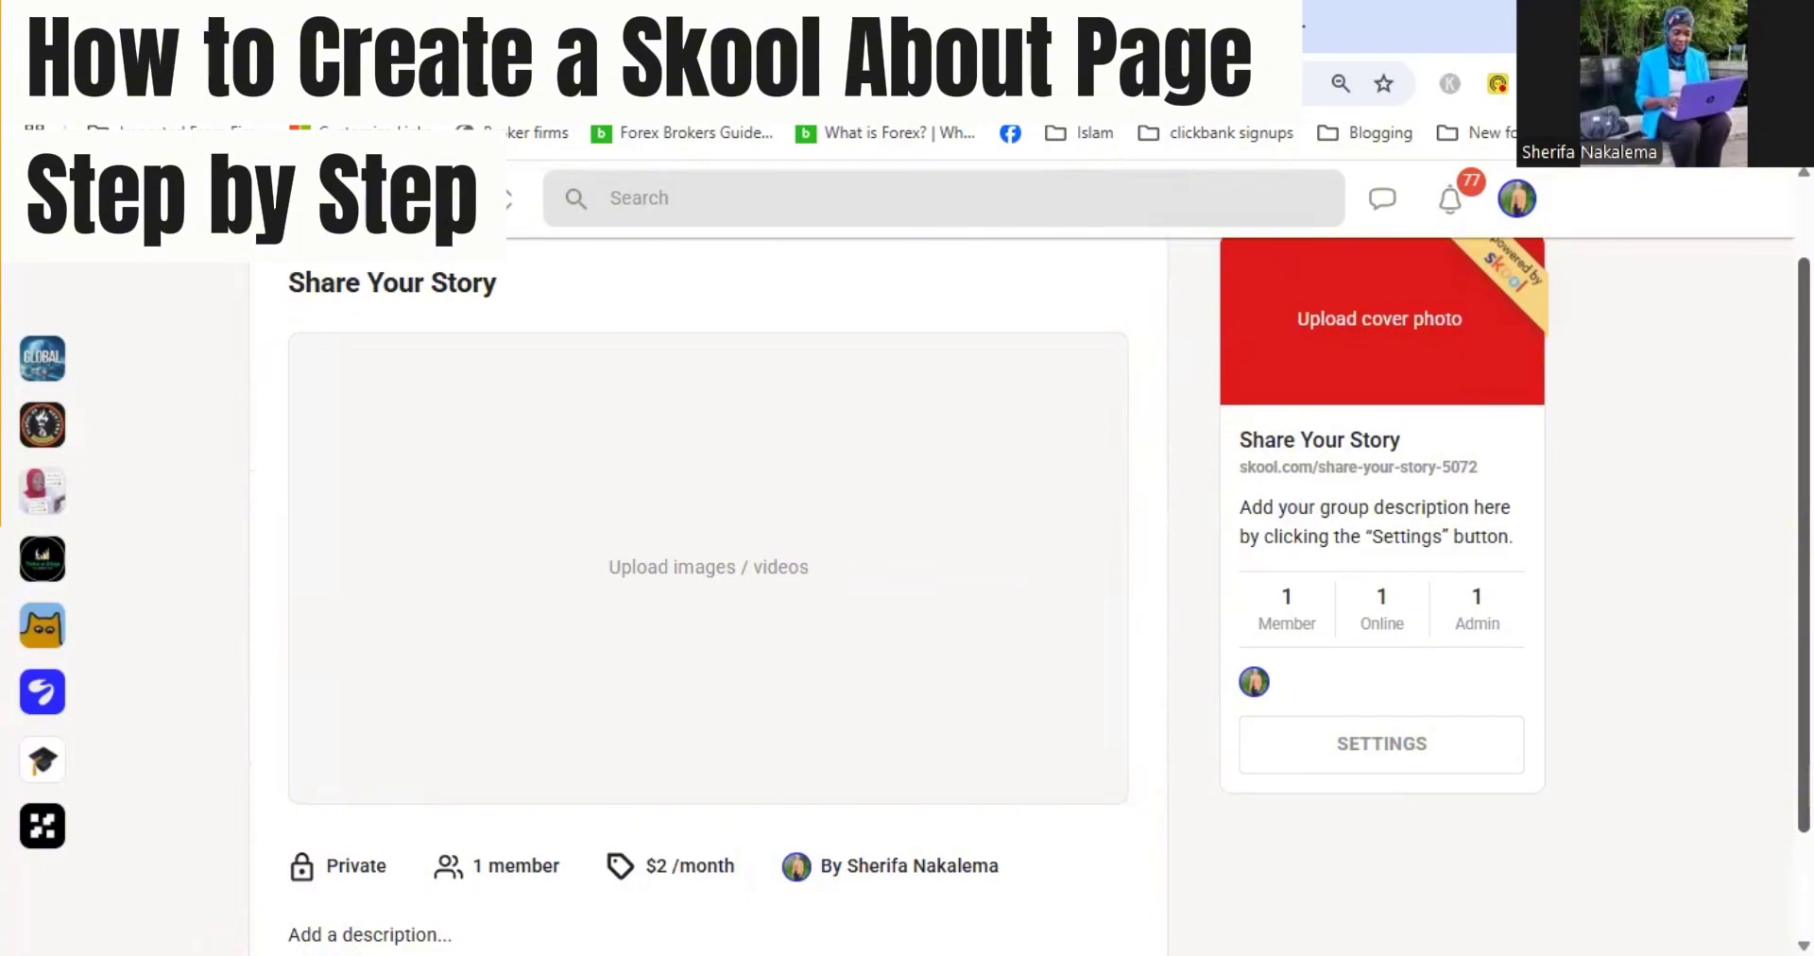
scroll(709, 566, up, 1)
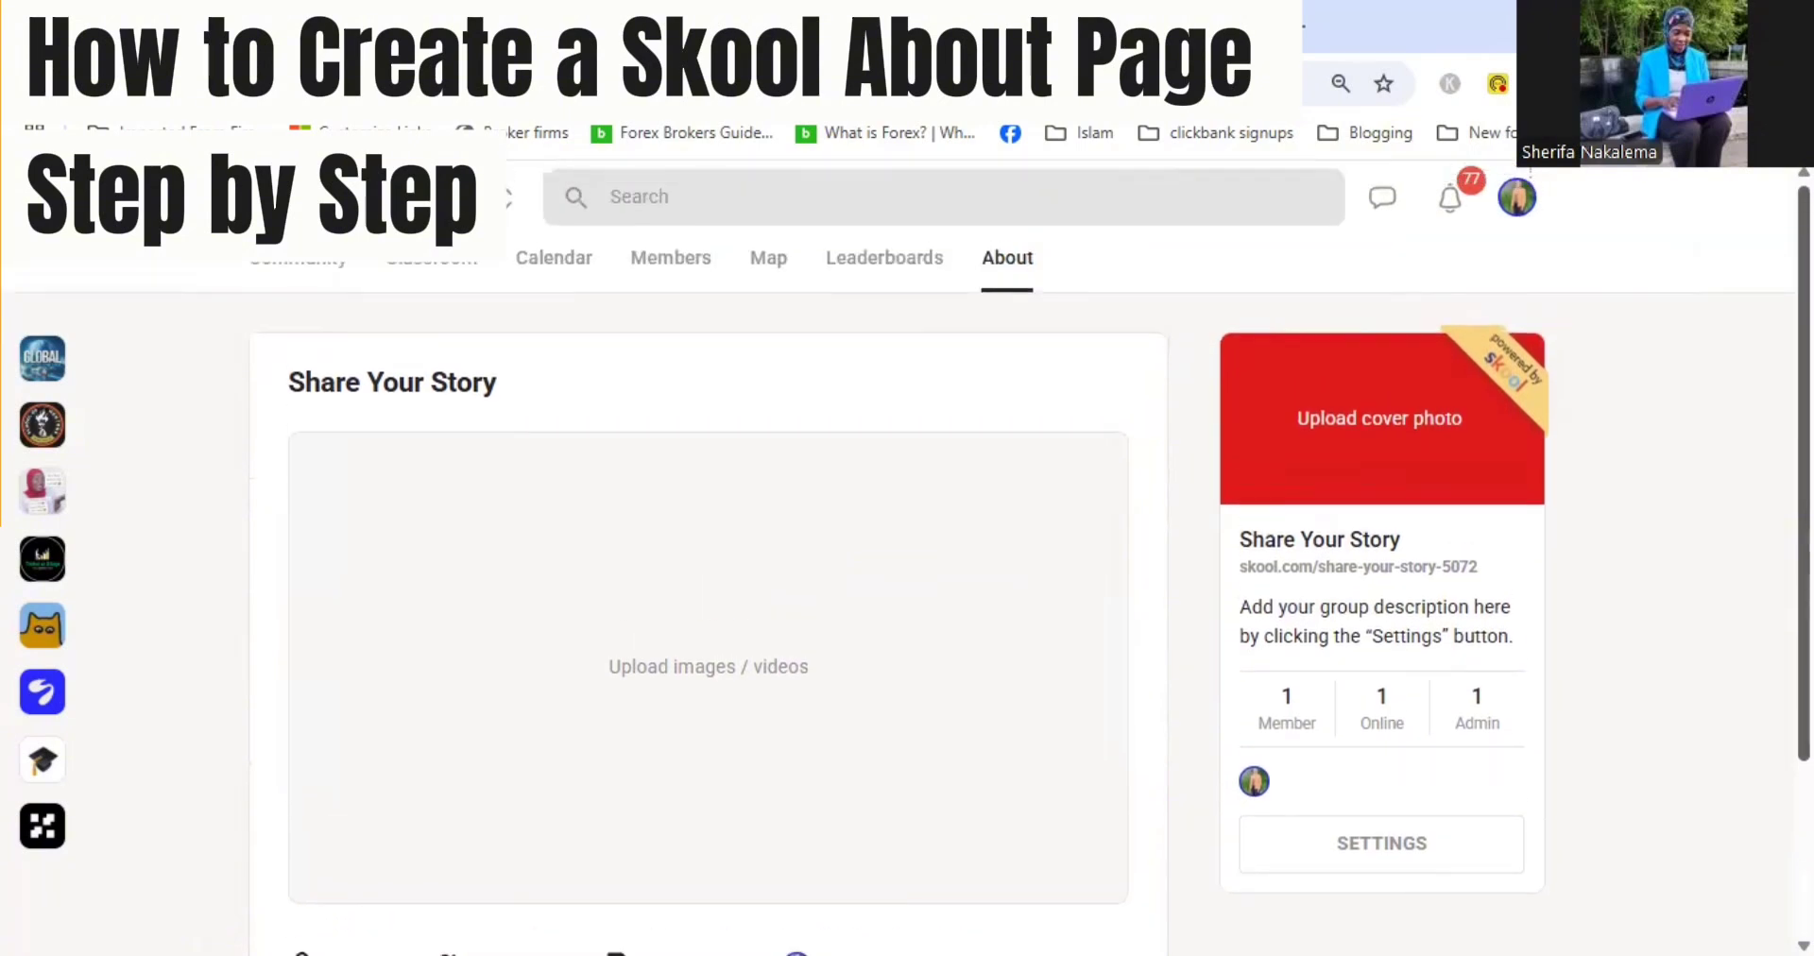
Examine the New Skool Community Hub's About page as an example, including its media and description, and return to Share Your Story's About page
click(51, 495)
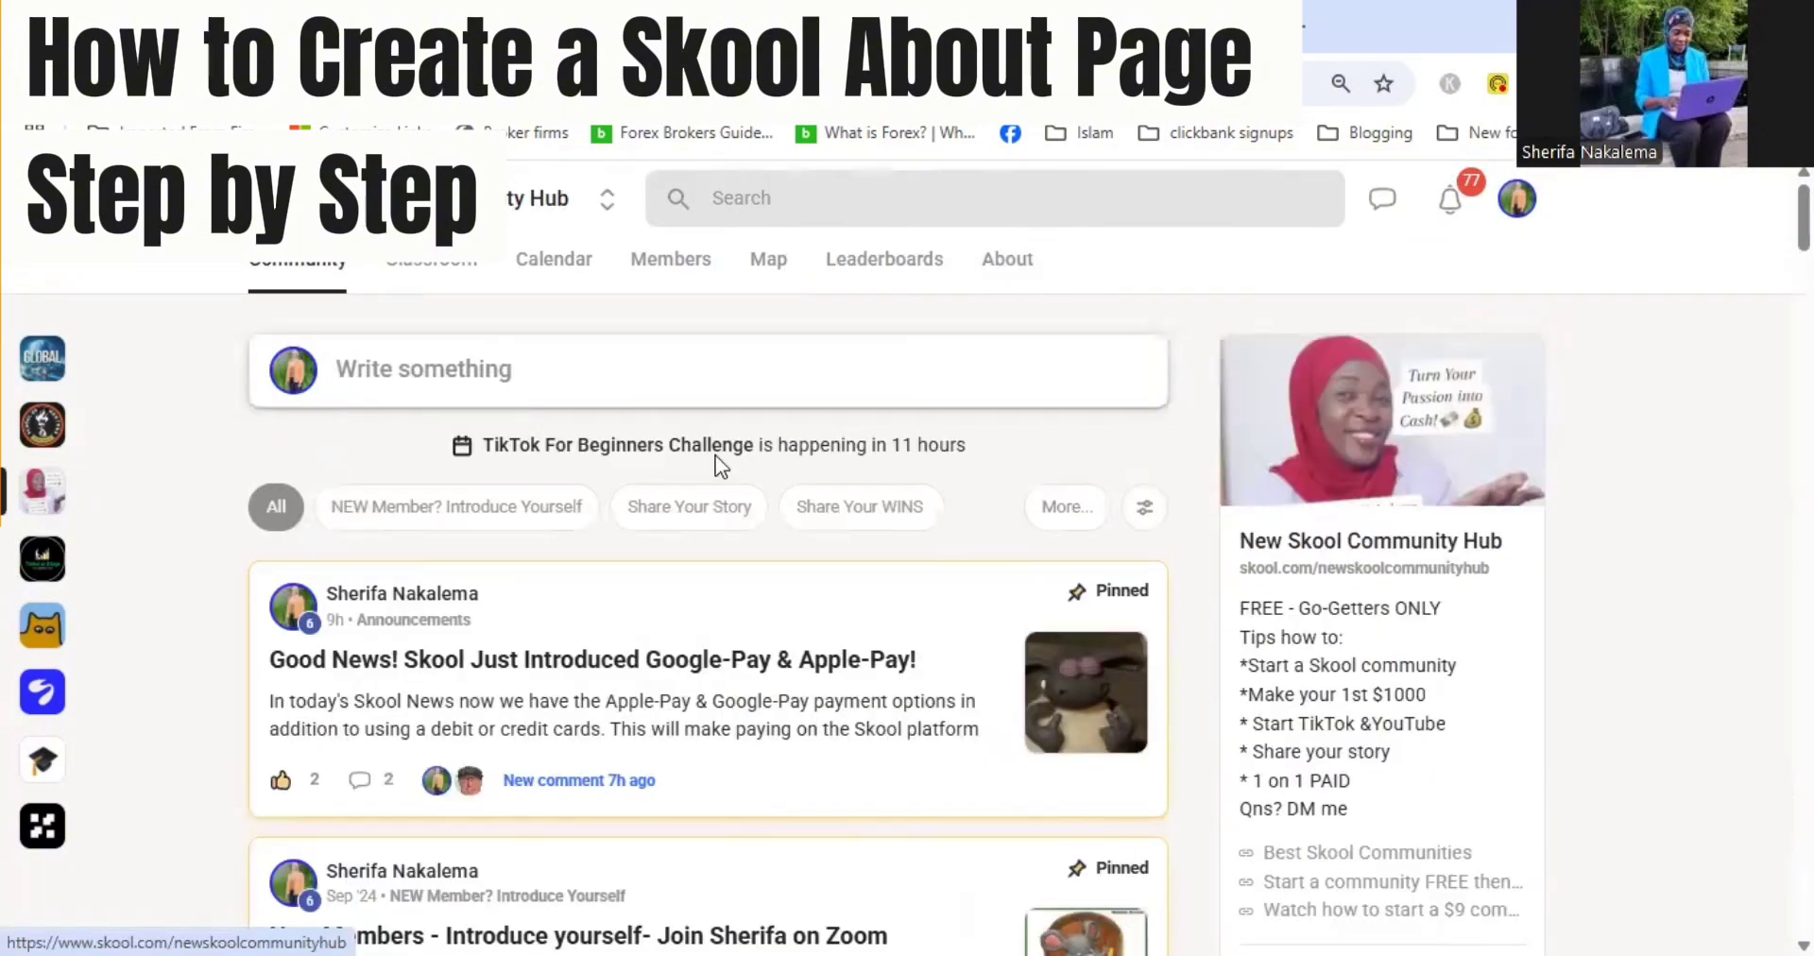
click(1009, 267)
scroll(1437, 326, down, 6)
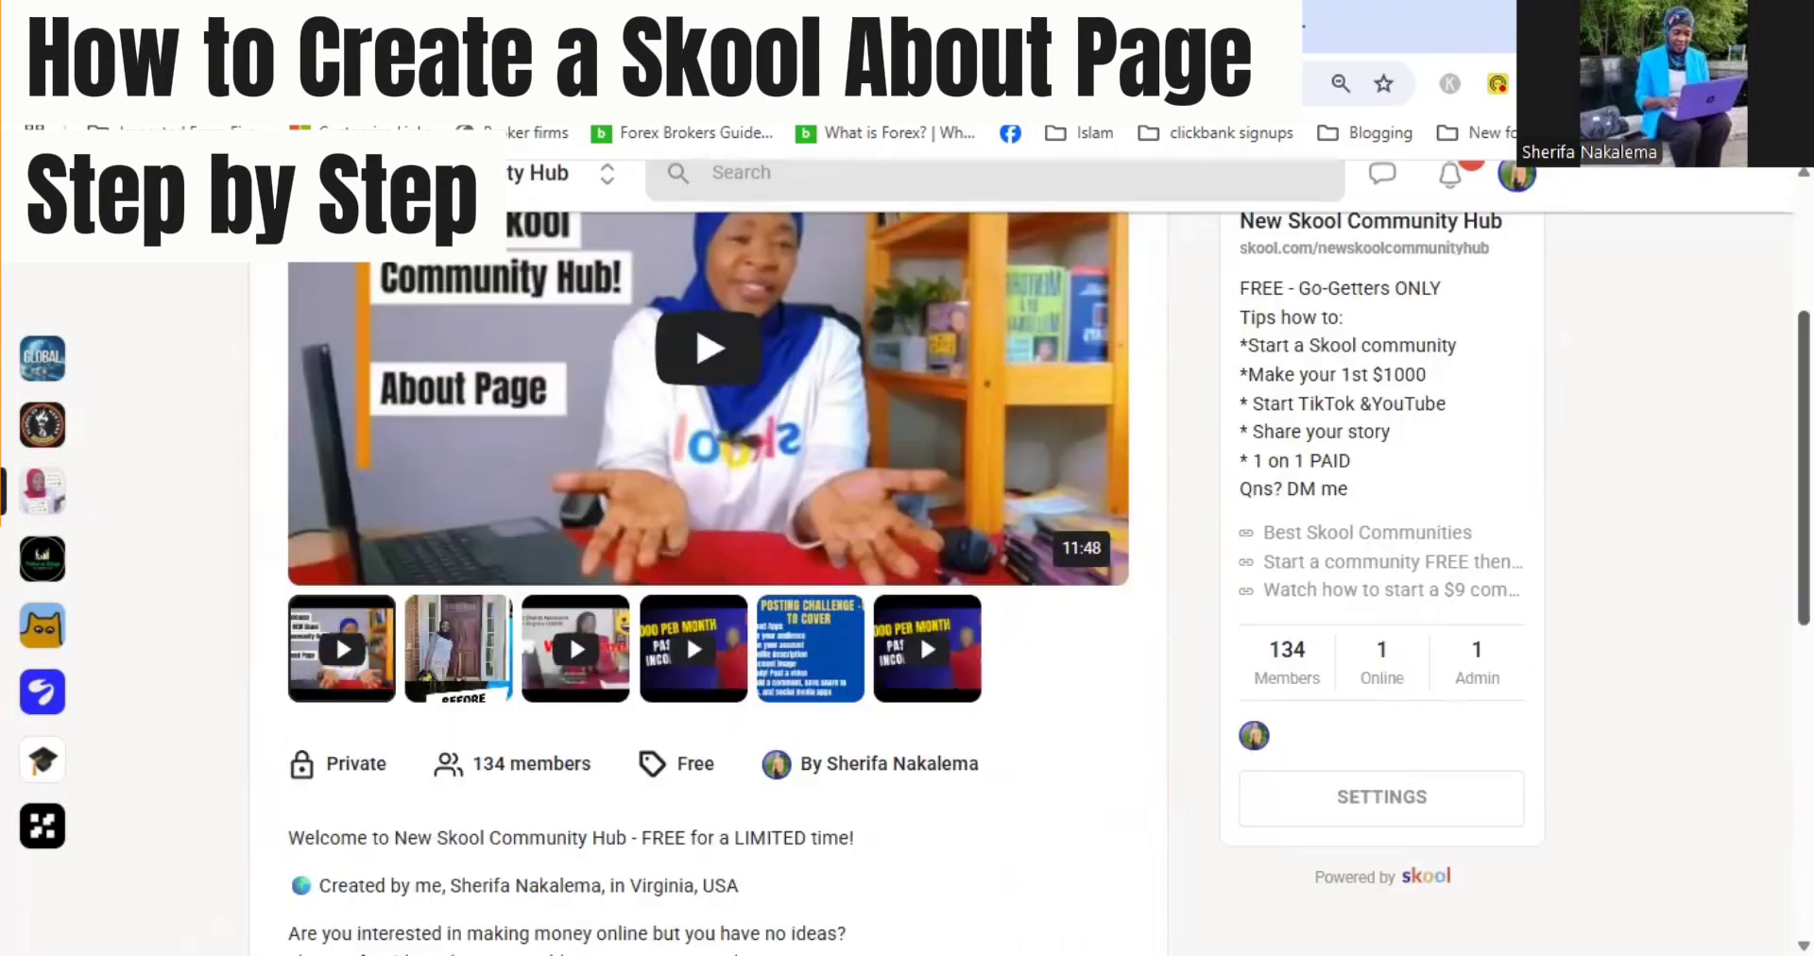
scroll(1437, 326, down, 4)
scroll(1437, 326, up, 15)
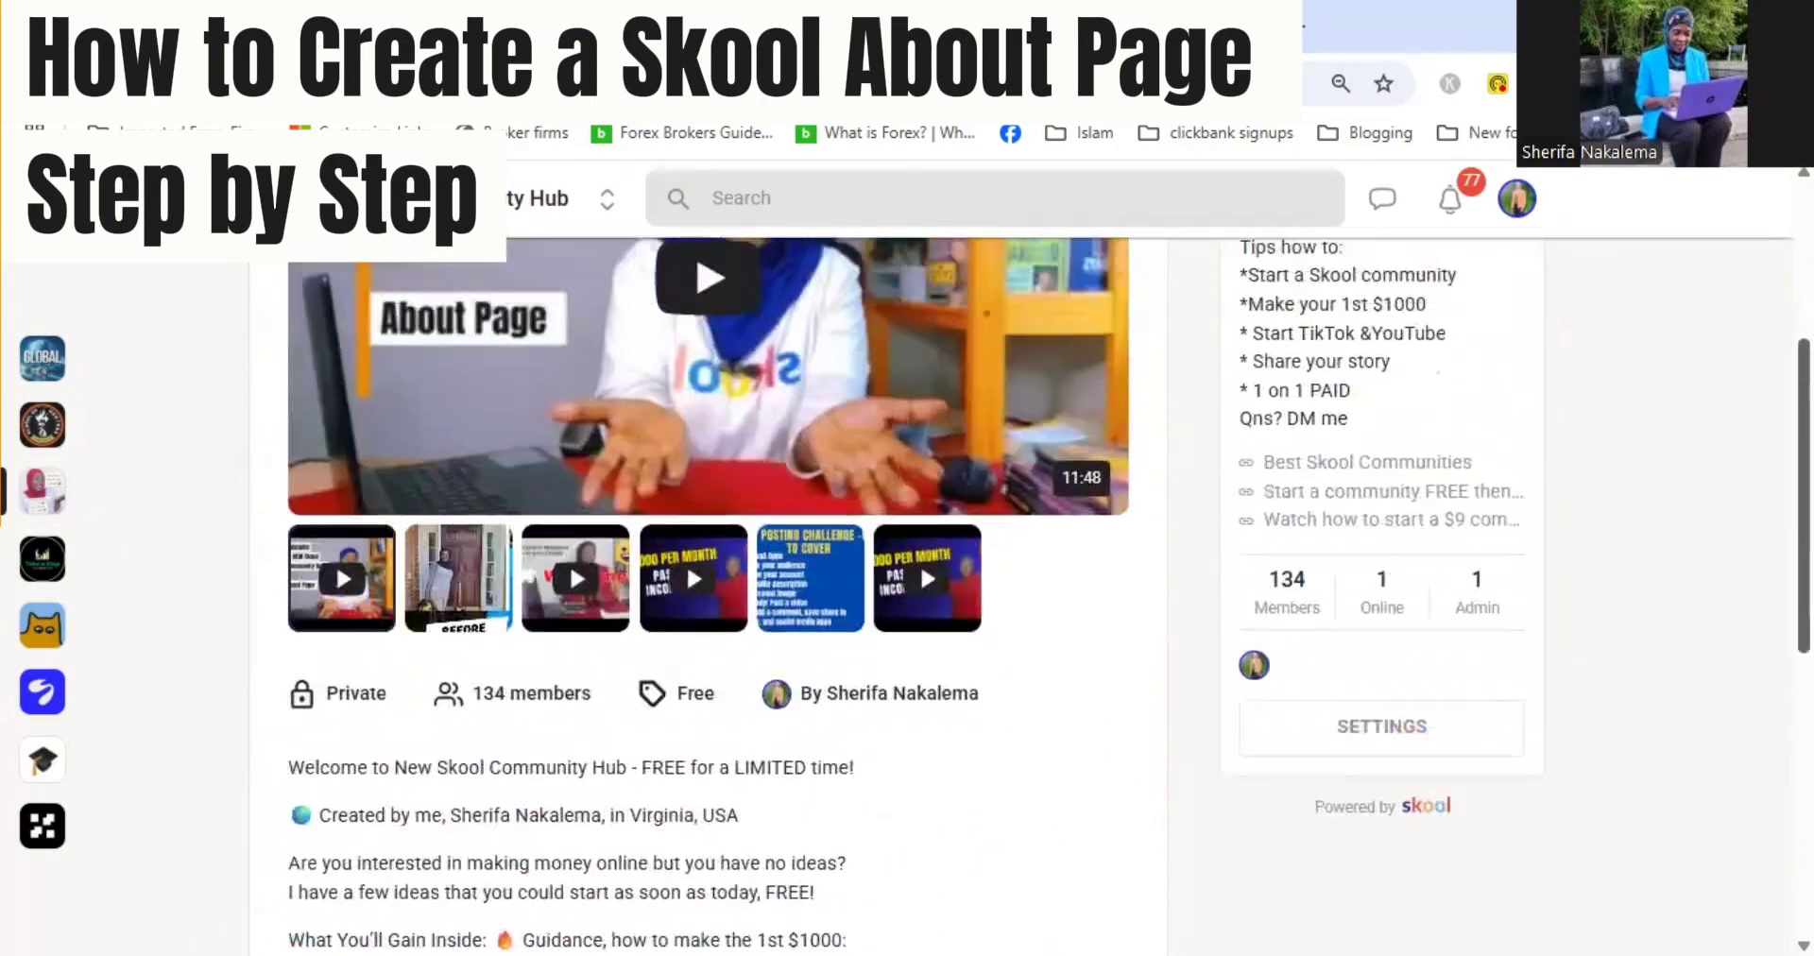
scroll(1437, 326, down, 4)
scroll(1437, 326, down, 6)
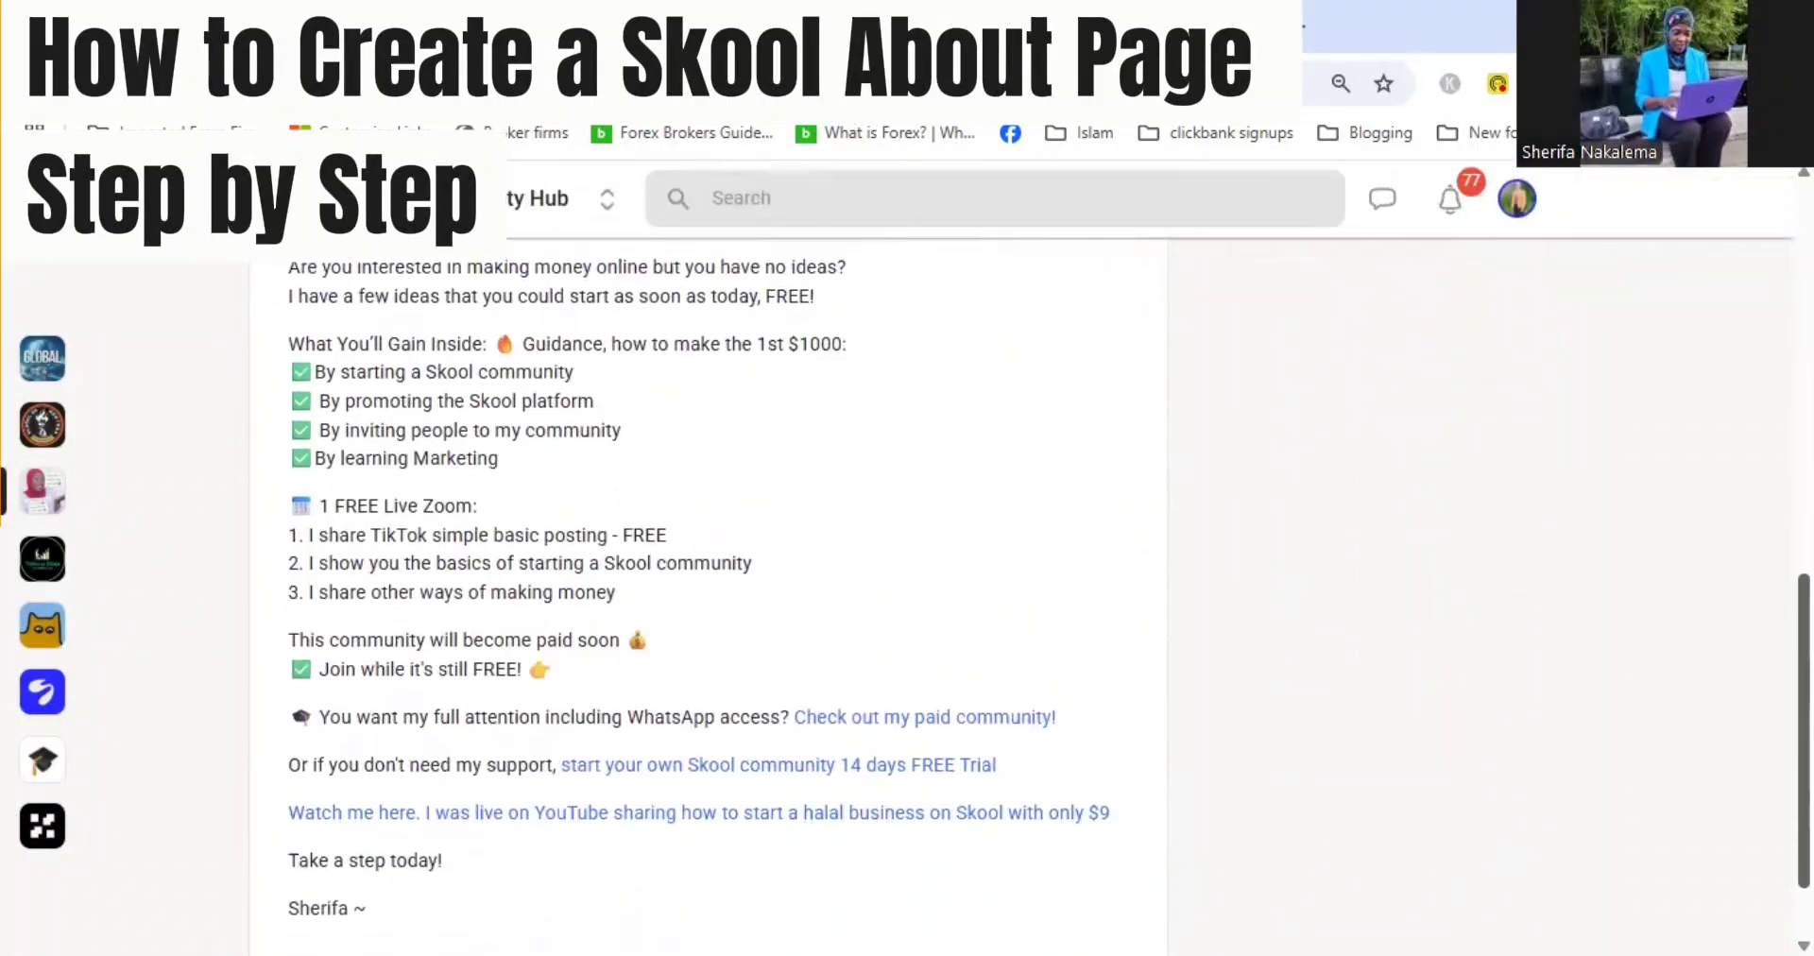
scroll(1437, 326, up, 3)
scroll(1437, 326, up, 9)
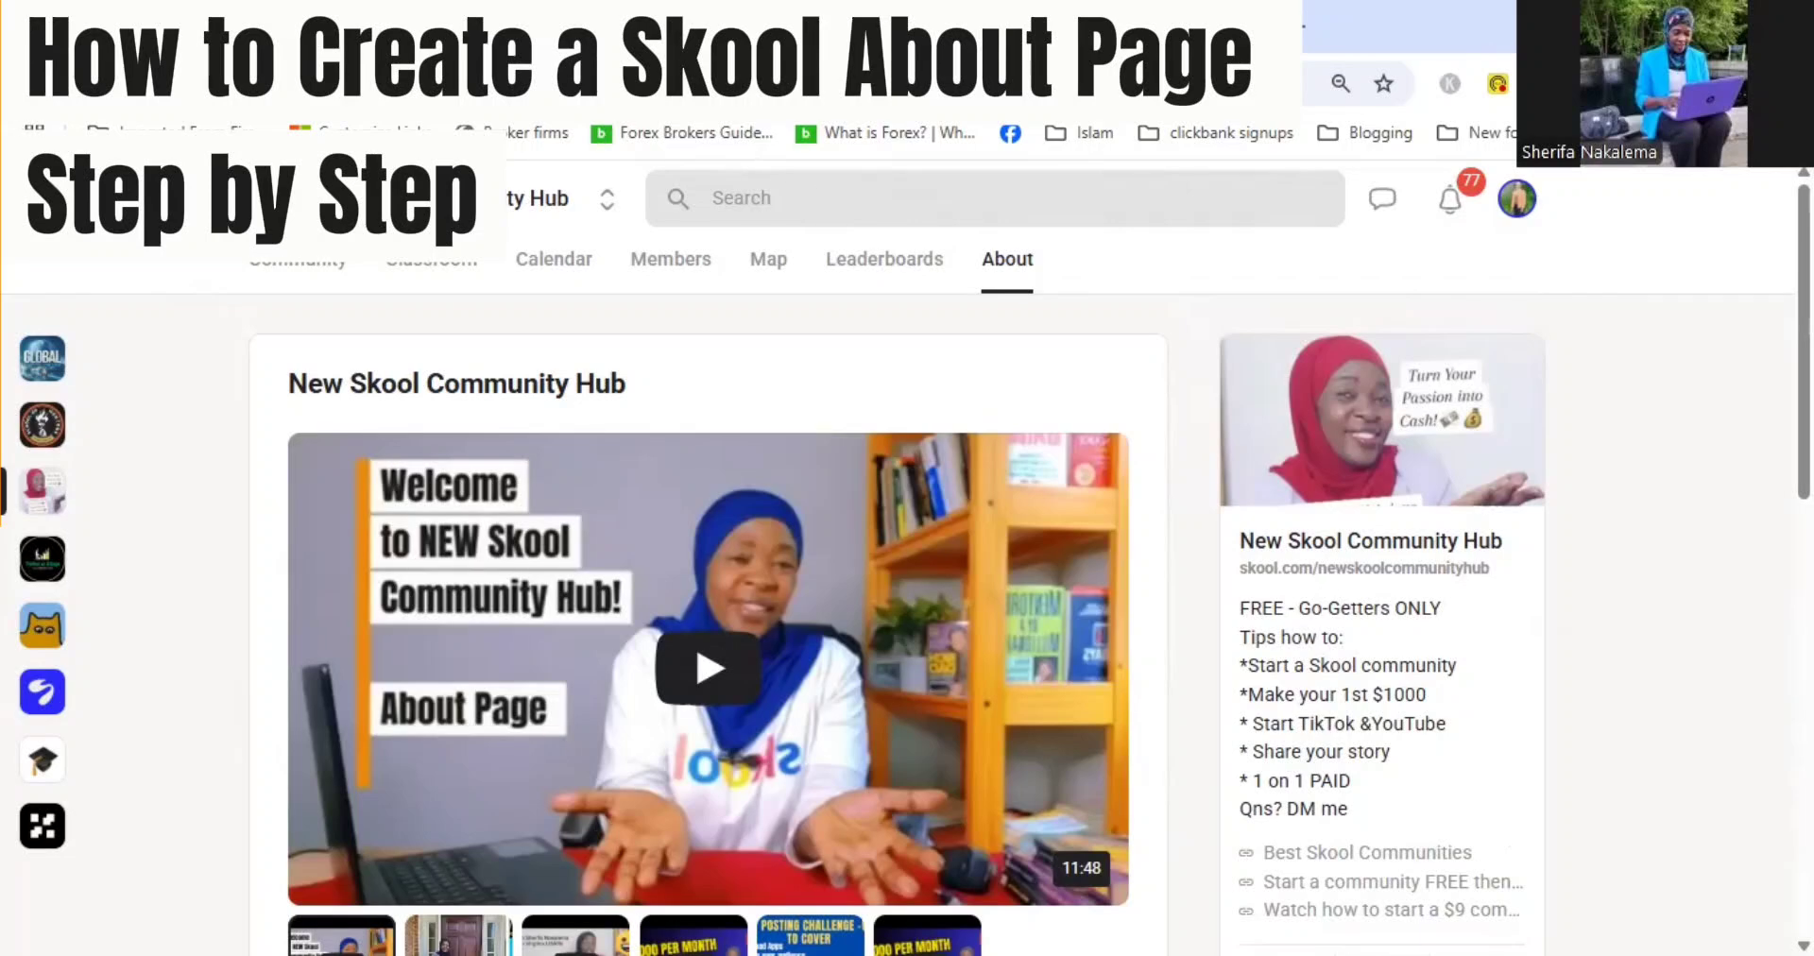
click(297, 258)
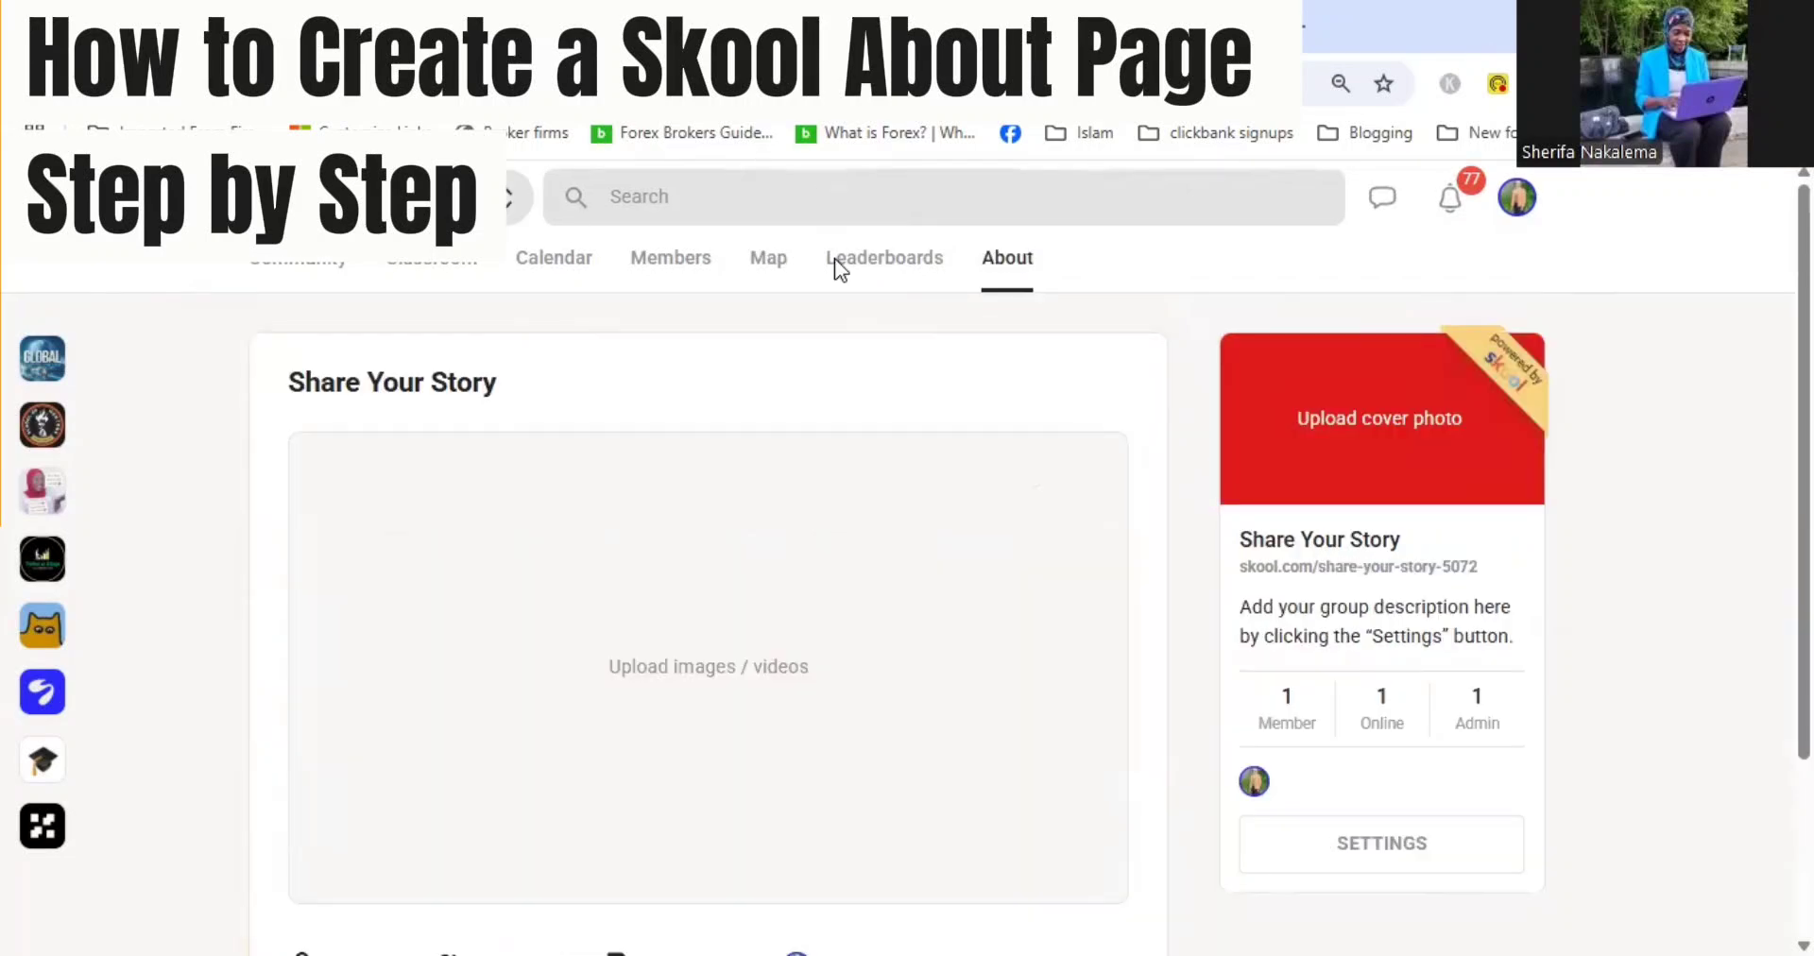
Start an image upload for the About page's media area and browse to the Pictures folder
click(686, 675)
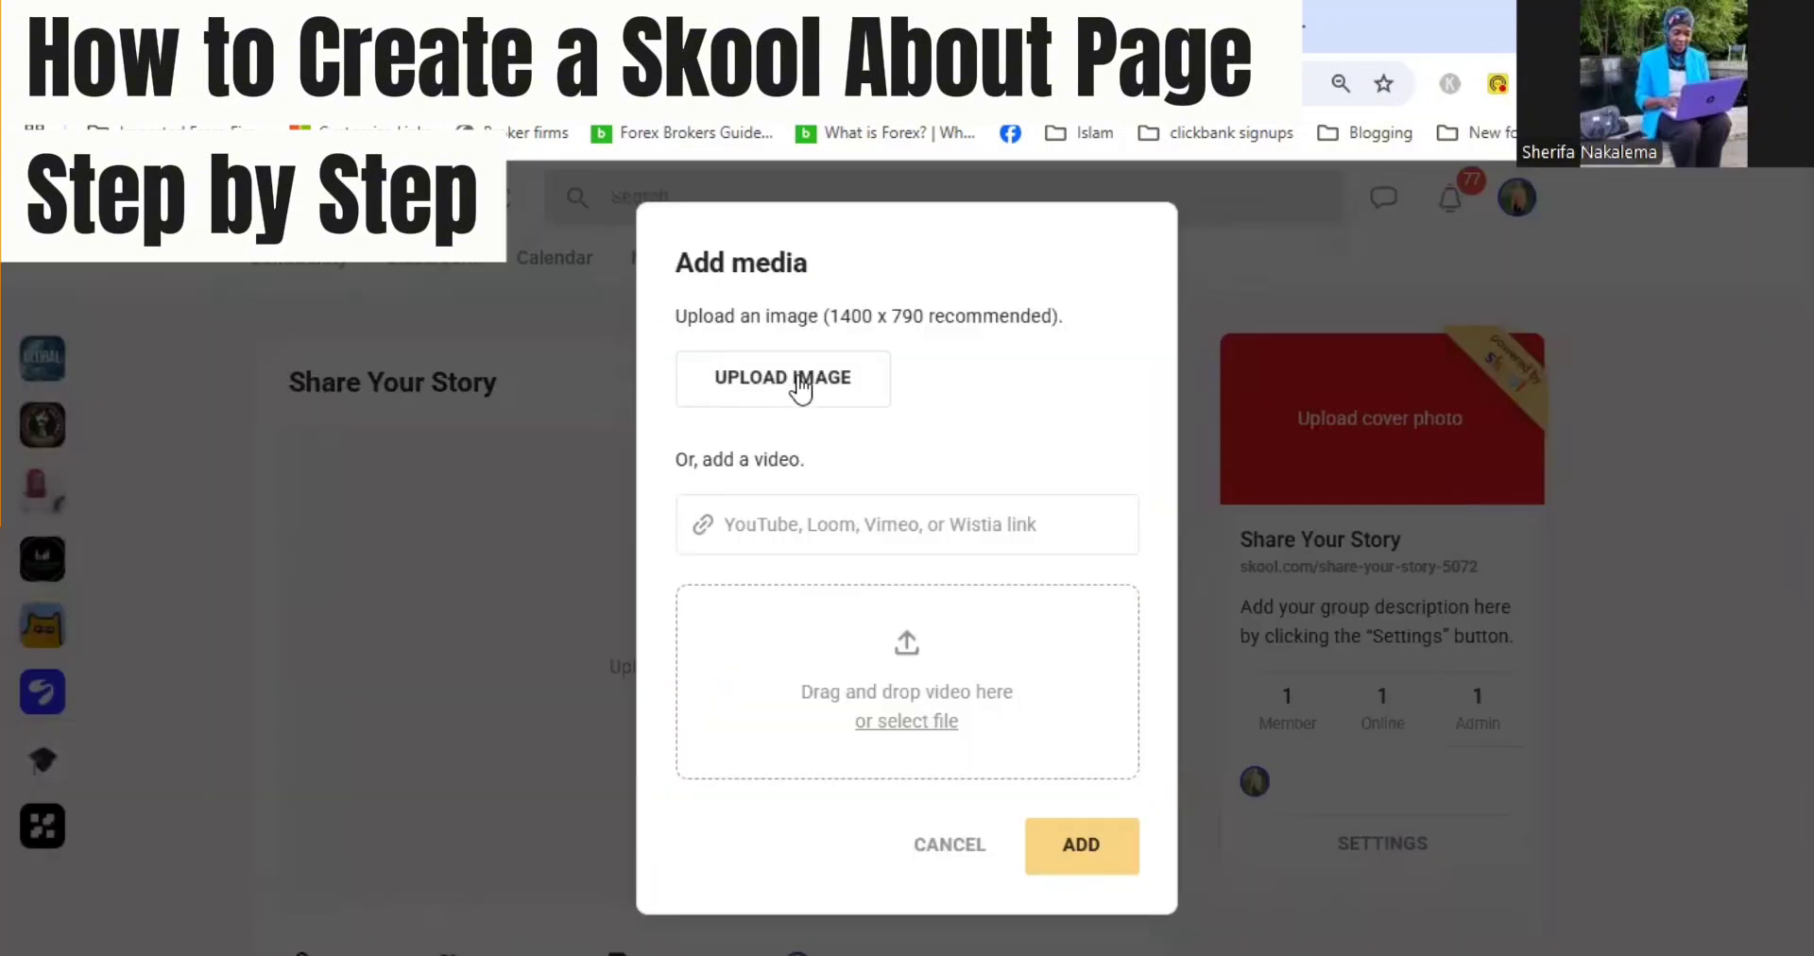
click(797, 376)
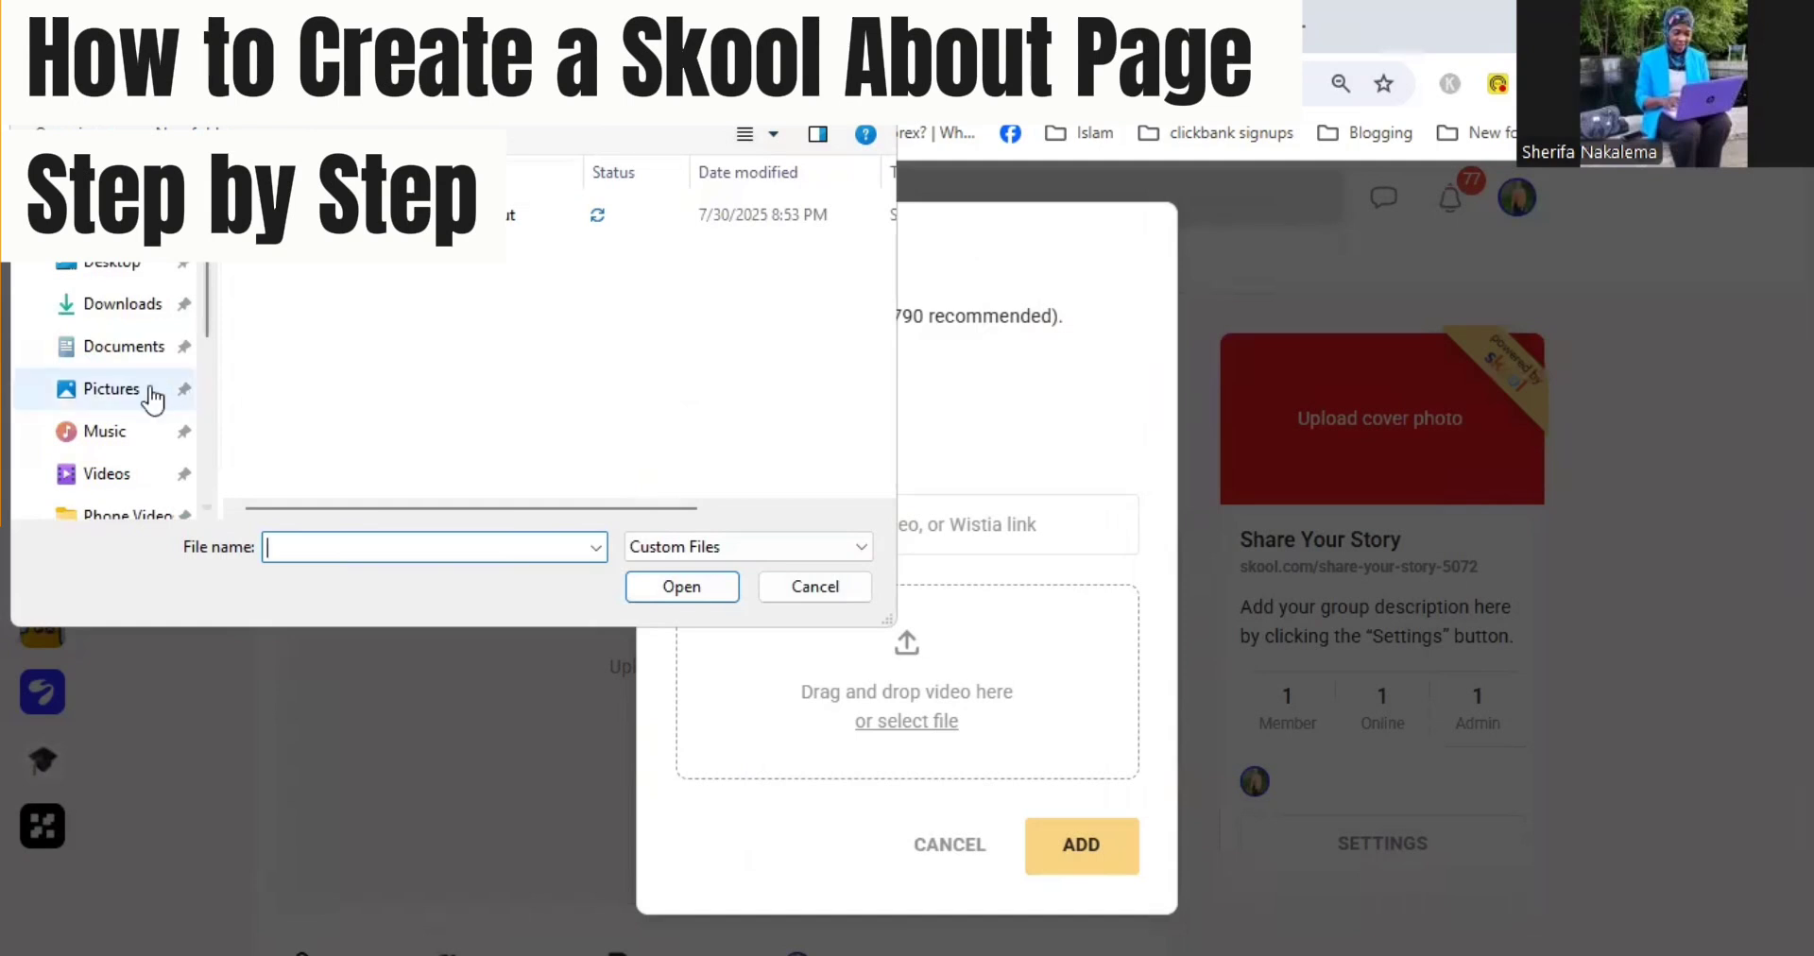
click(126, 395)
click(399, 545)
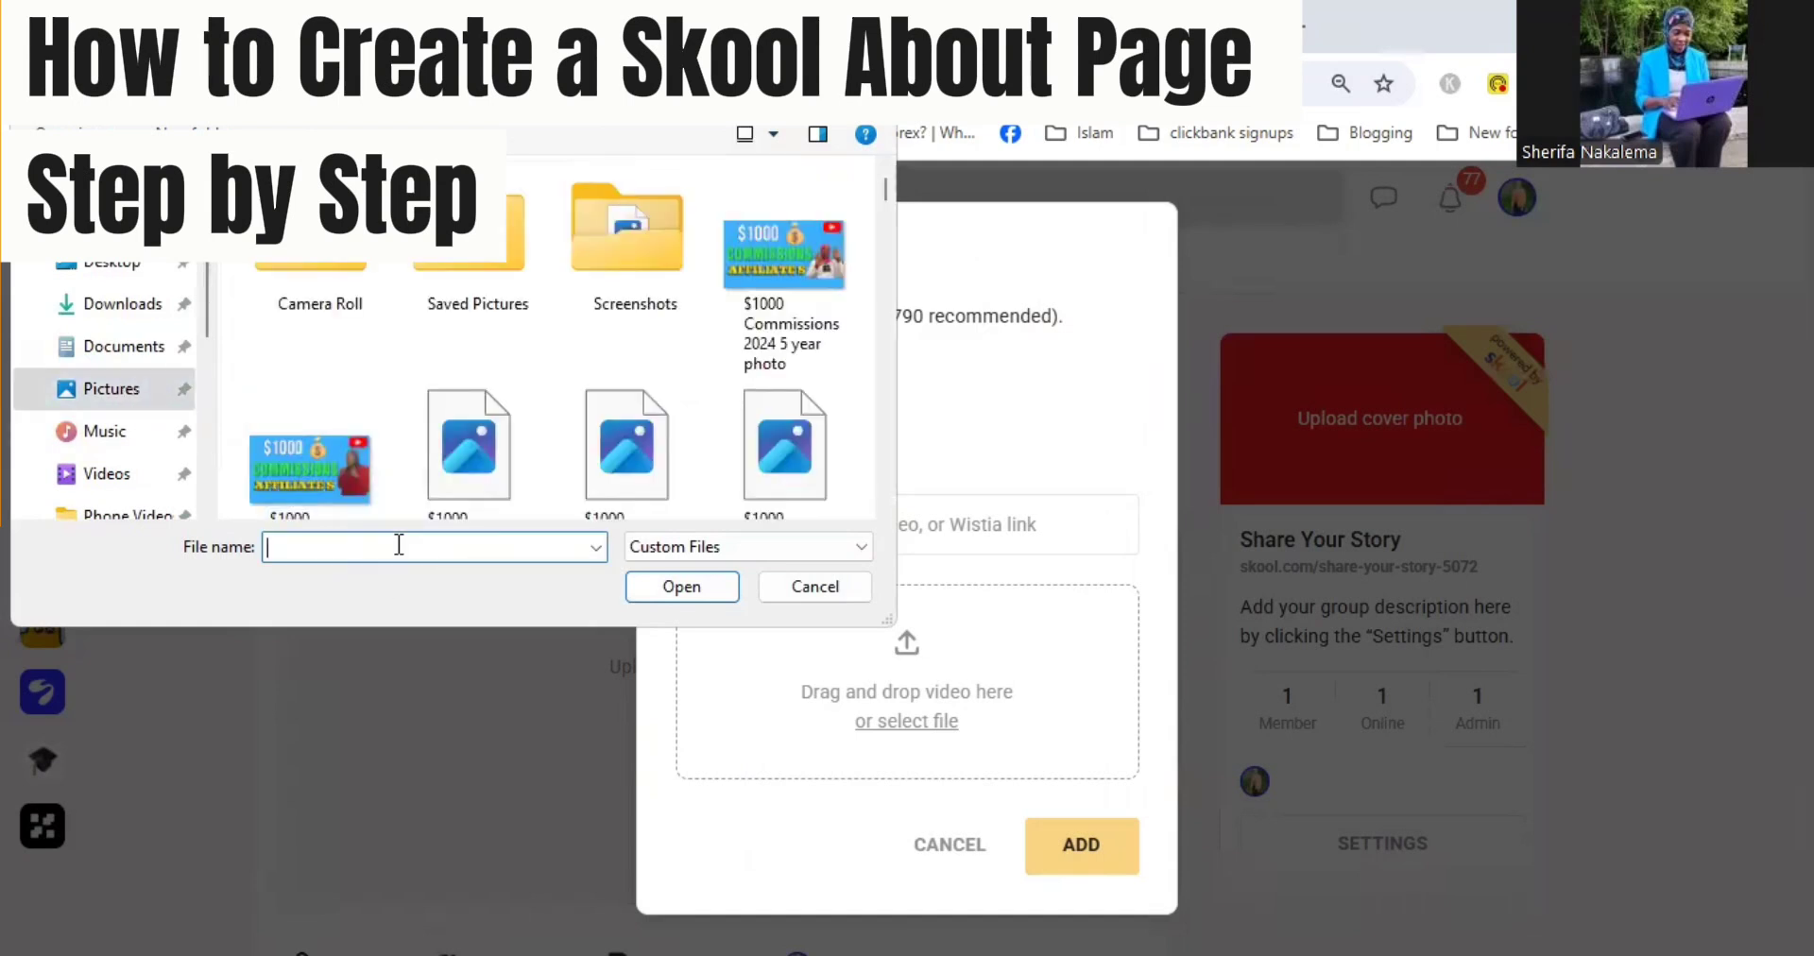
text(g)
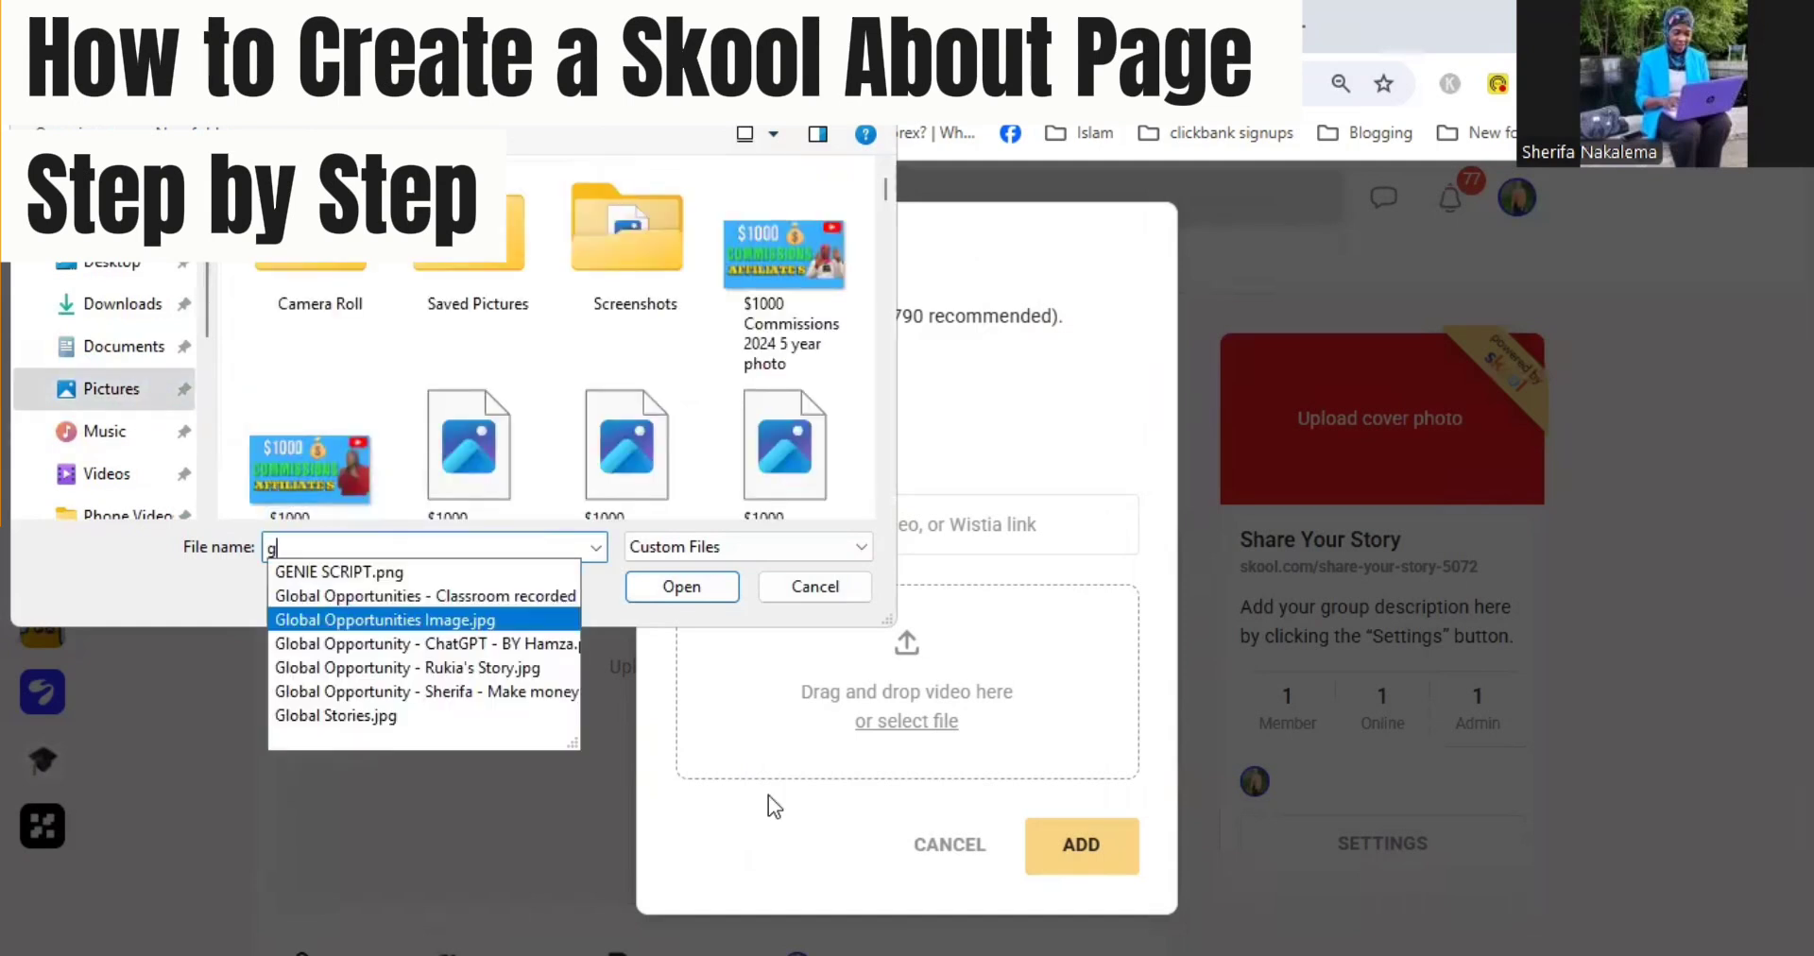
text(lobal)
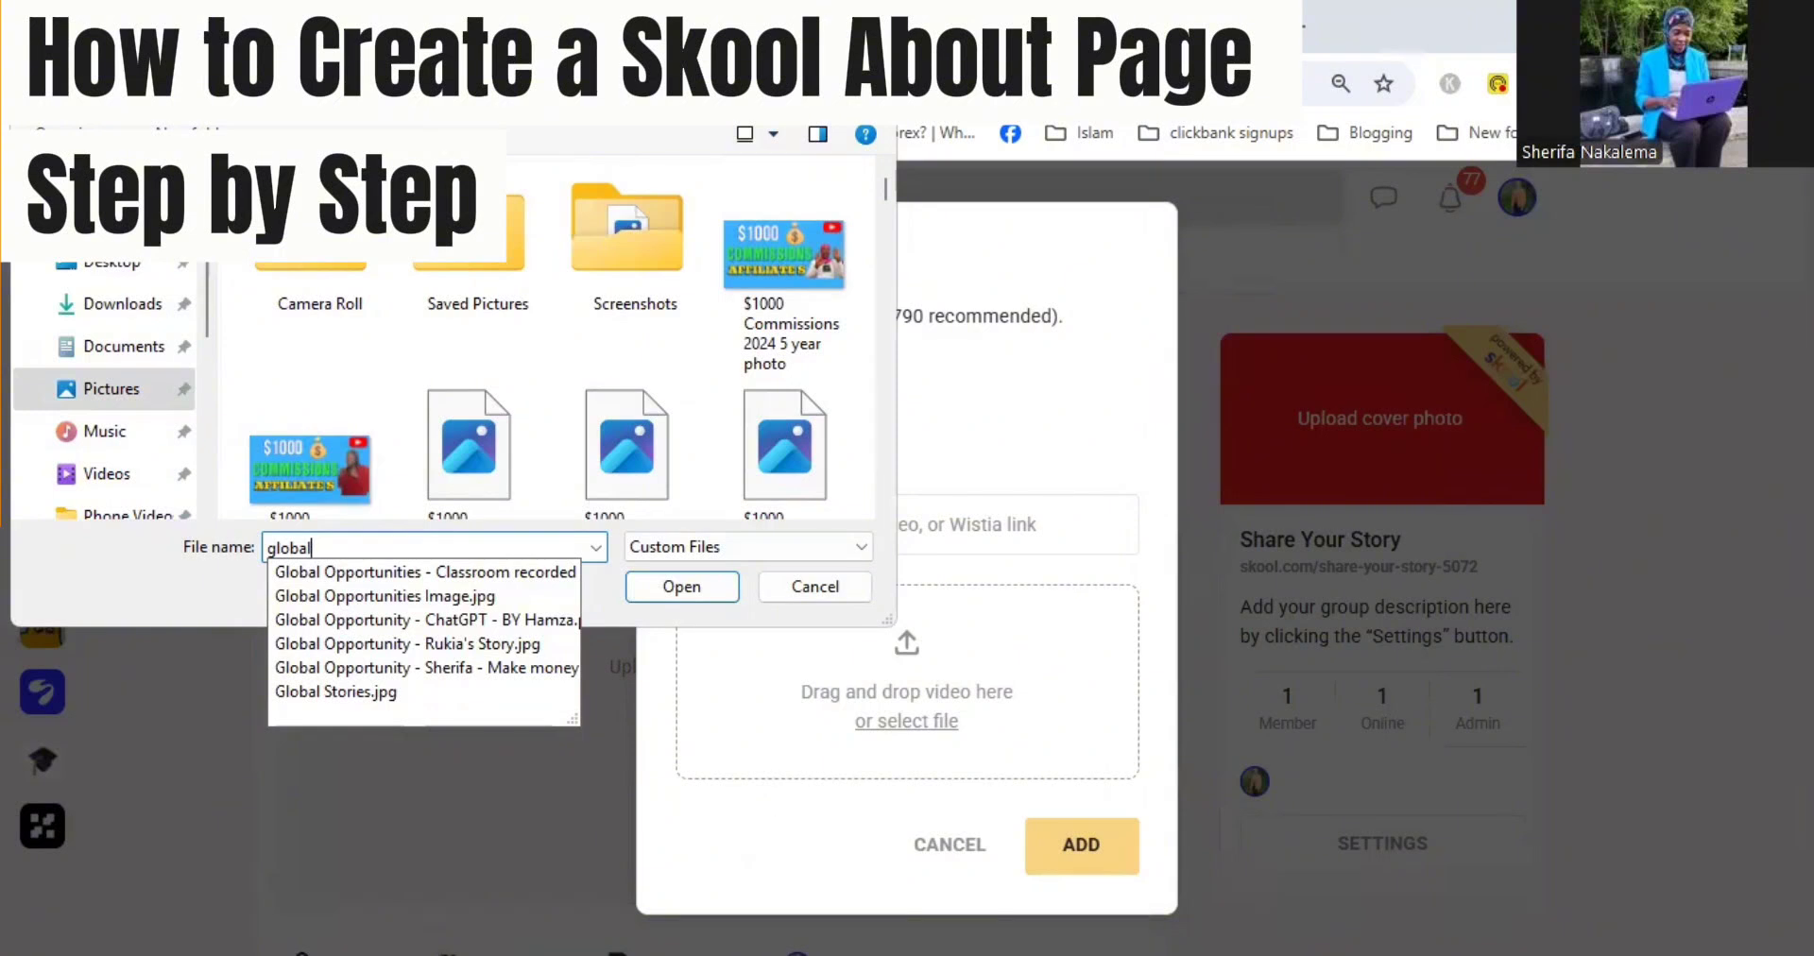
click(322, 380)
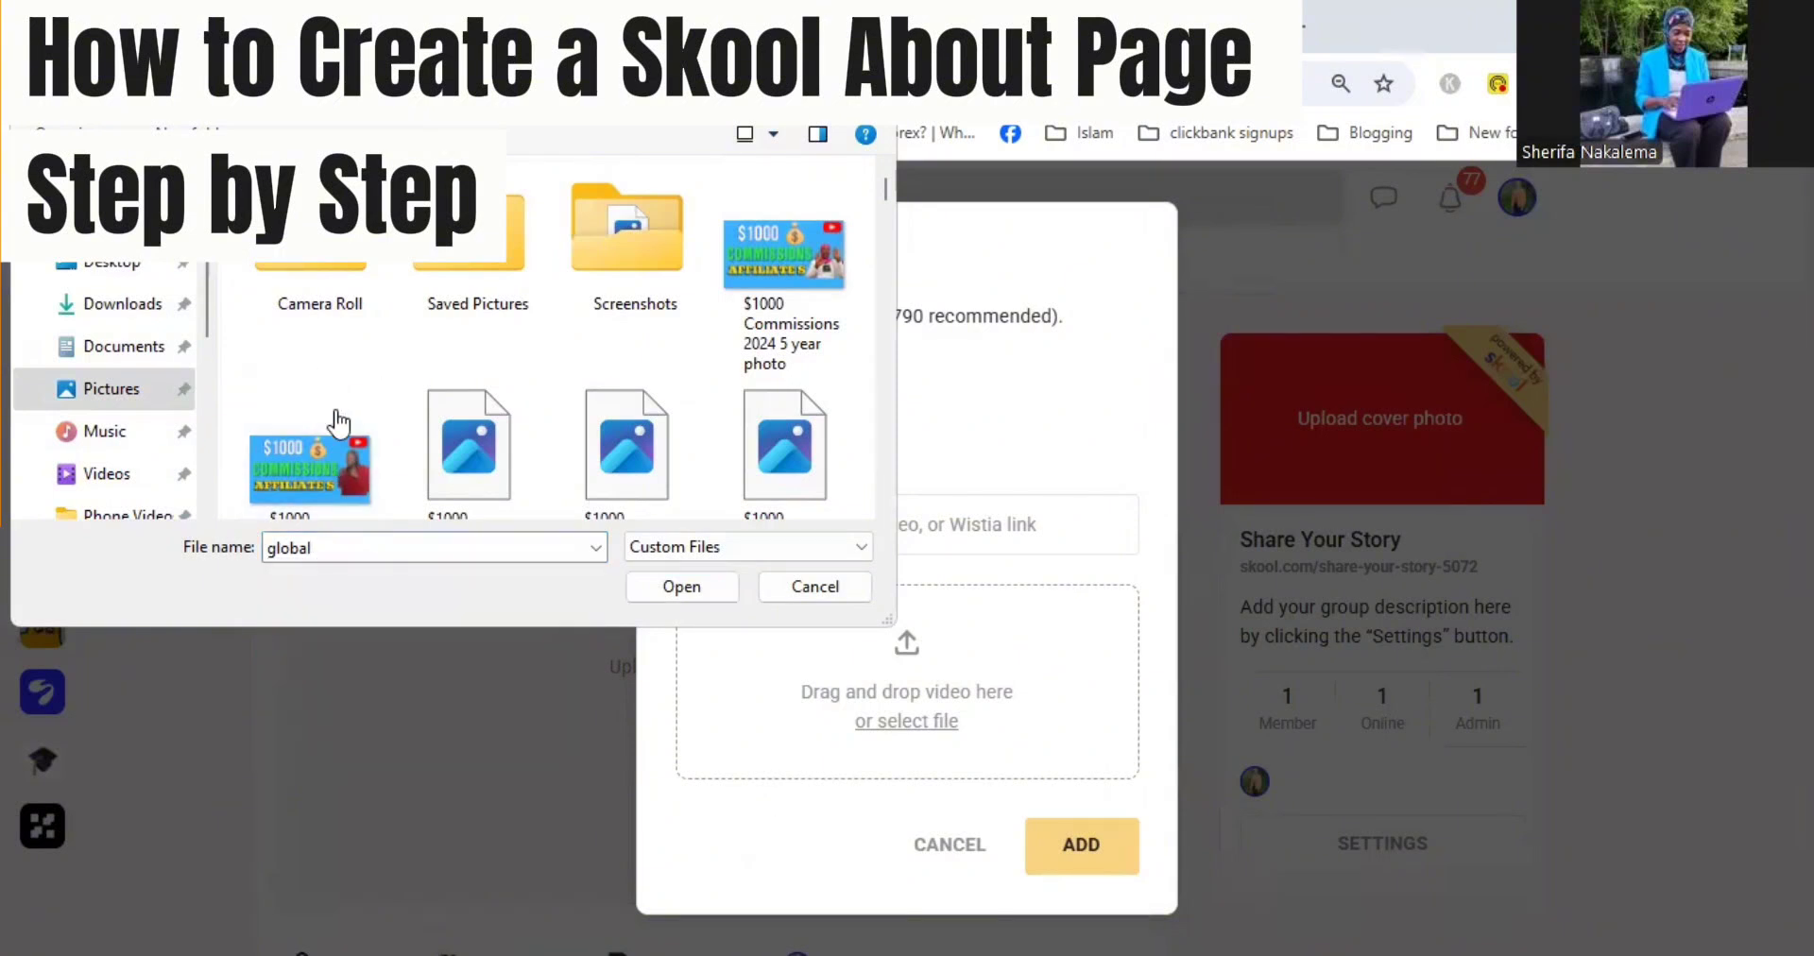
Find Global Stories.jpg by its file name, upload it to the About page's media area, and check the page
double_click(362, 546)
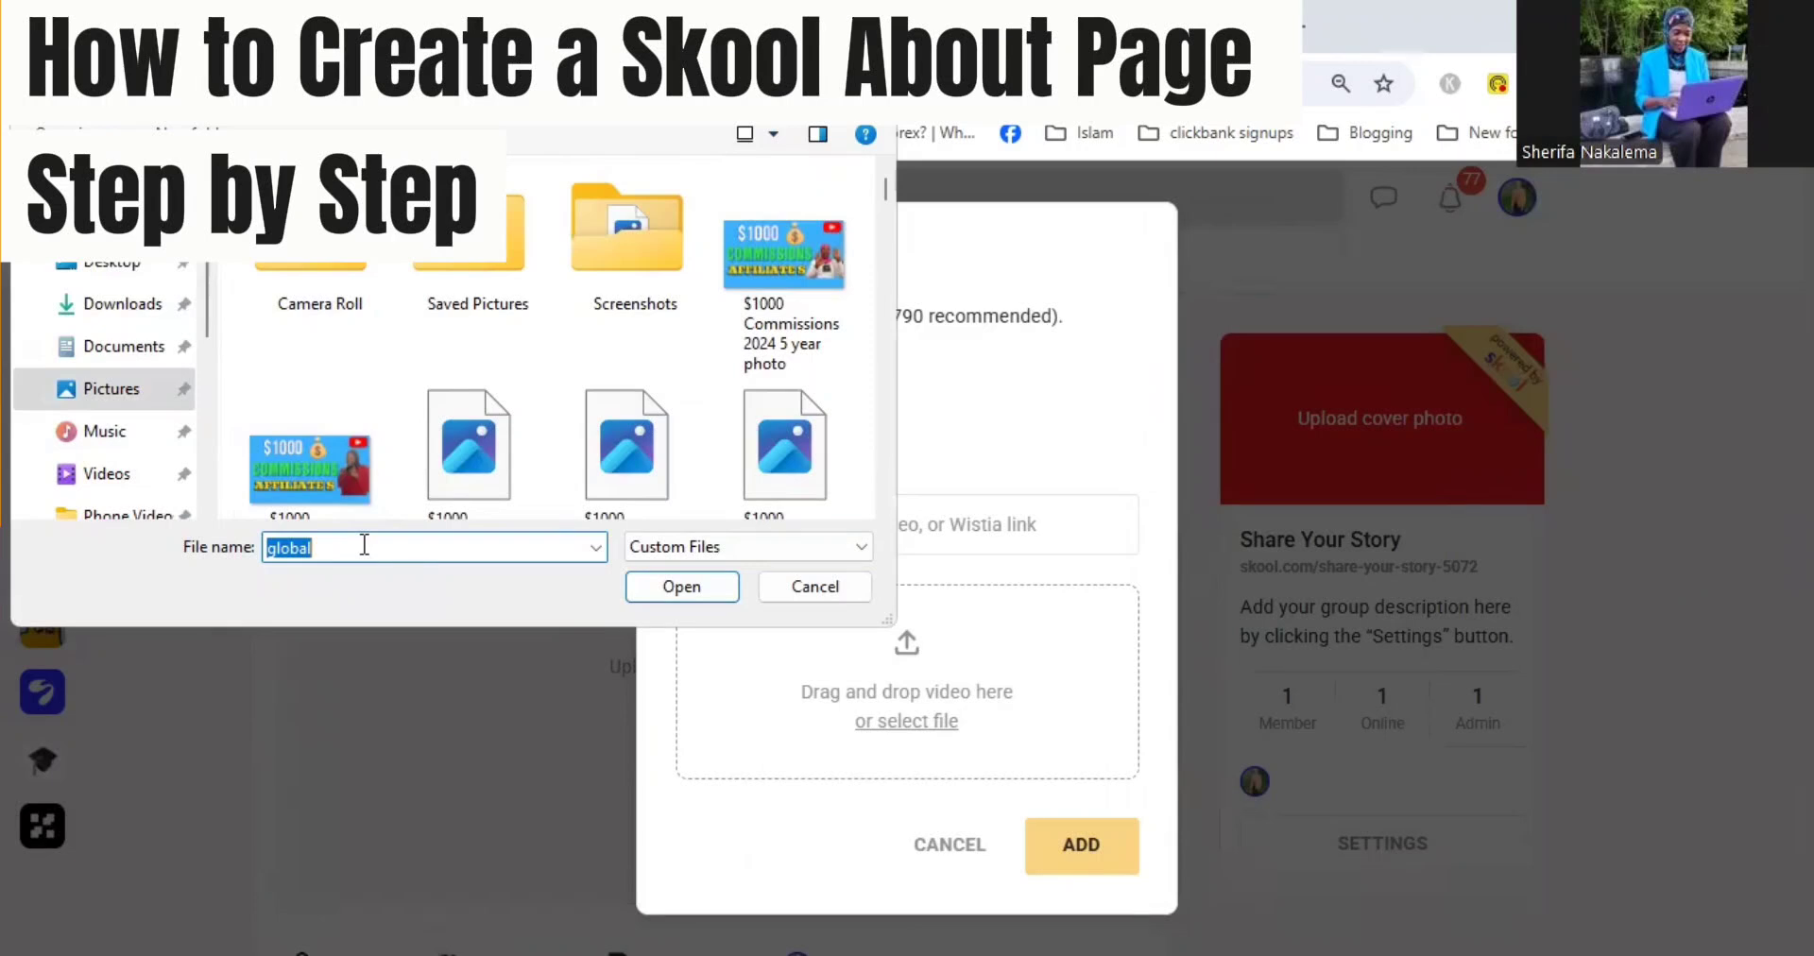
text(glob)
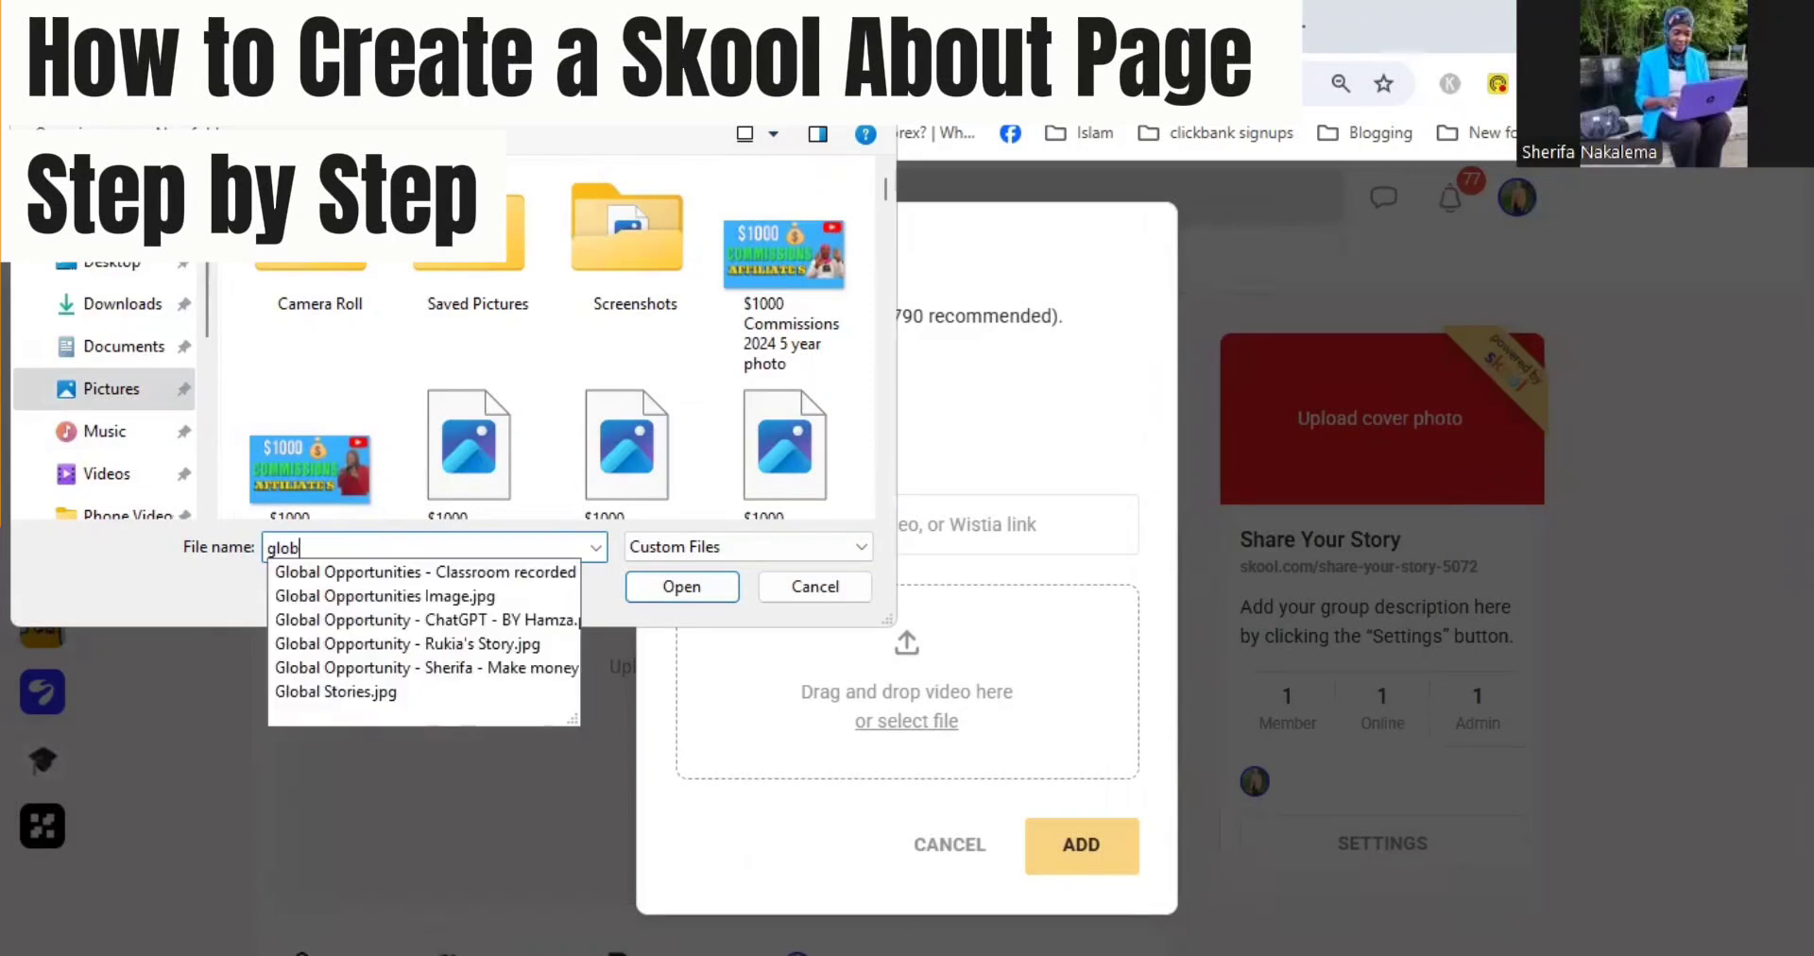
text(al stro)
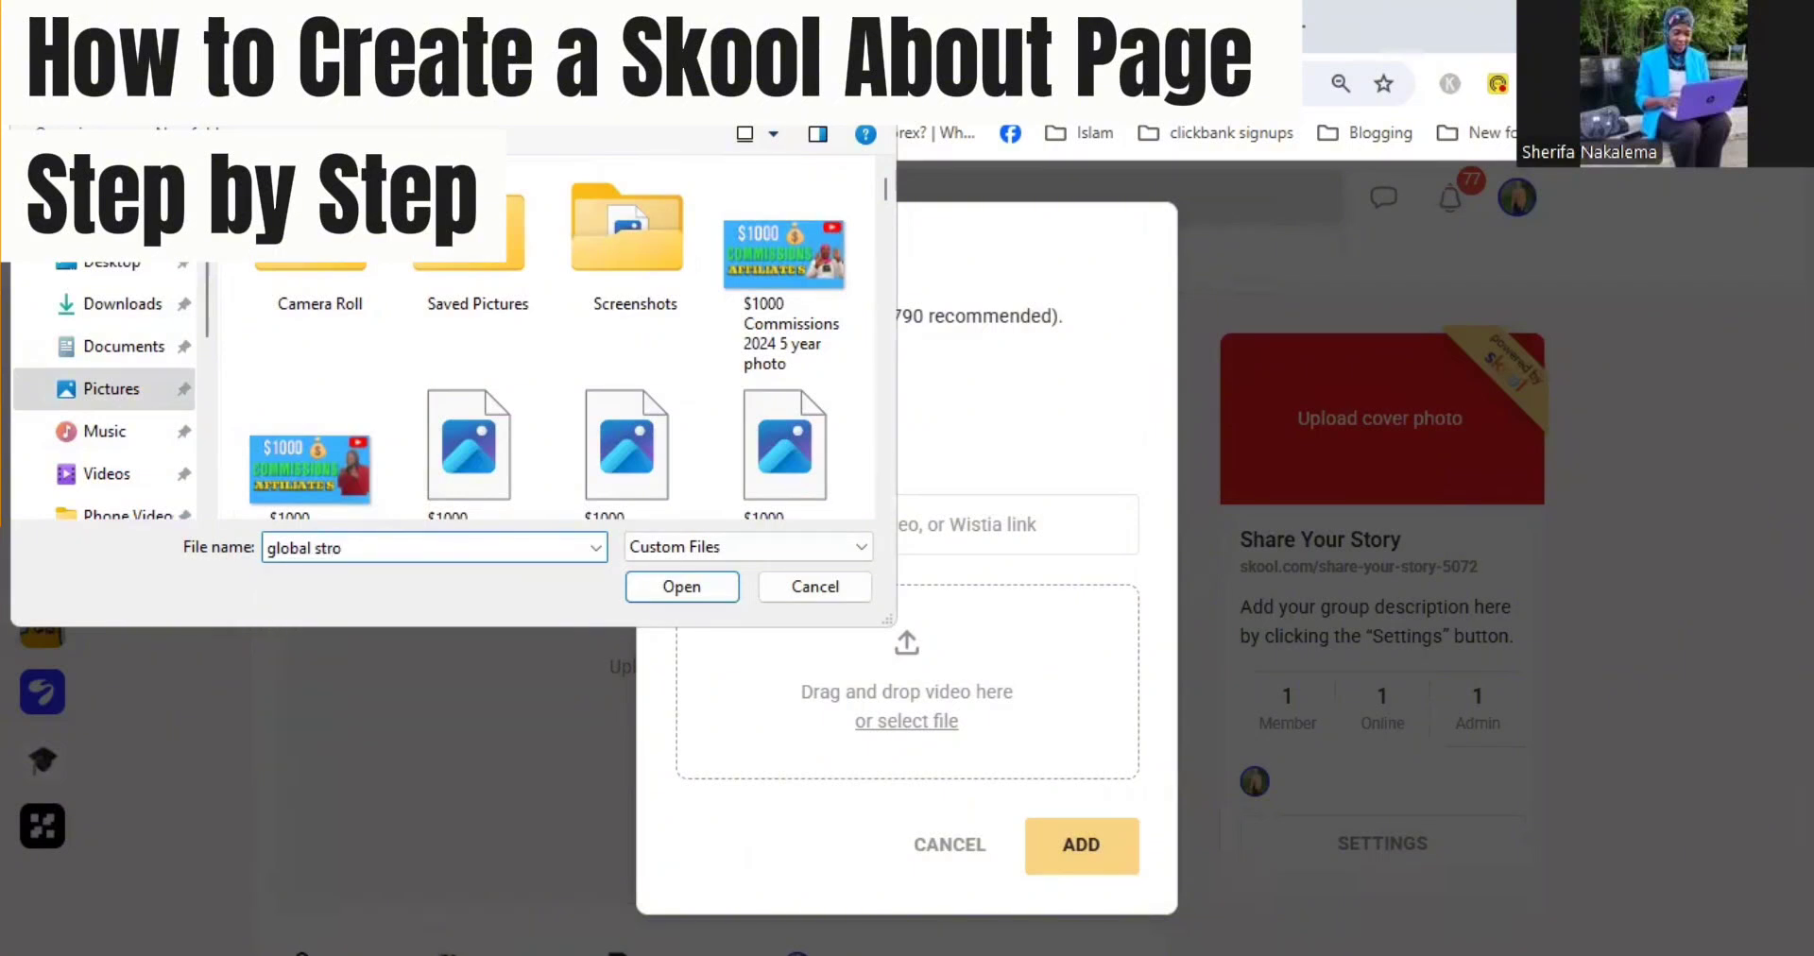
key(BackSpace)
key(BackSpace)
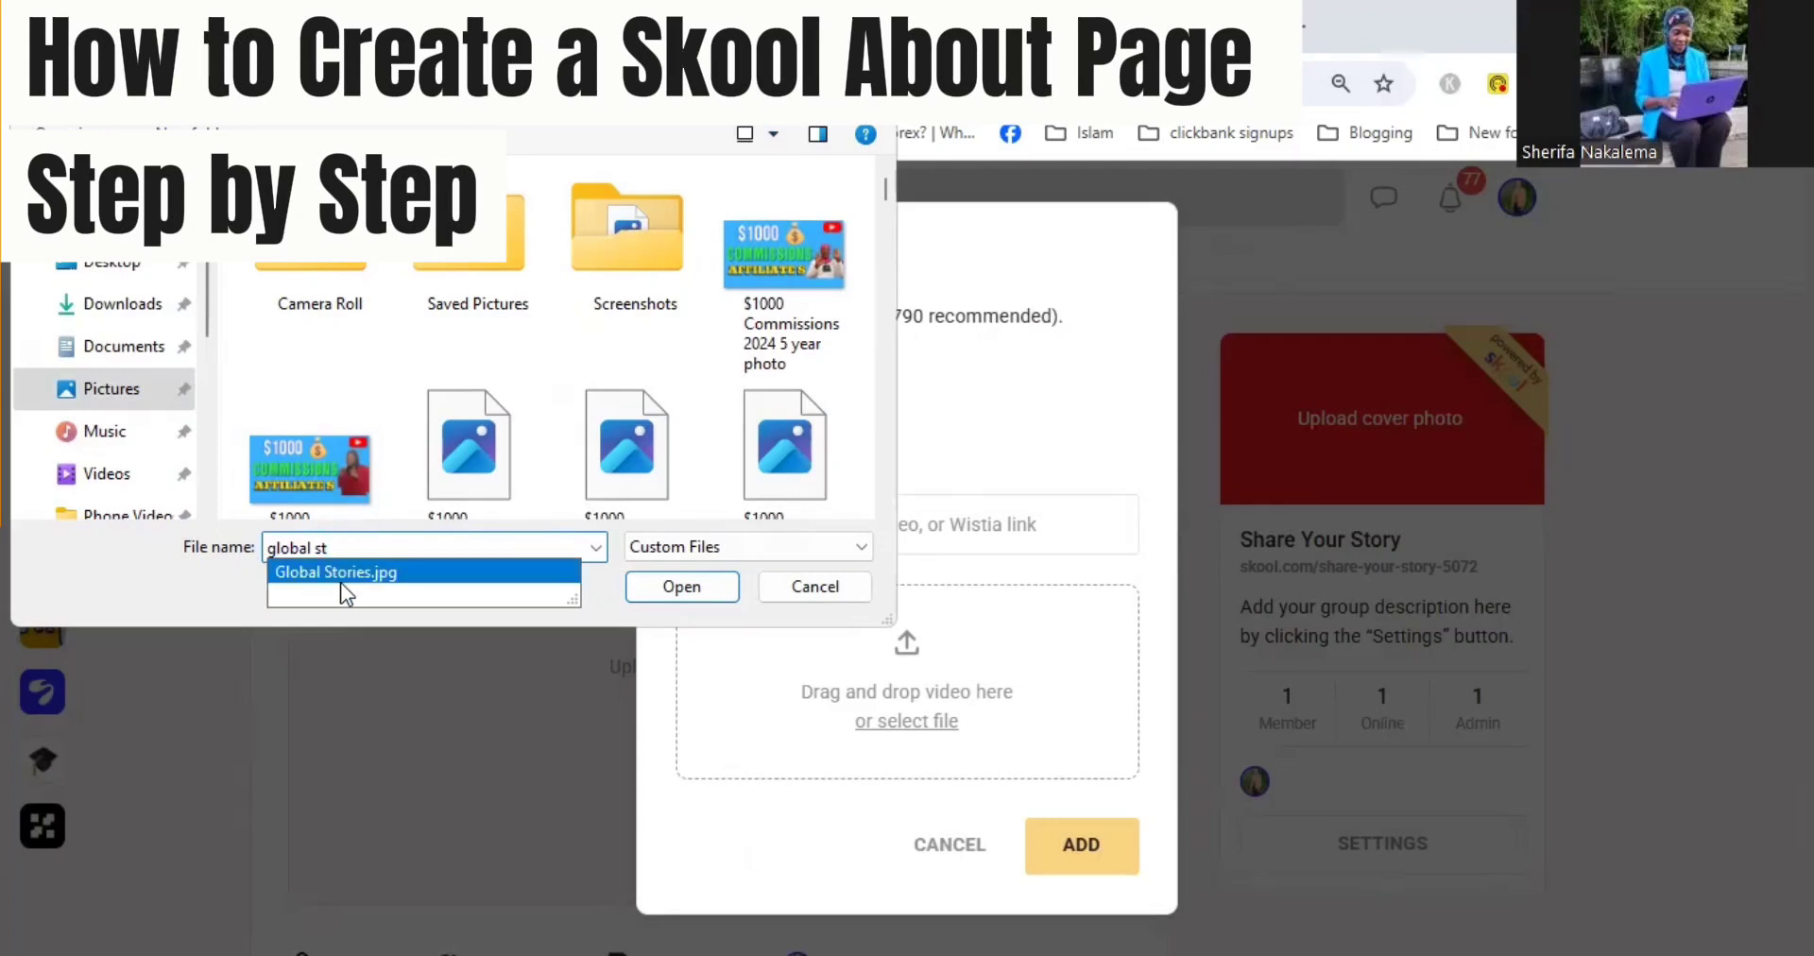
click(340, 579)
click(691, 587)
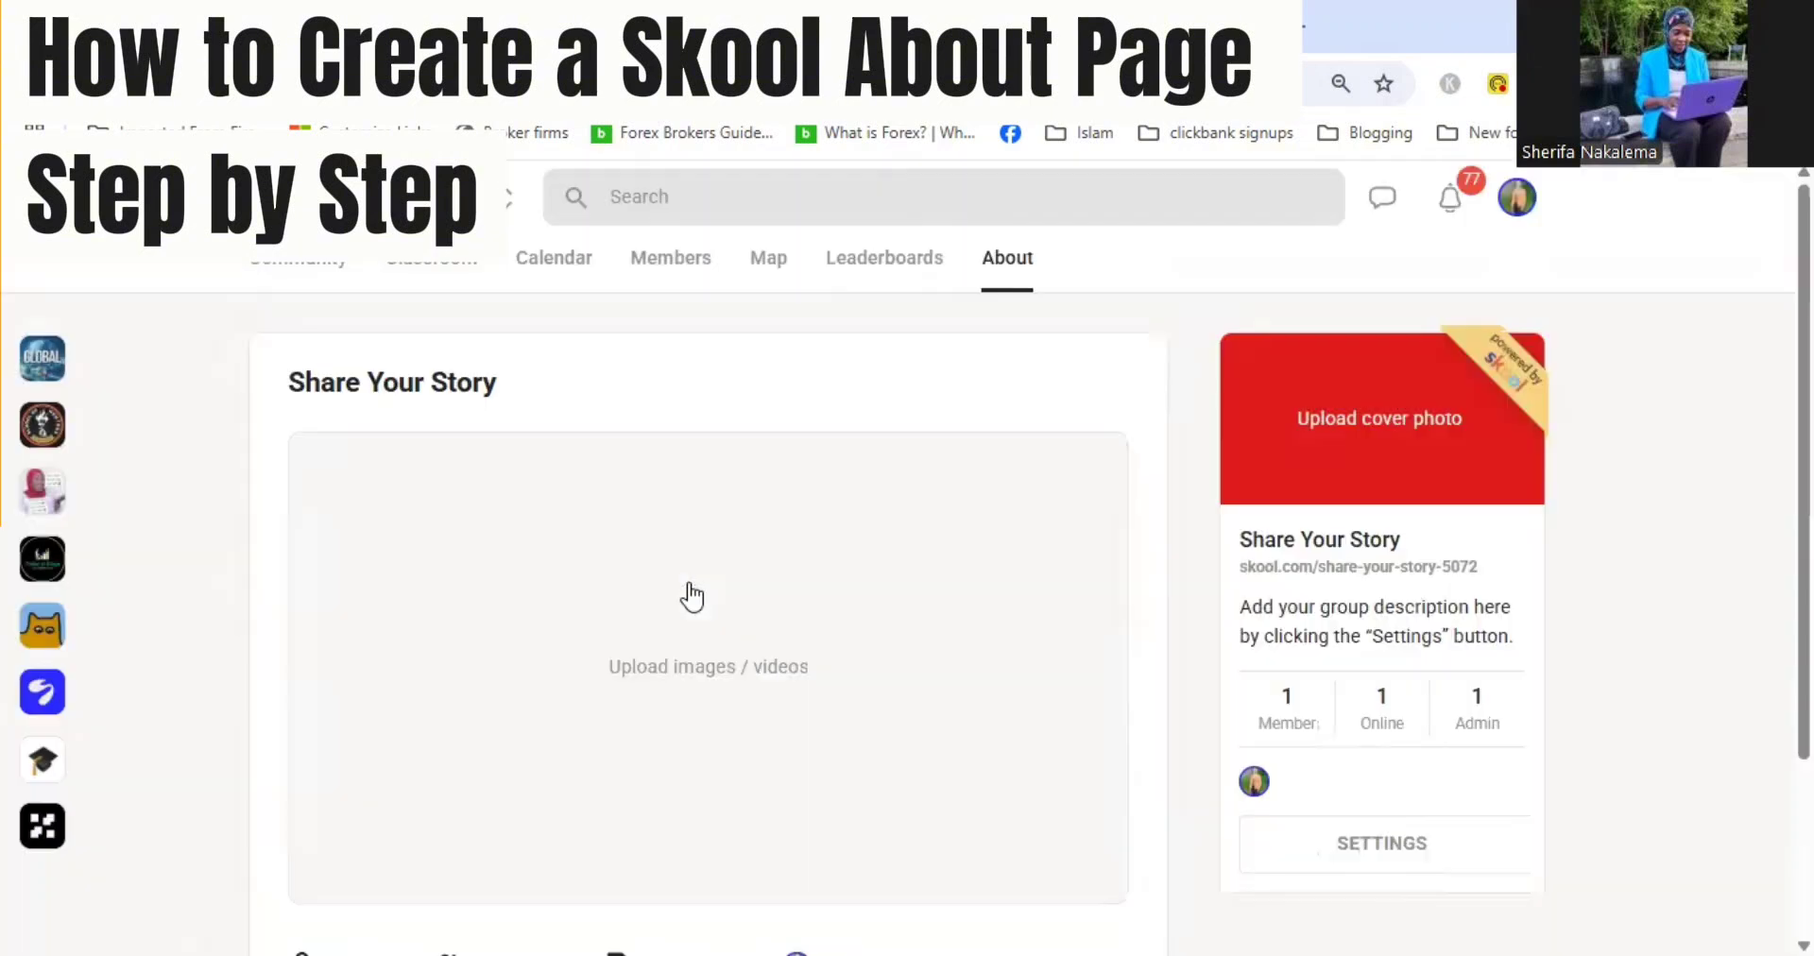
scroll(691, 594, down, 2)
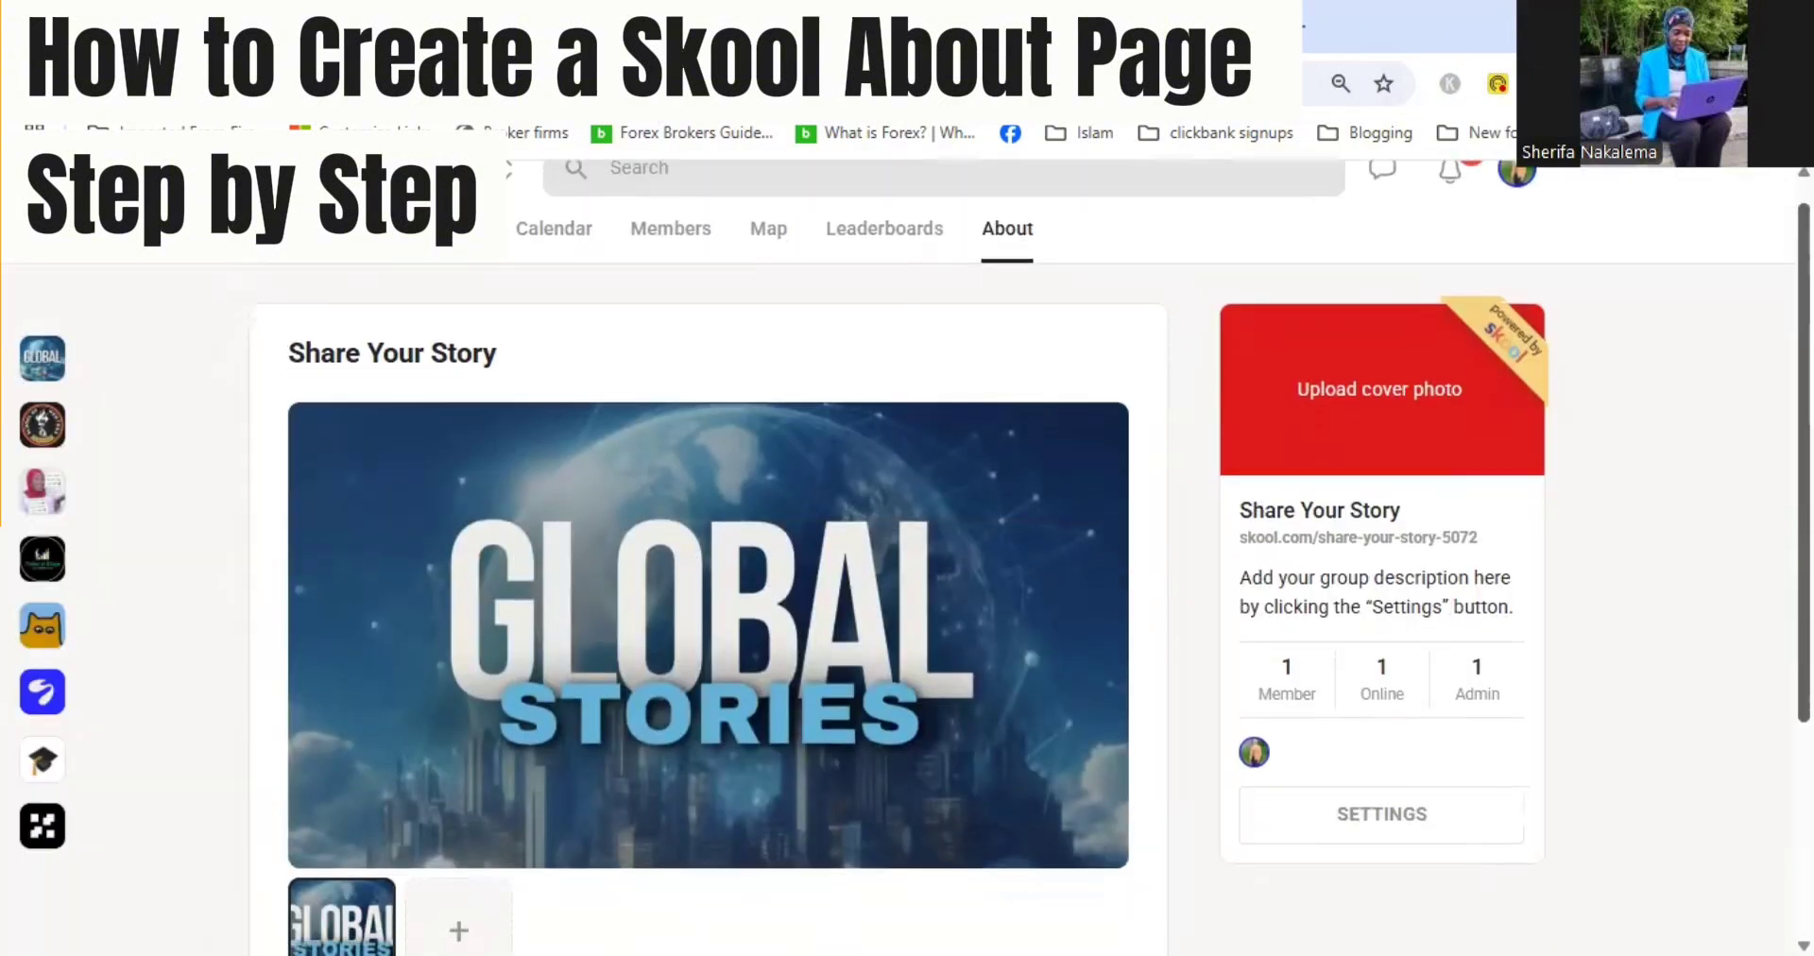
scroll(1039, 586, up, 2)
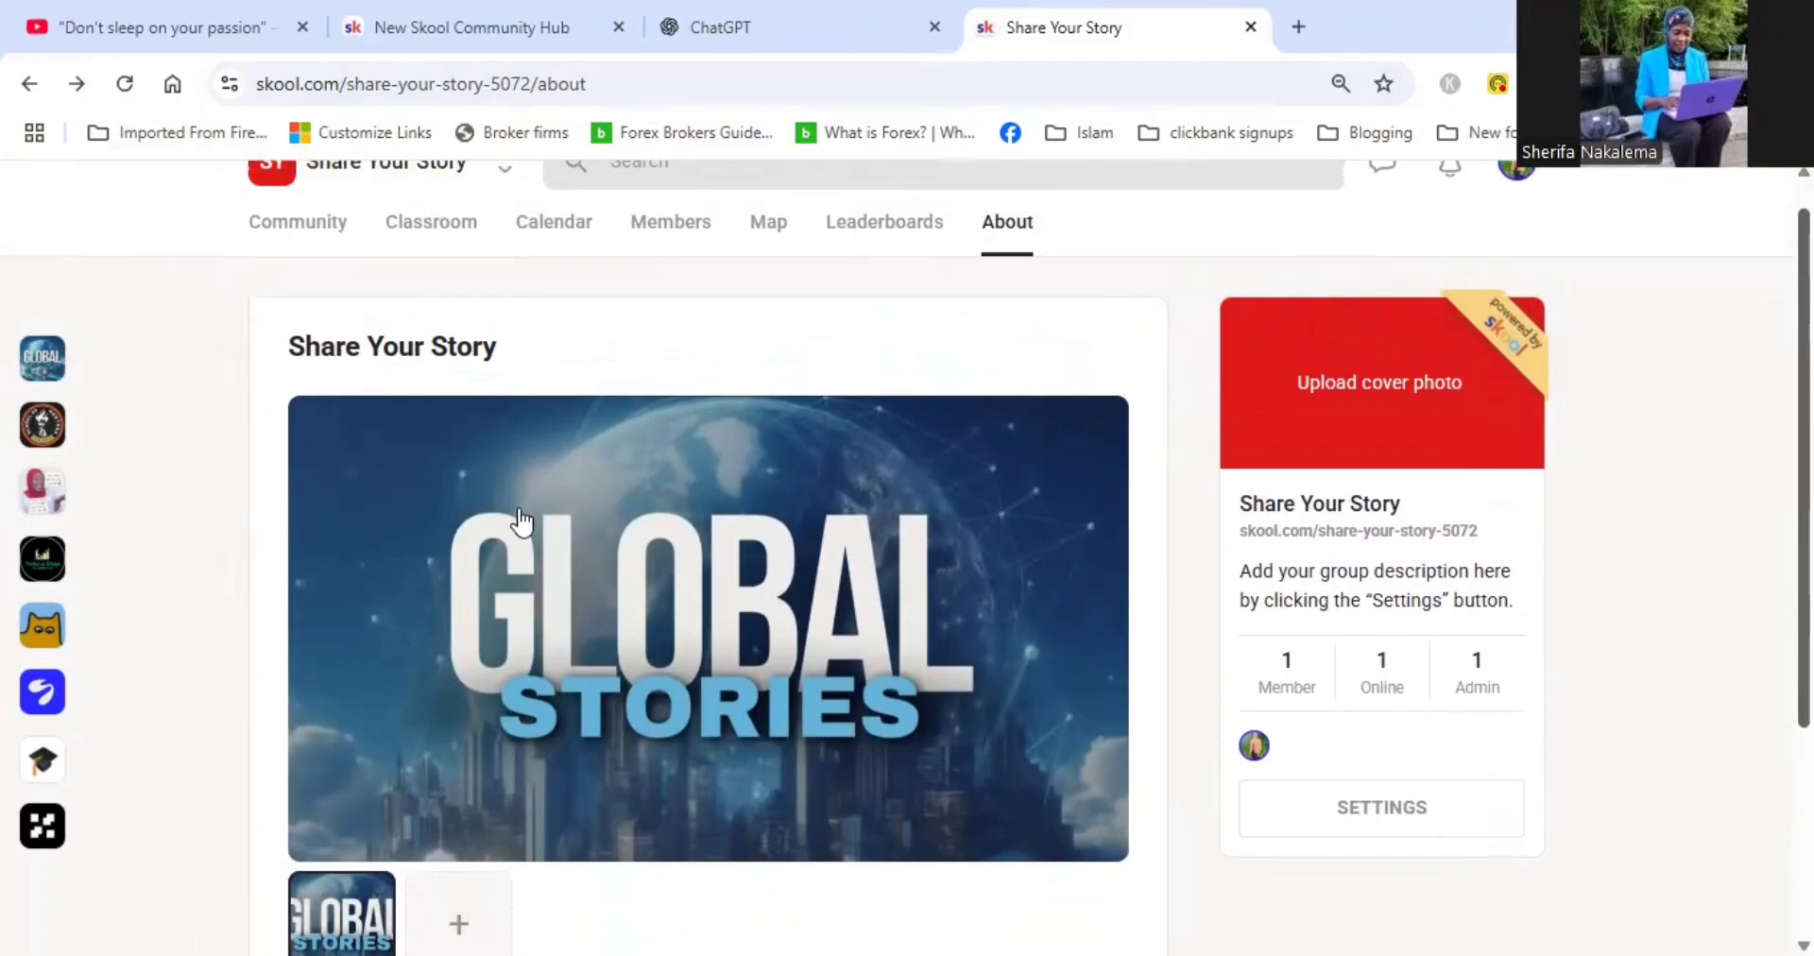
Upload Global Stories.jpg from the Pictures folder as the group's cover photo and save it with the default crop
scroll(1389, 391, down, 1)
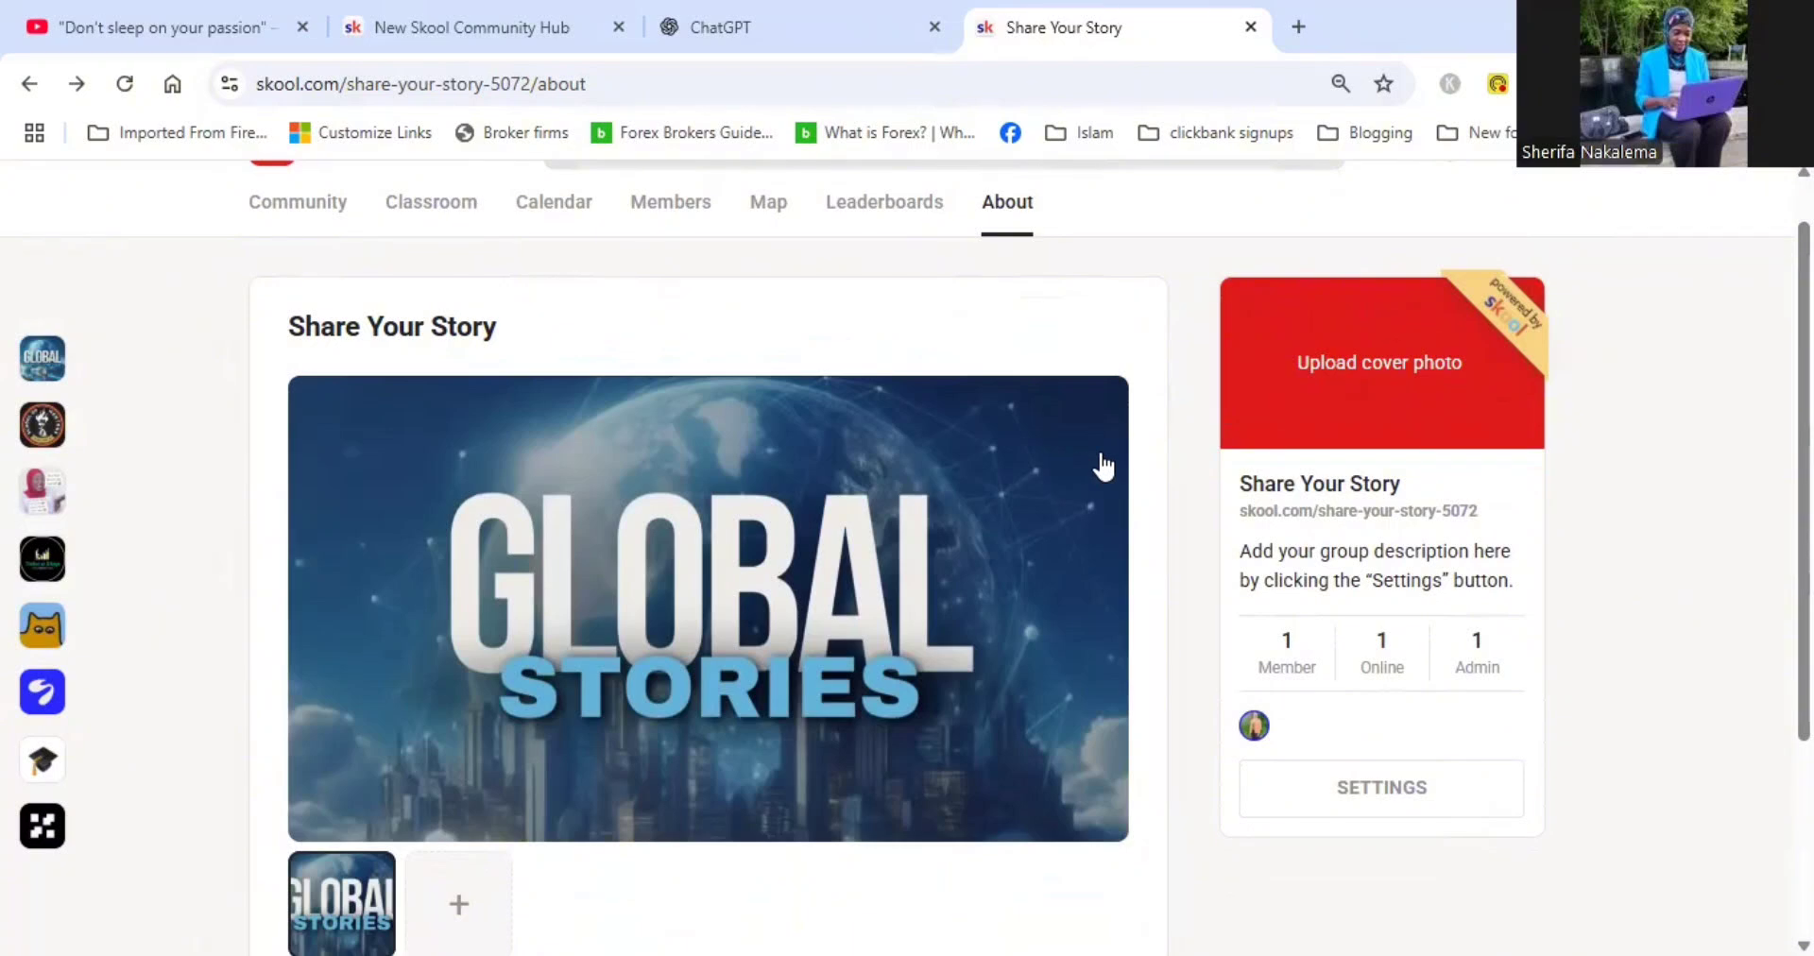
click(1372, 372)
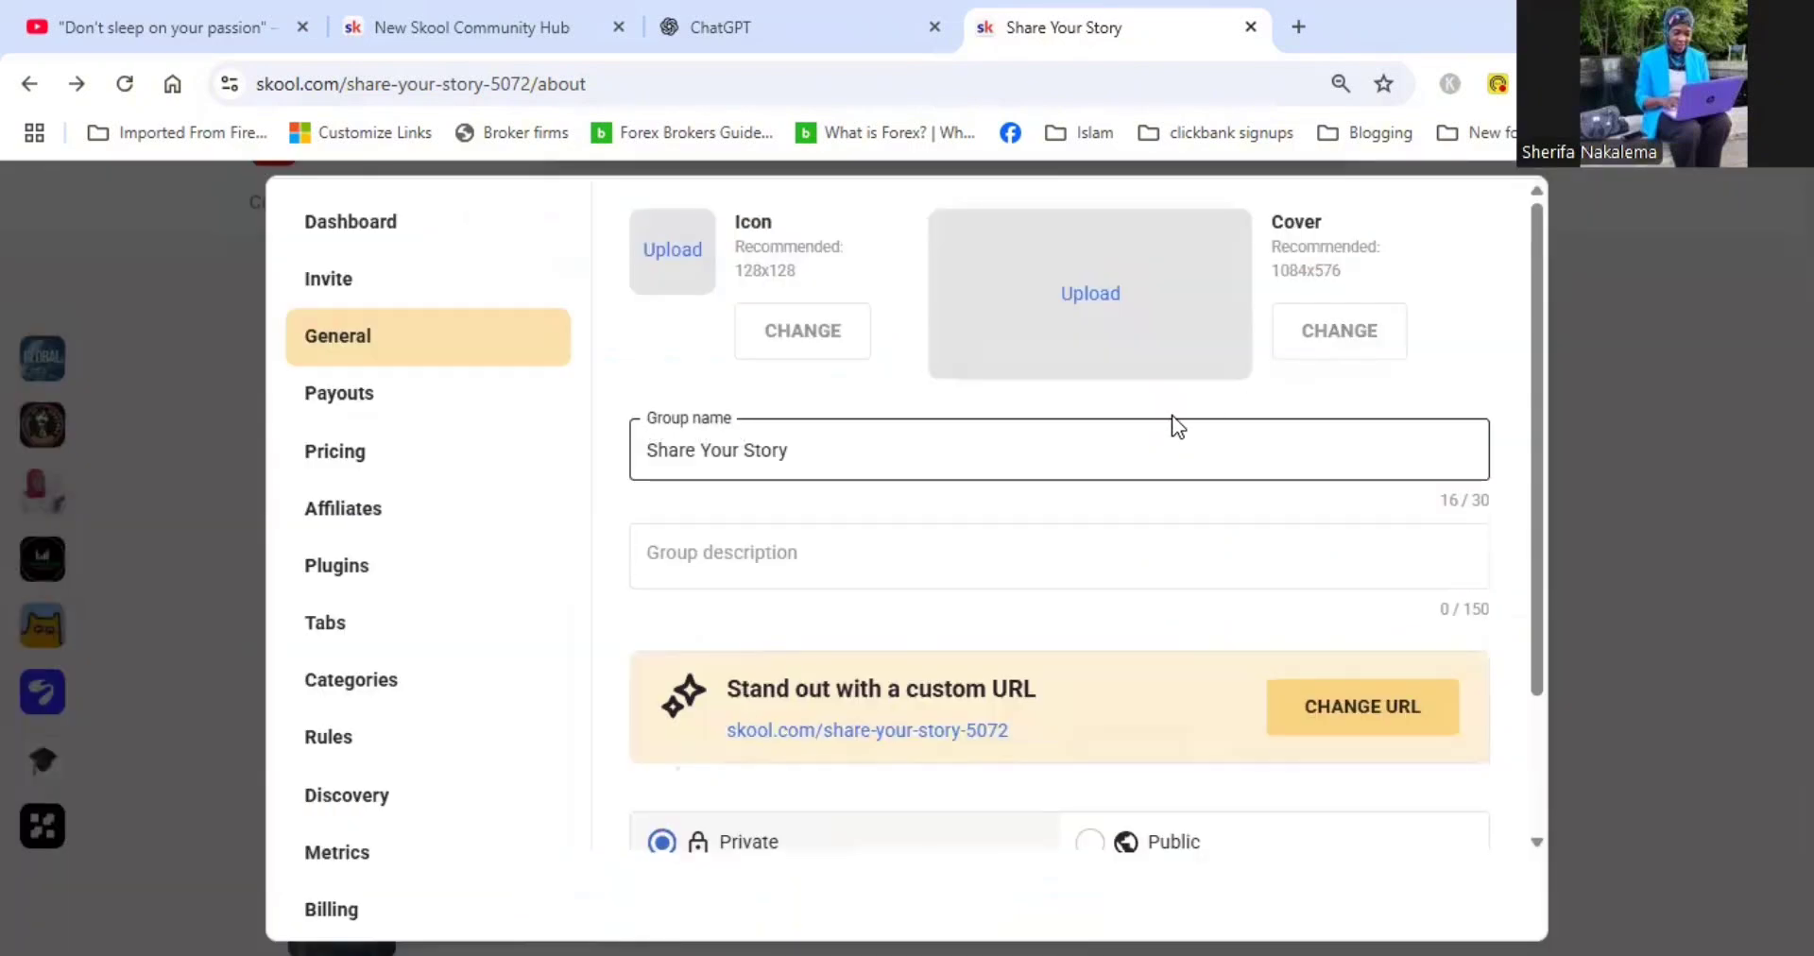
click(1086, 287)
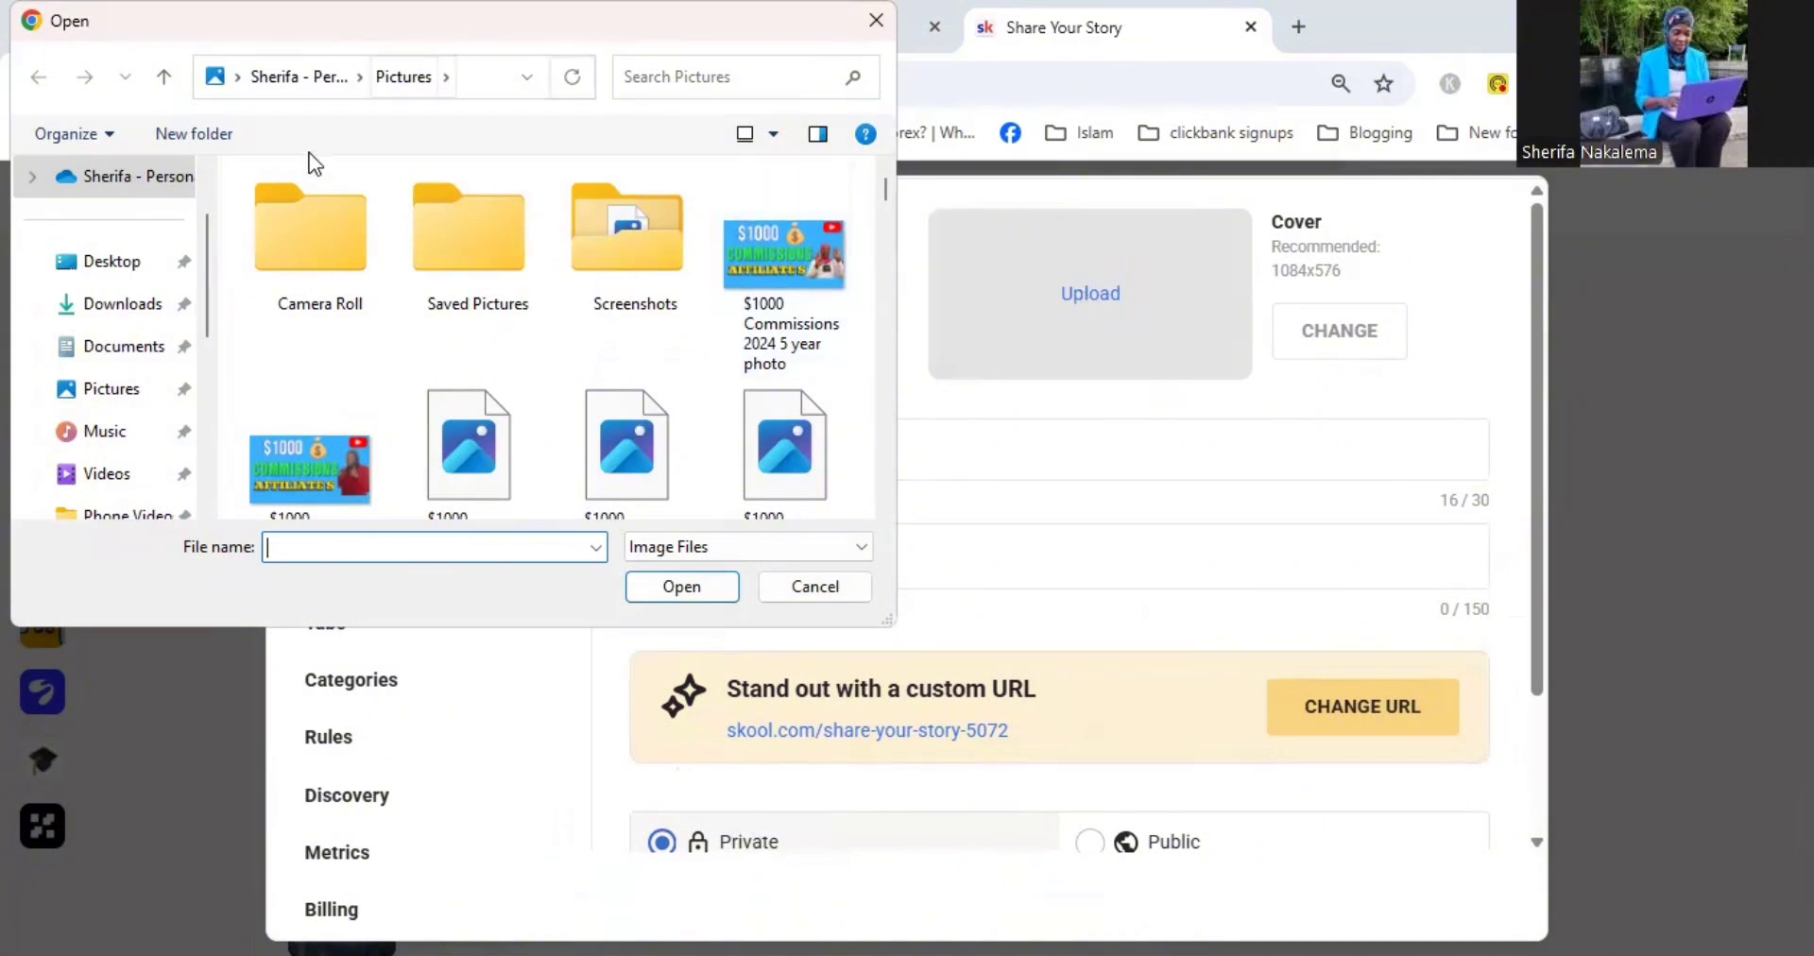
click(154, 393)
click(375, 547)
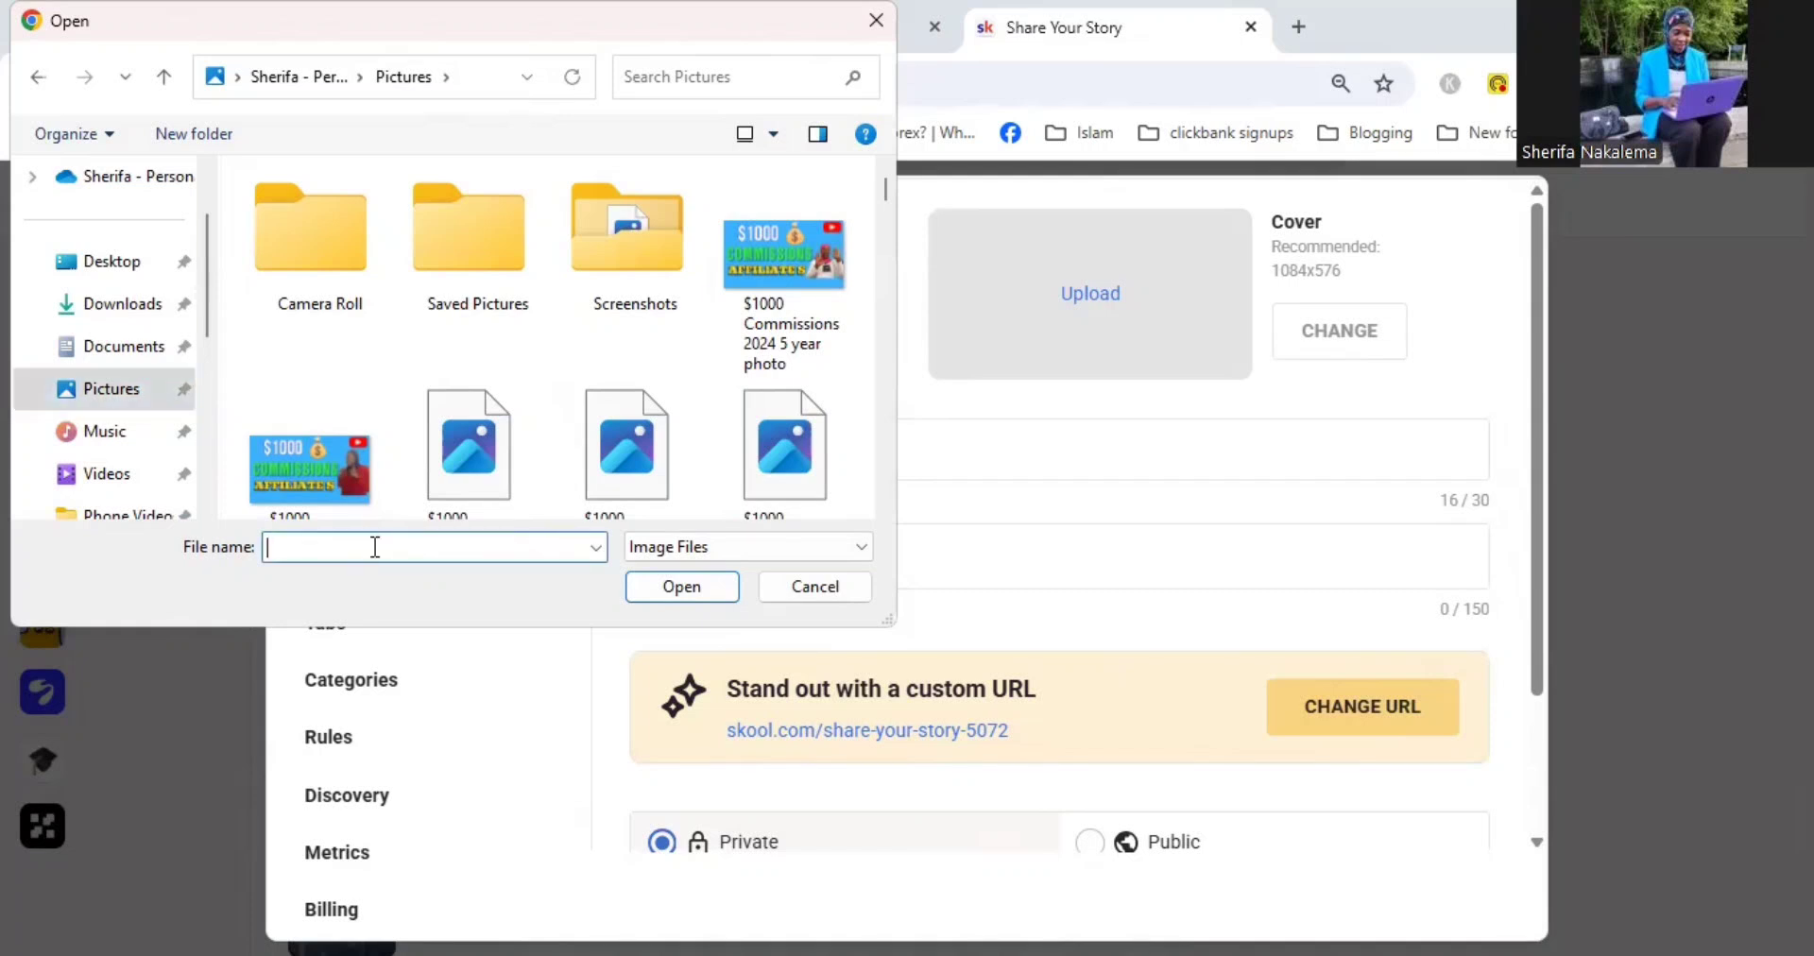
text(global)
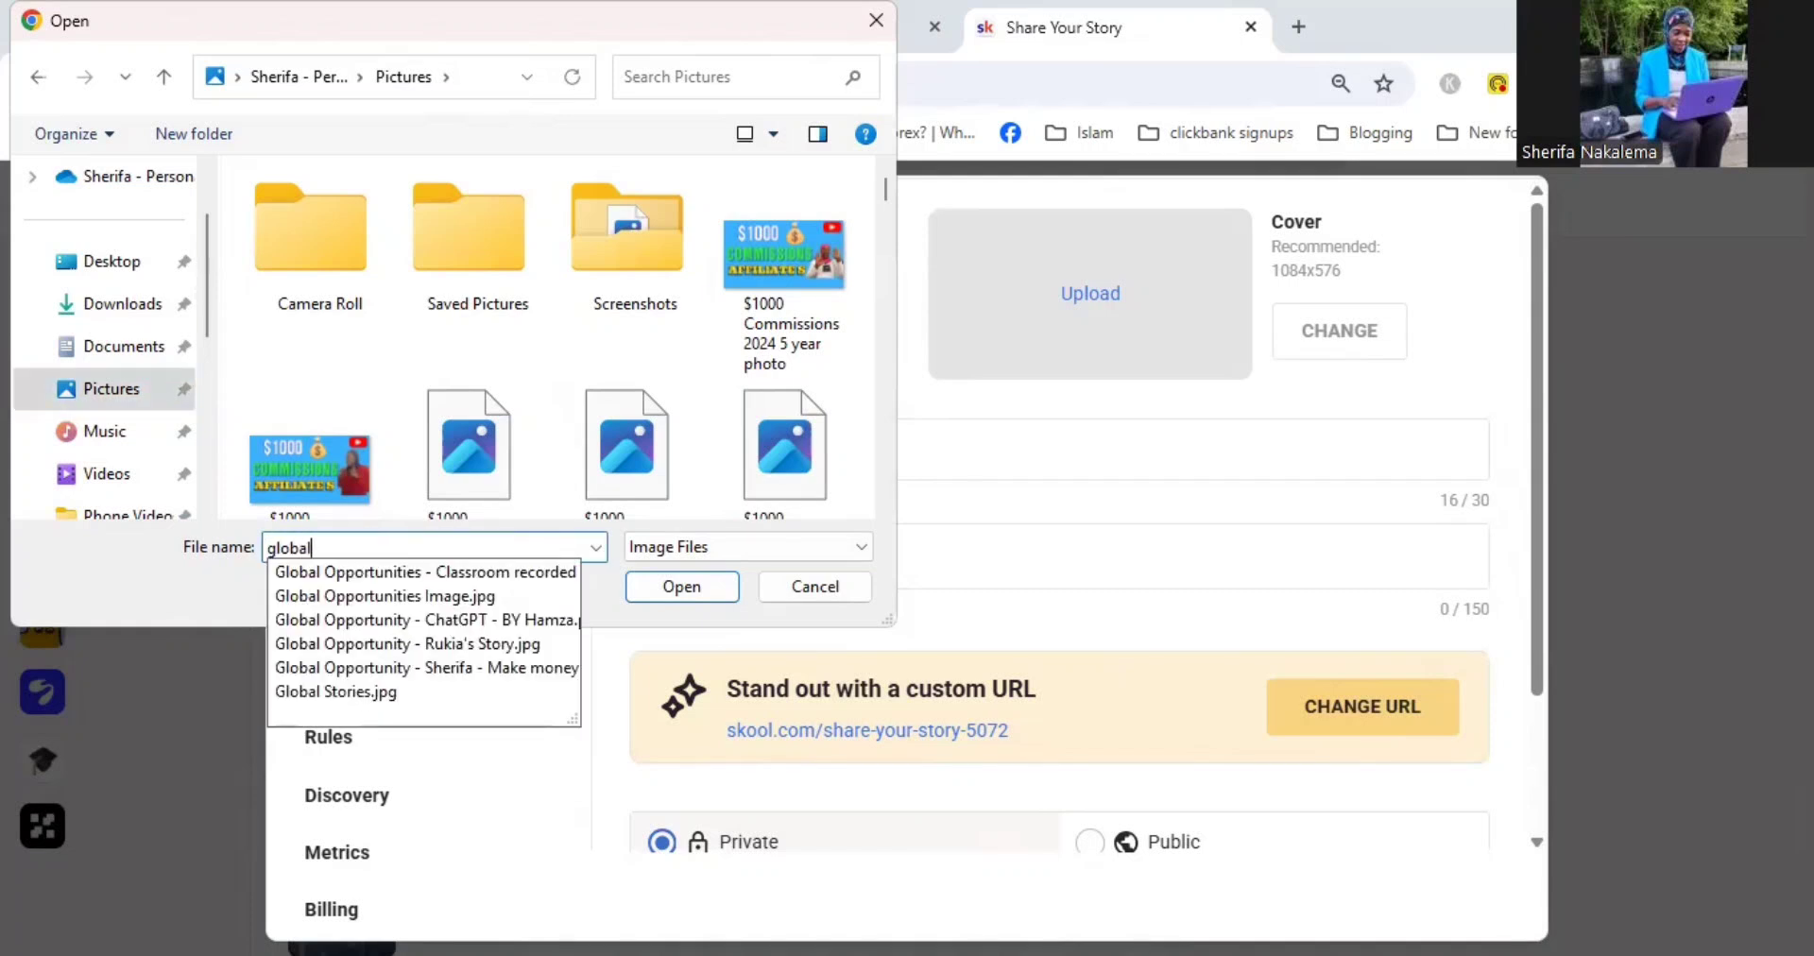
click(398, 695)
click(681, 586)
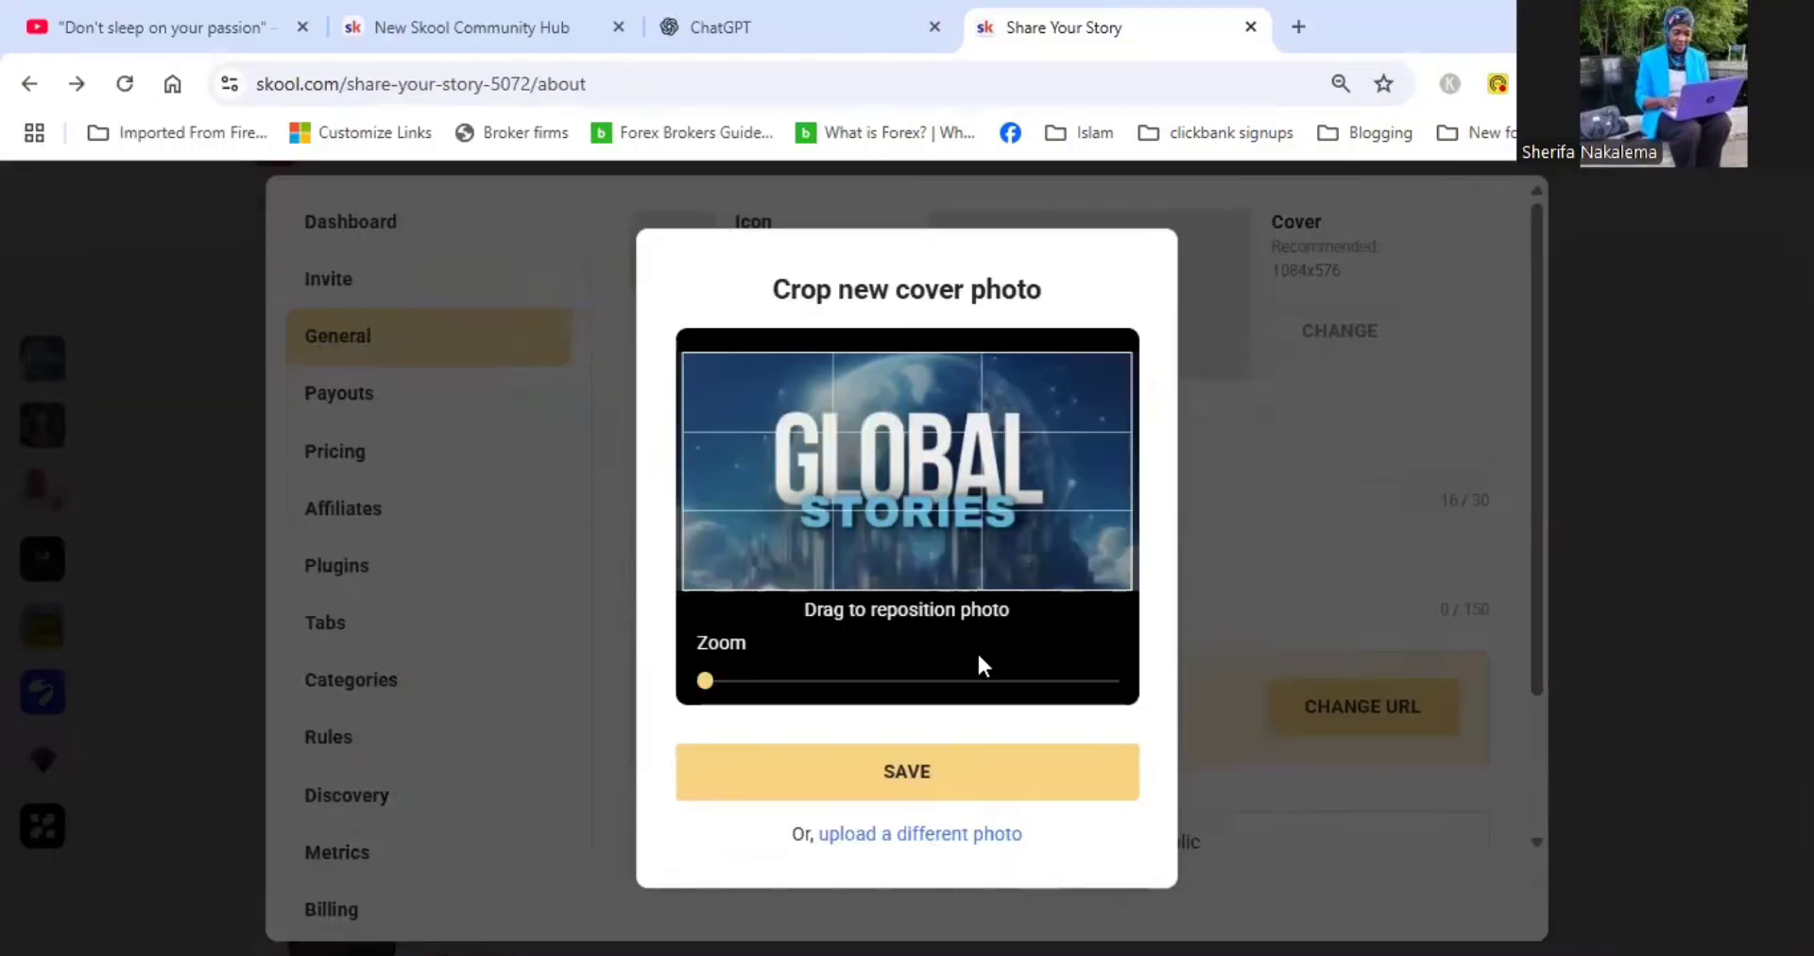
click(929, 769)
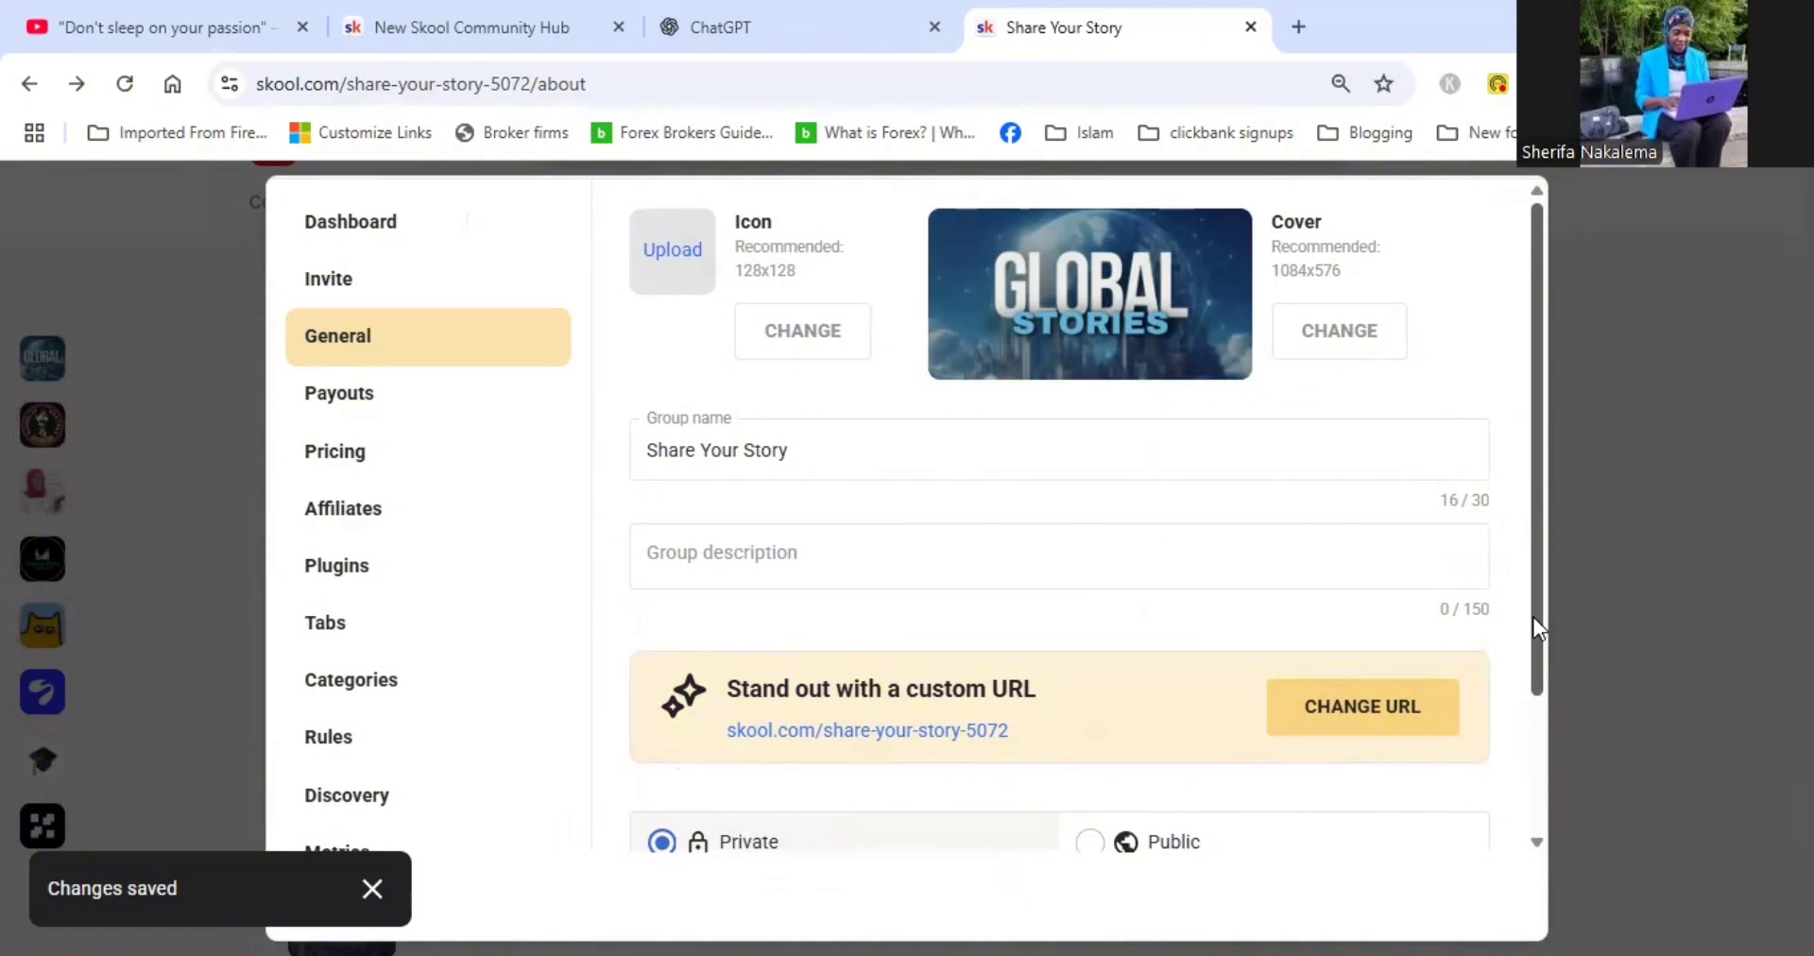
Examine the upgrade requirements for a custom community URL and the group's dashboard, and return to the About page
click(1372, 715)
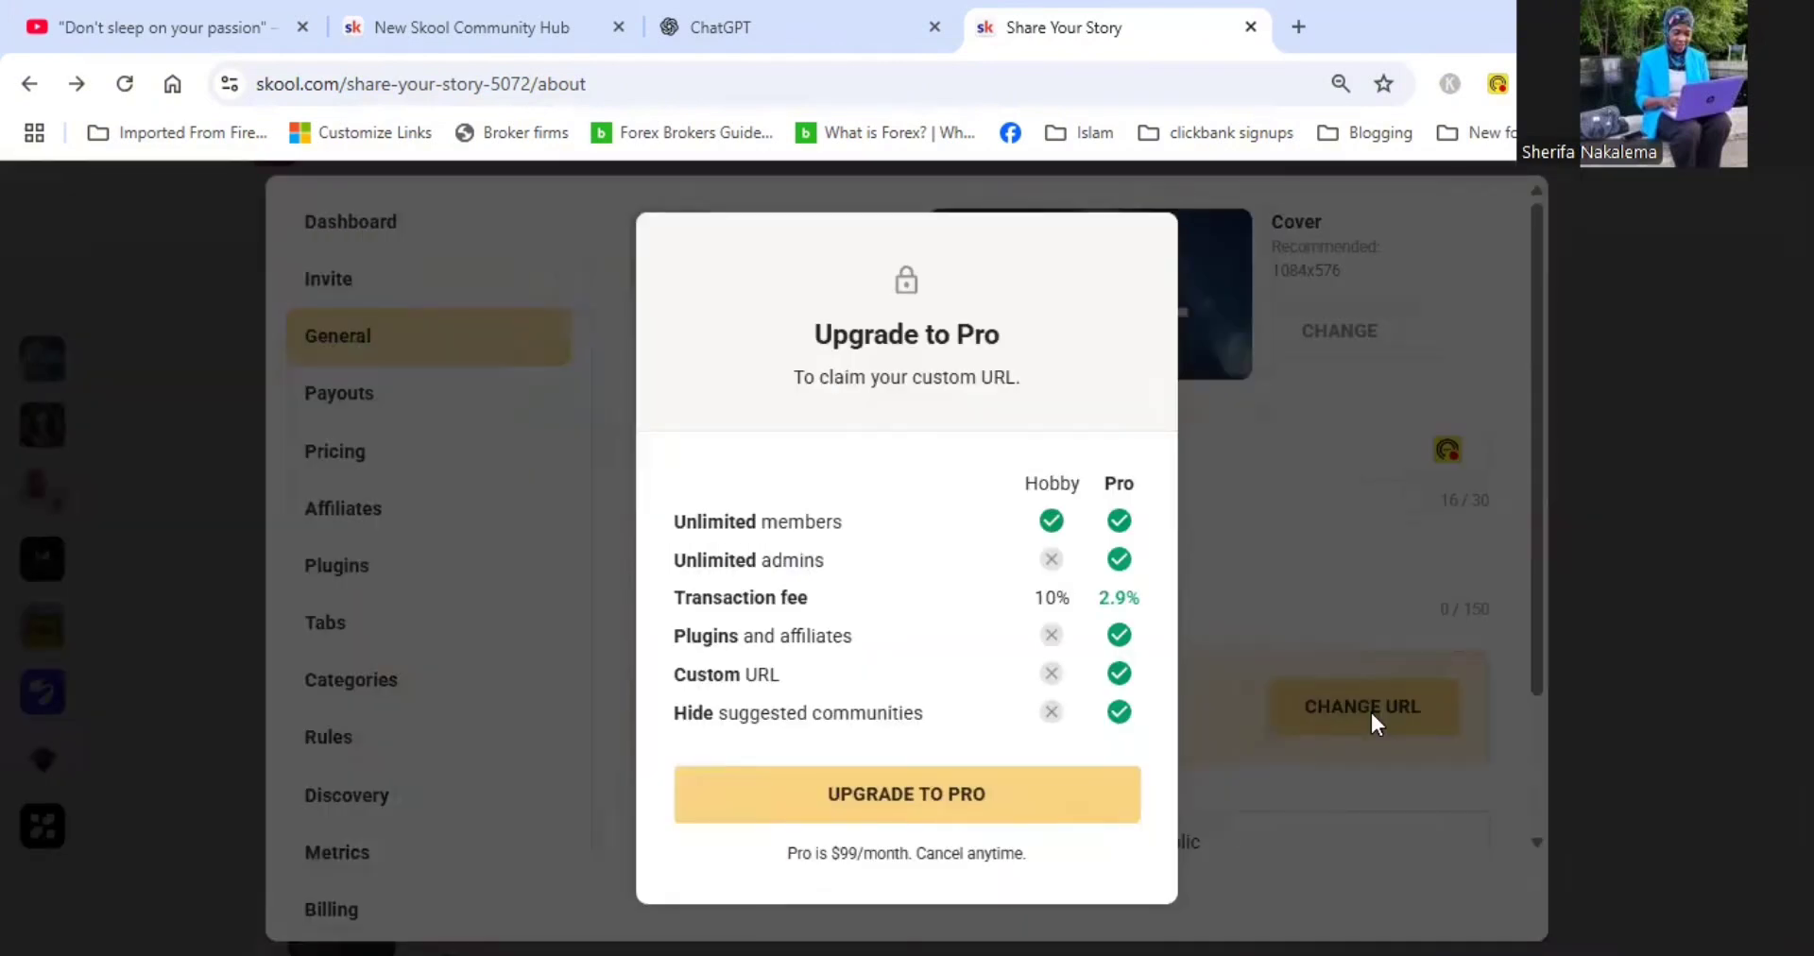
click(503, 226)
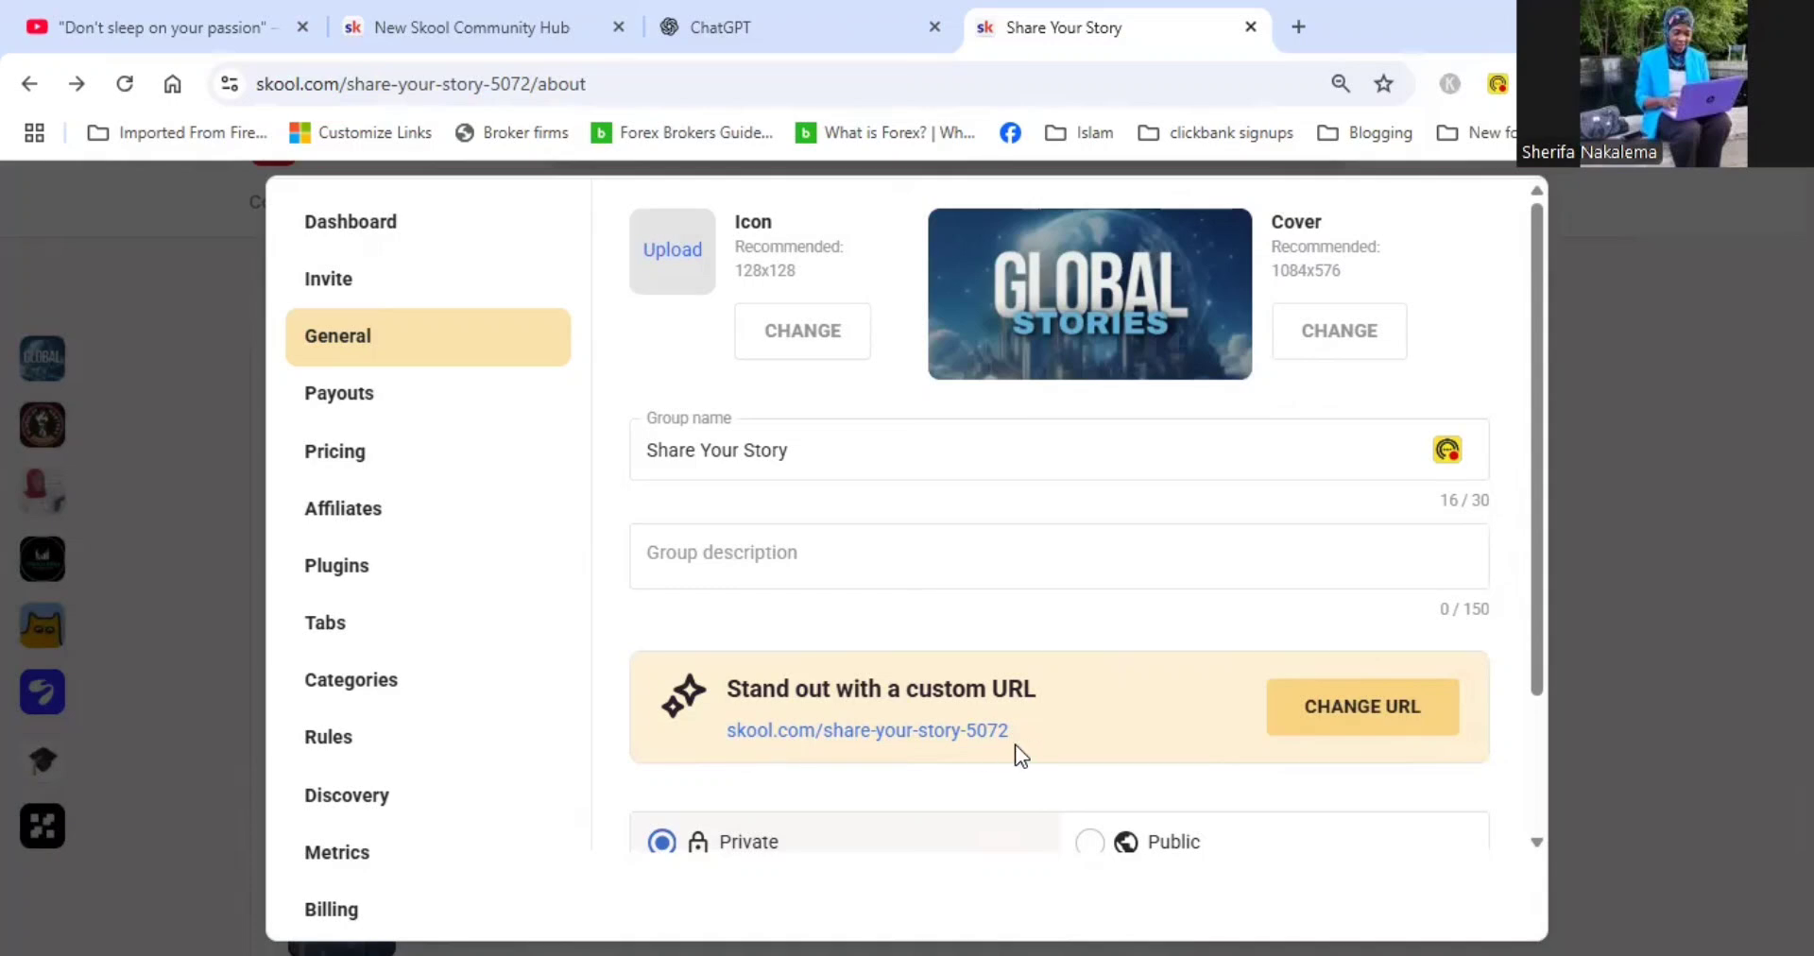
click(386, 227)
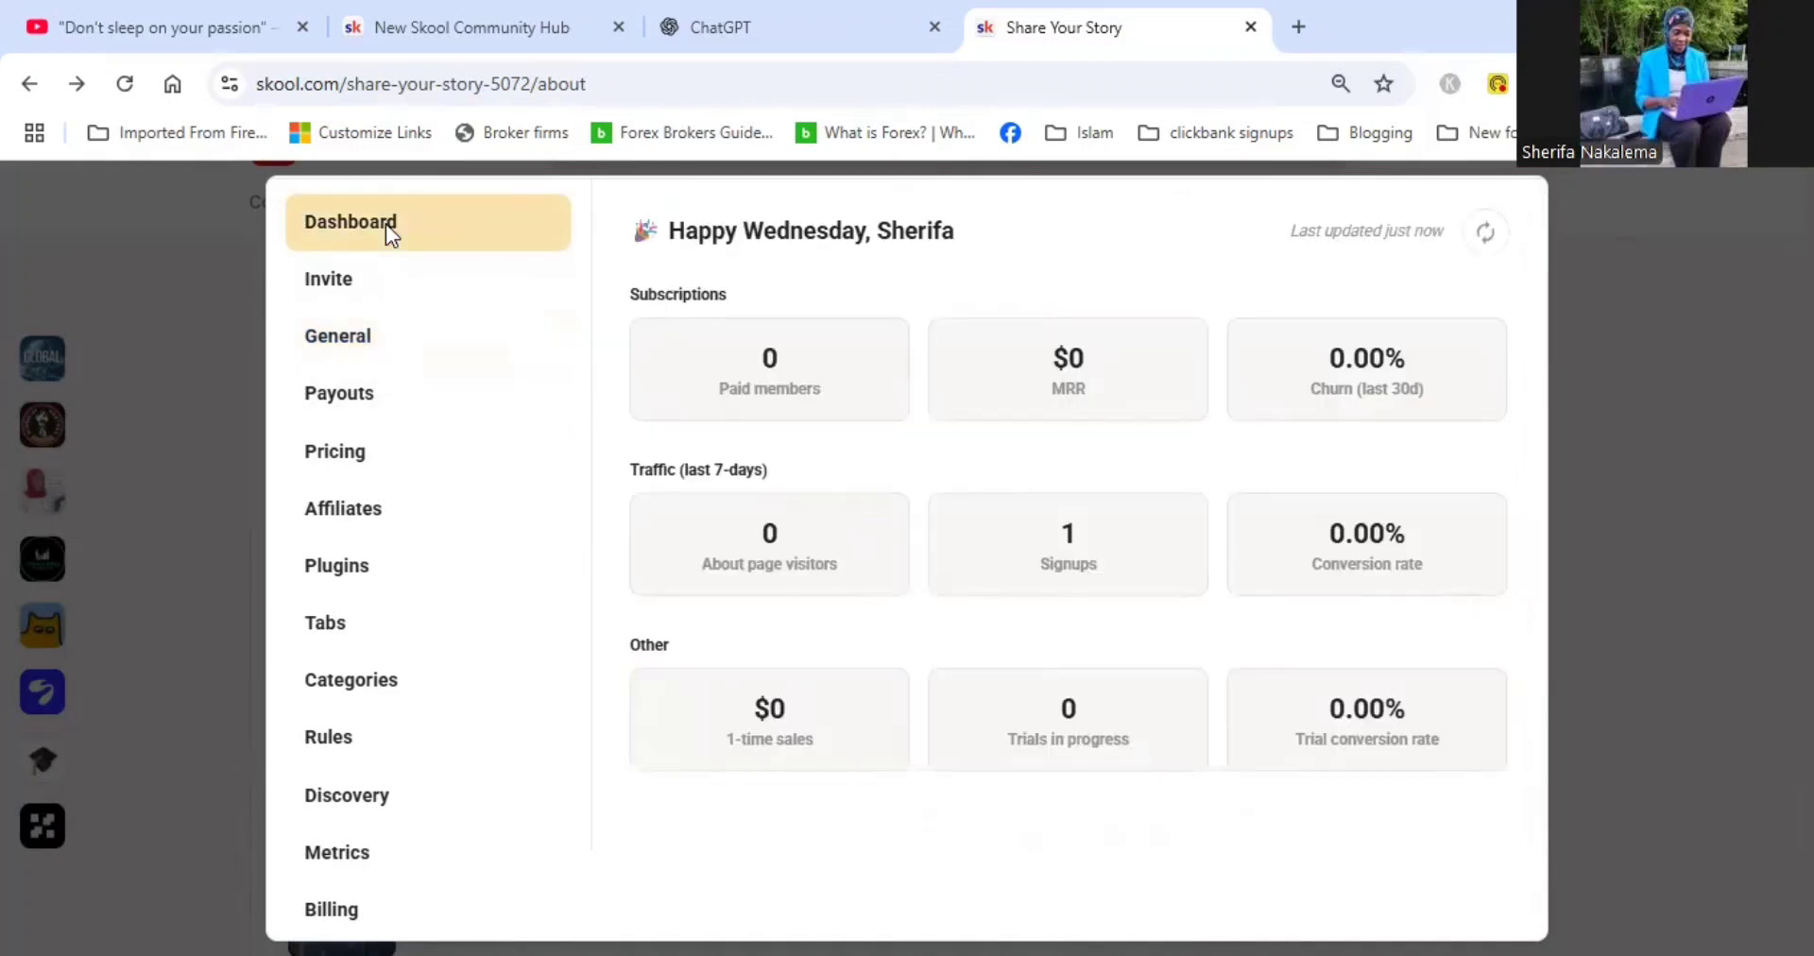
click(193, 242)
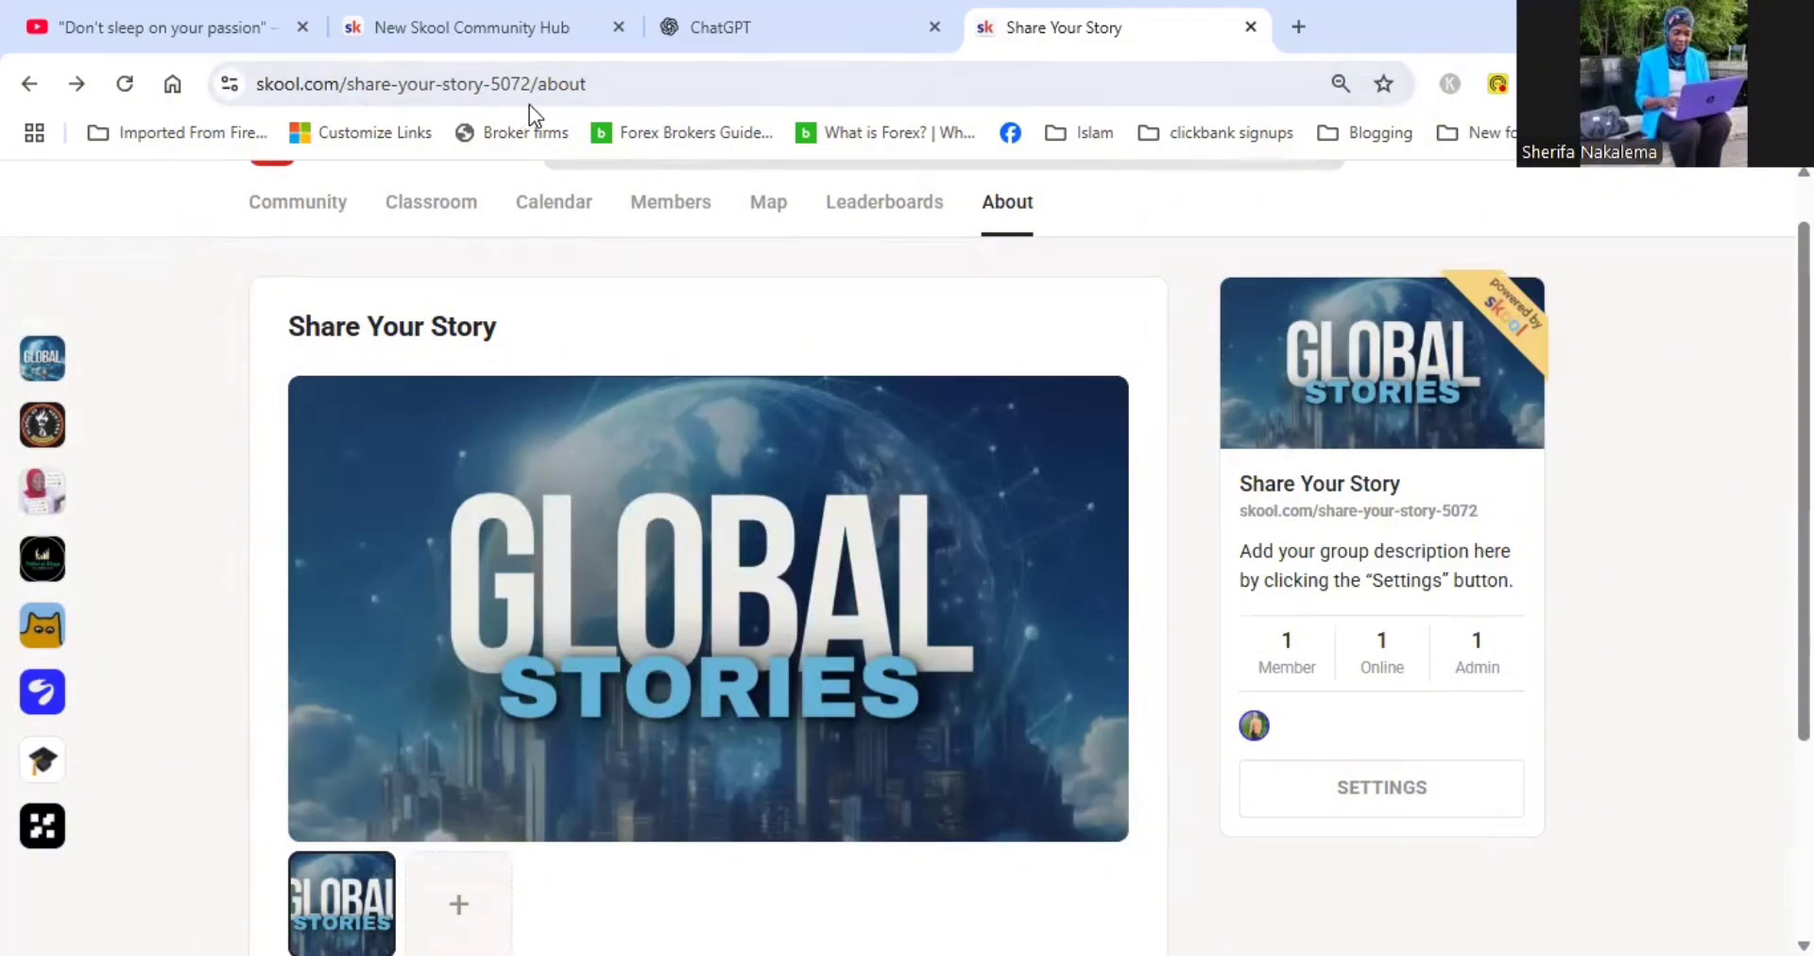
Examine the Share Your Story page address and the area below the media where the description goes
click(664, 83)
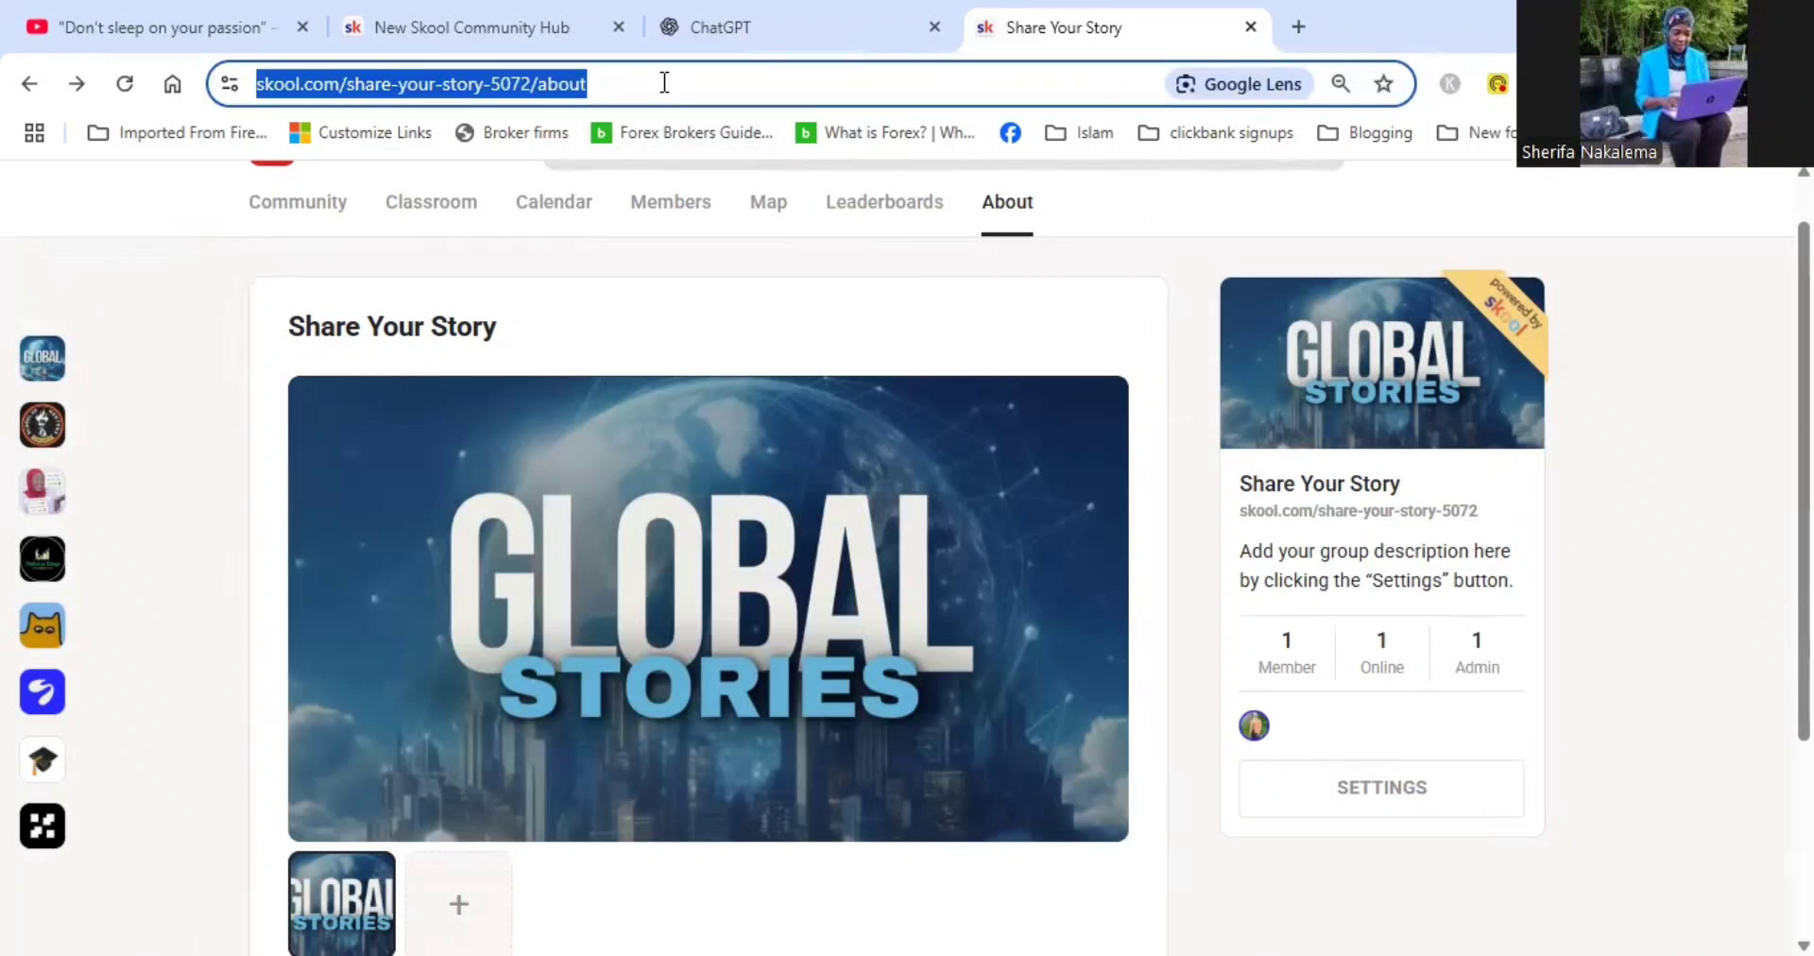
click(821, 299)
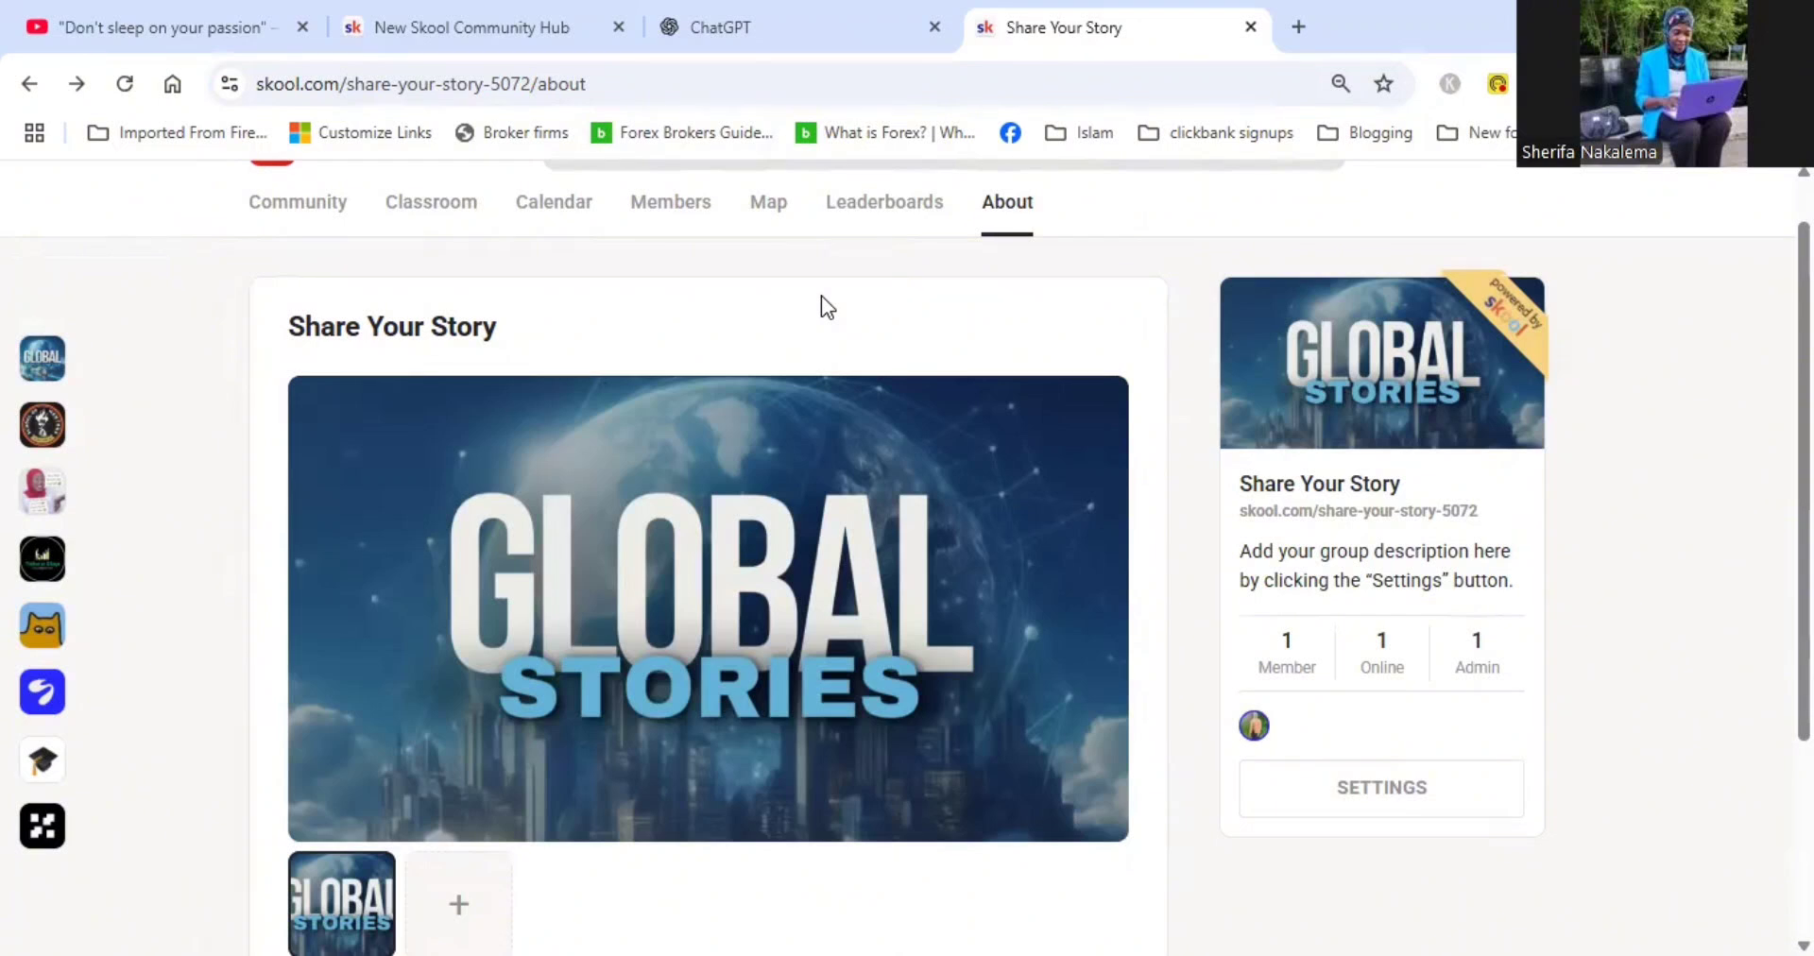
scroll(1244, 470, down, 2)
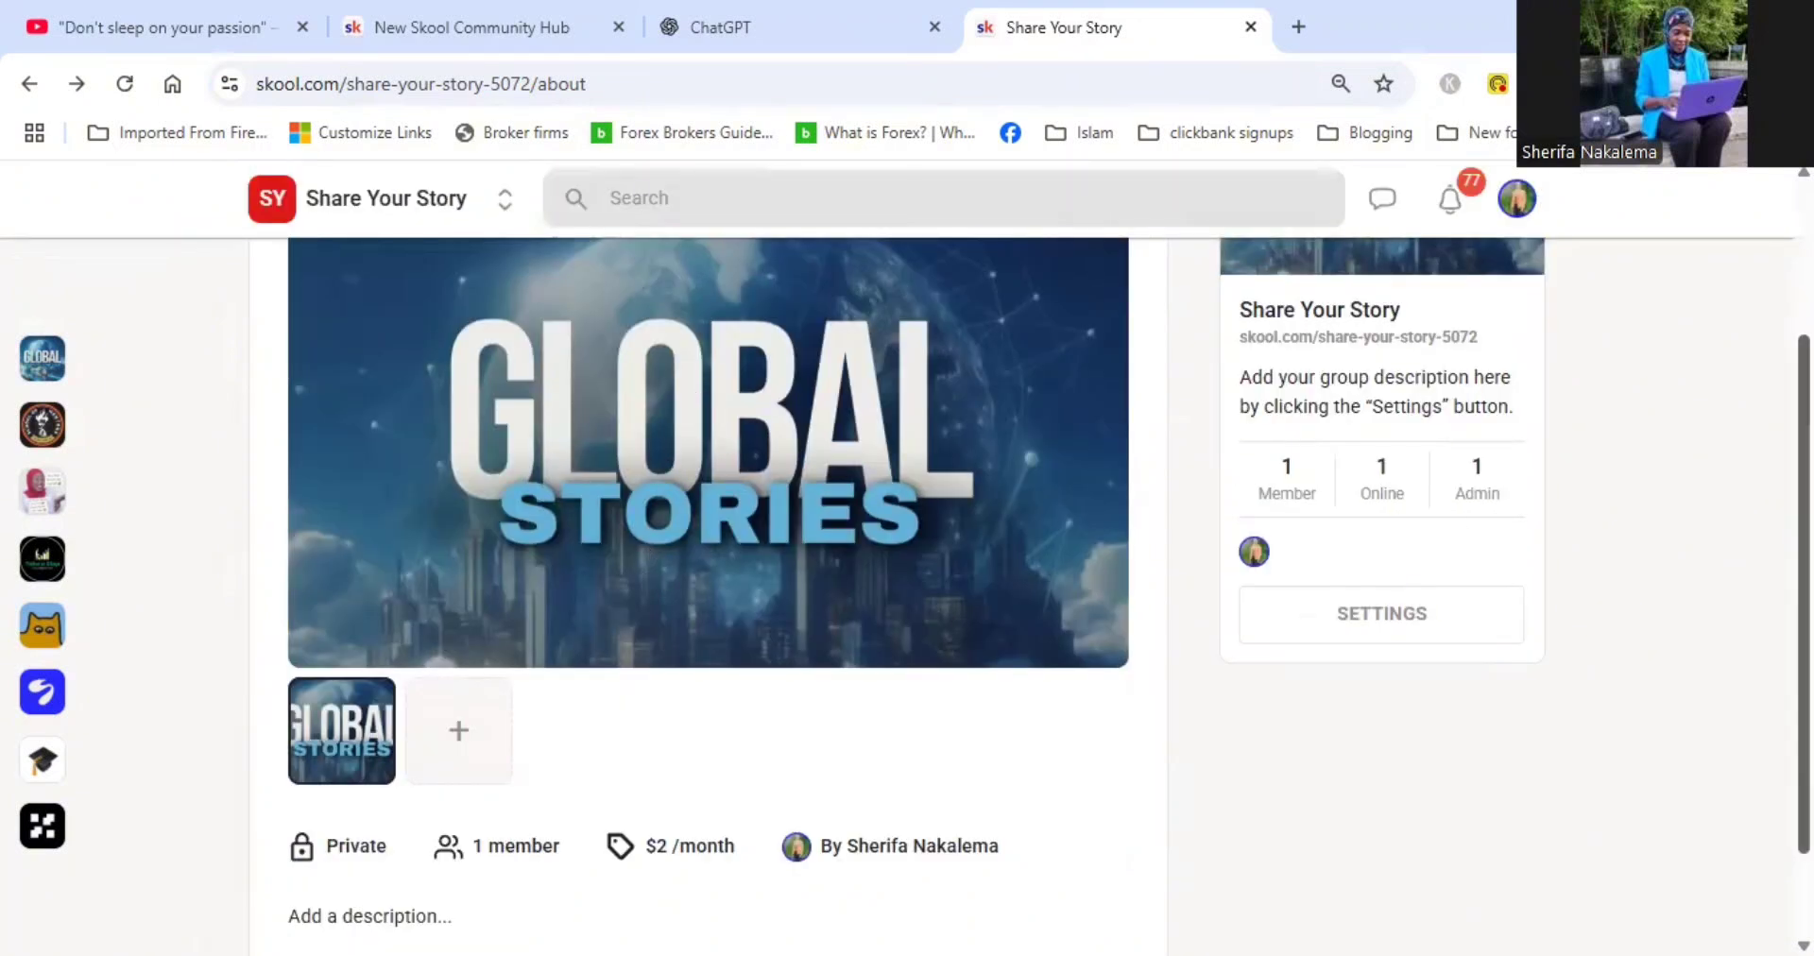
scroll(1030, 595, down, 1)
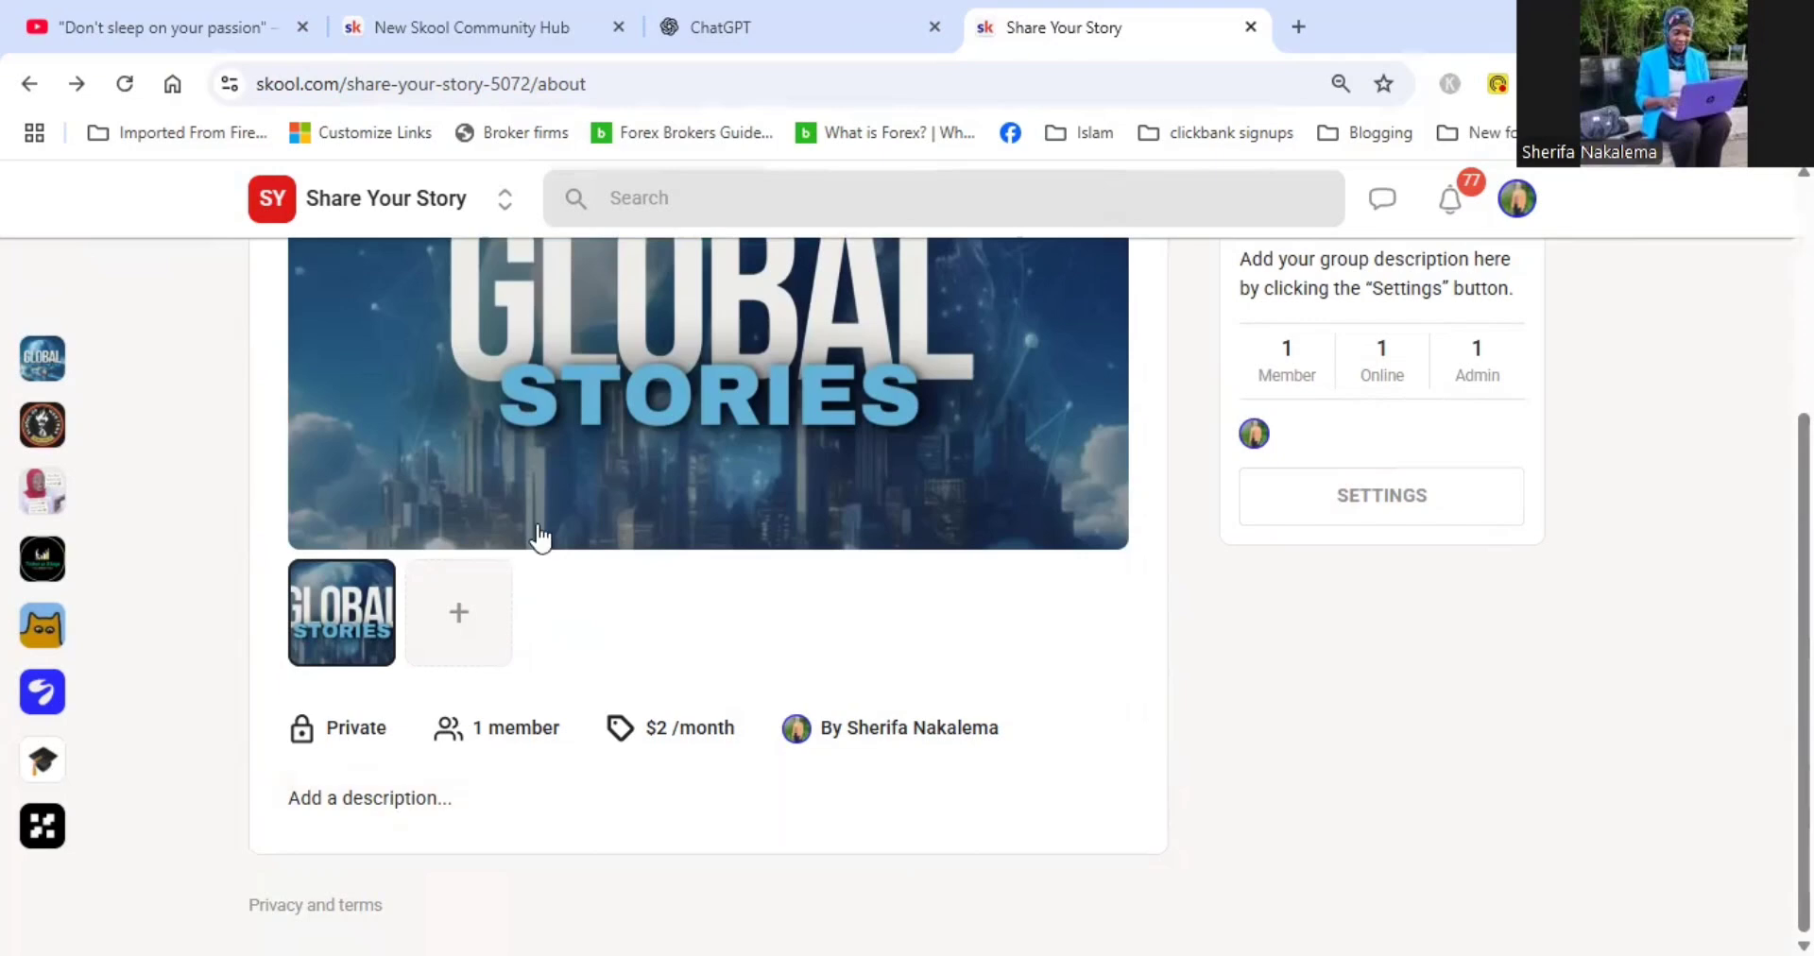
Examine the New Skool Community Hub's About page as an example of a full description and short group summary
click(752, 28)
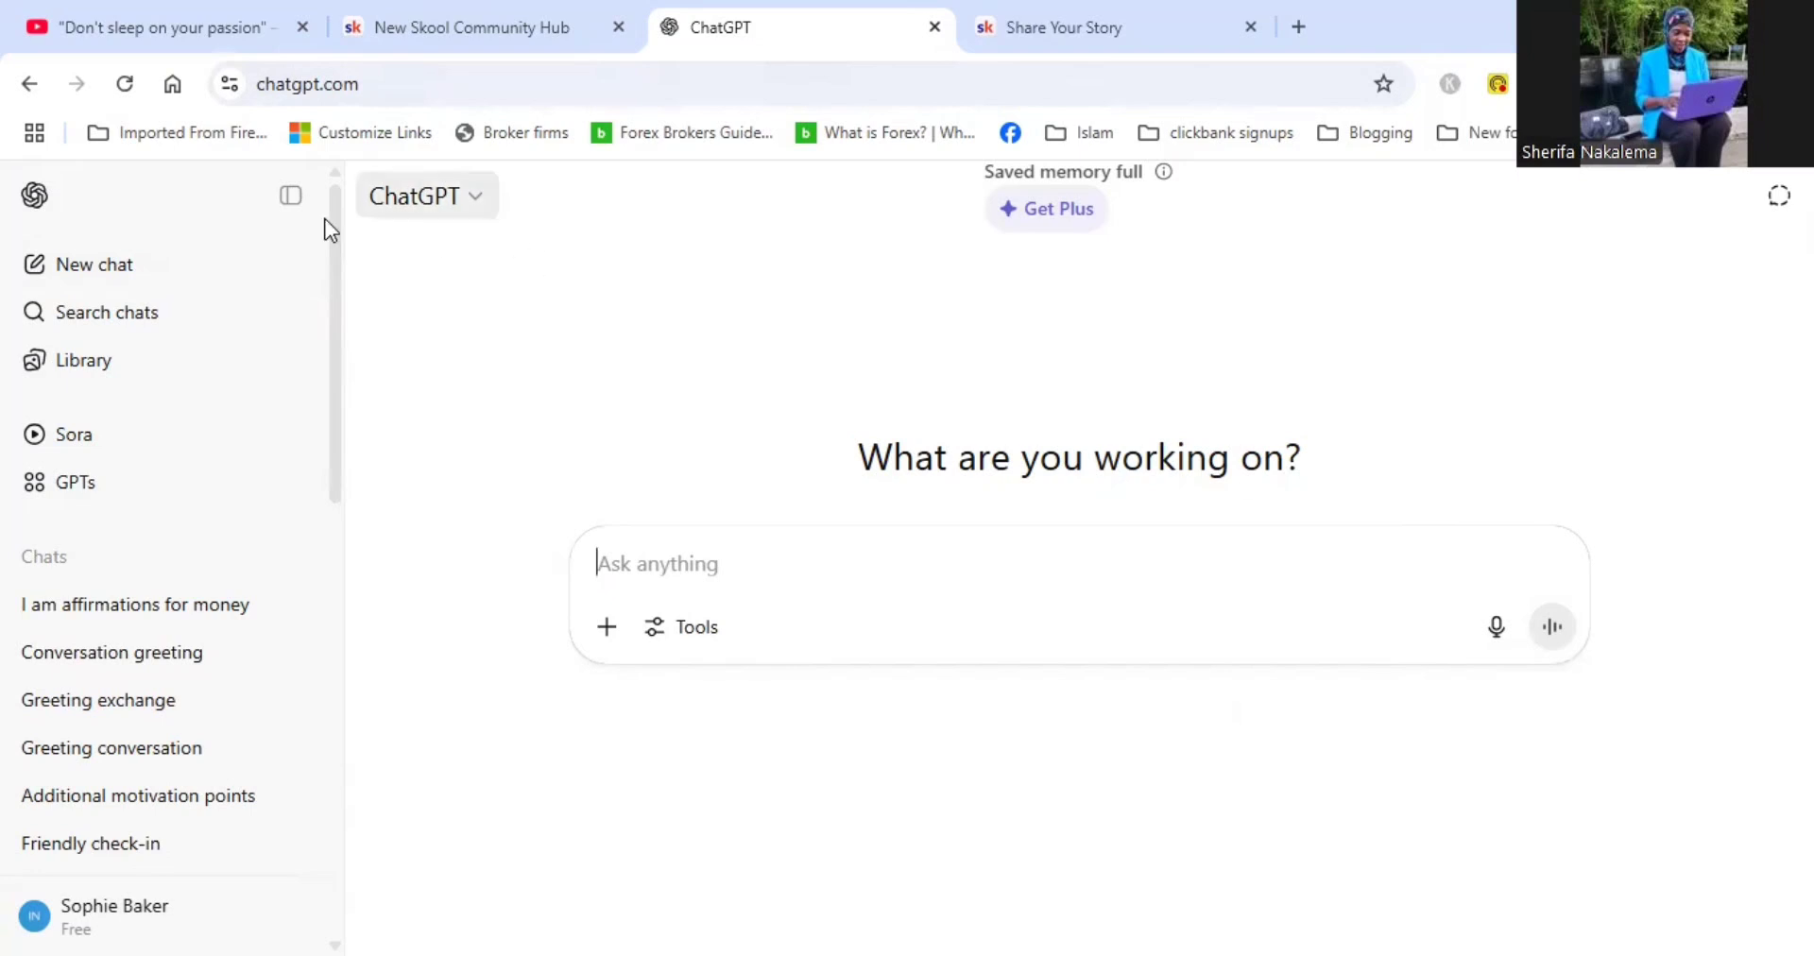
click(425, 27)
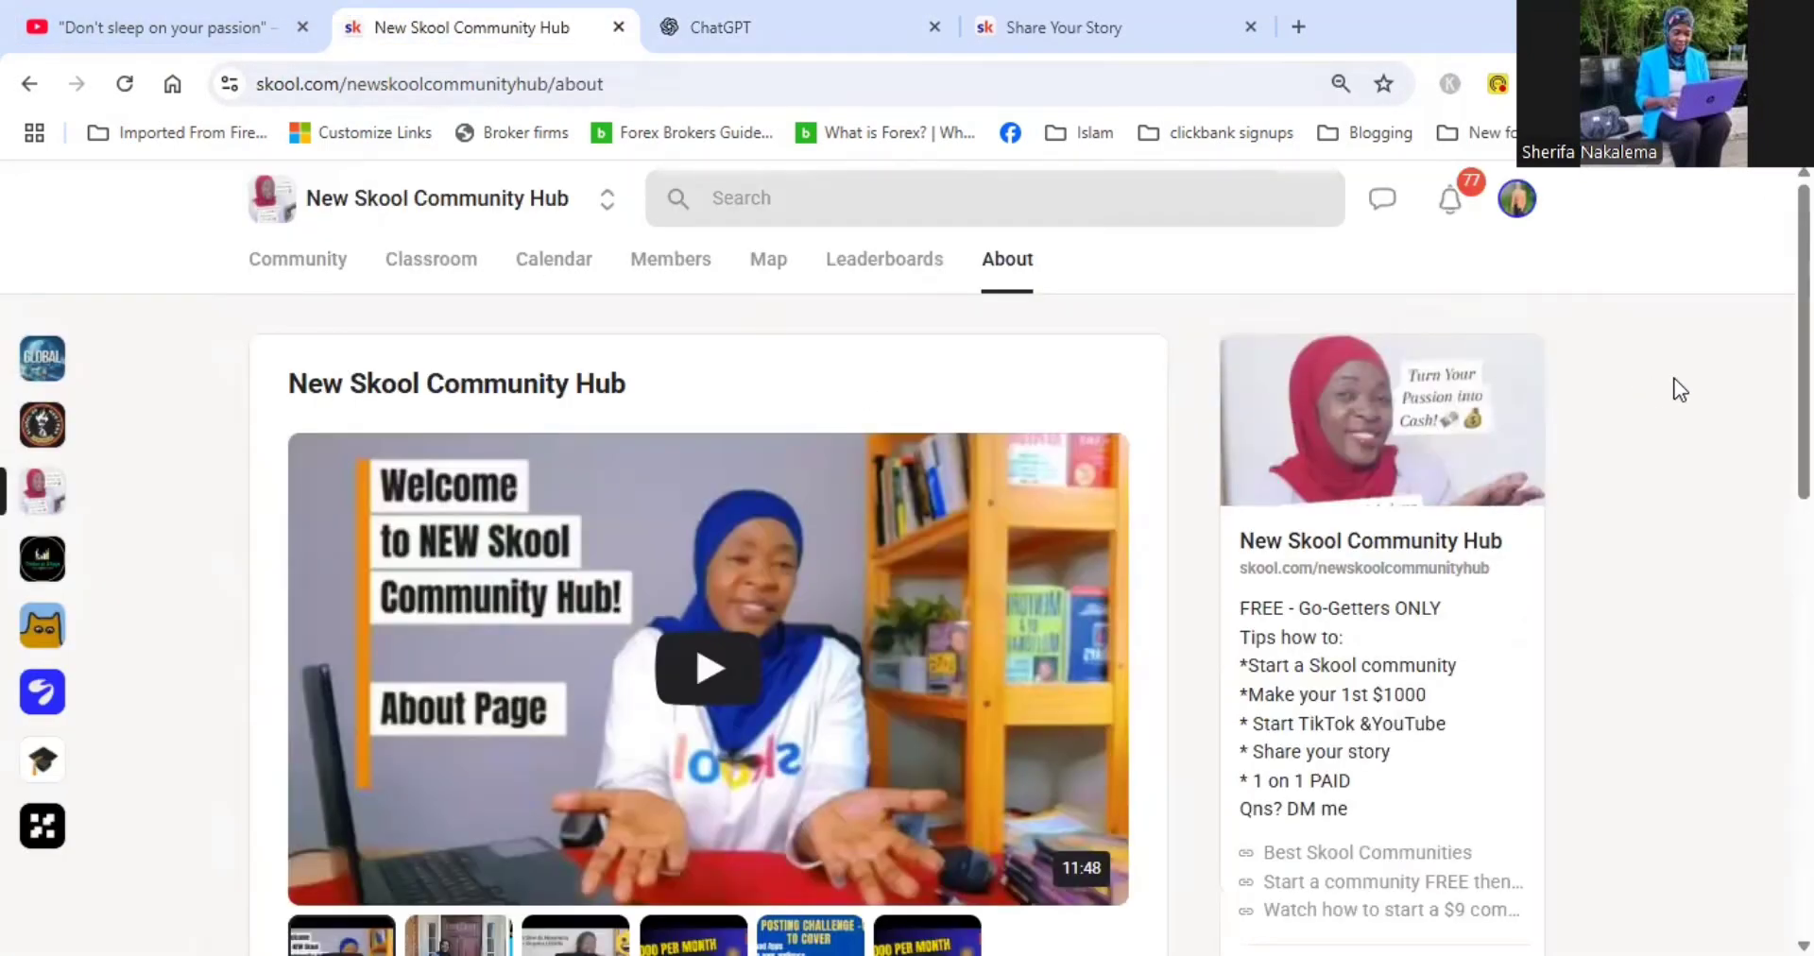
scroll(709, 596, down, 8)
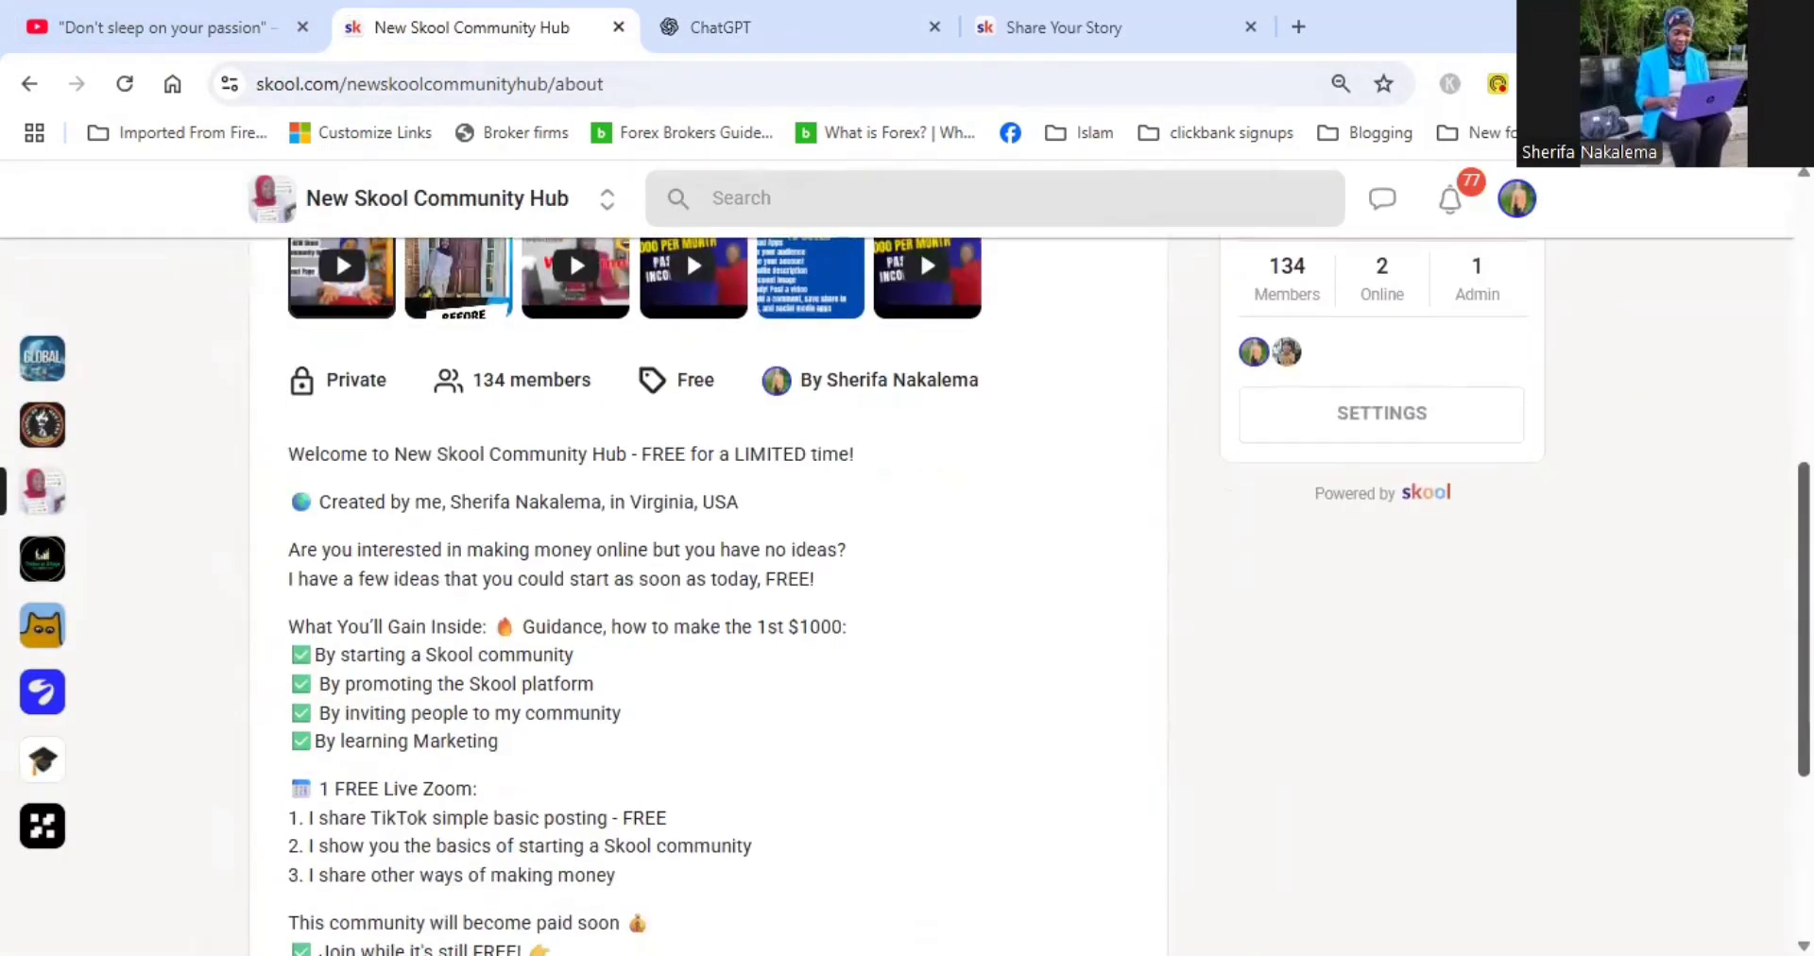
scroll(708, 596, down, 1)
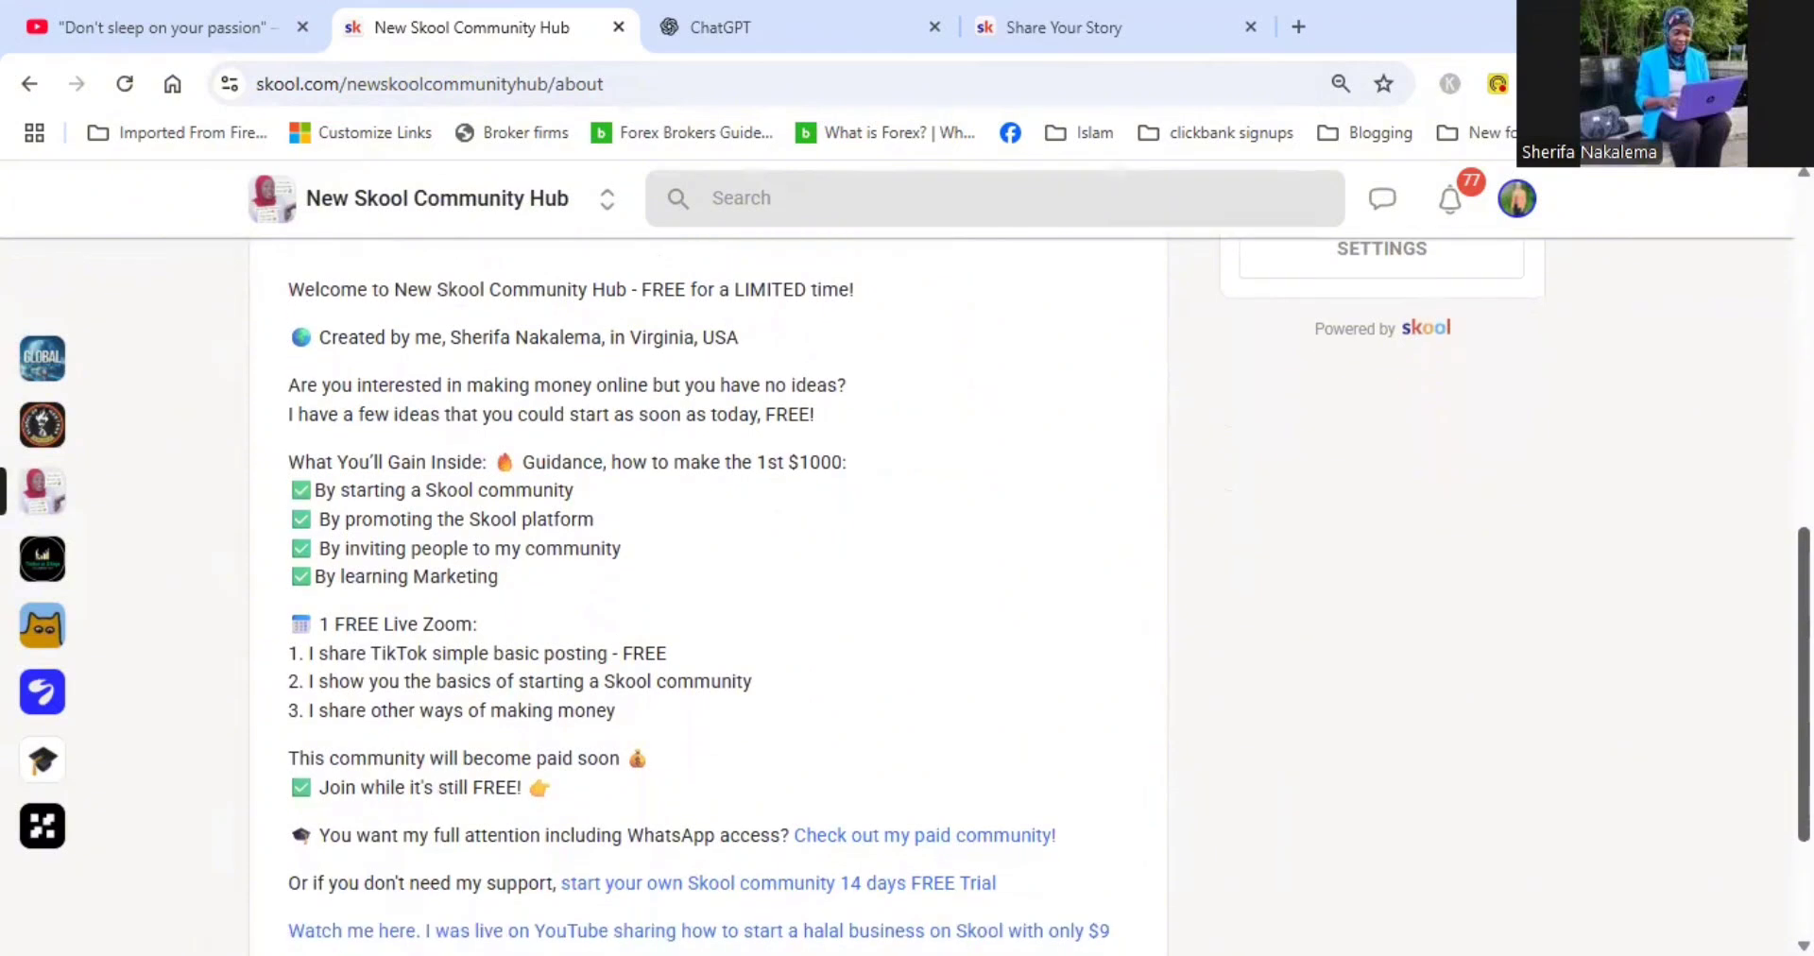
scroll(965, 663, up, 1)
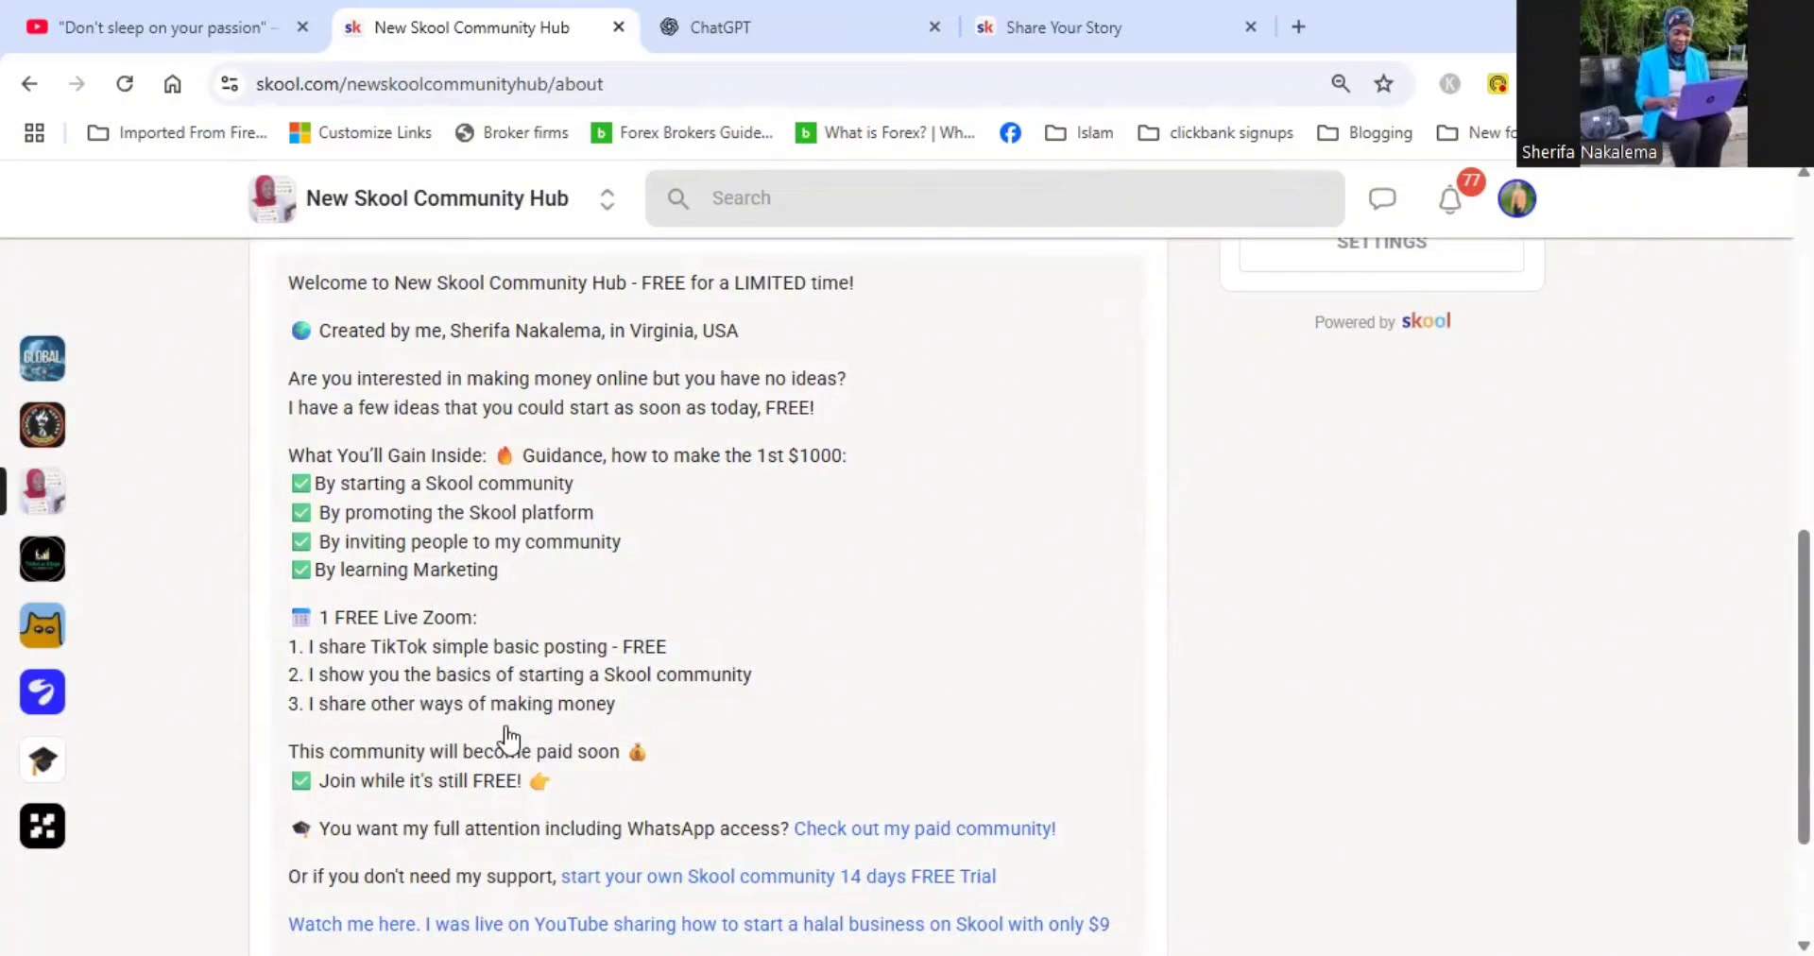
scroll(508, 737, up, 5)
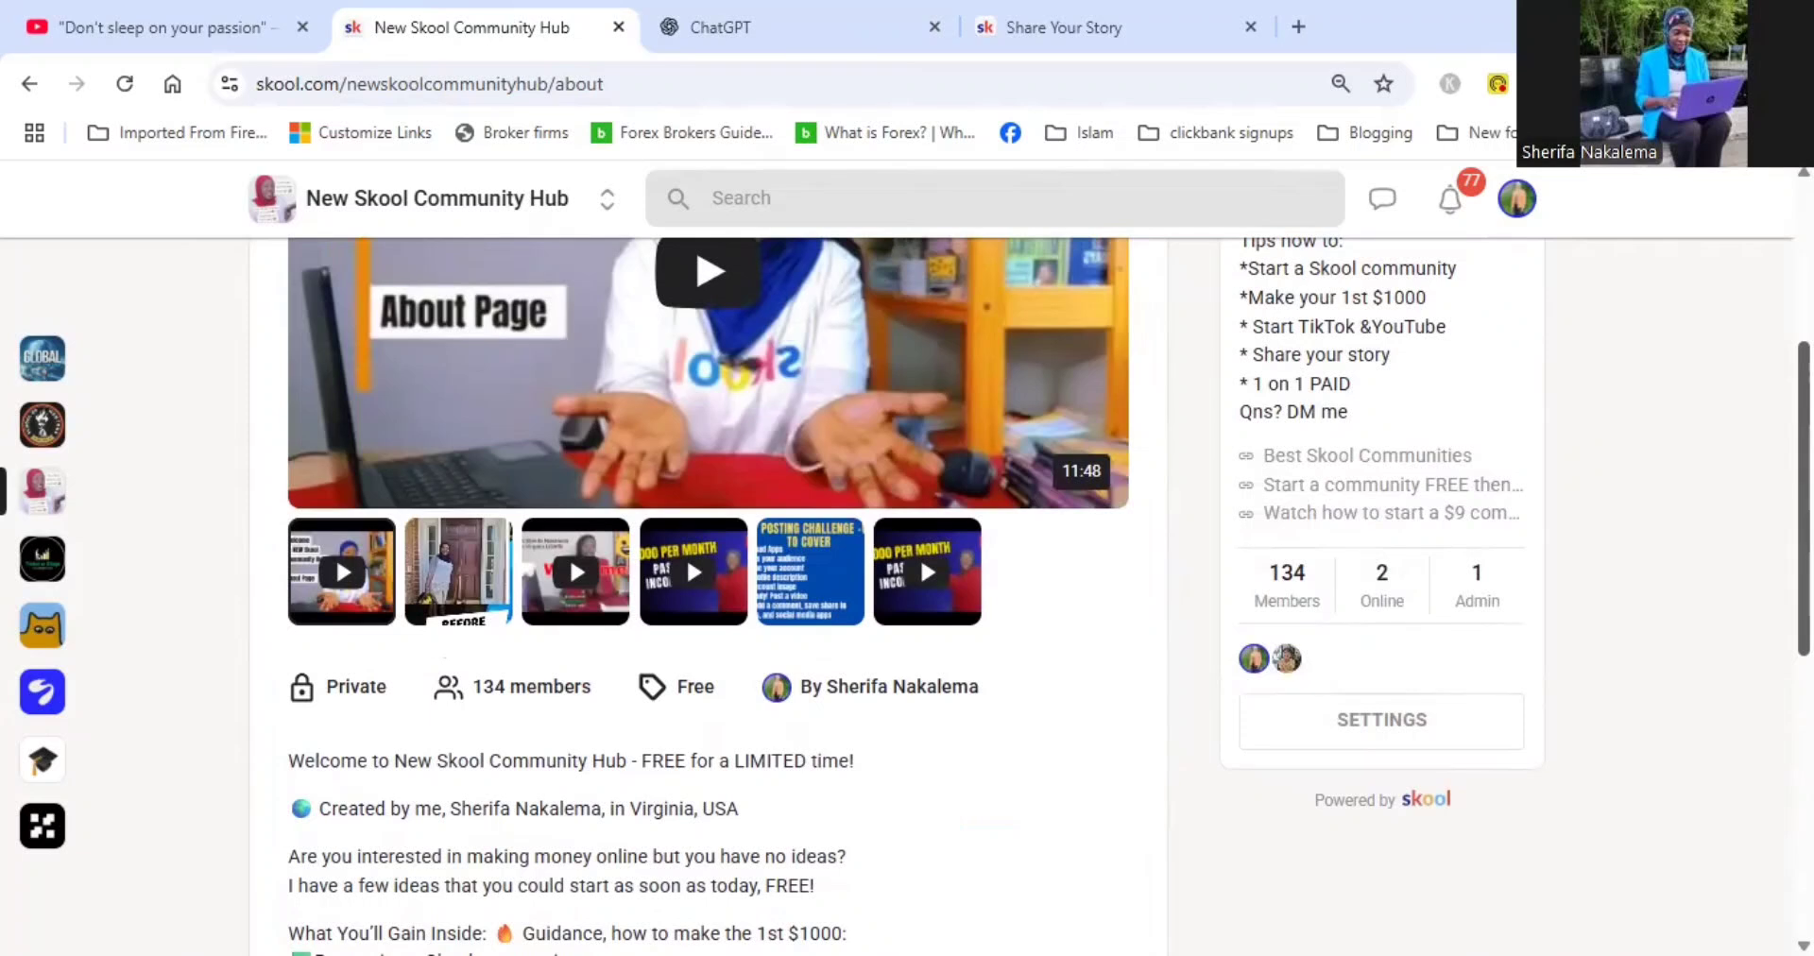
scroll(828, 477, up, 2)
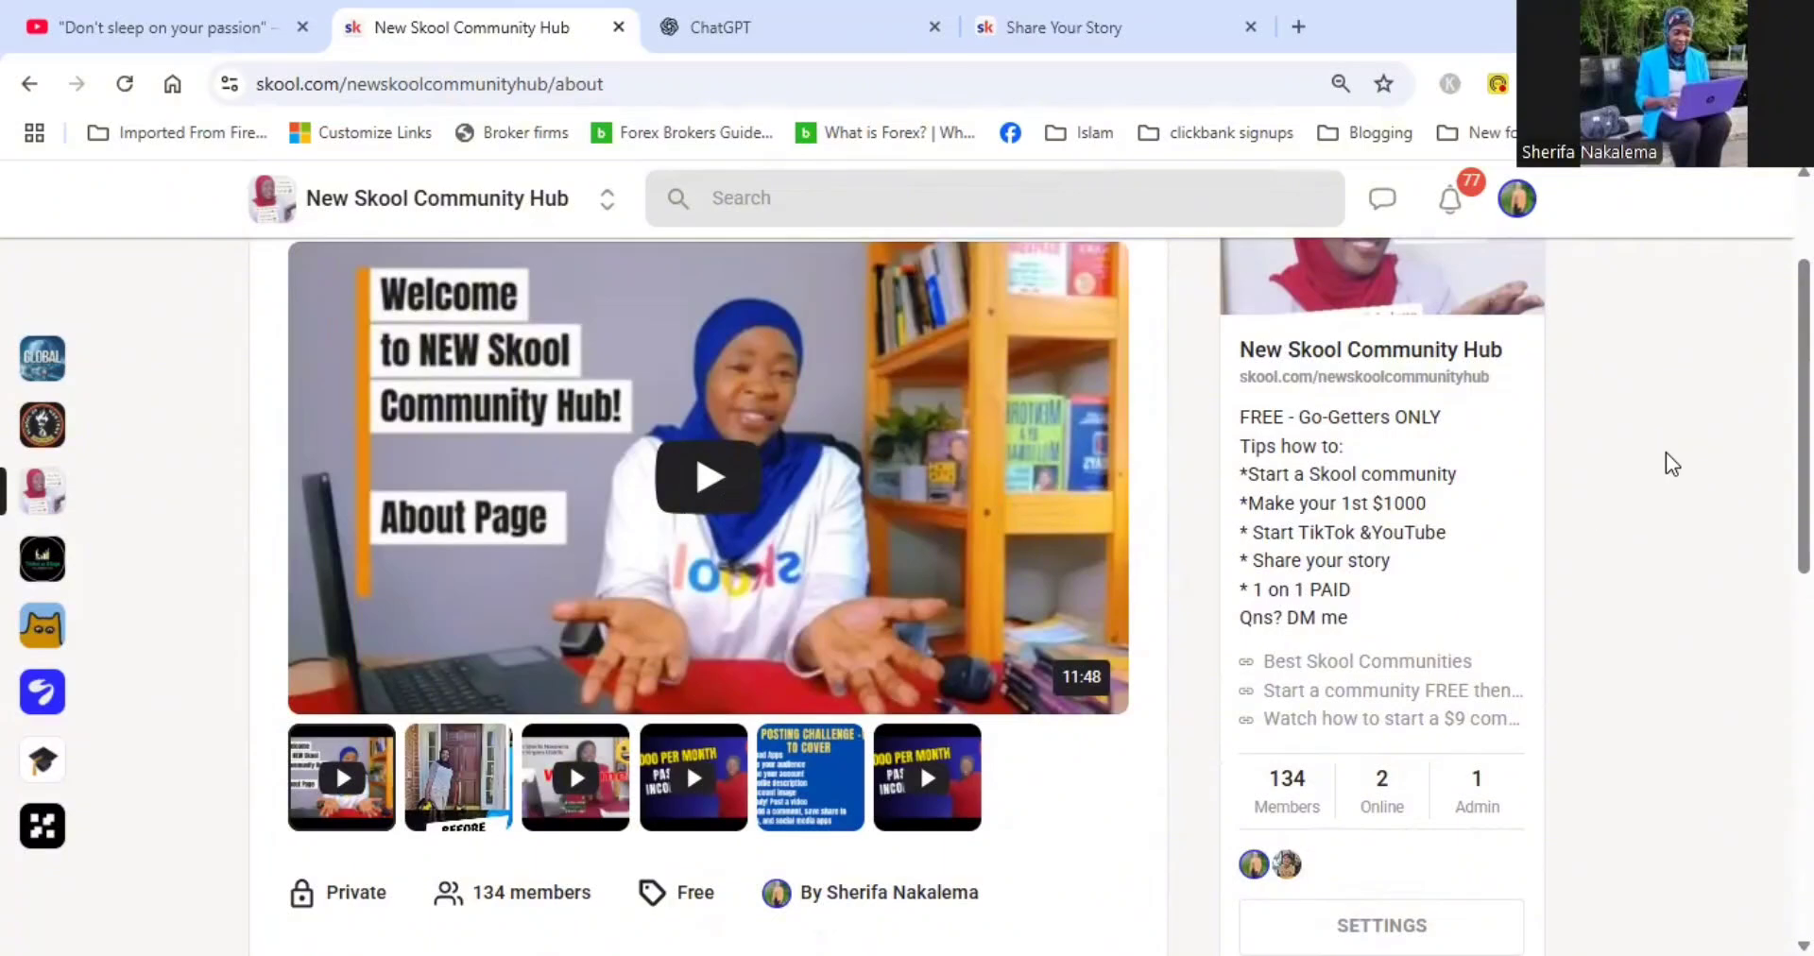
drag(1803, 415, 1803, 342)
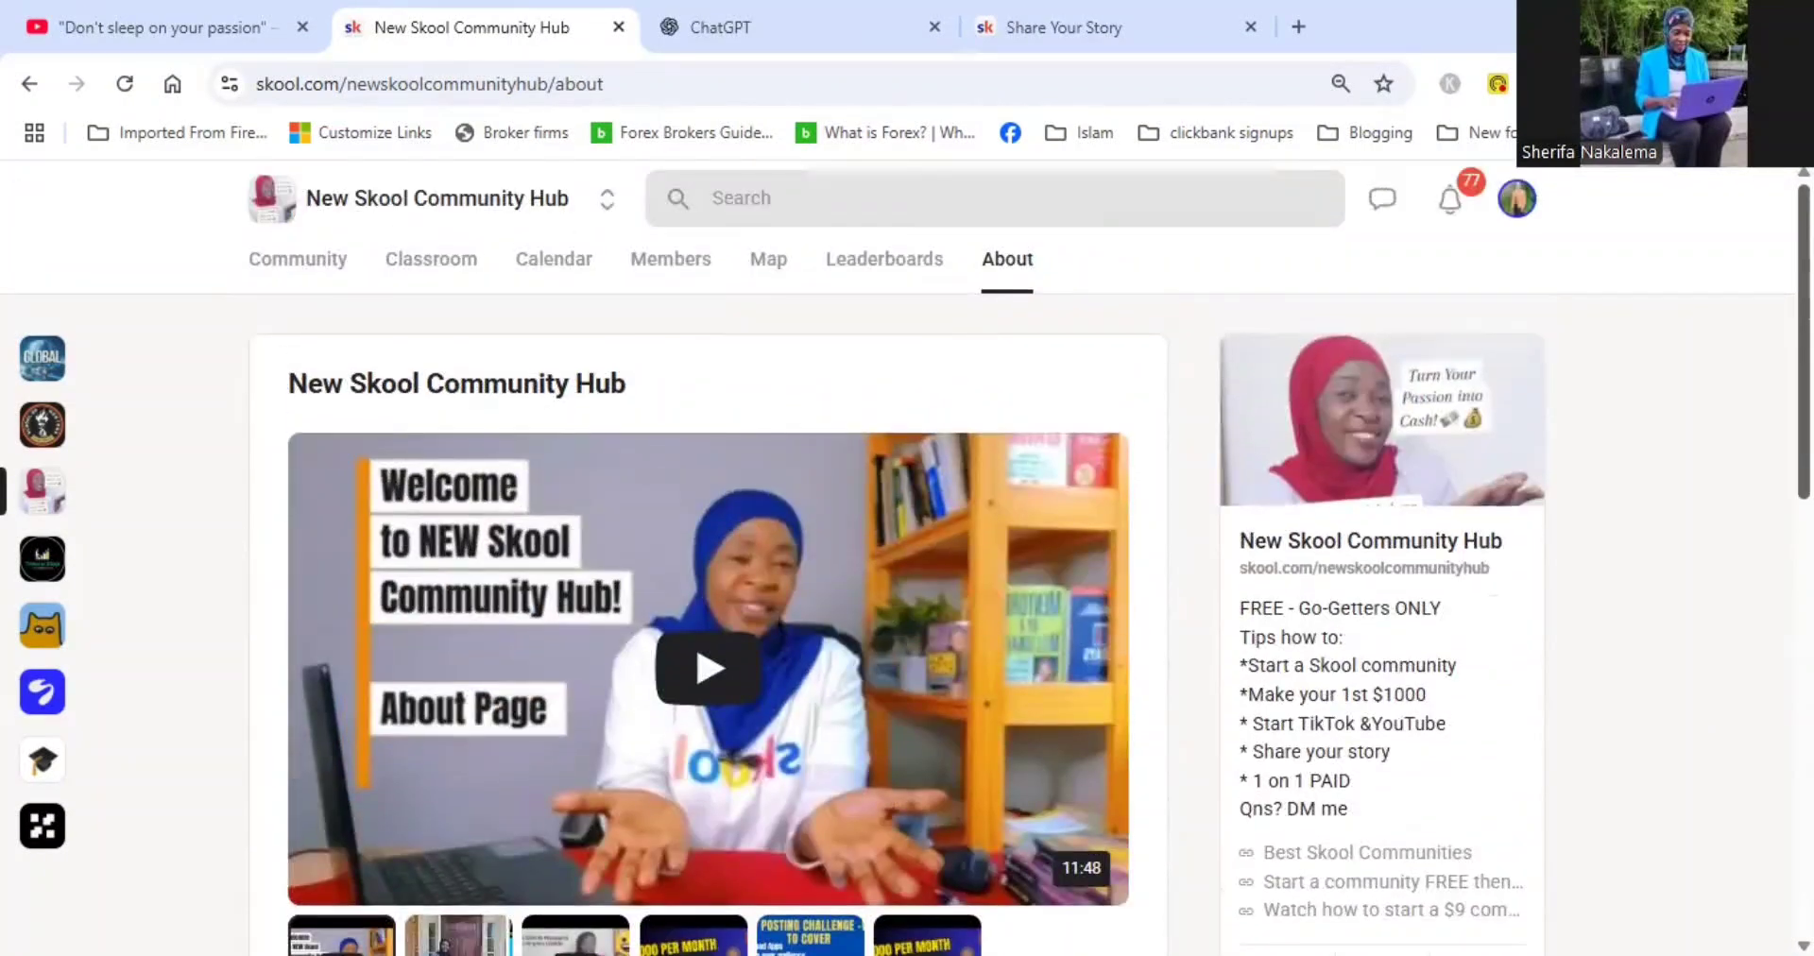
Switch to ChatGPT and send the greeting "Hello my friend" in a new chat
click(828, 18)
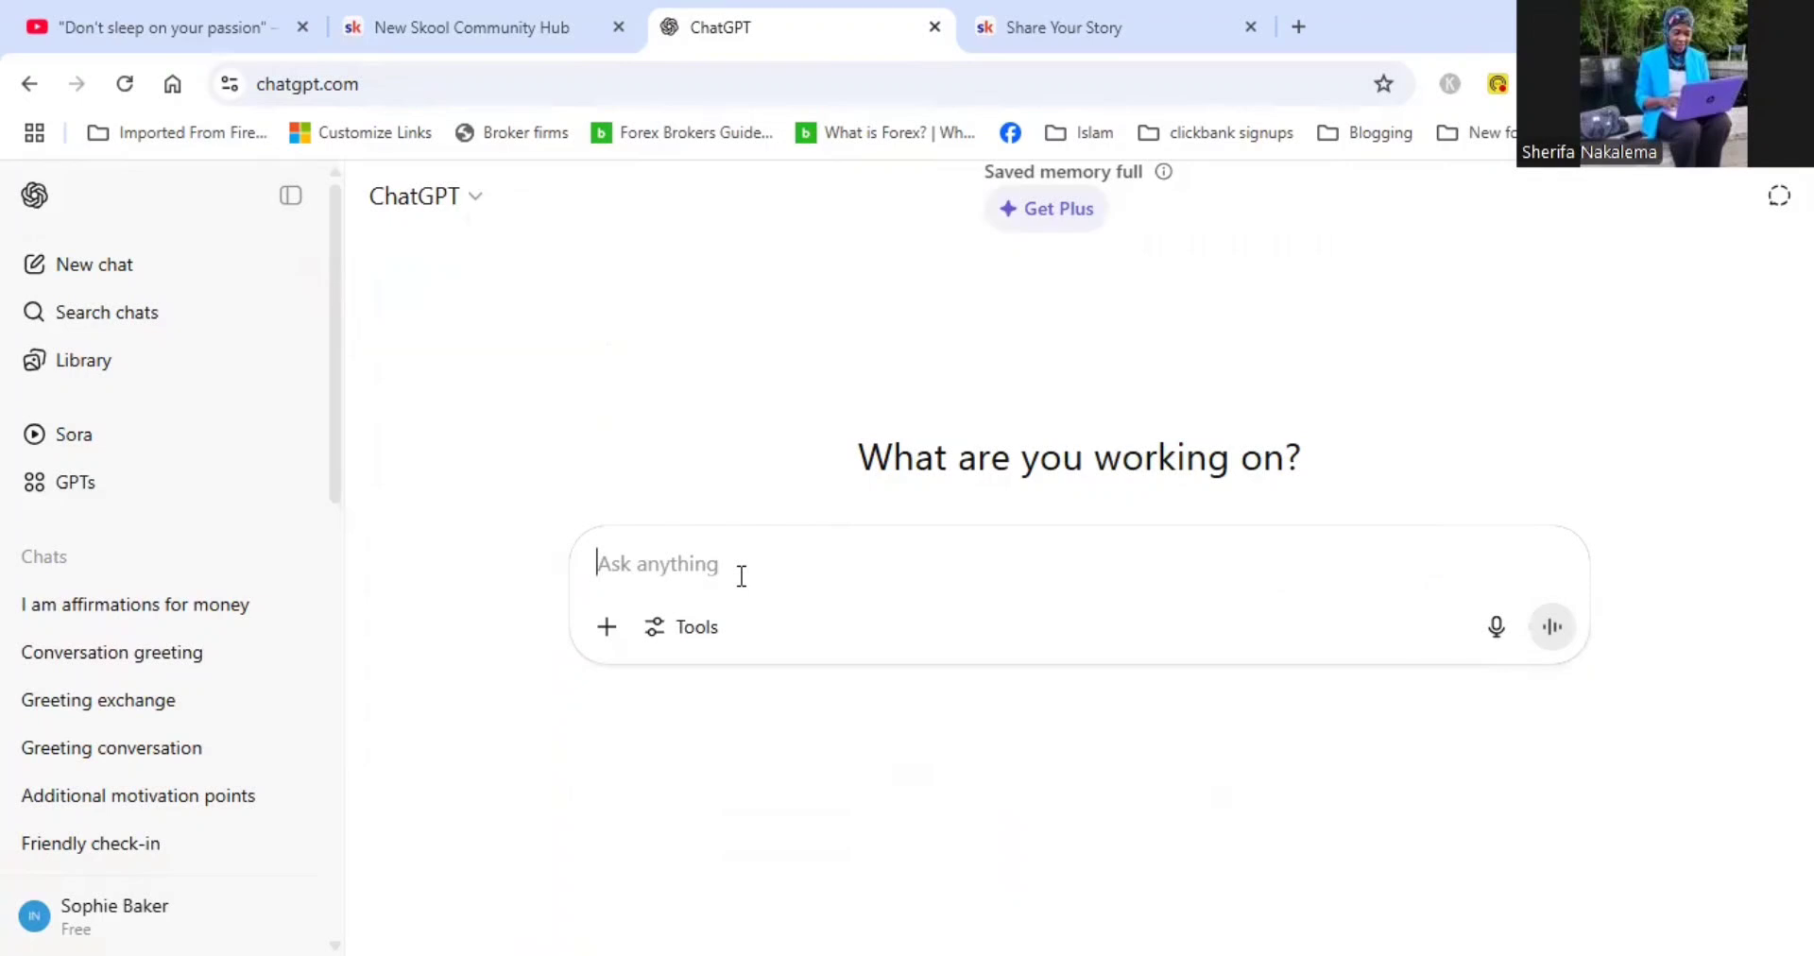
text(Helllo)
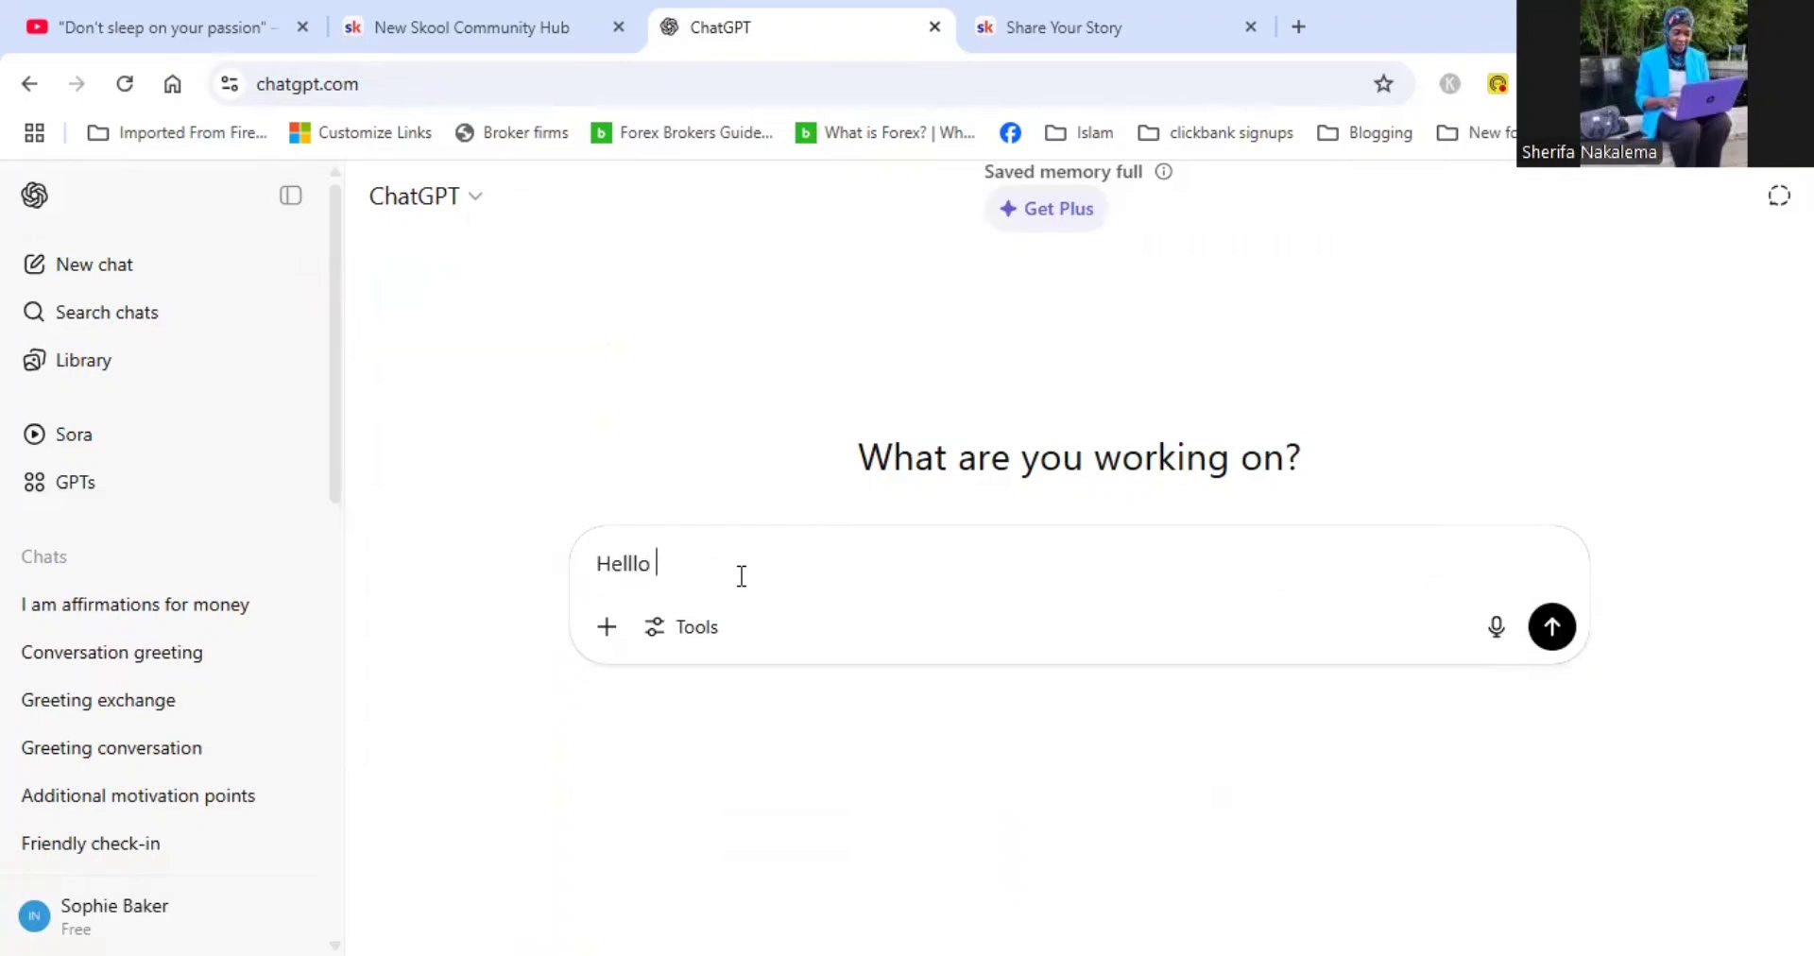
key(BackSpace)
key(BackSpace)
text(o)
key(BackSpace)
text(o my f)
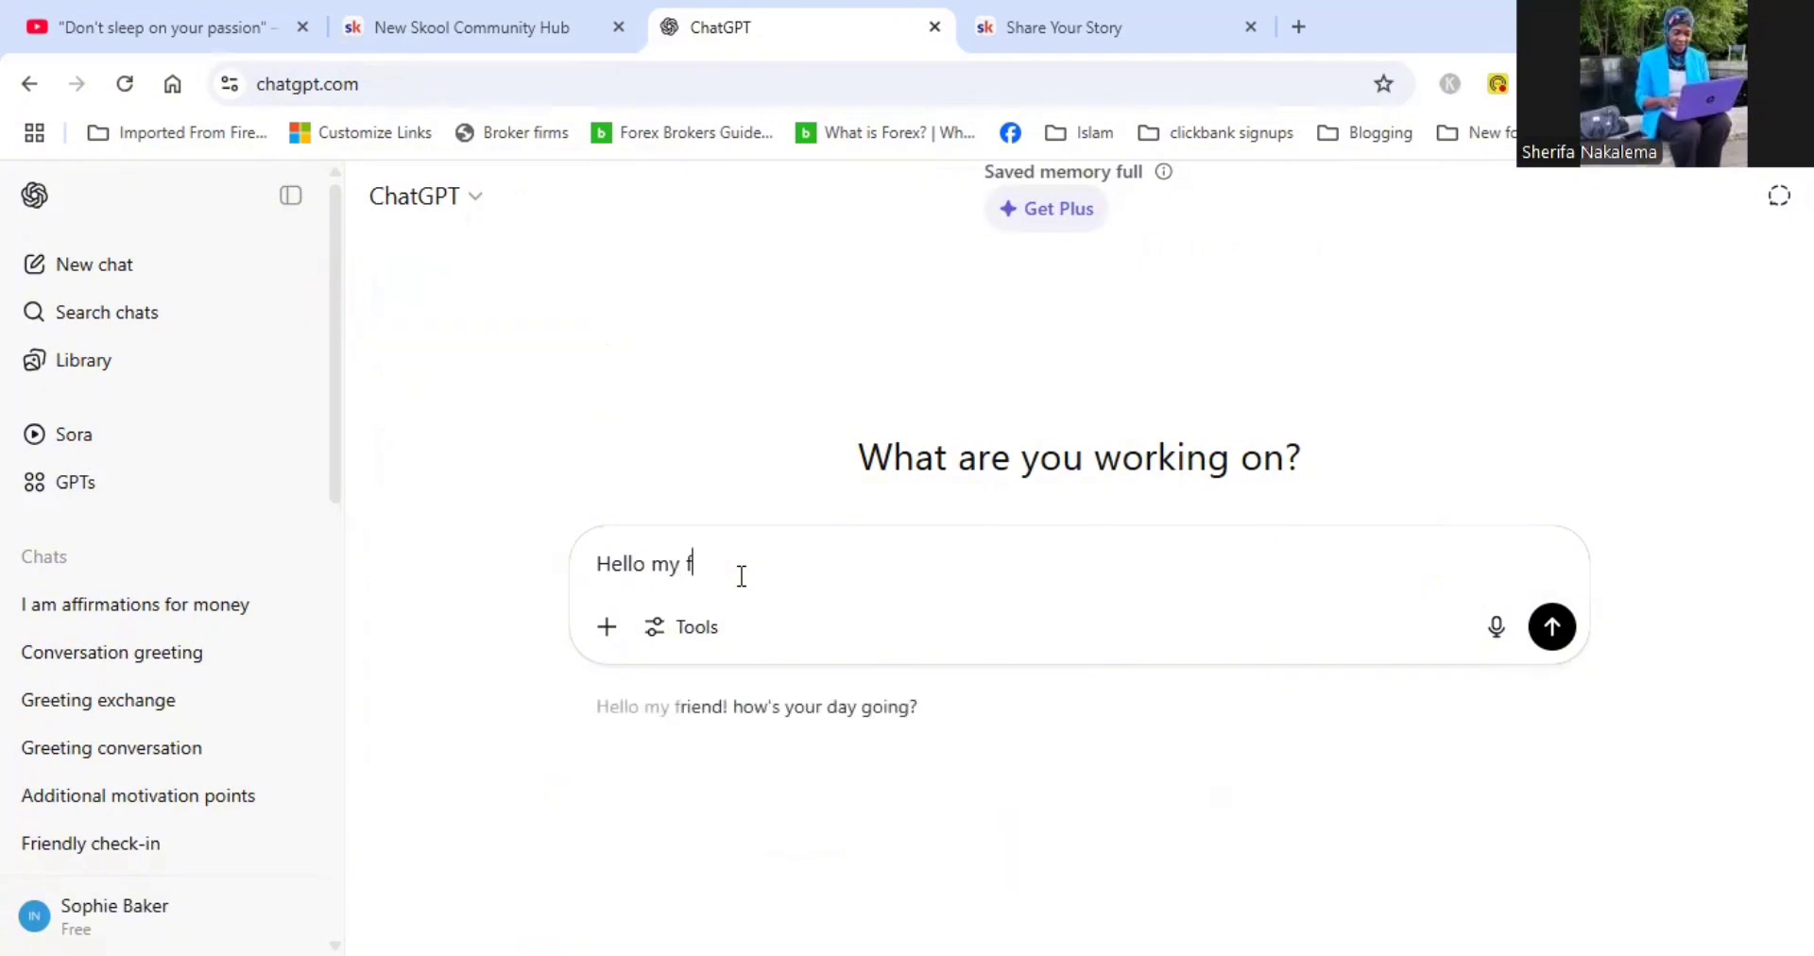
text(riend)
key(Return)
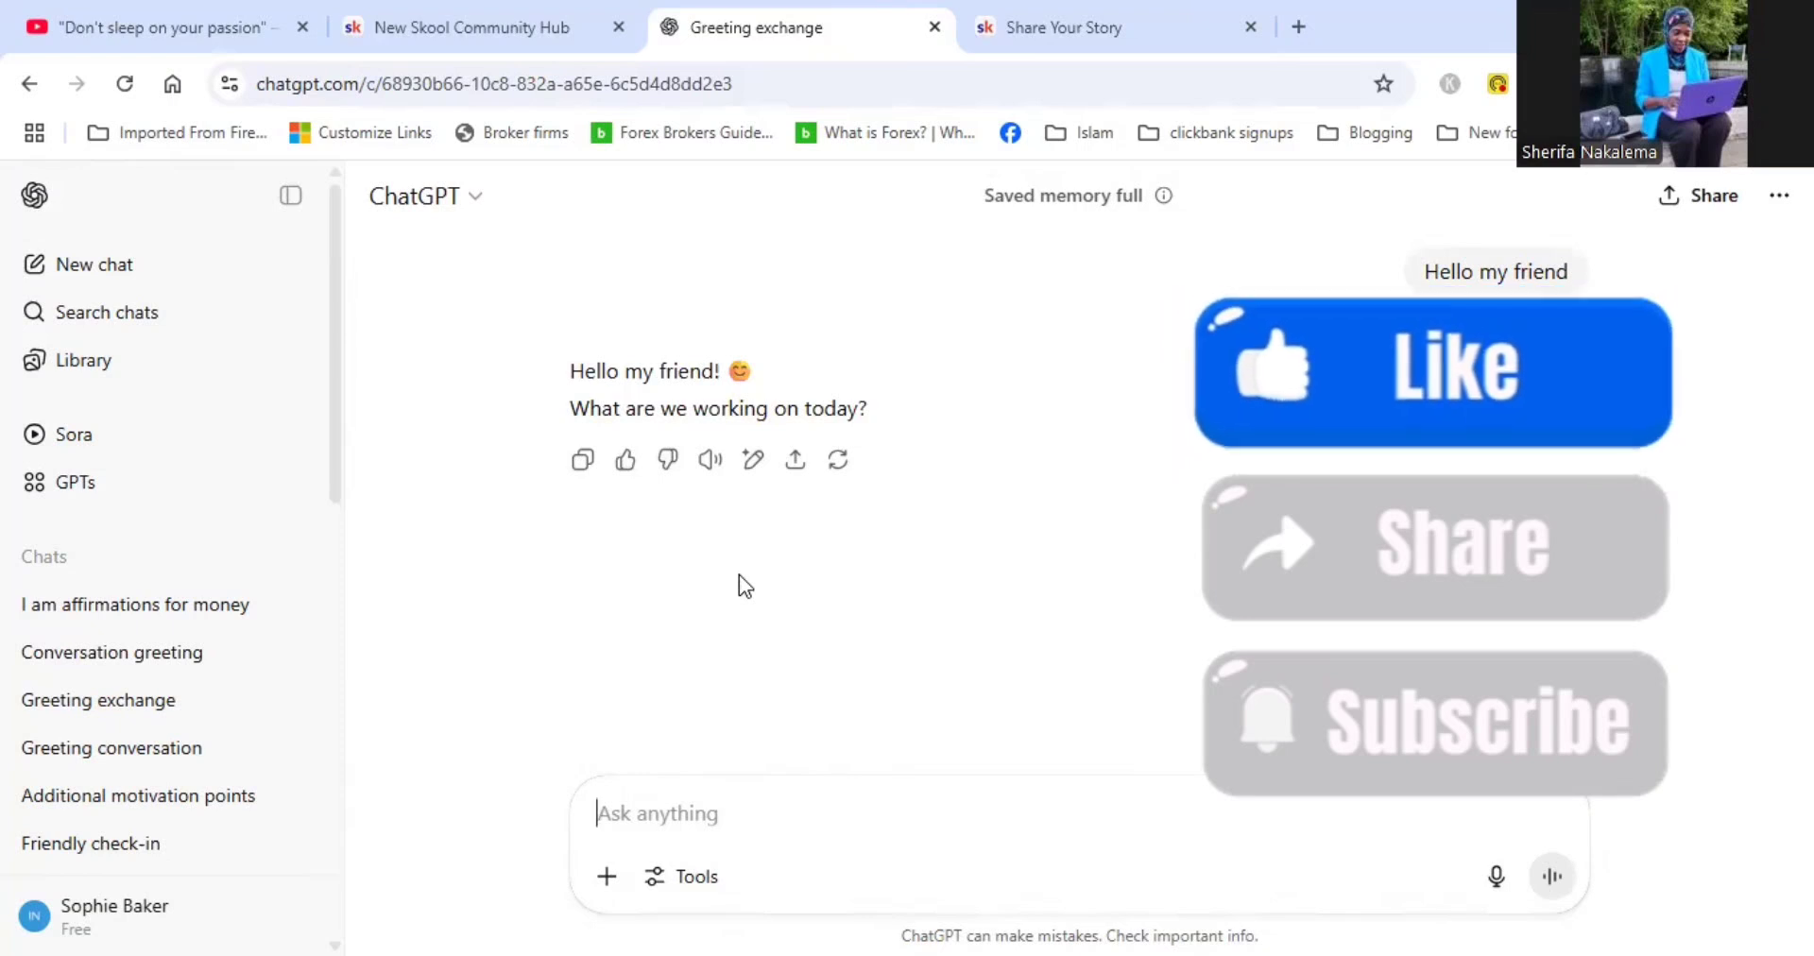
Ask ChatGPT "Do you remember my name?" in the same chat
text(Do you )
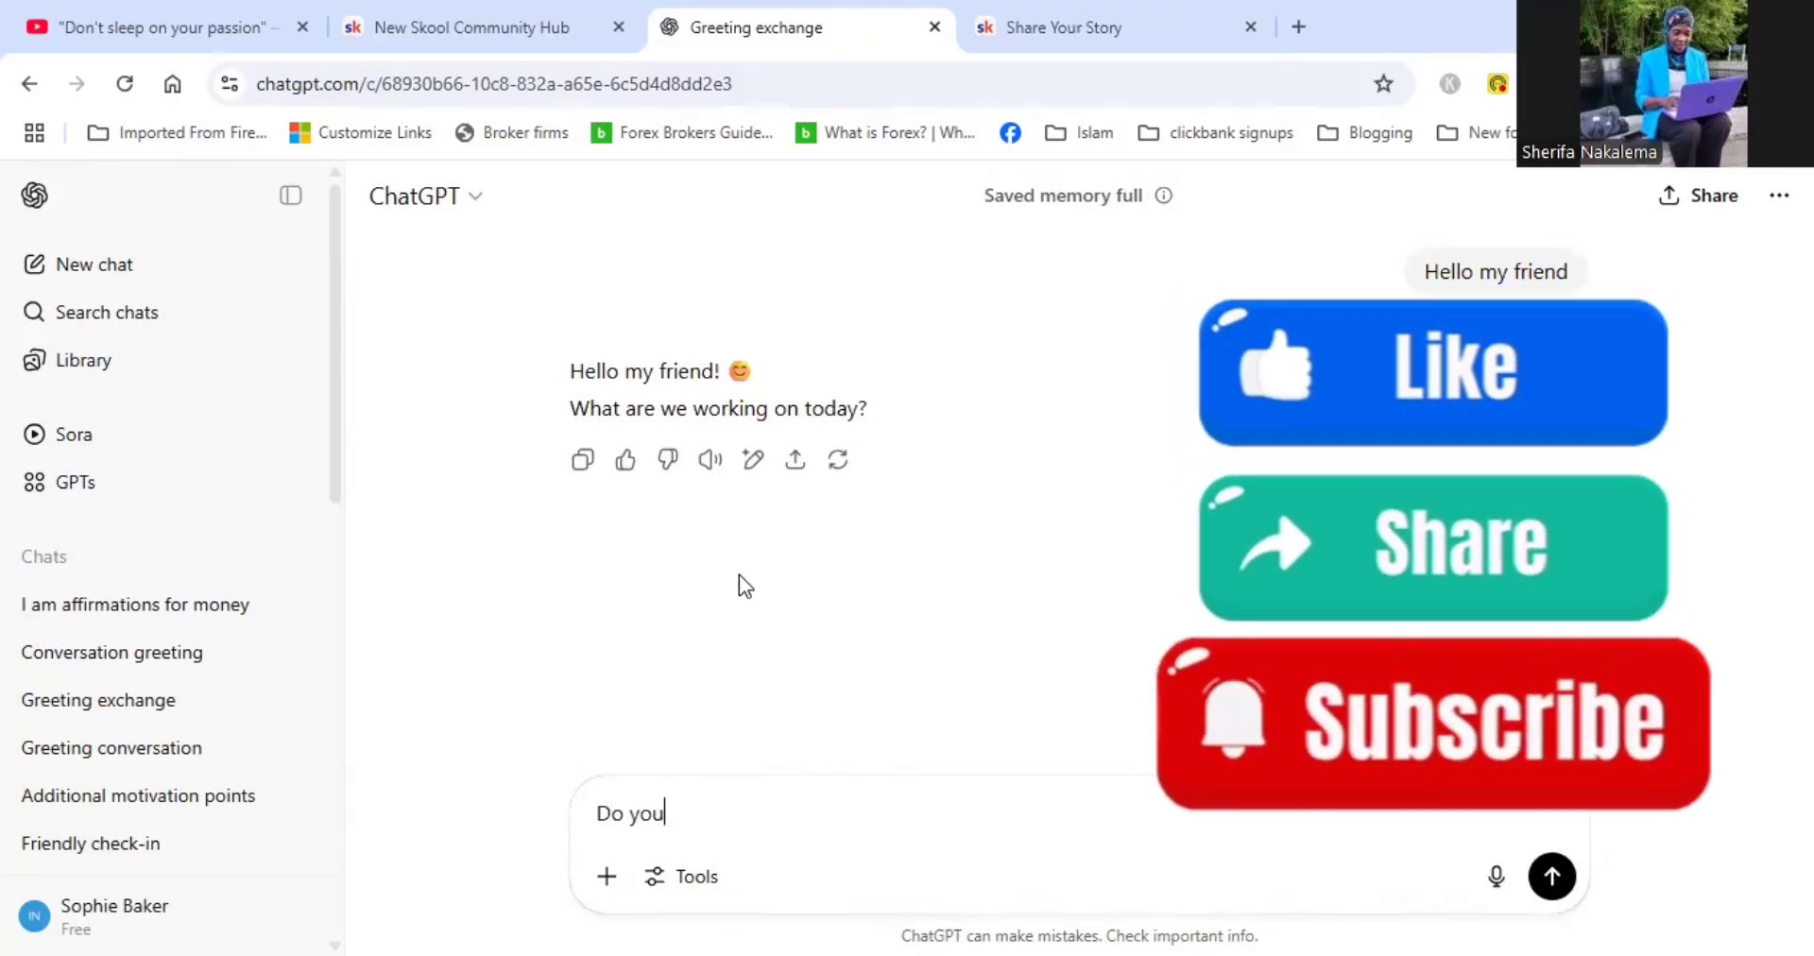
text(remmeber)
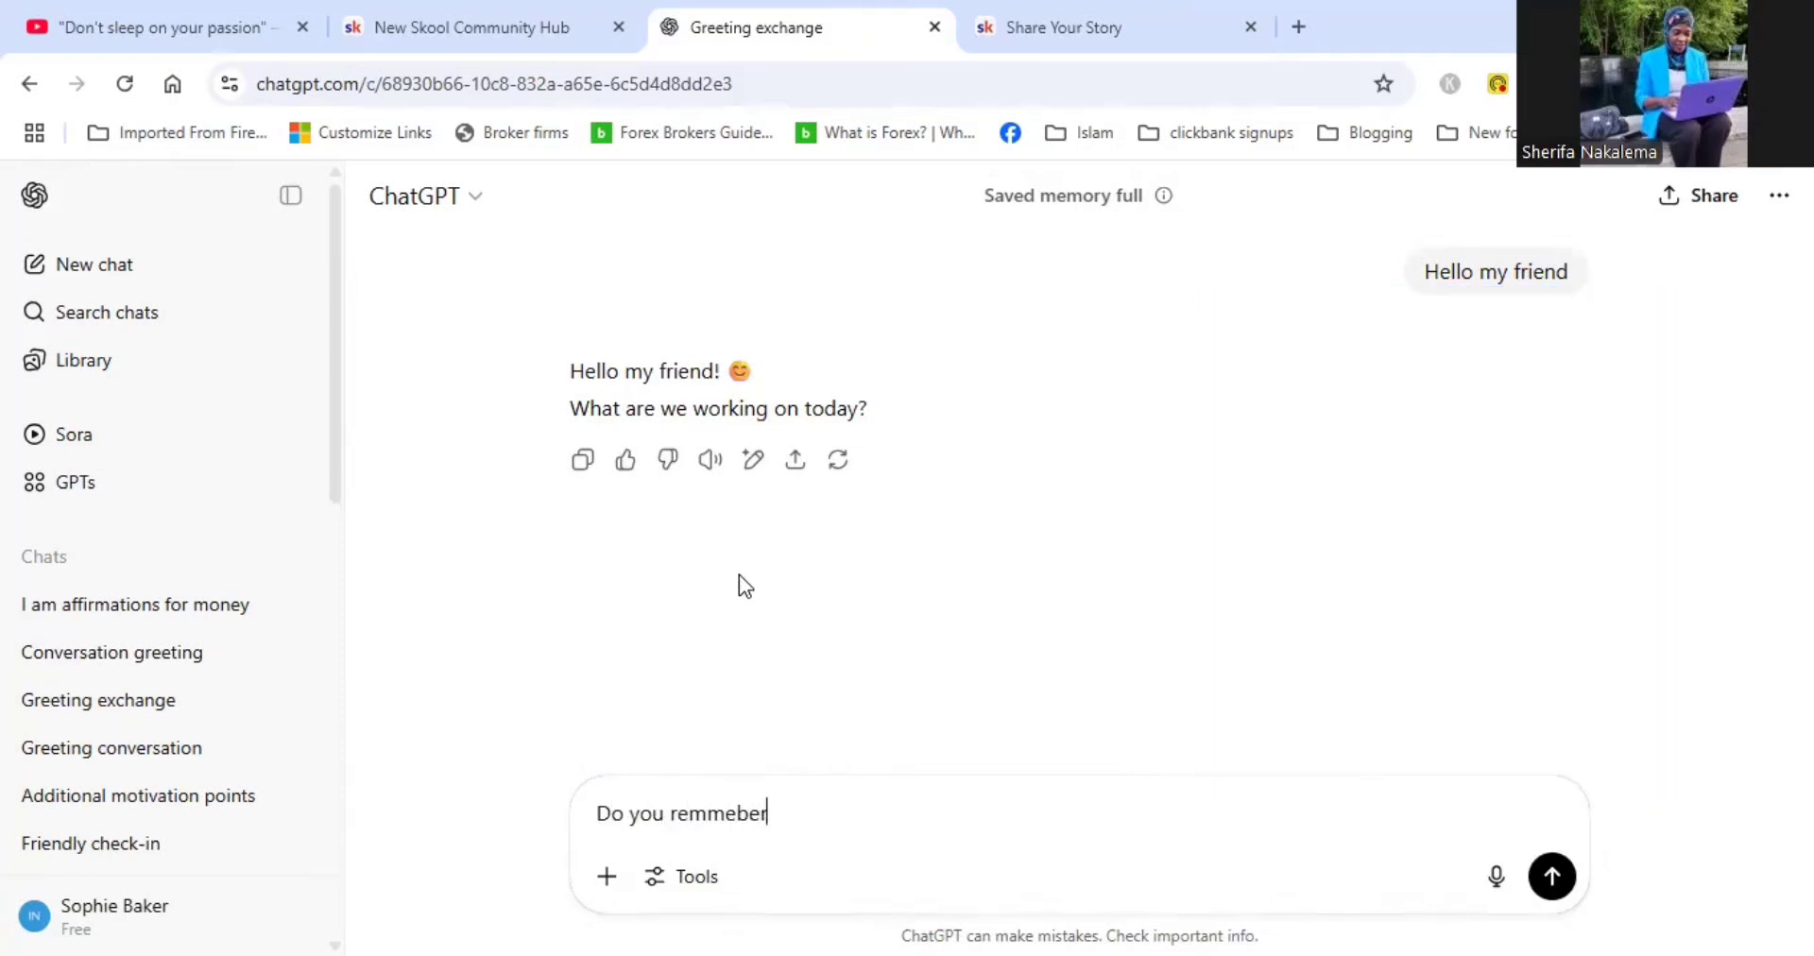
key(BackSpace)
key(BackSpace)
key(BackSpace)
key(BackSpace)
key(BackSpace)
text(ember my name)
key(Return)
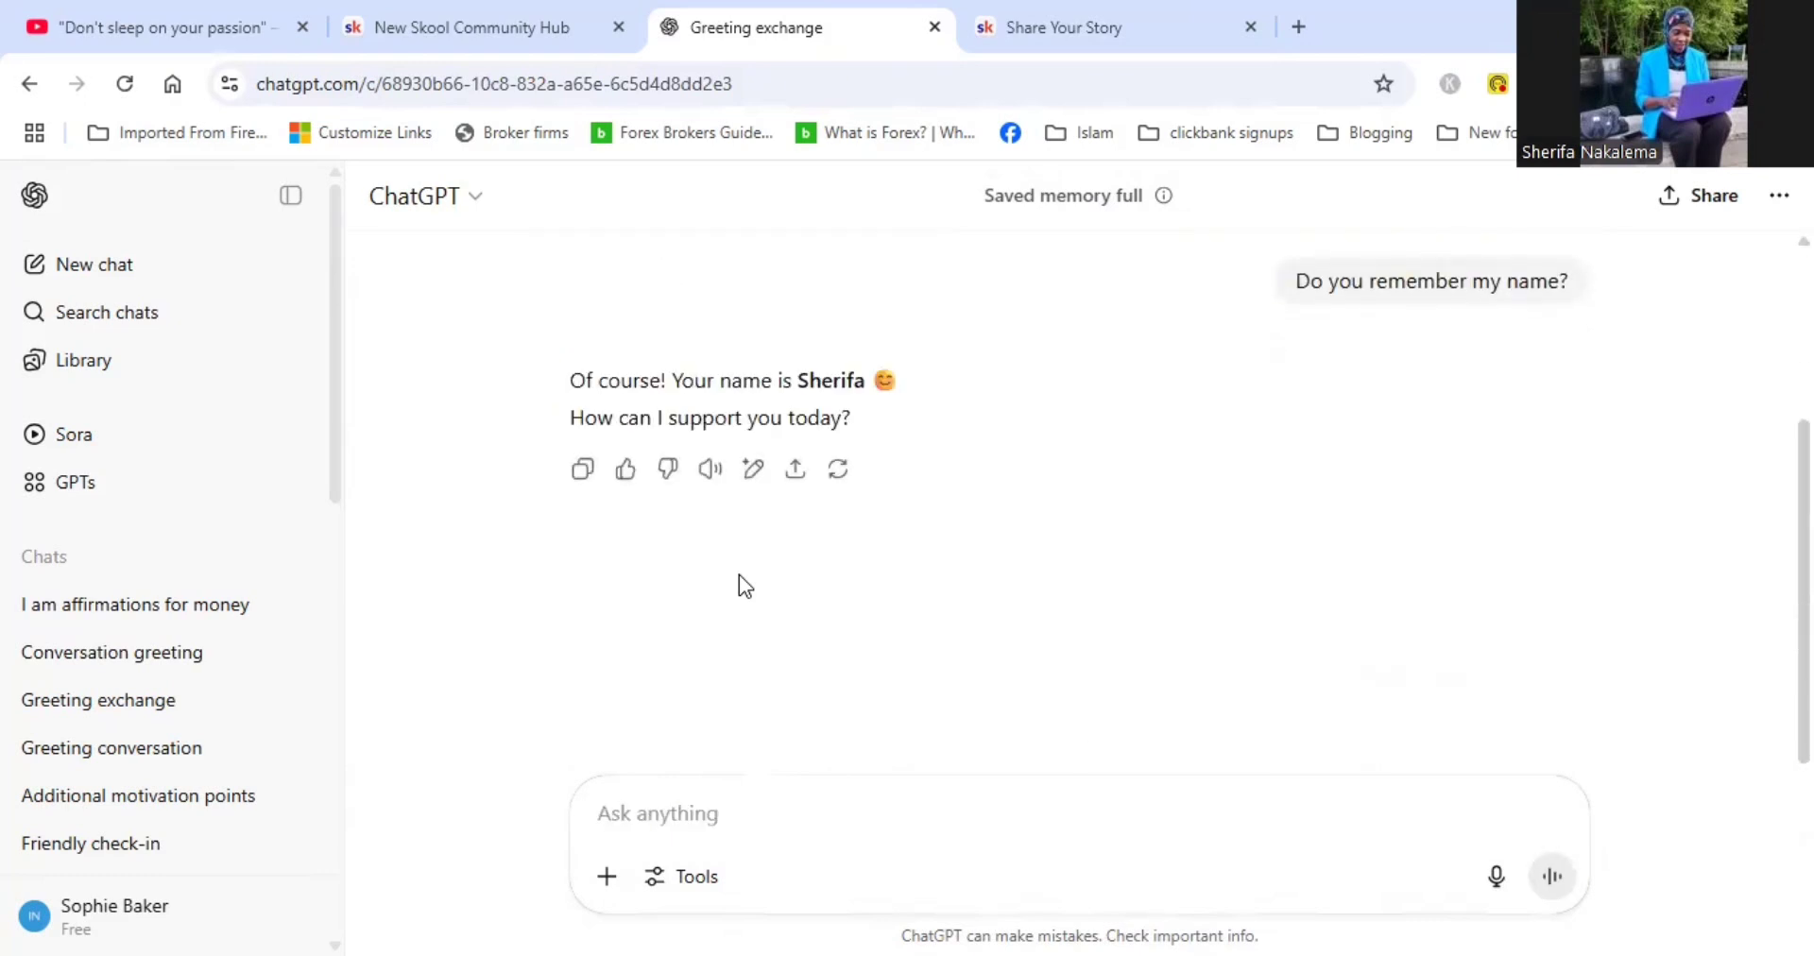
Send ChatGPT the message "Okay now I need your help"
text(Okay n)
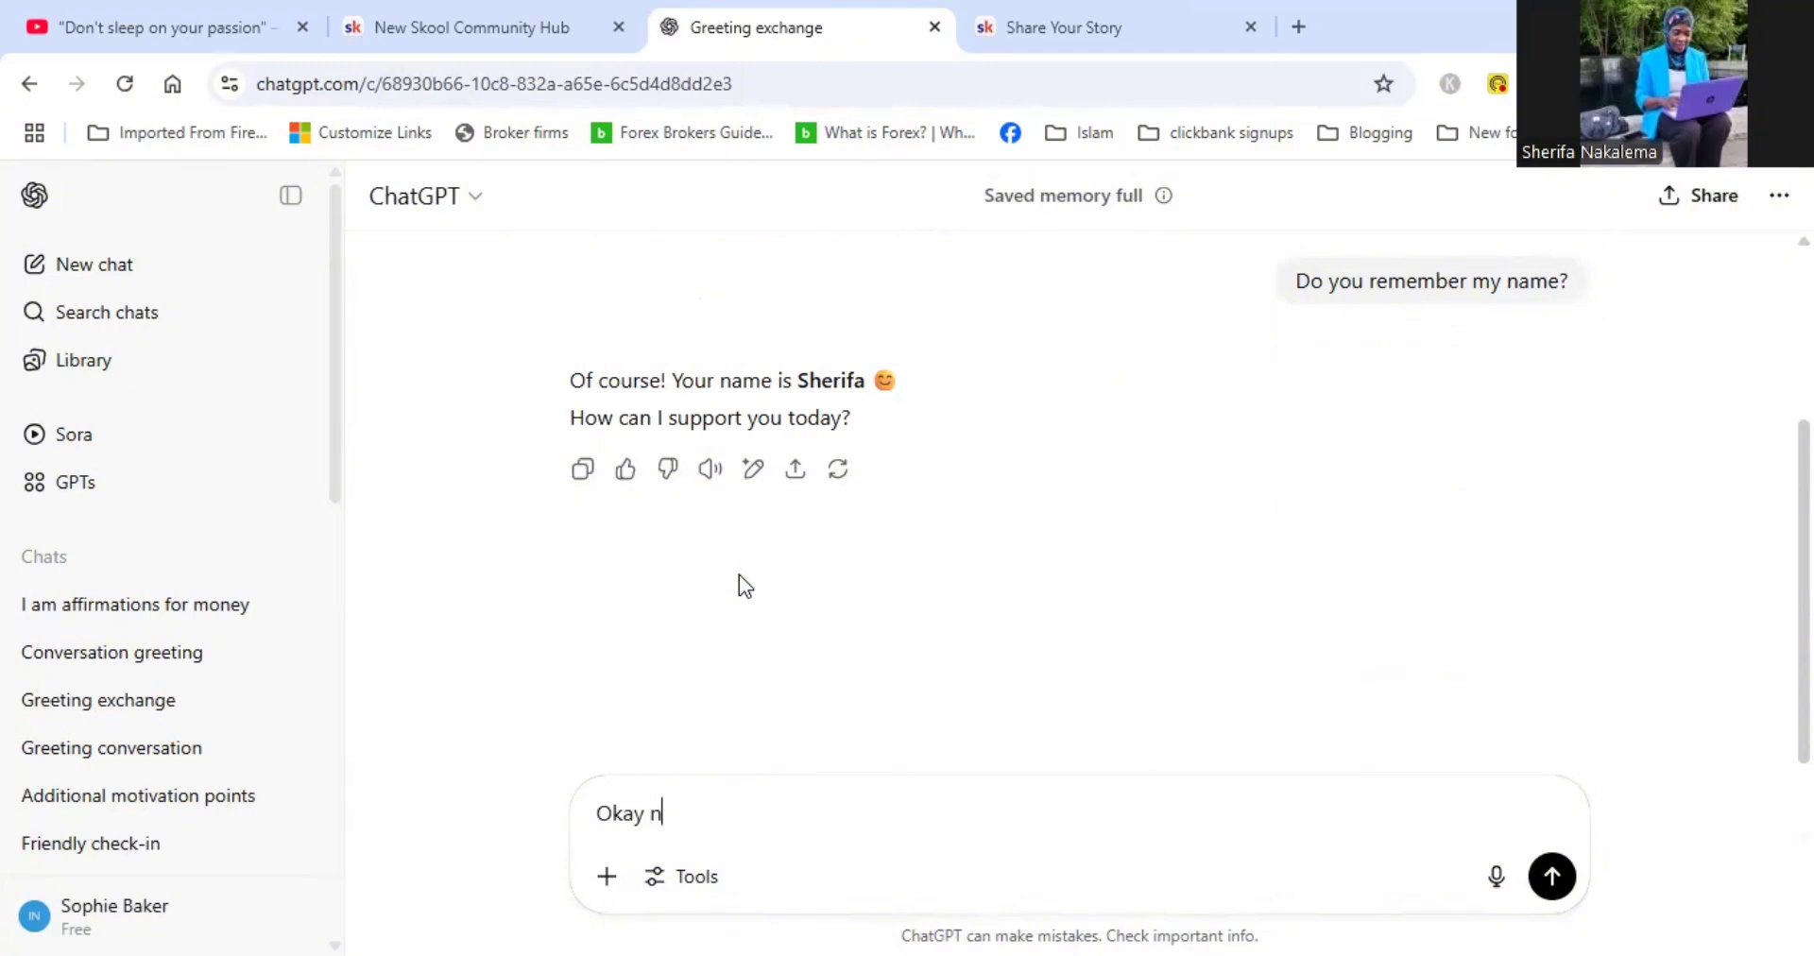
text(ow I need your help)
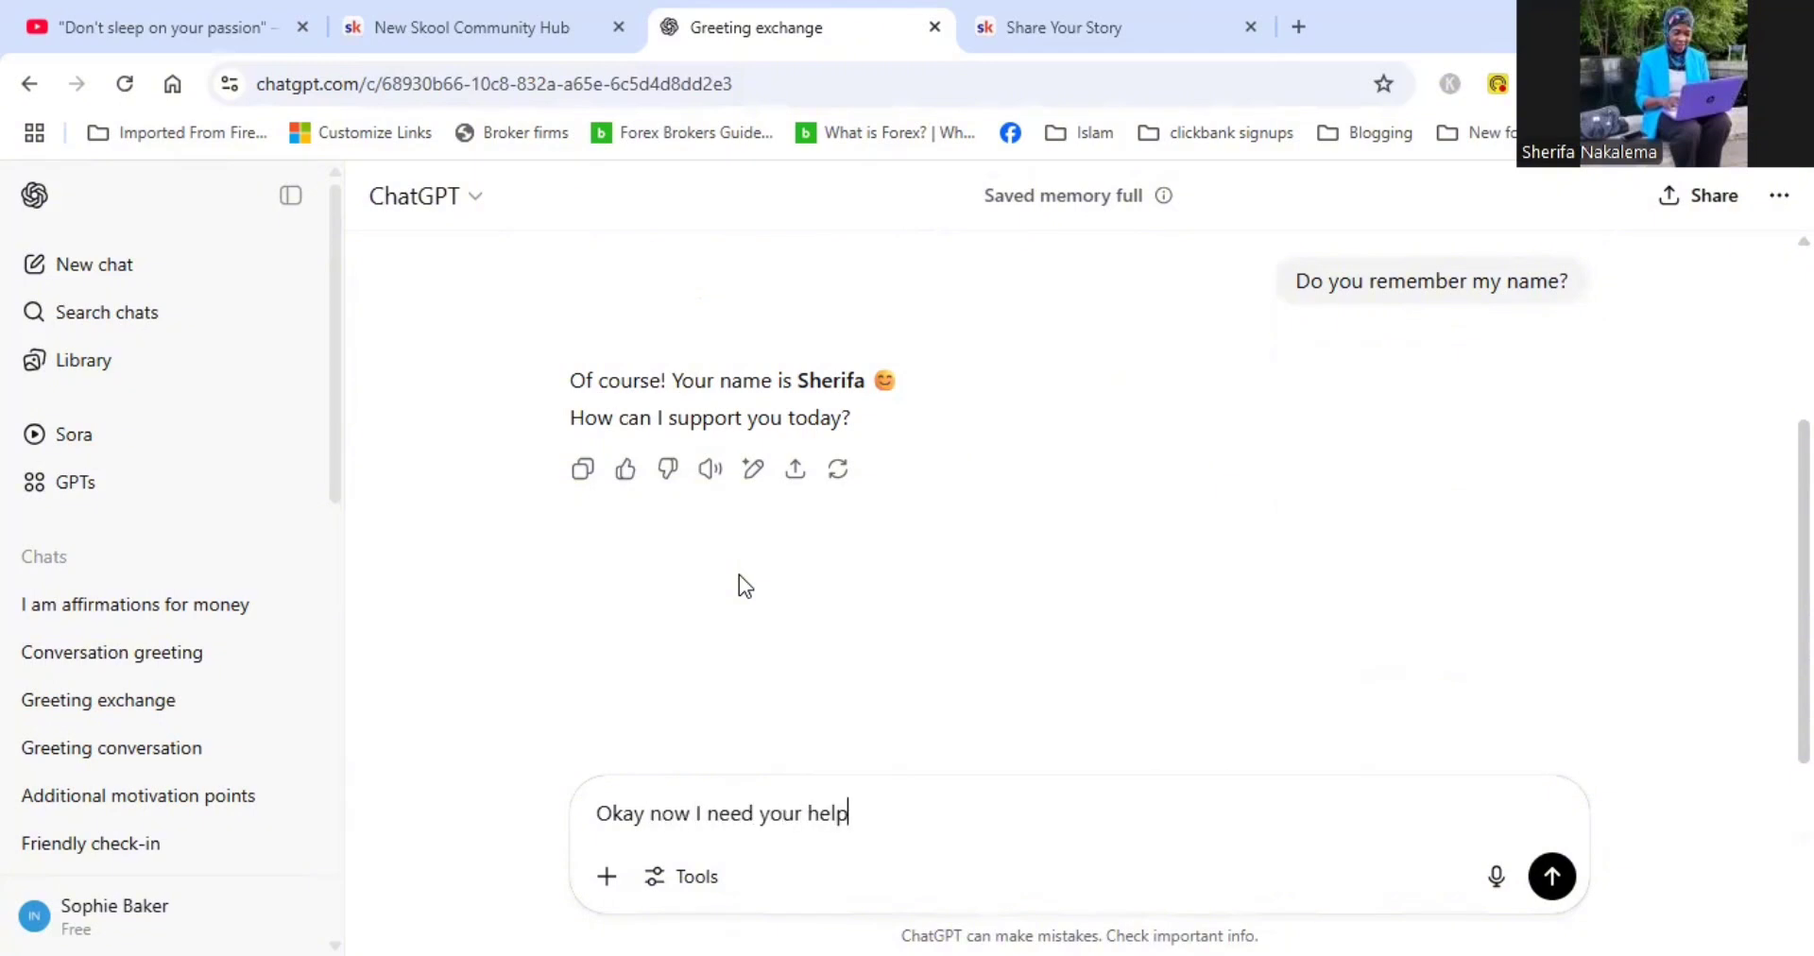
key(Return)
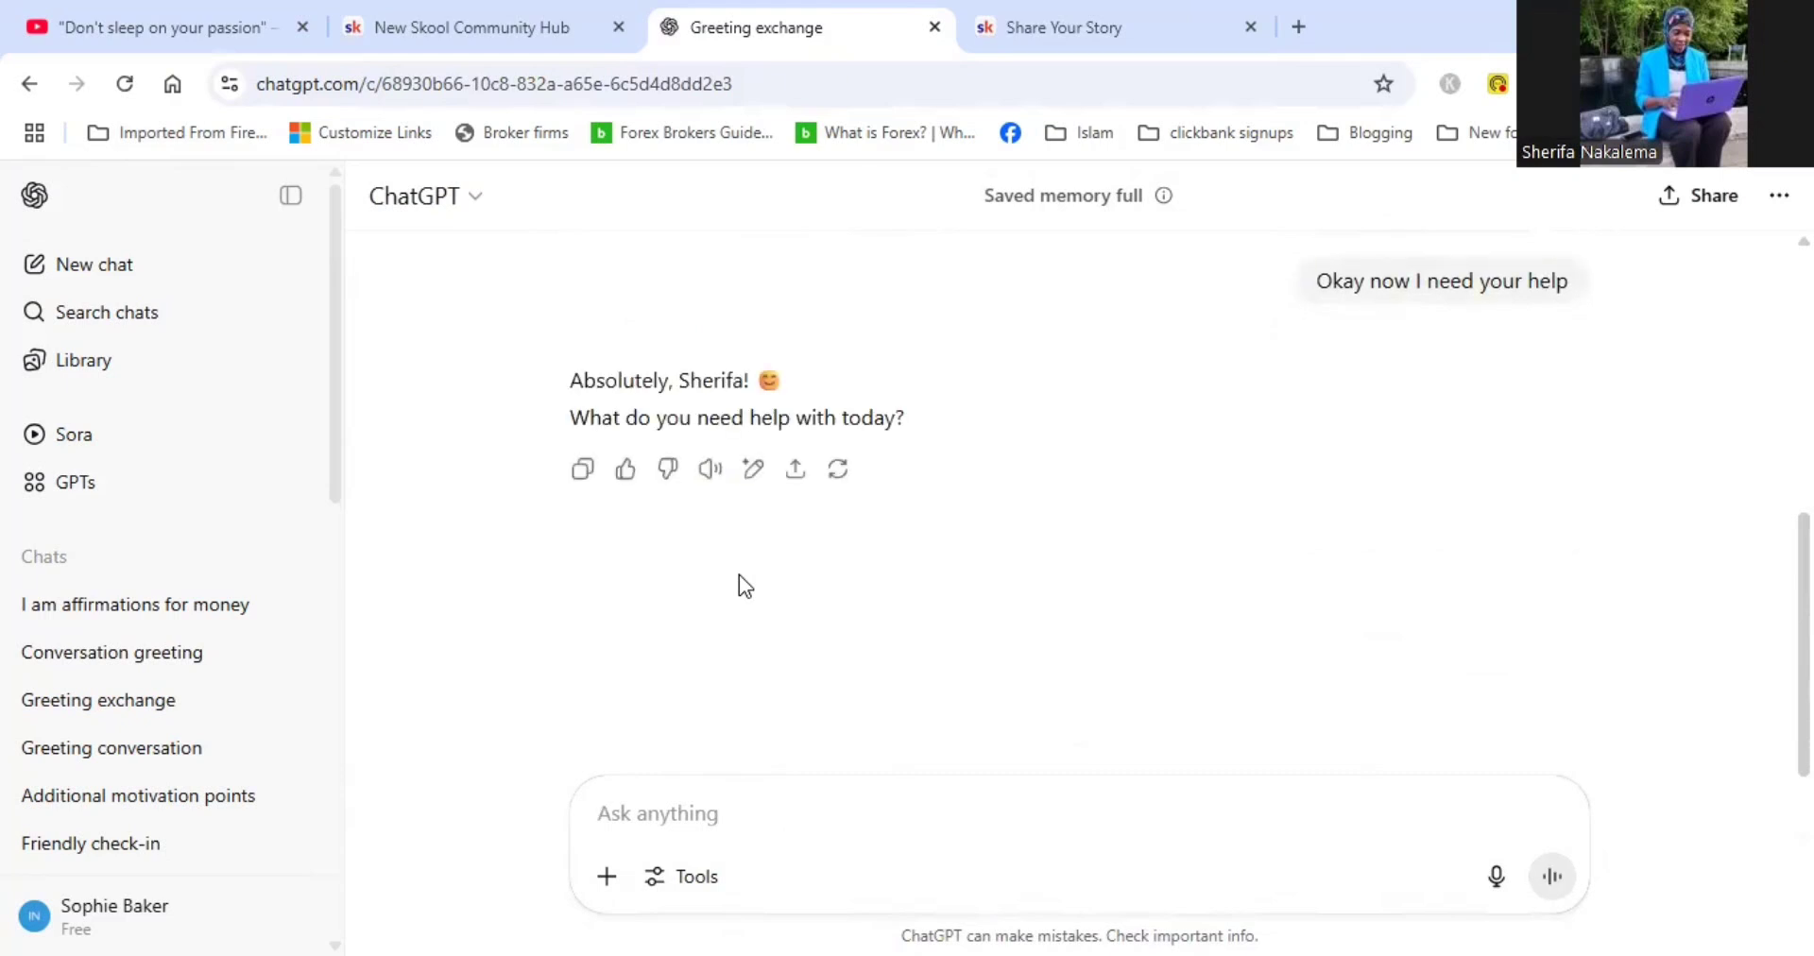
Begin the ChatGPT message with "I have created a $9 Skool community just to help me train my friends new to Skool."
text(I have )
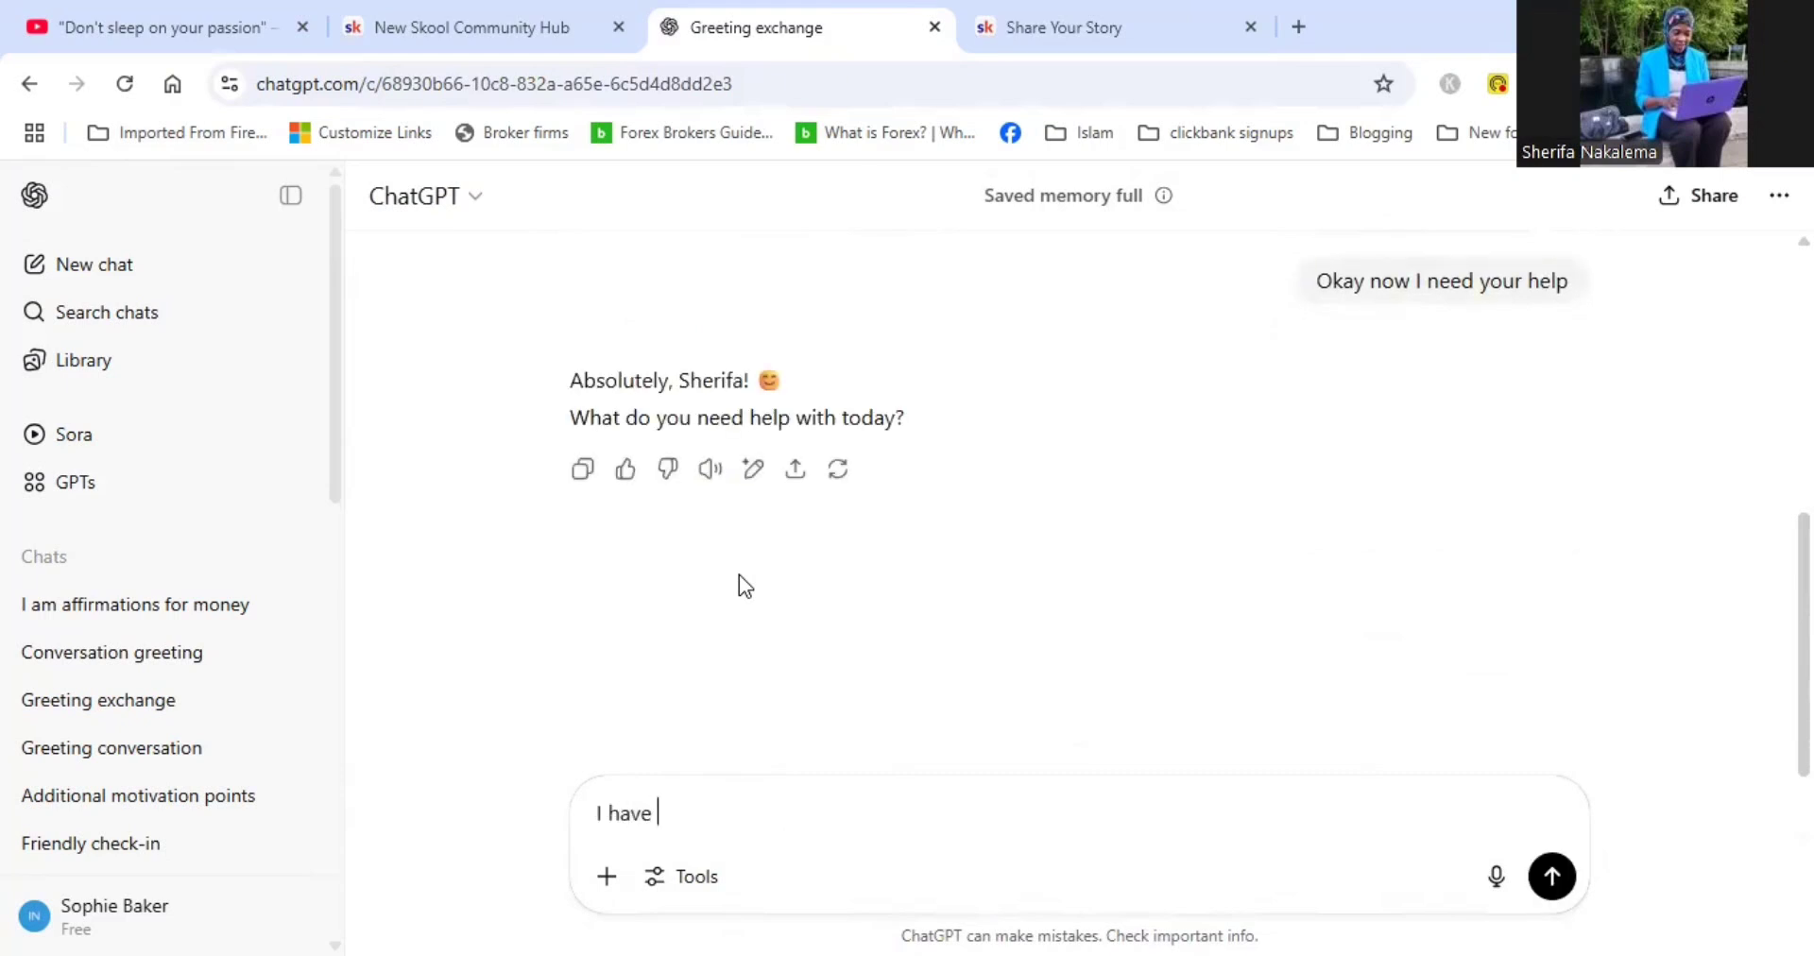
text(created a $9)
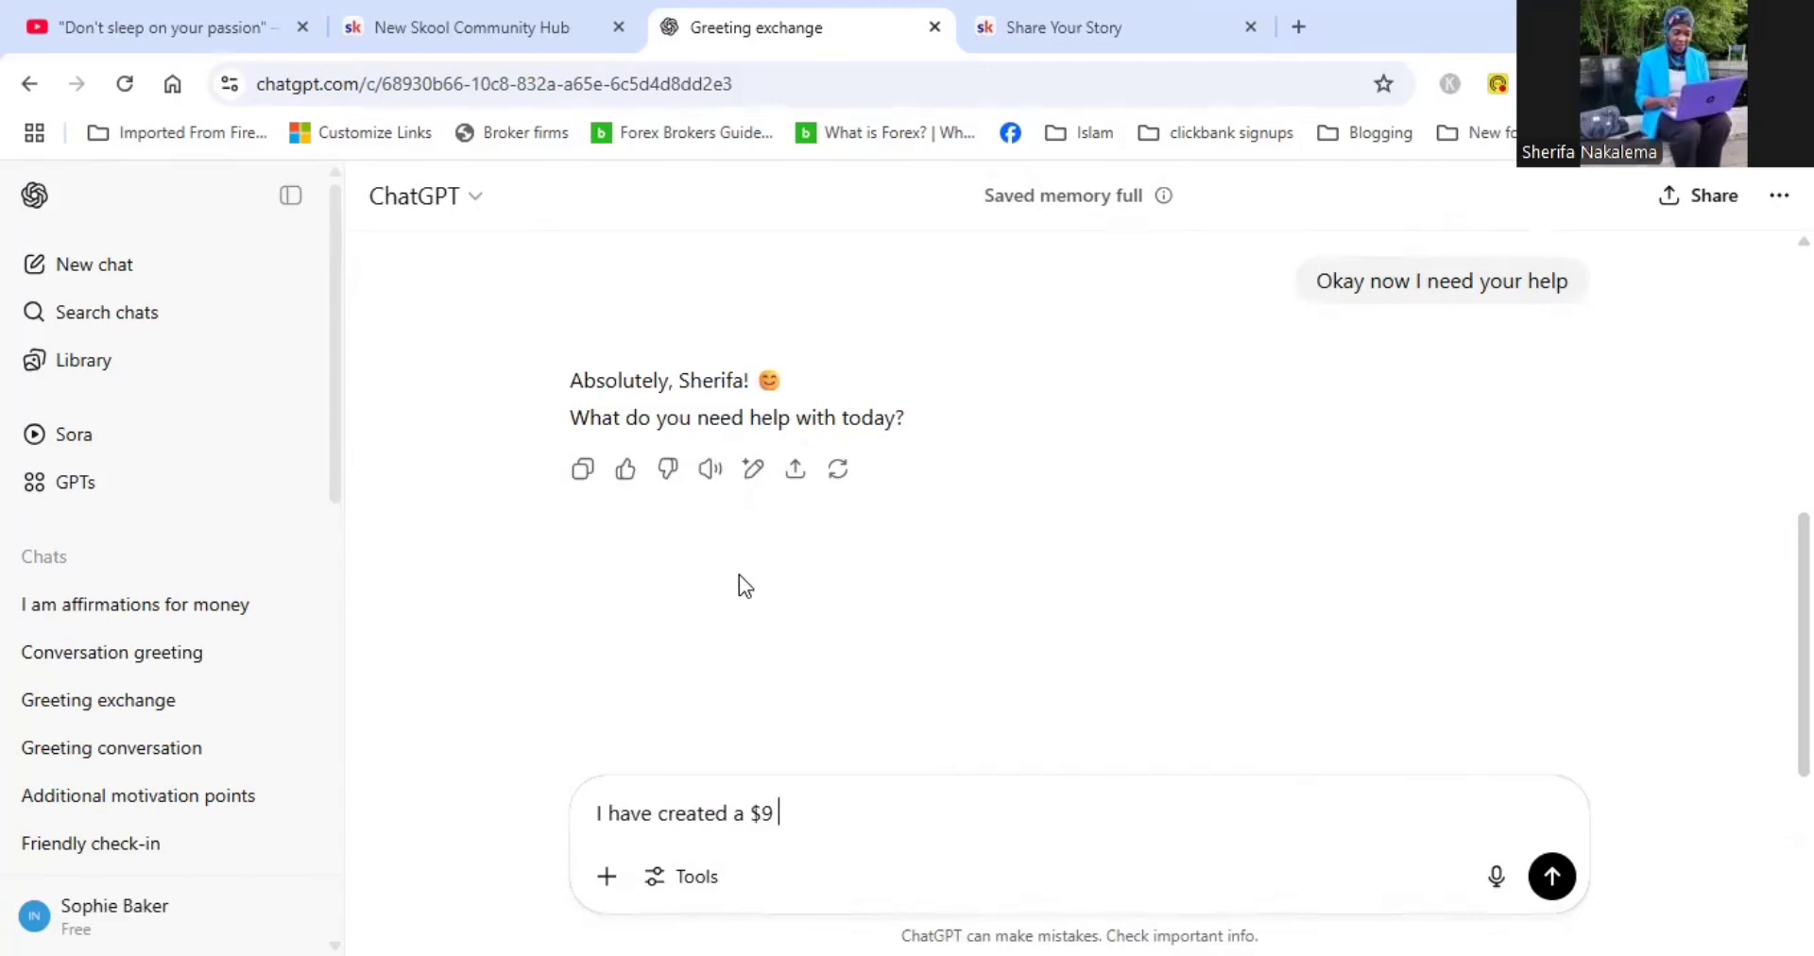
text( Skool community)
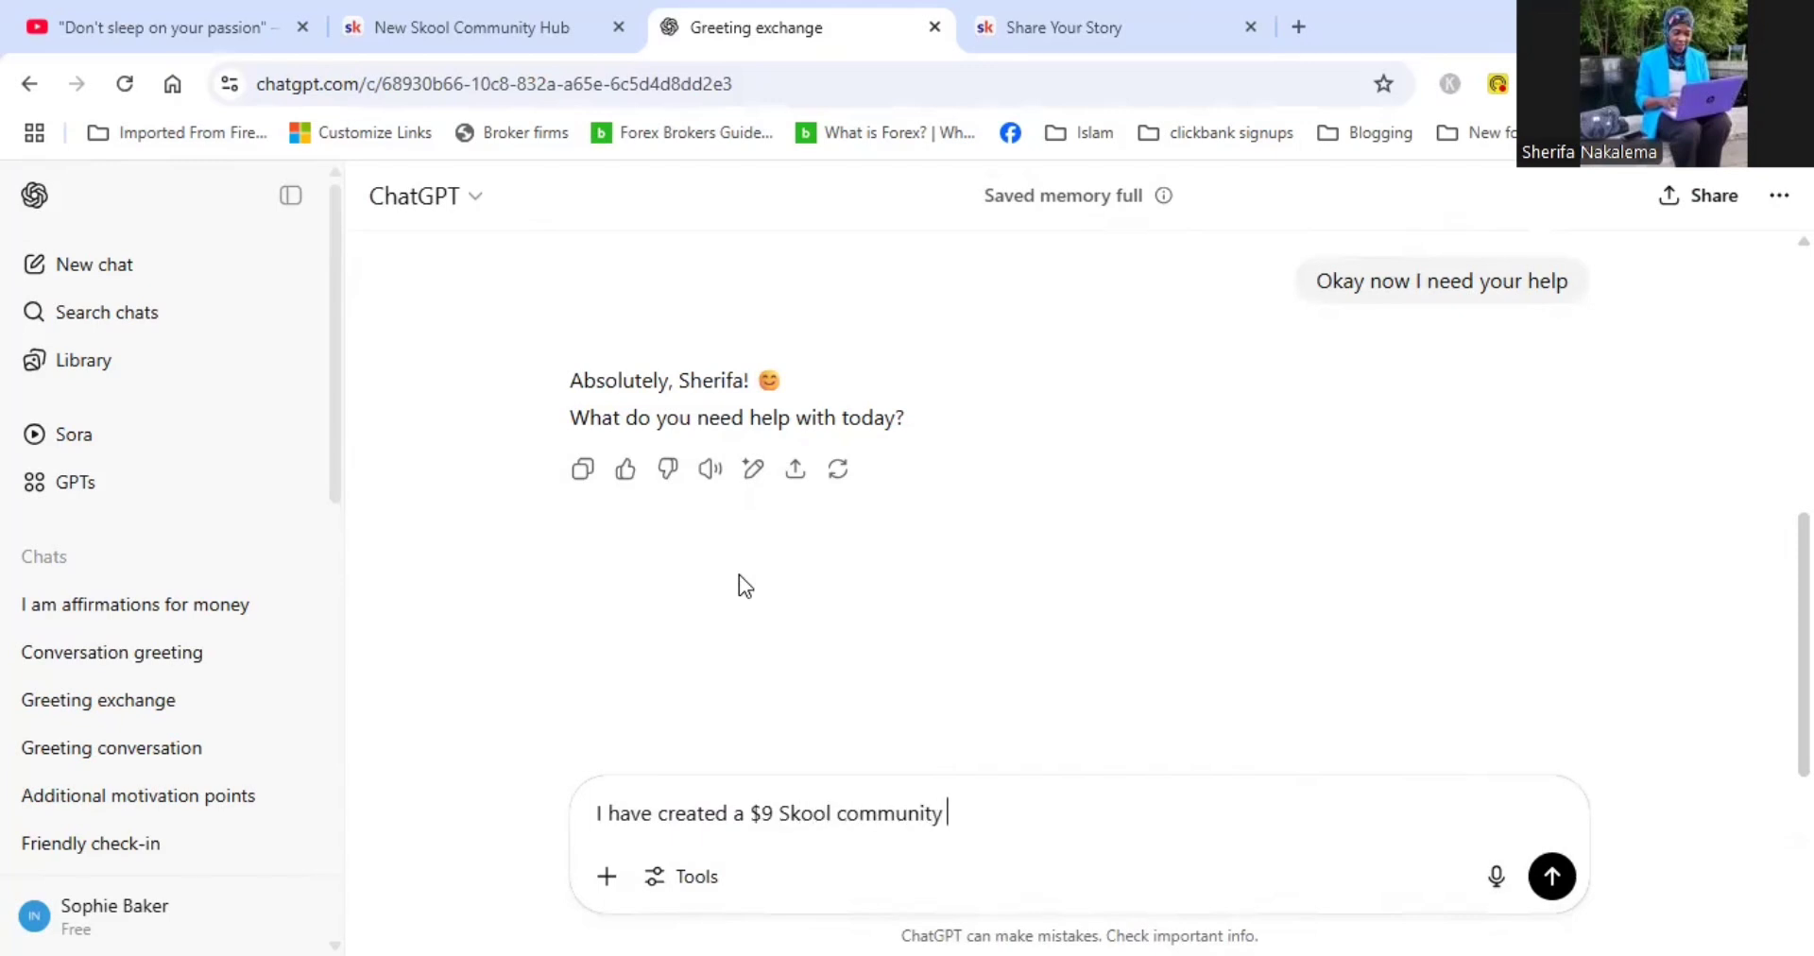
text( just to help me t)
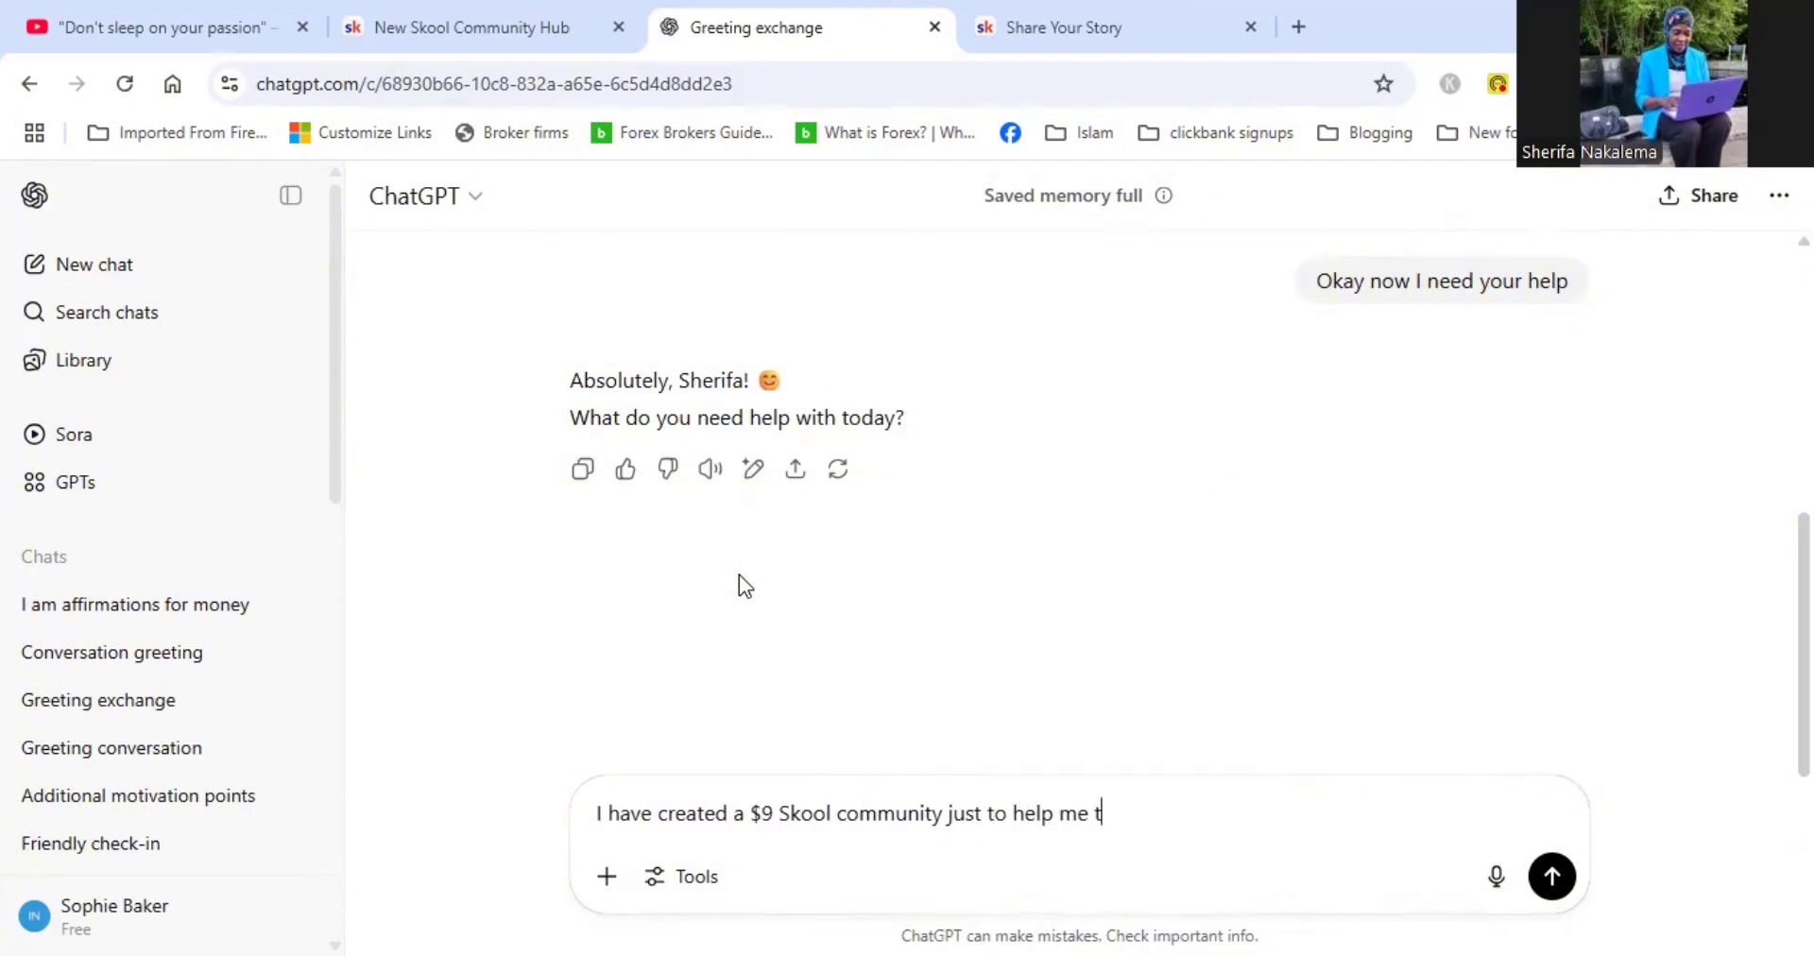
text(r)
text(rain my friends n)
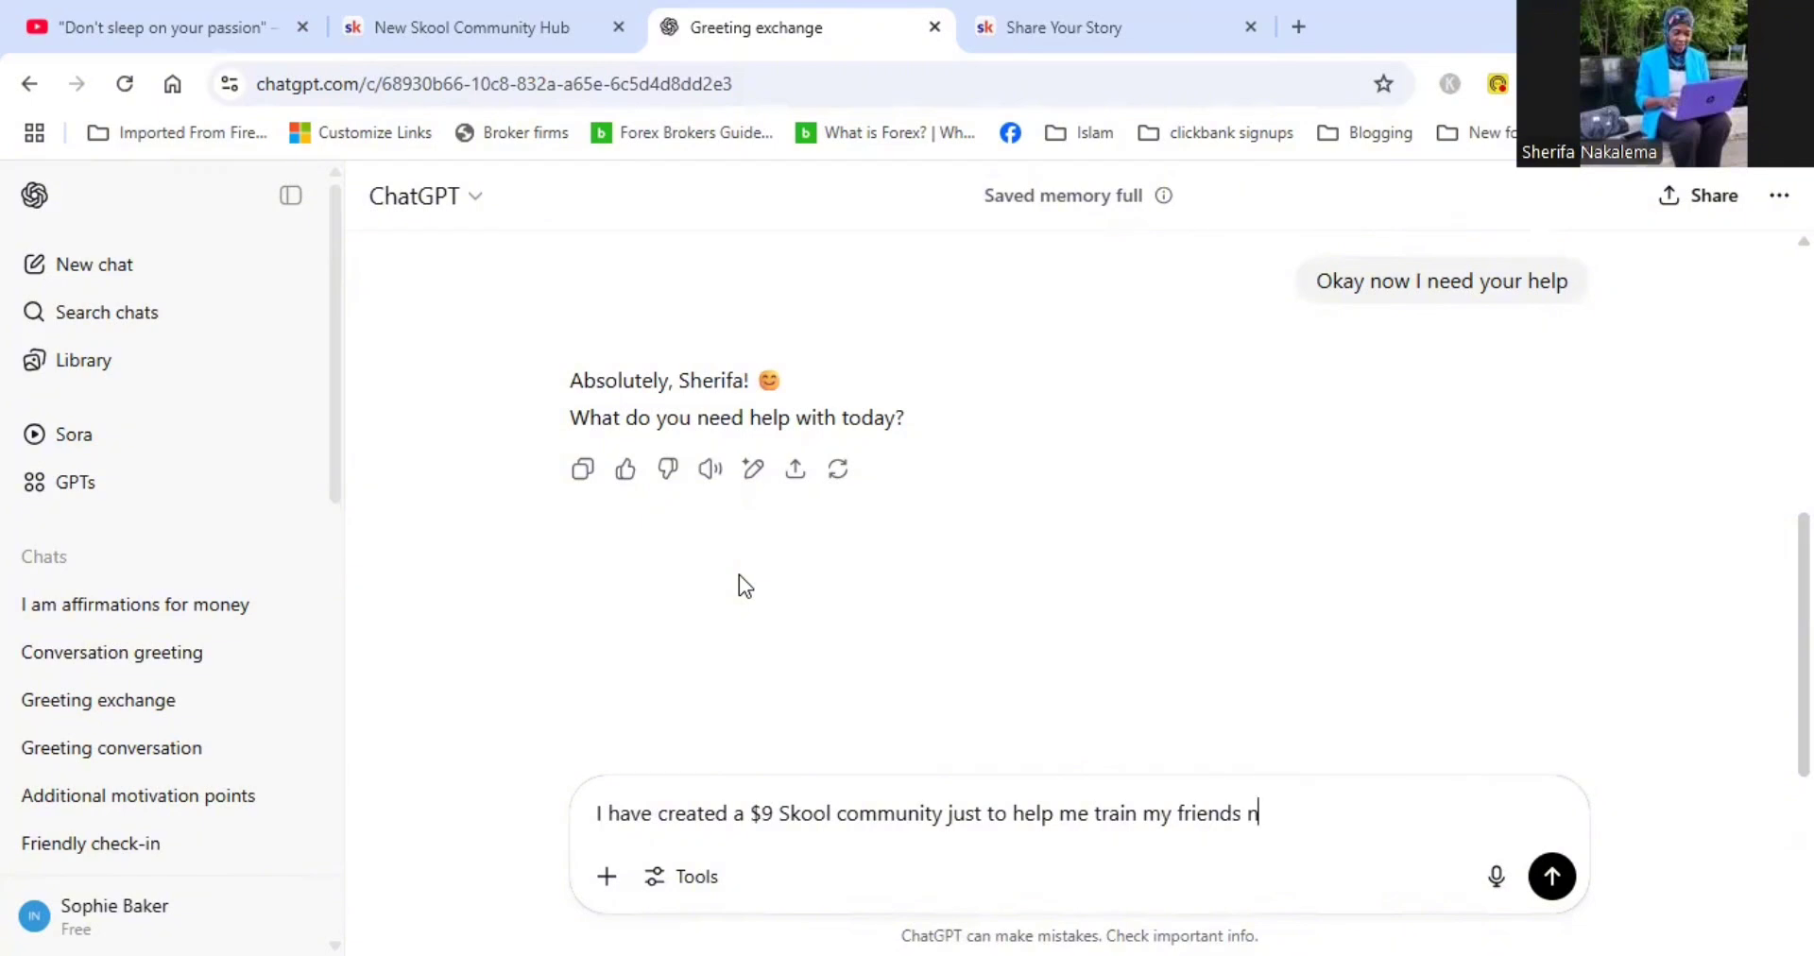
text(ew to Skool. I woul)
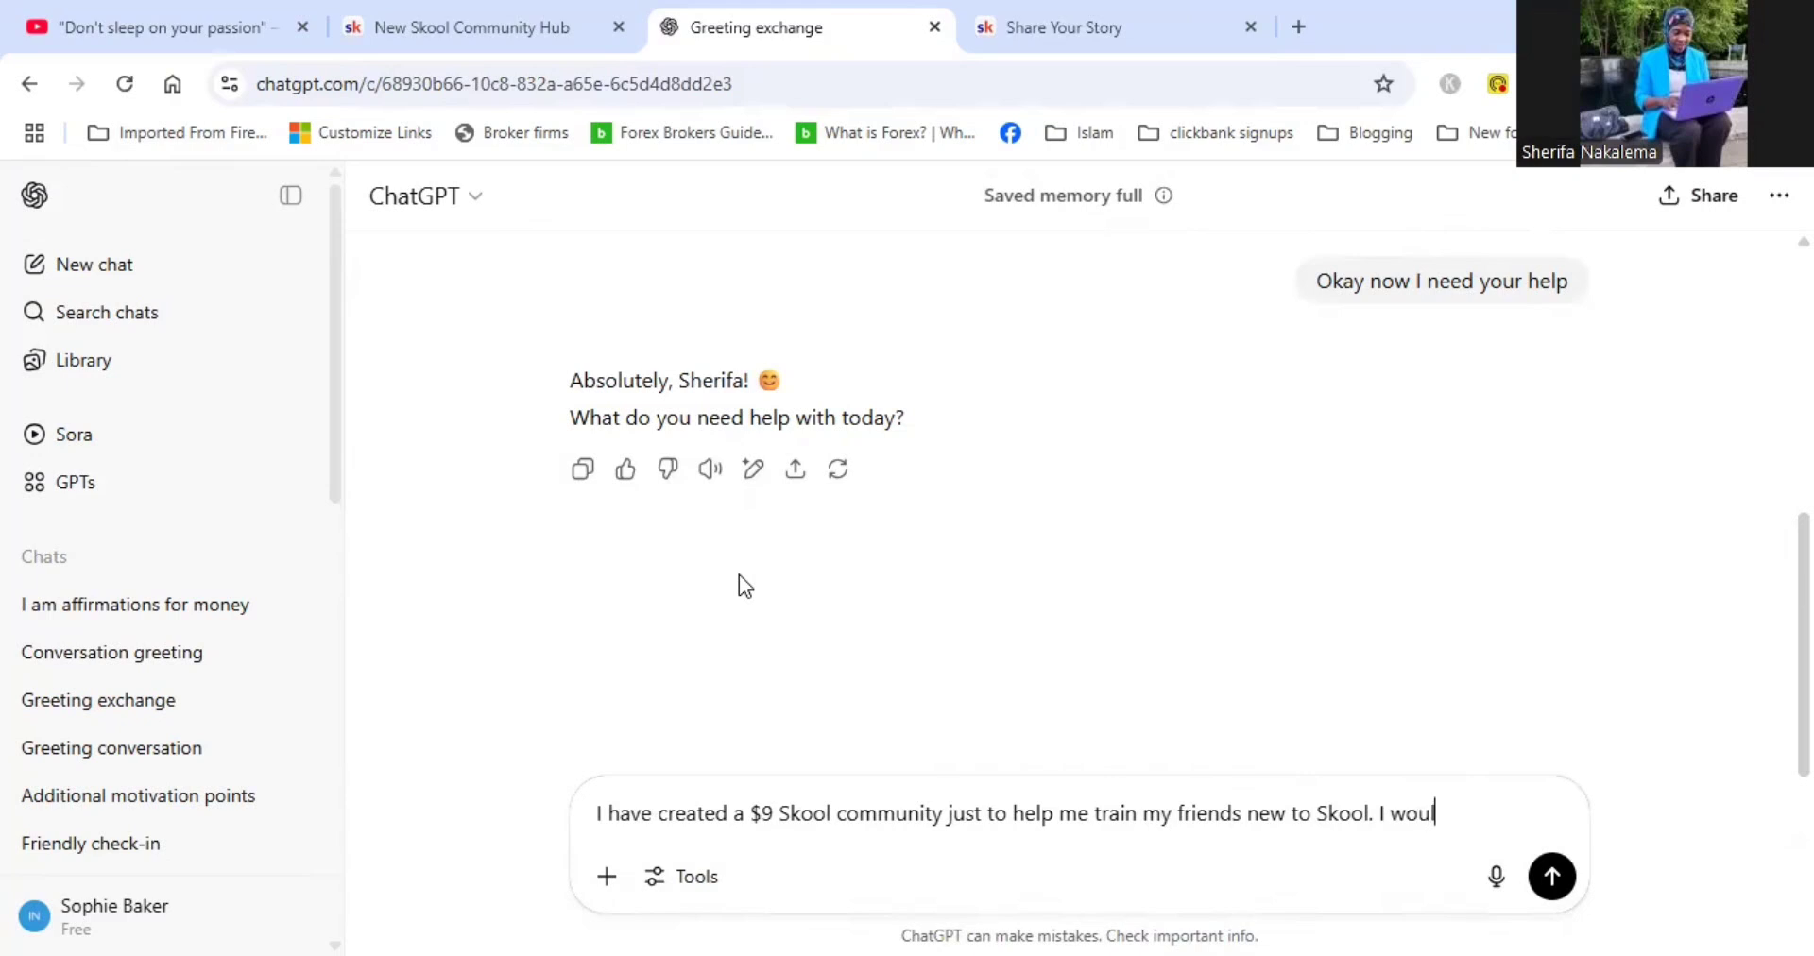
Continue the unsent message with the sentence: I gave it the name "Share Your Story"
key(BackSpace)
key(BackSpace)
key(BackSpace)
key(BackSpace)
text(gave it the name)
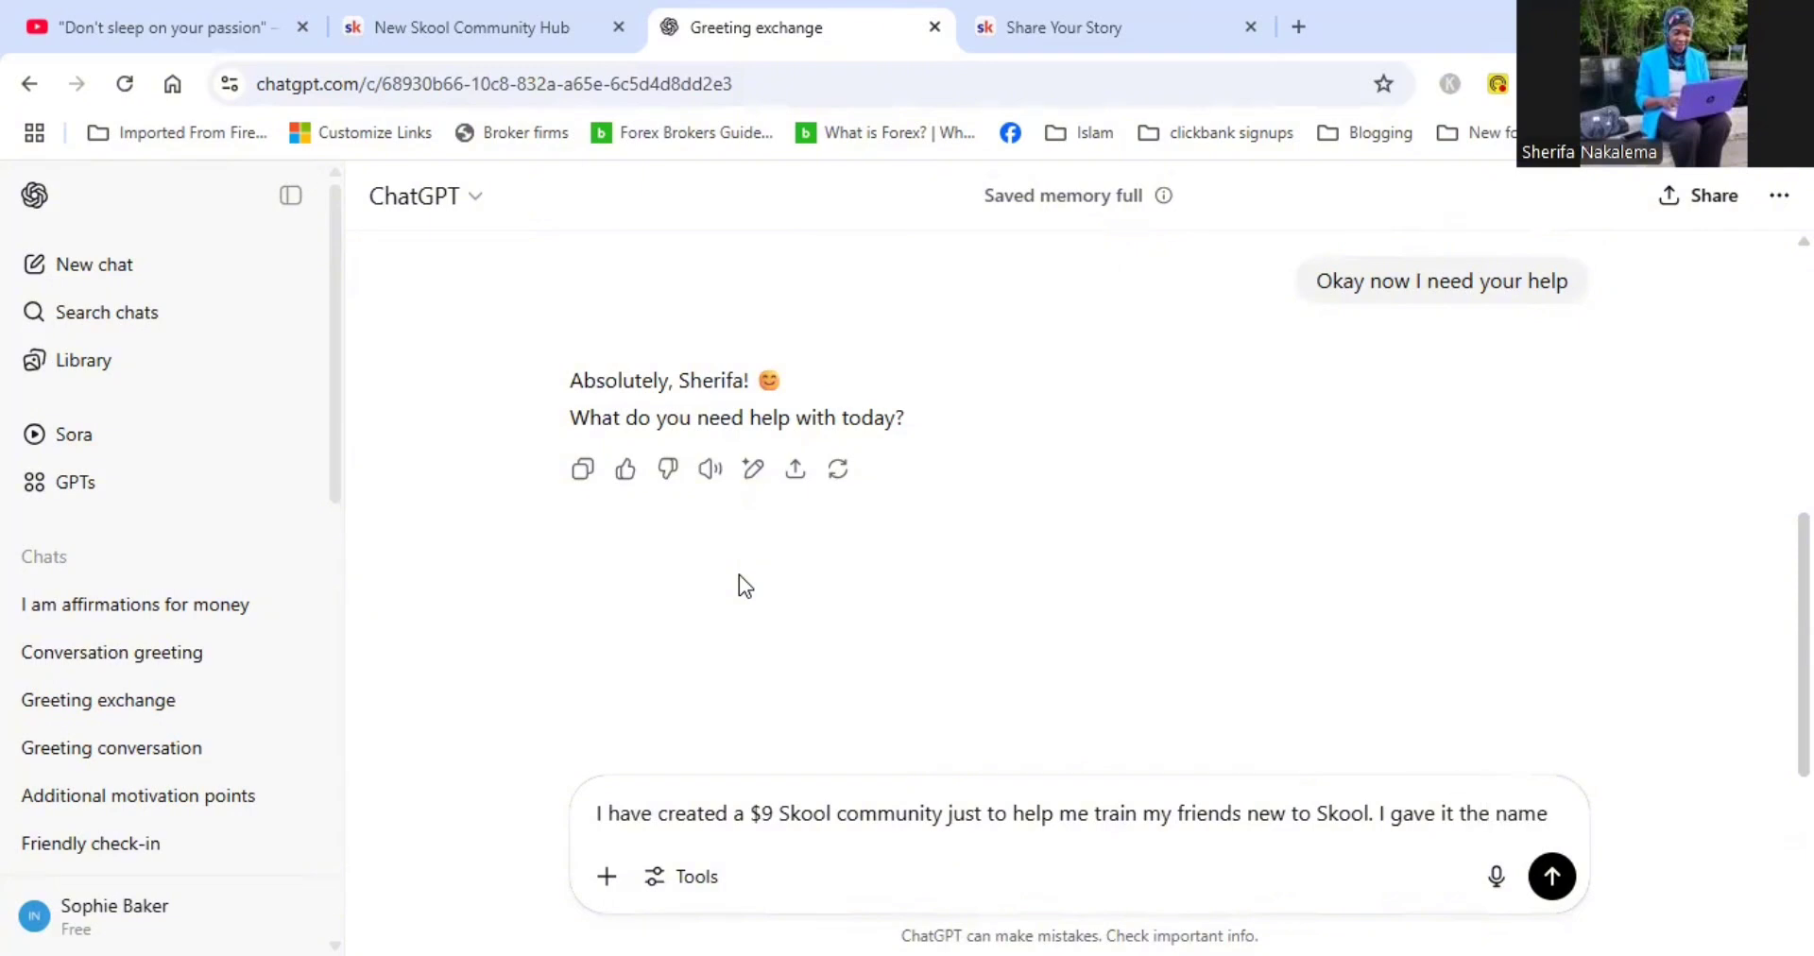
text( "she)
key(BackSpace)
key(BackSpace)
key(BackSpace)
text(Share)
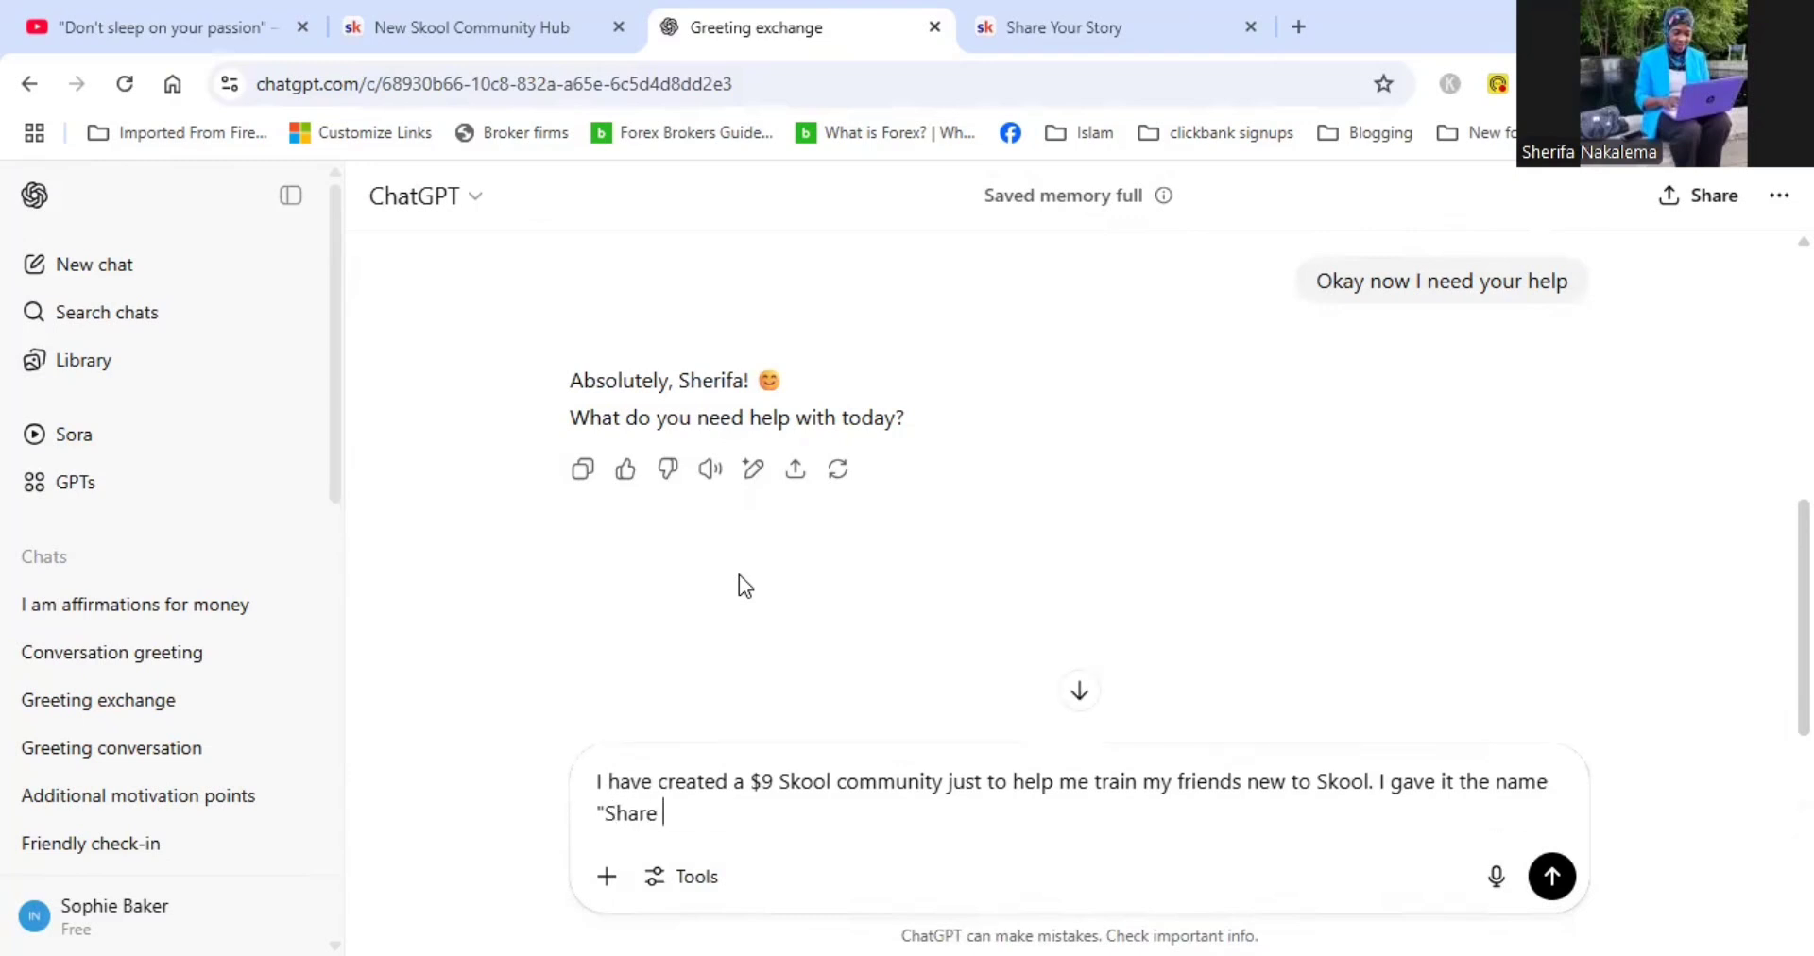
text( Your Story". Please he)
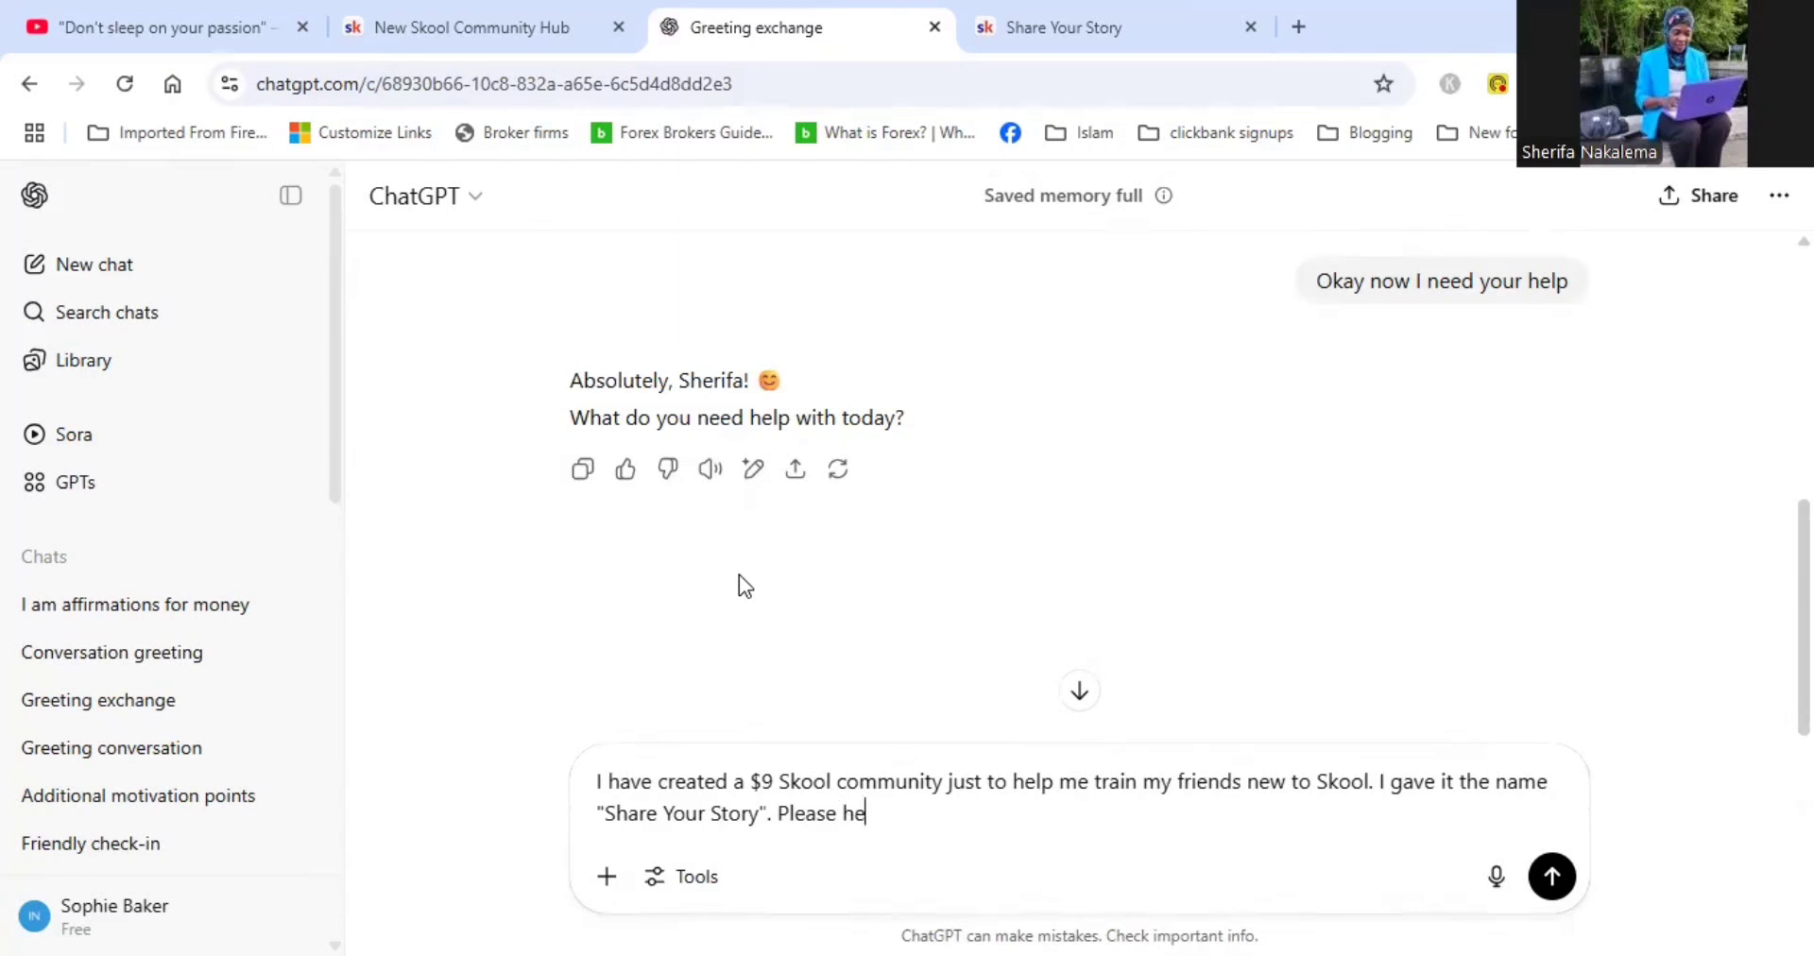
Complete the request in the message as "Please help create an about page. Remember not more than 1000 characters."
text(lp create an a)
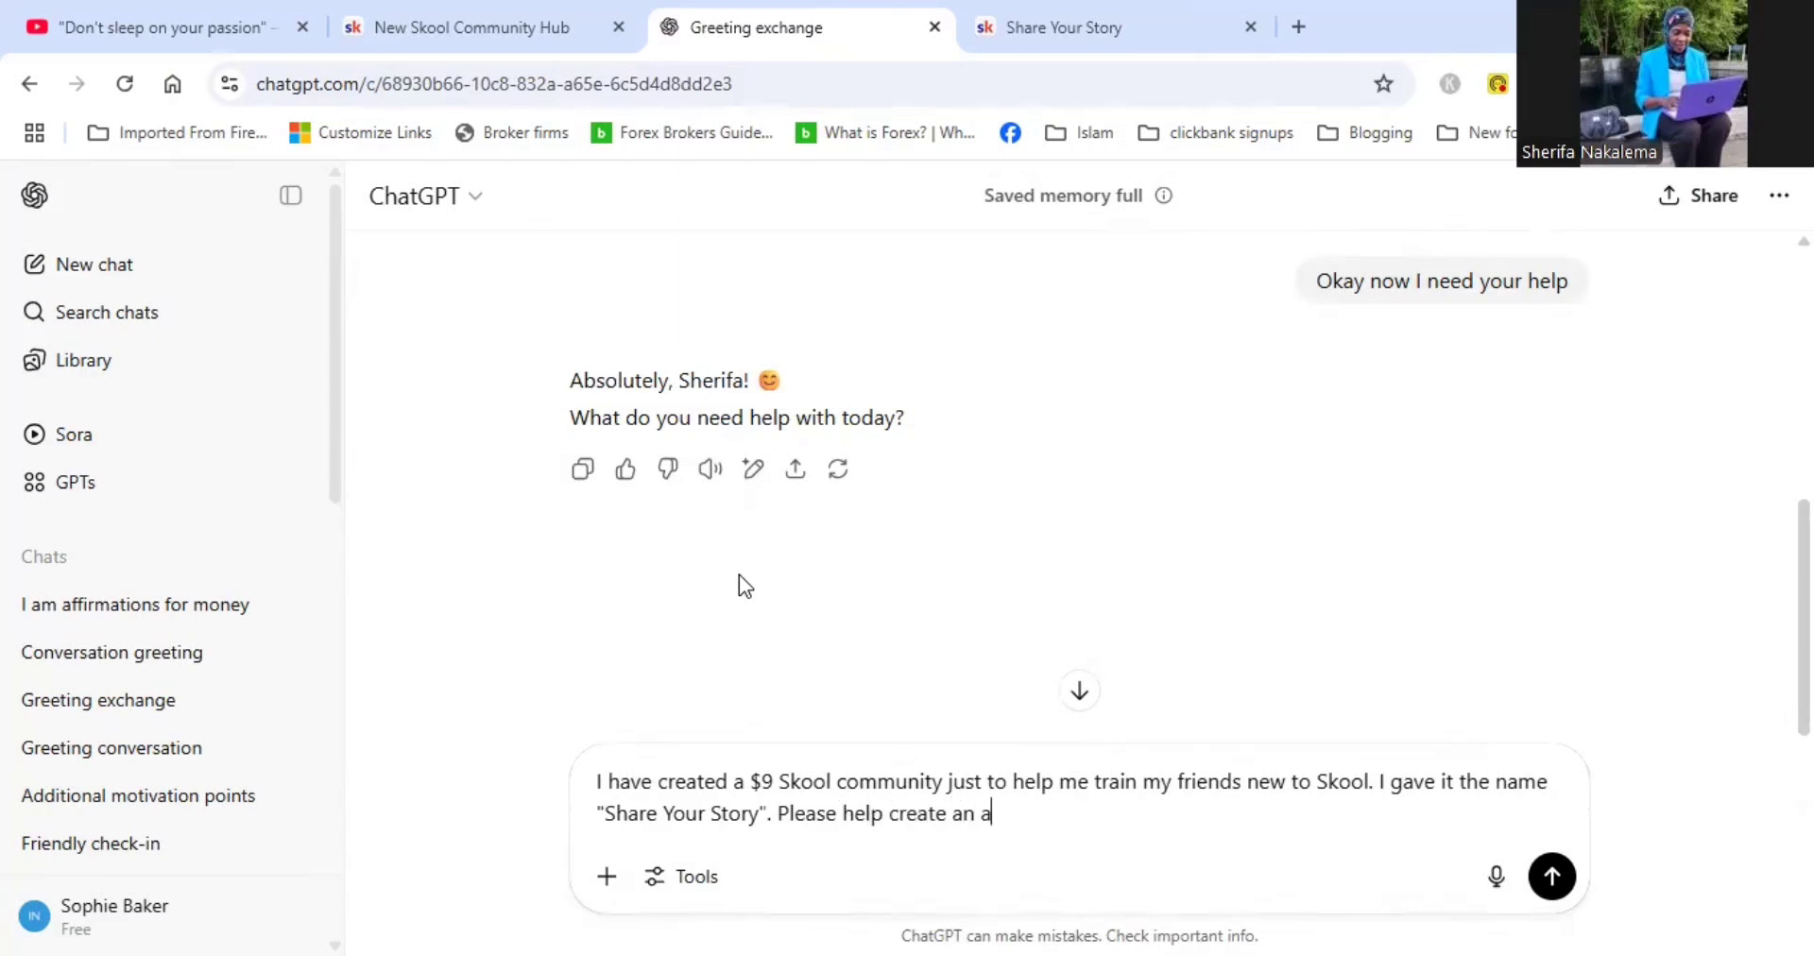
text(bout [age)
text( fo)
key(BackSpace)
key(BackSpace)
key(BackSpace)
key(BackSpace)
text(page. Remember)
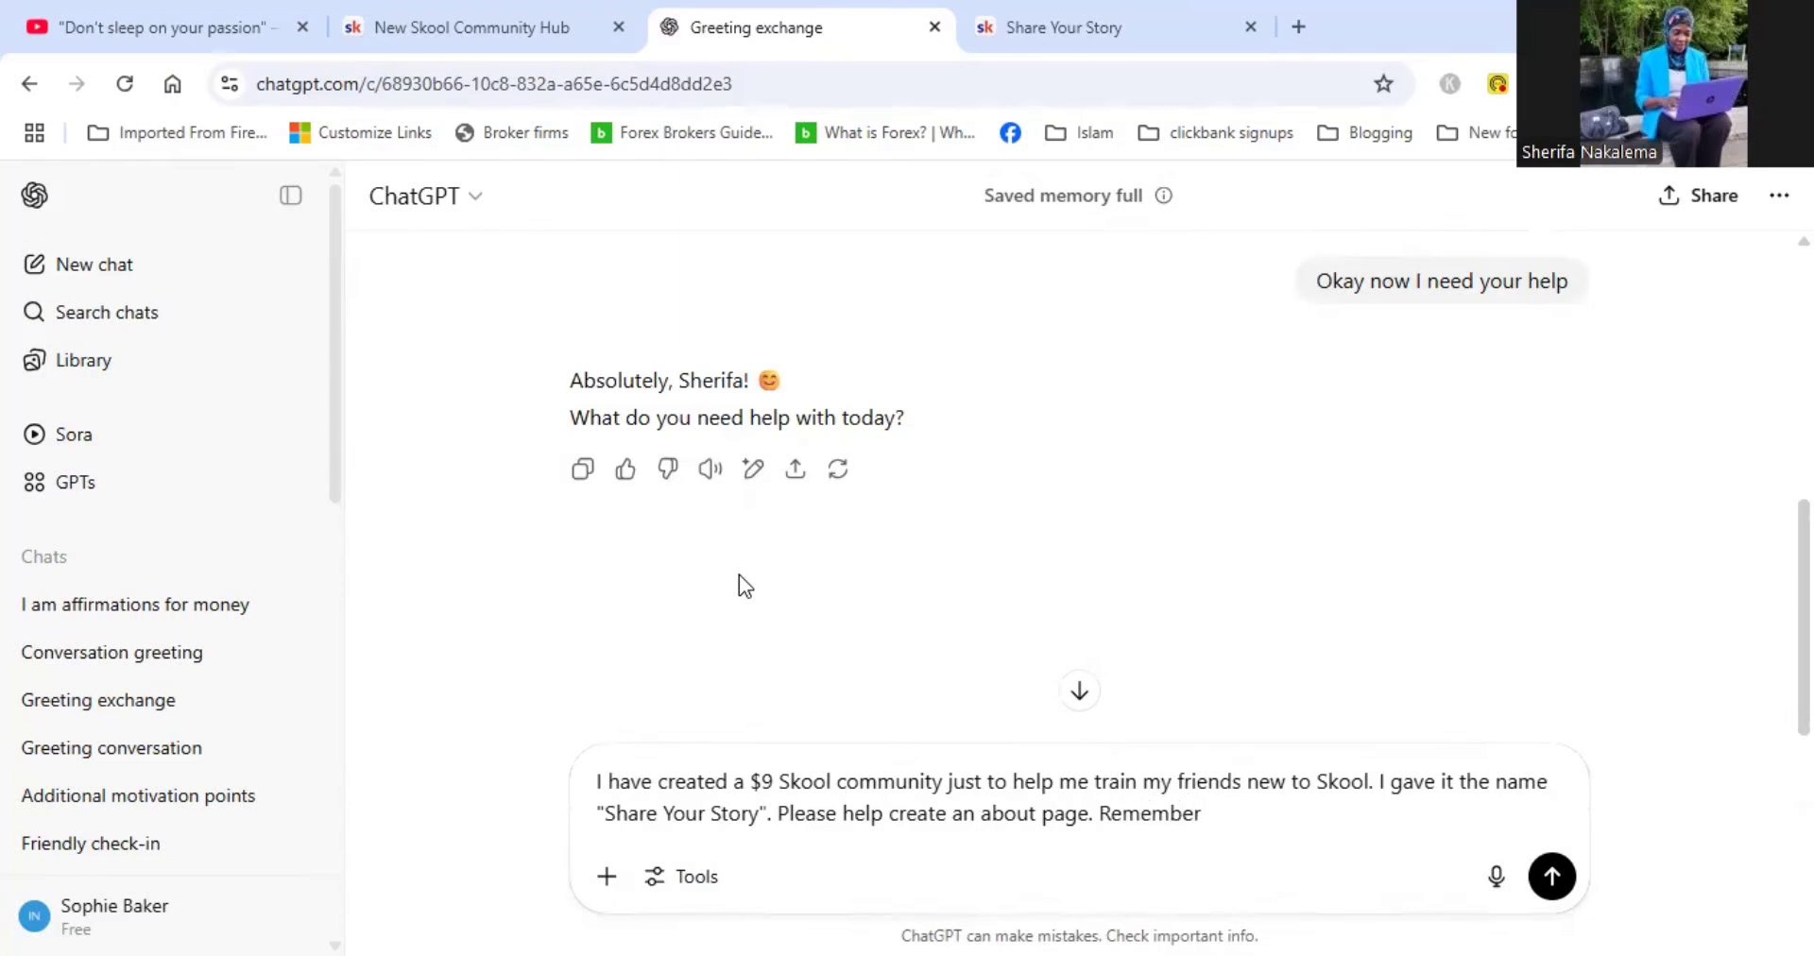
text( not more than)
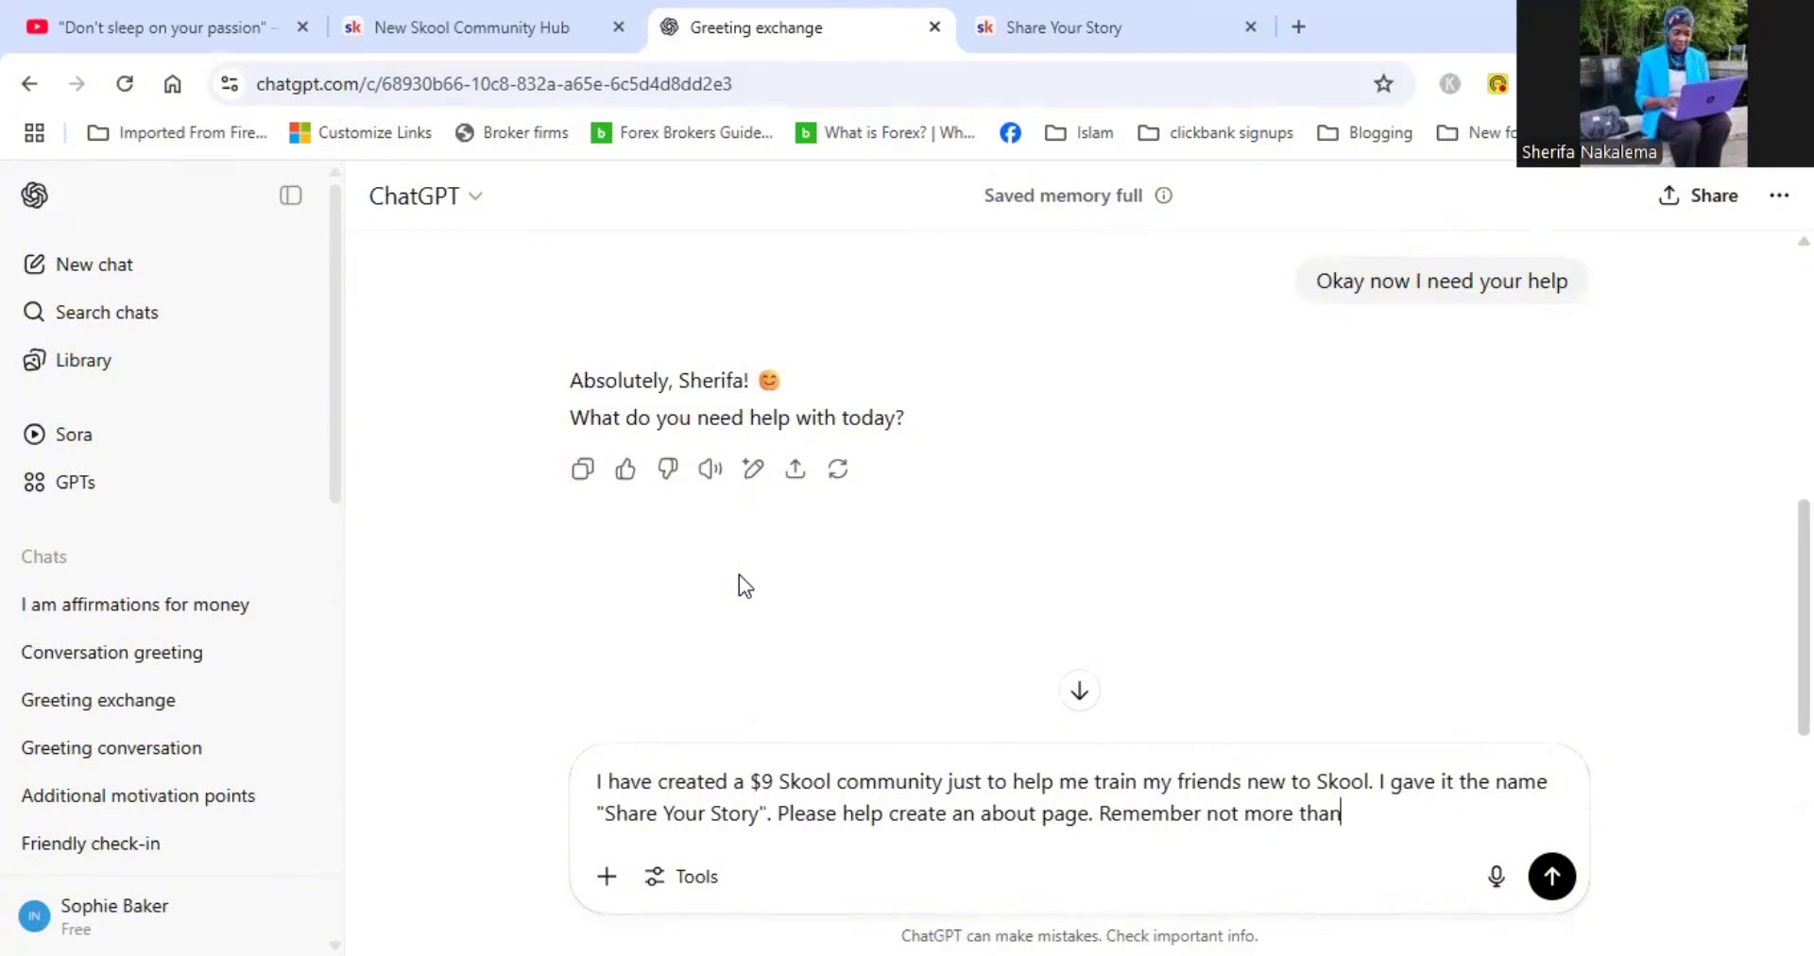
text( 1000 character)
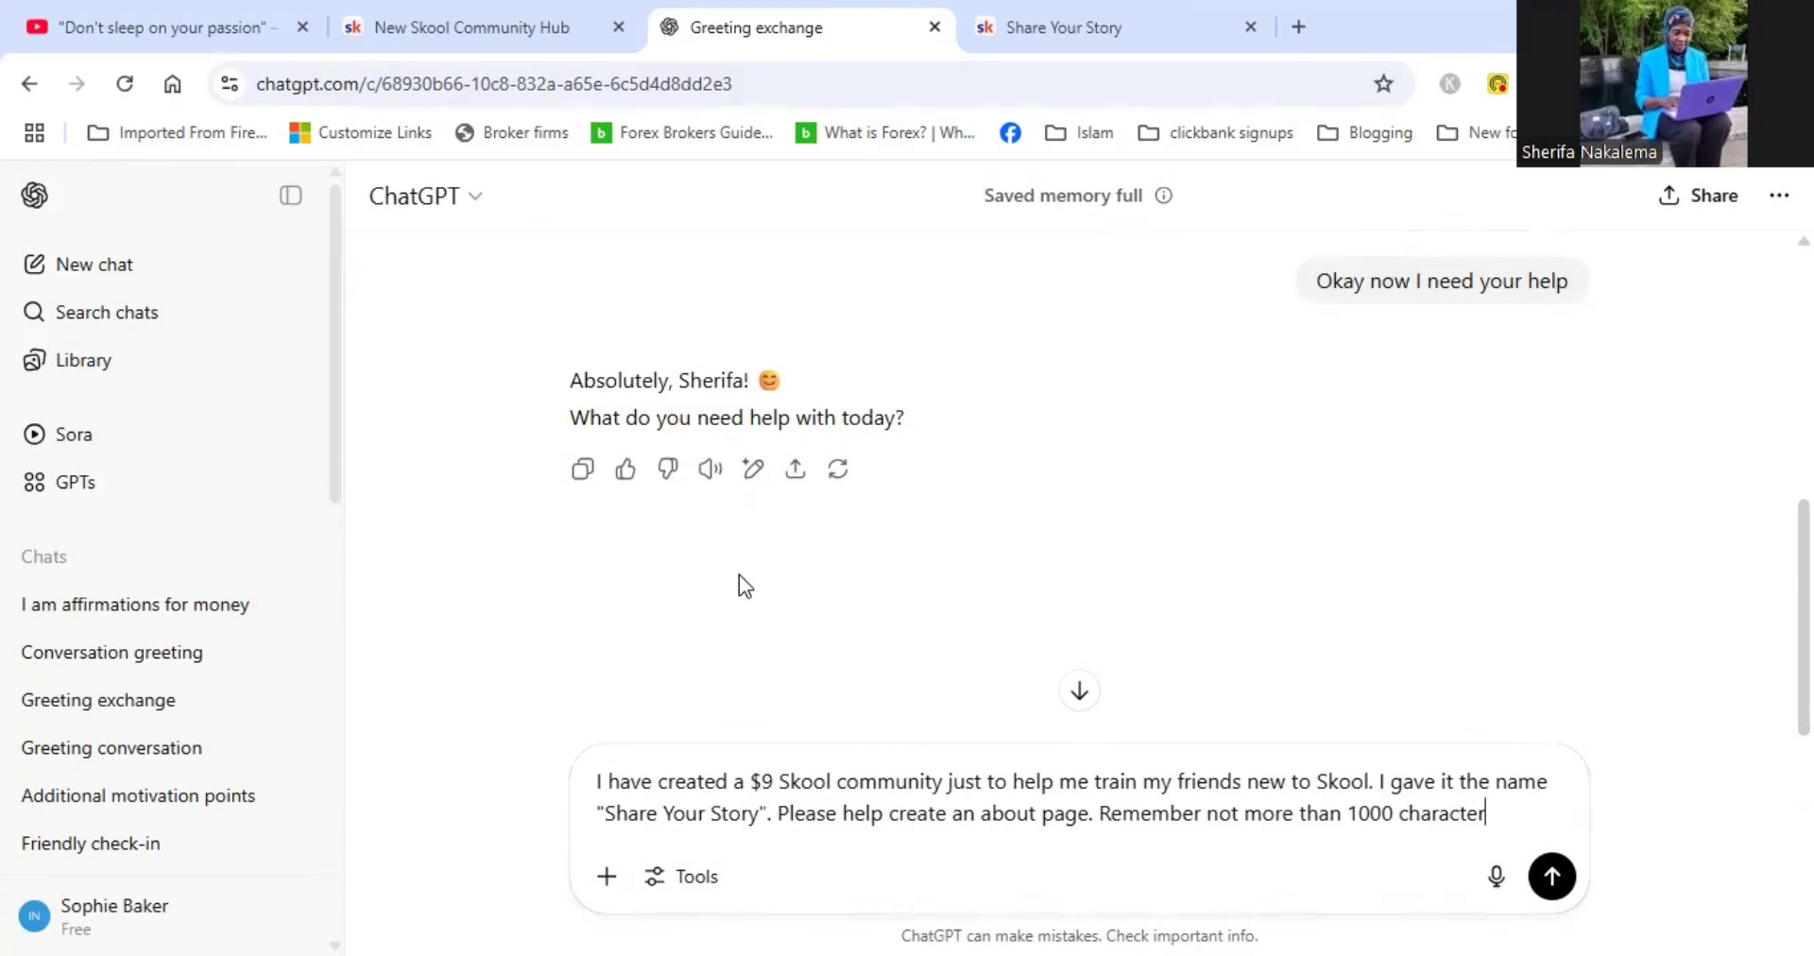
text(s. The pu)
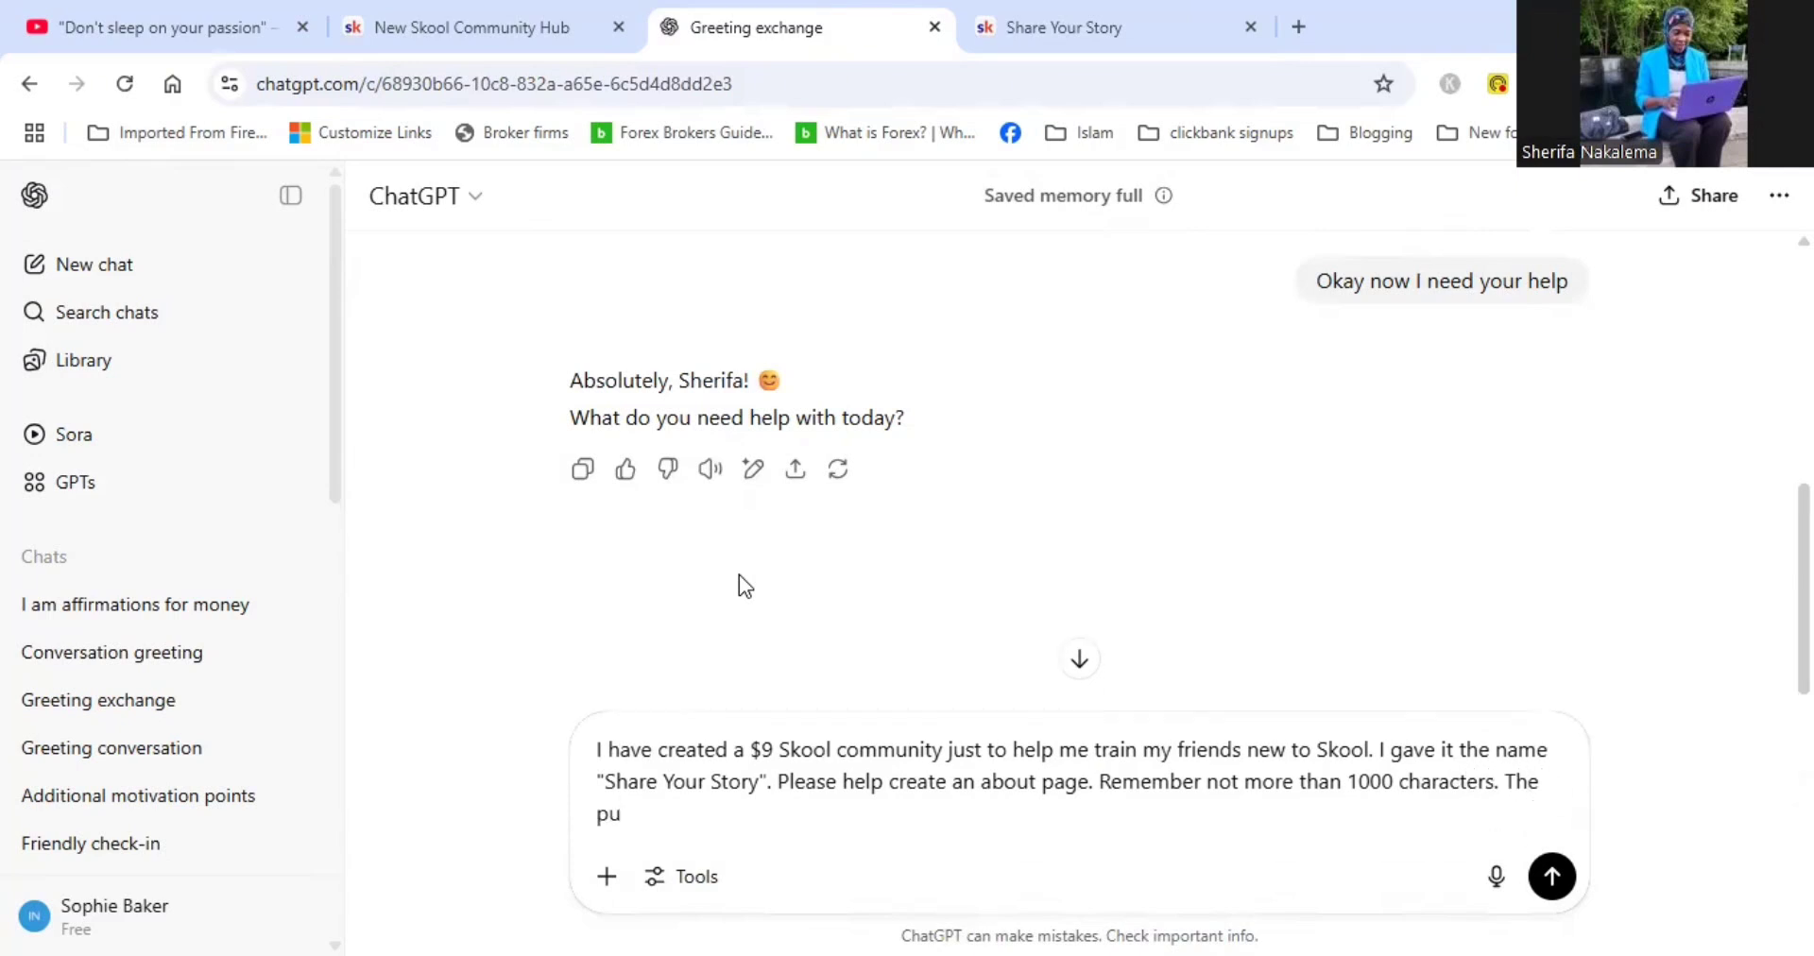
Add the community's purpose to the message: "This community is for everyone who wants to share their story."
key(BackSpace)
key(BackSpace)
key(BackSpace)
key(BackSpace)
key(BackSpace)
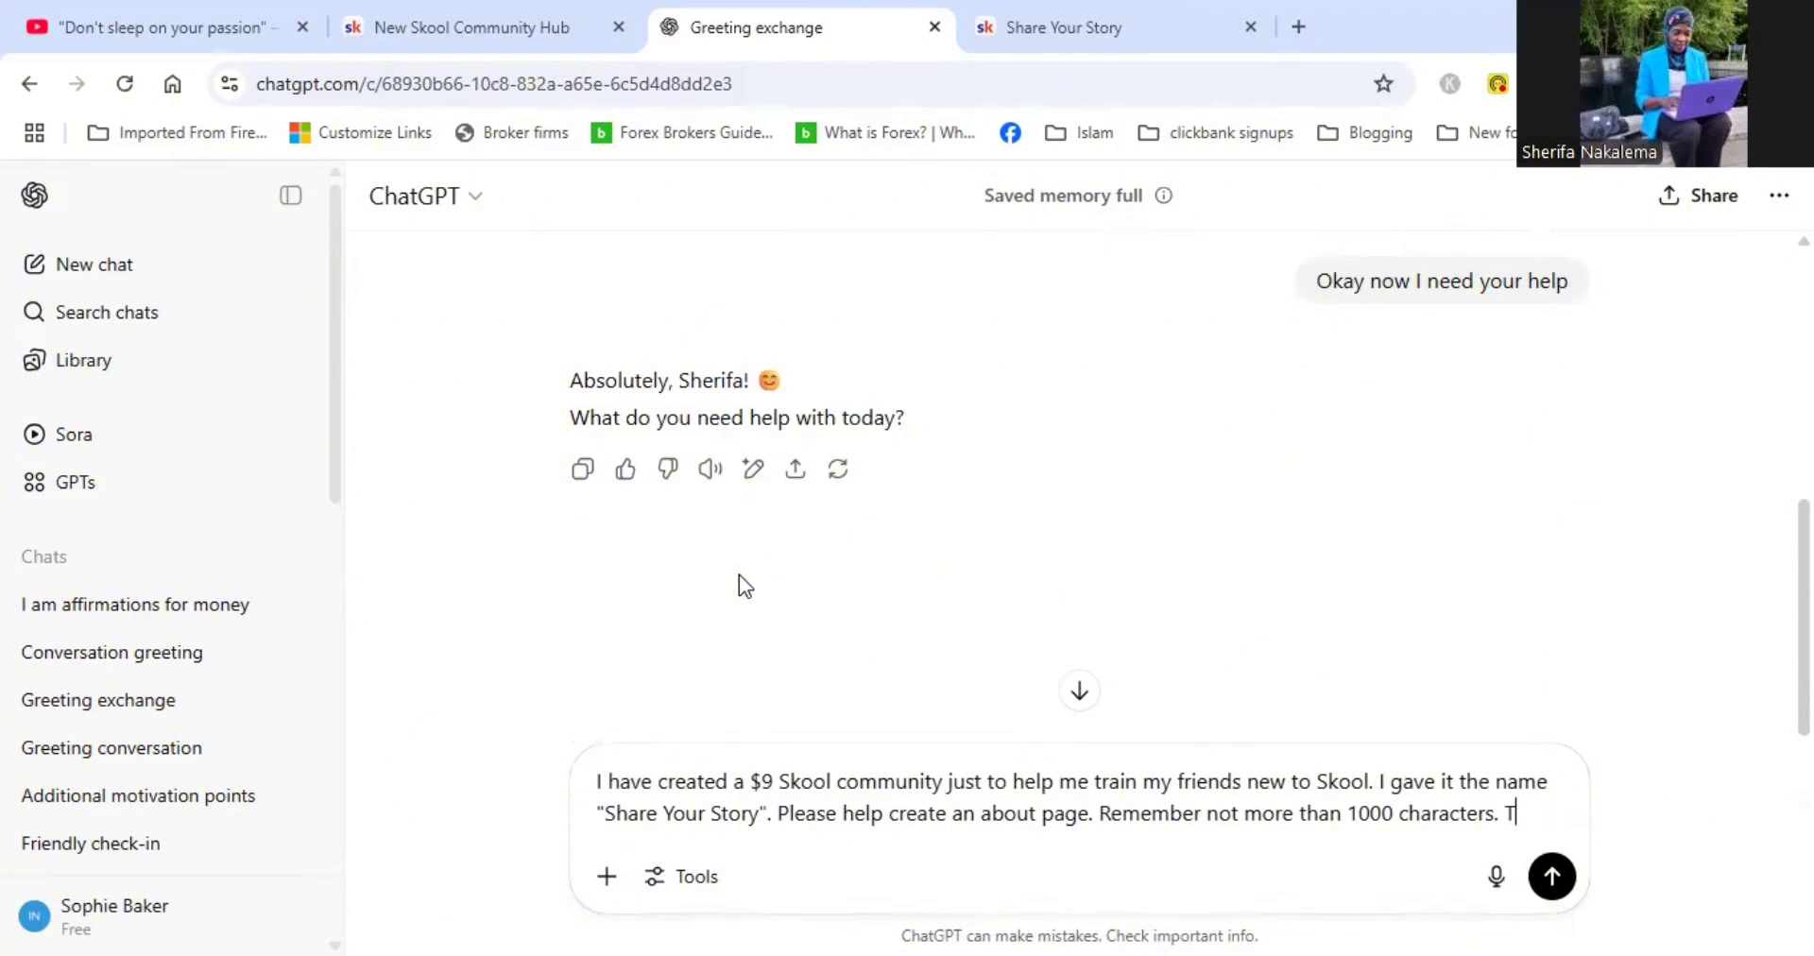
text(his co)
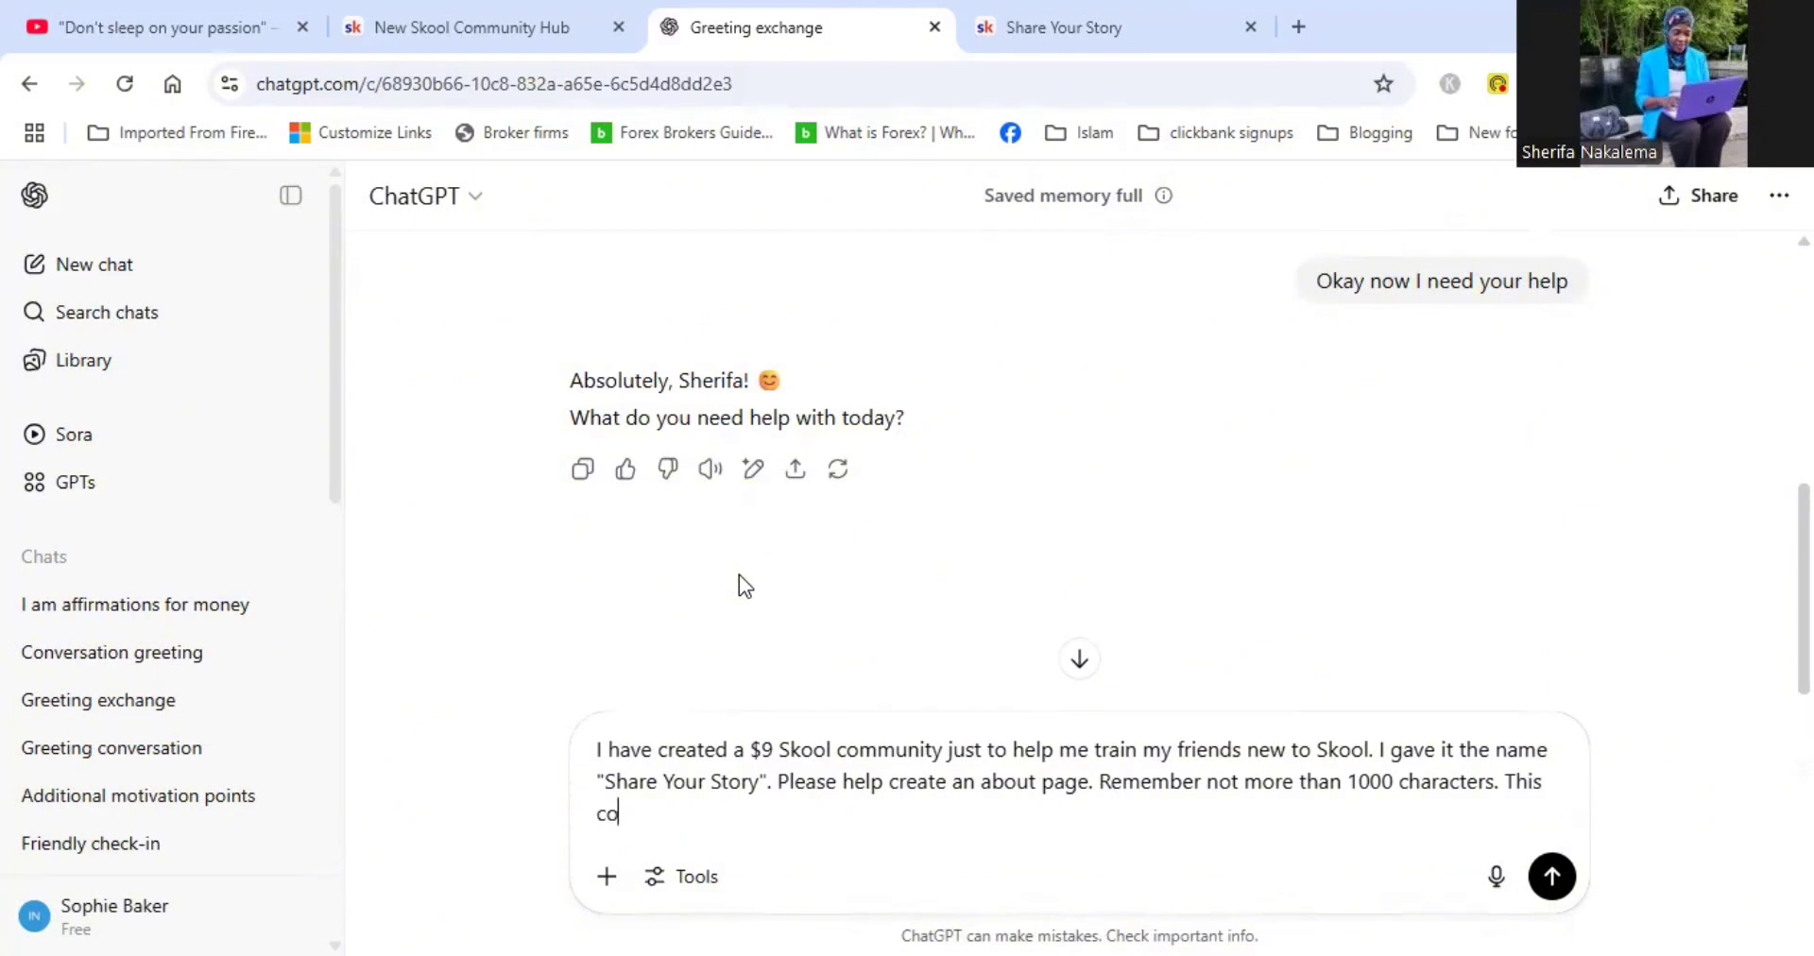
text(mmunity is for e)
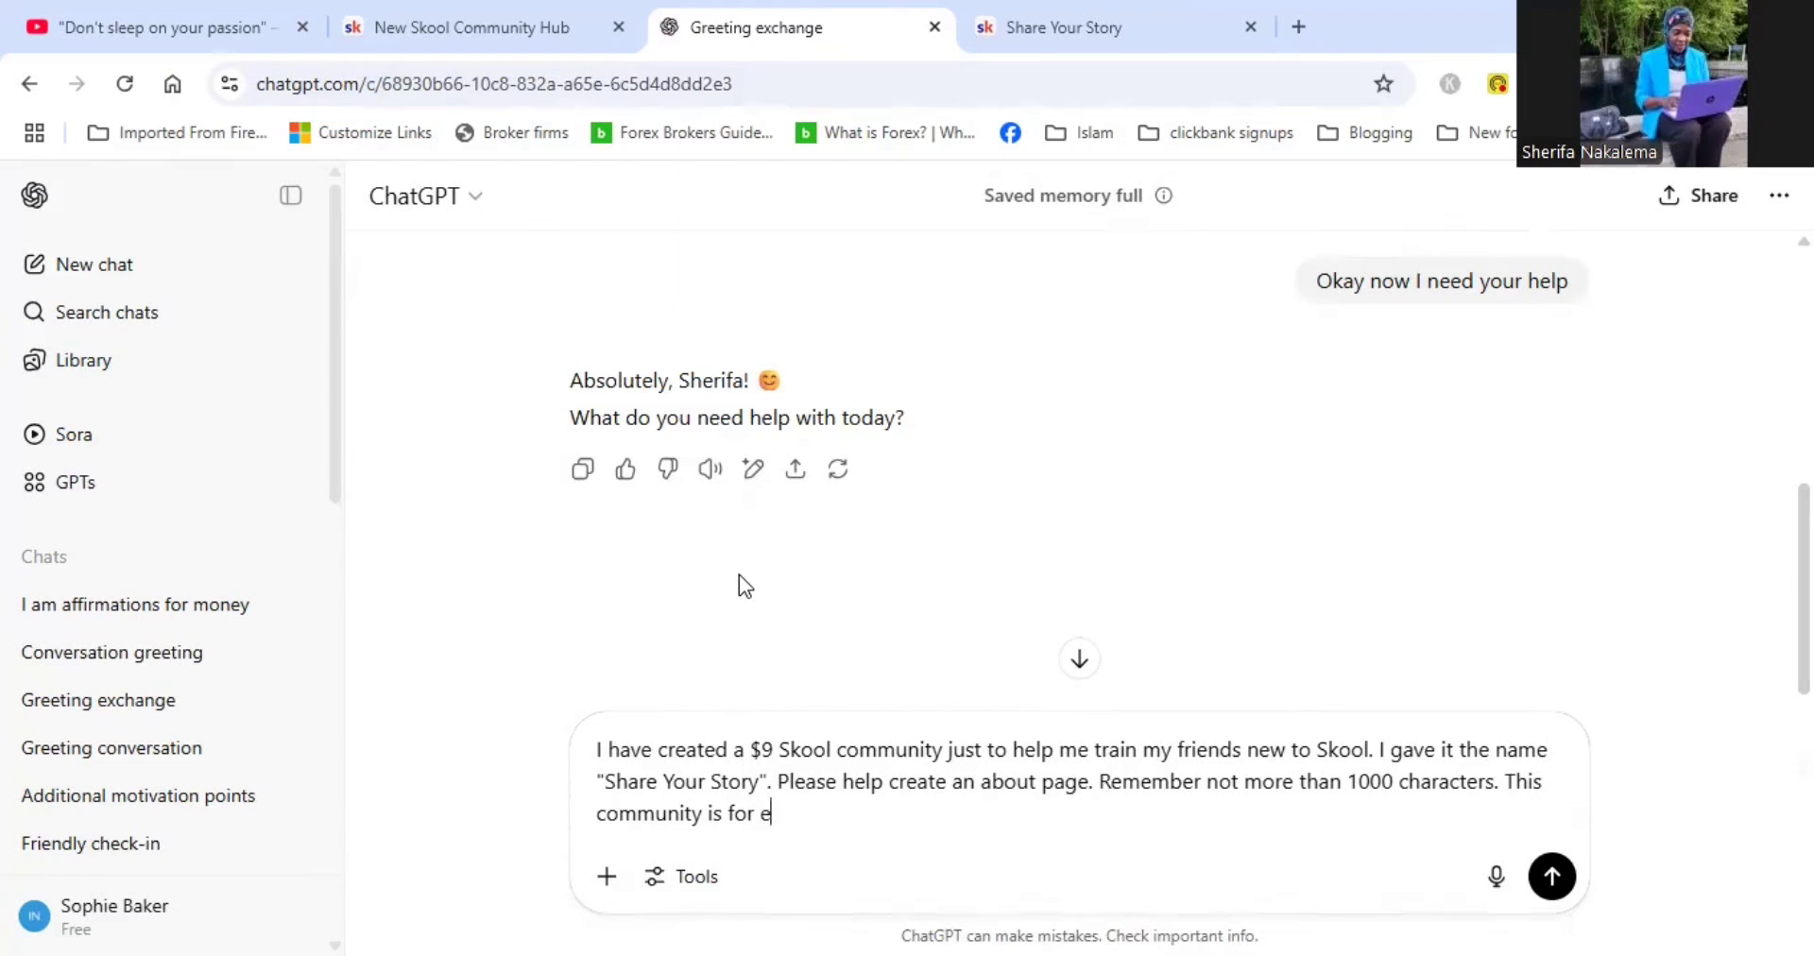
text(verypn)
text(one who want)
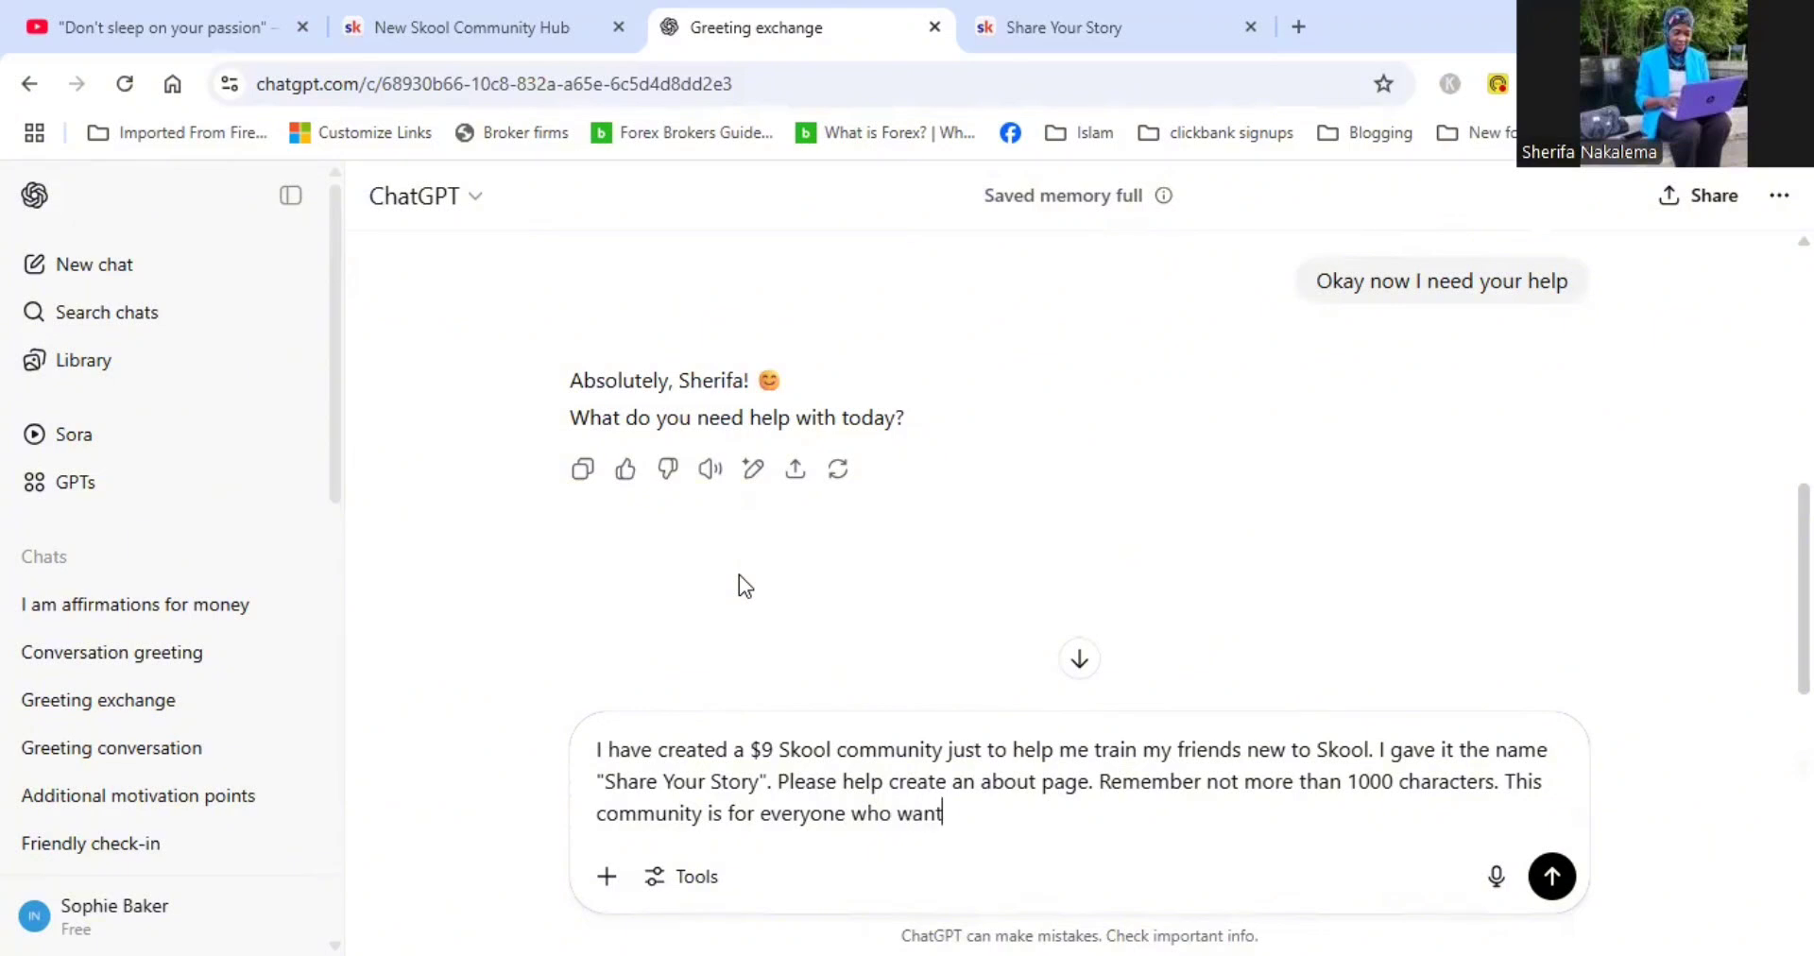
text(s to share thei)
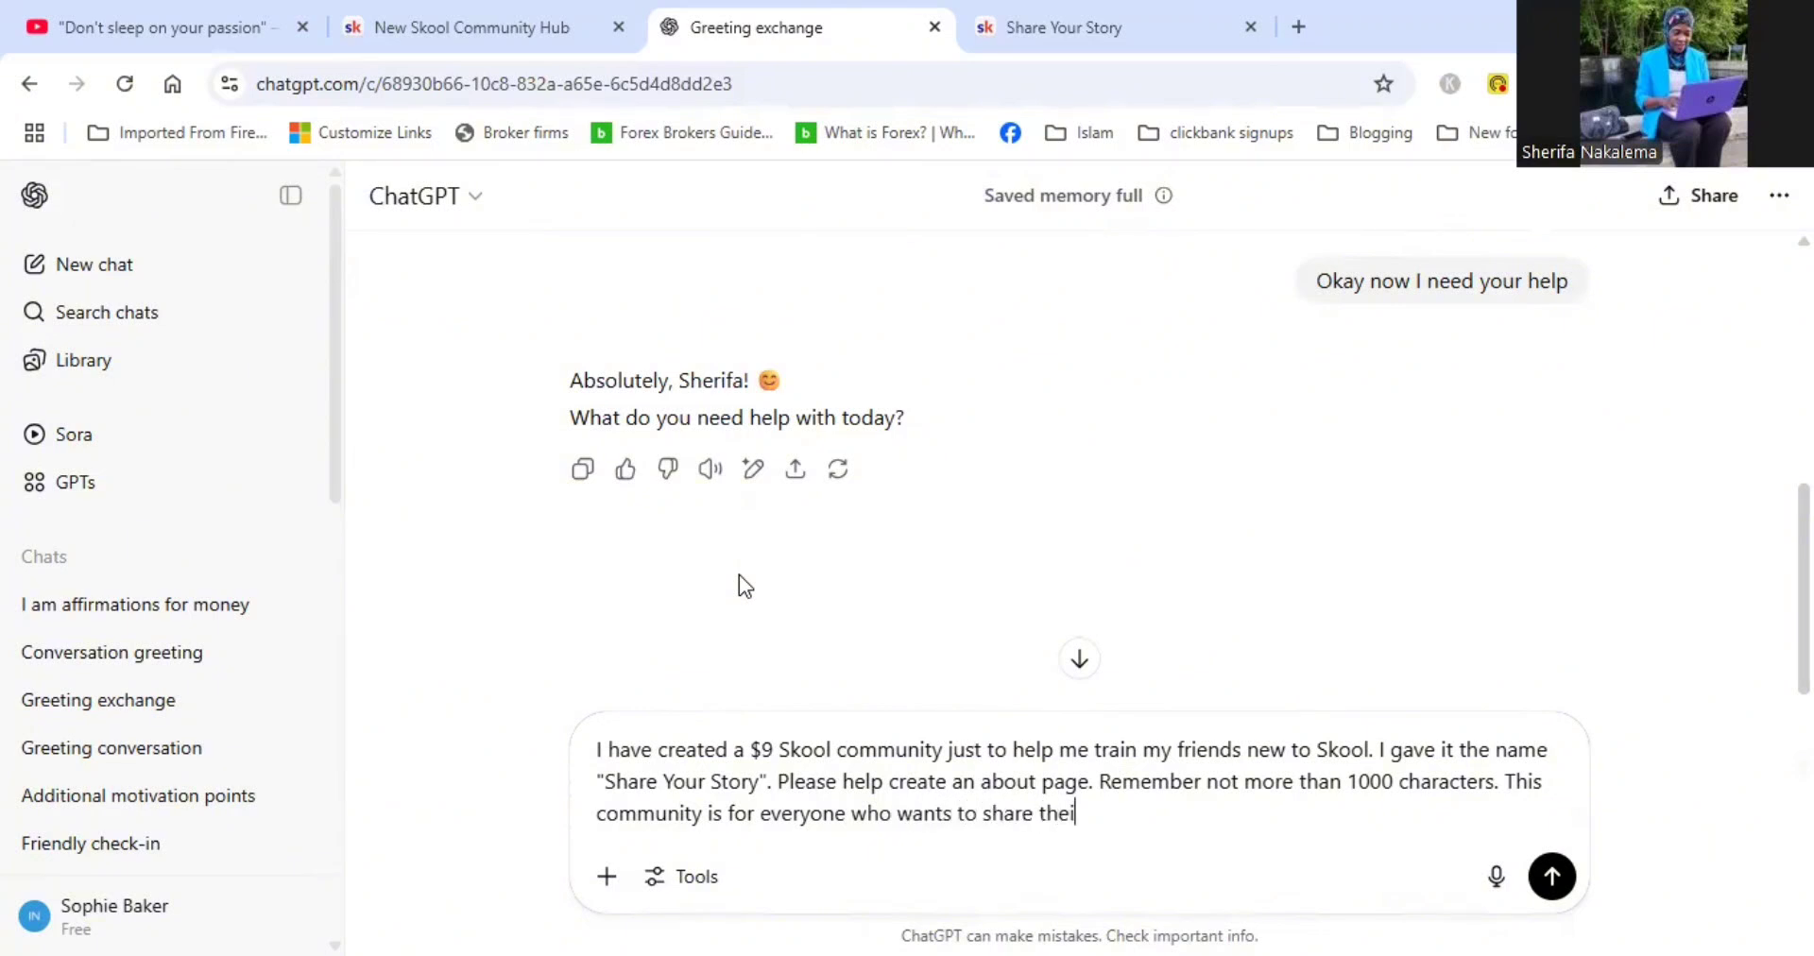
text(r sot)
key(BackSpace)
text(tory. It ocoust)
Add "It costs only $2 to join but will soon change the price to $5 per month. Please mention this for urgency" and send the message
key(BackSpace)
text(sts only )
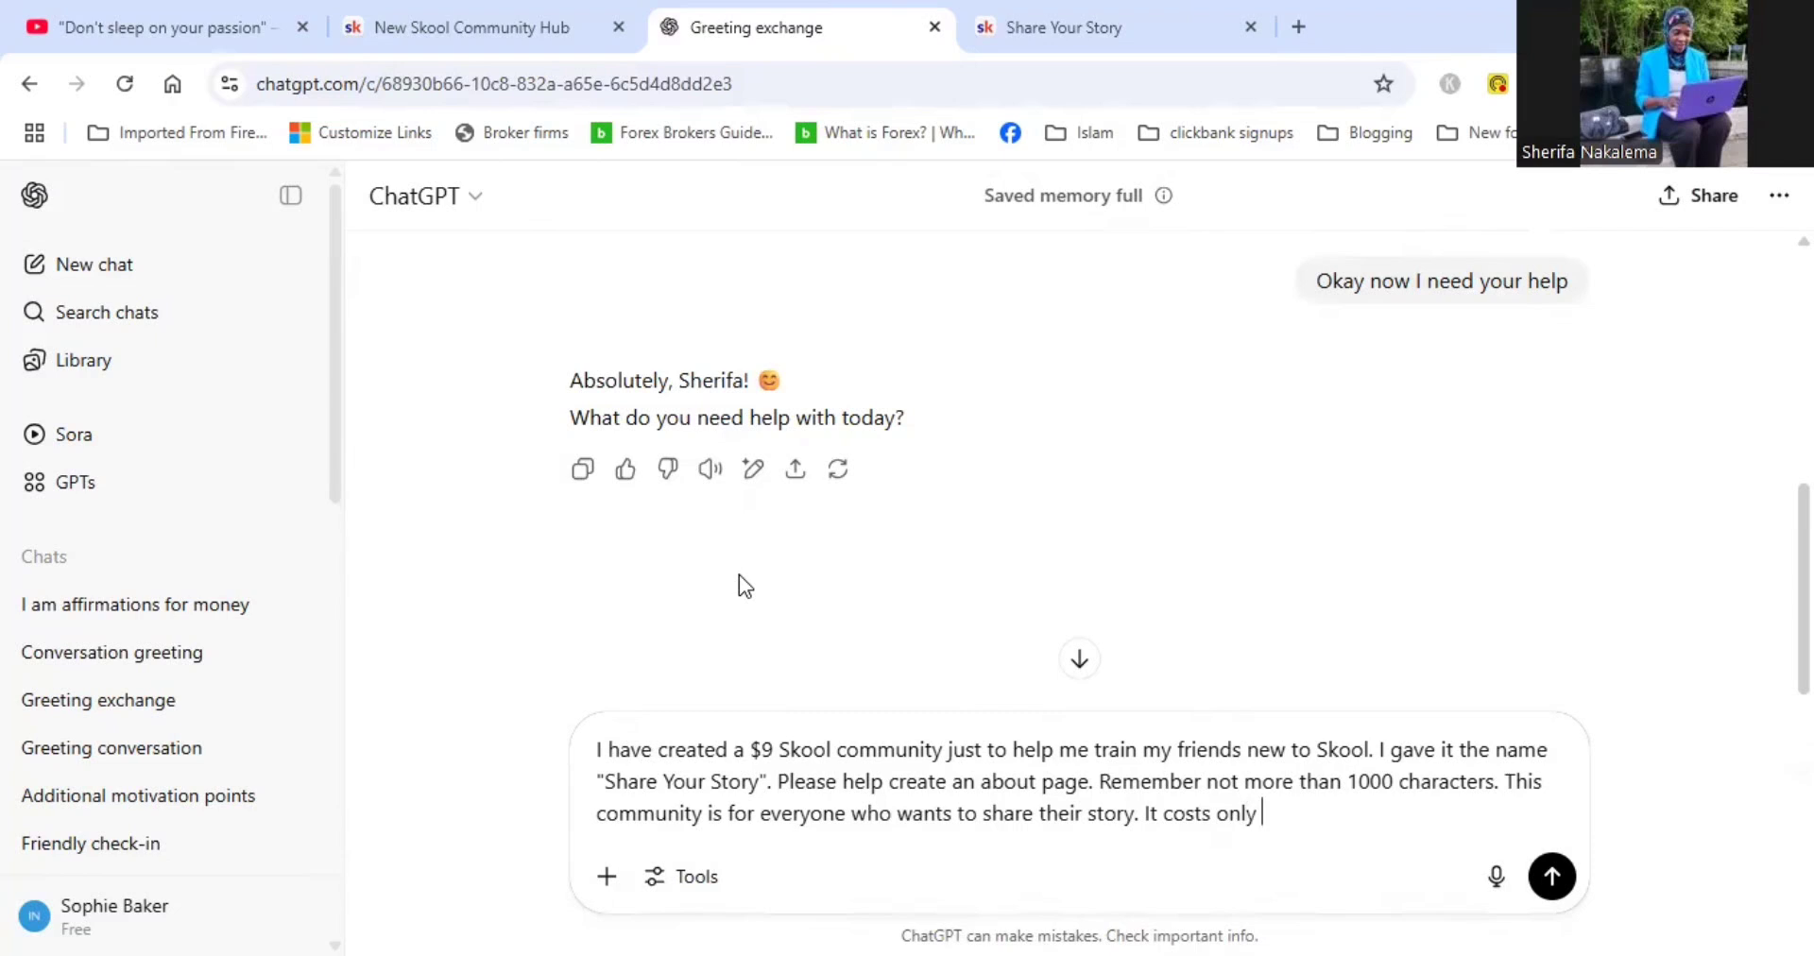
text($2 to join but wi)
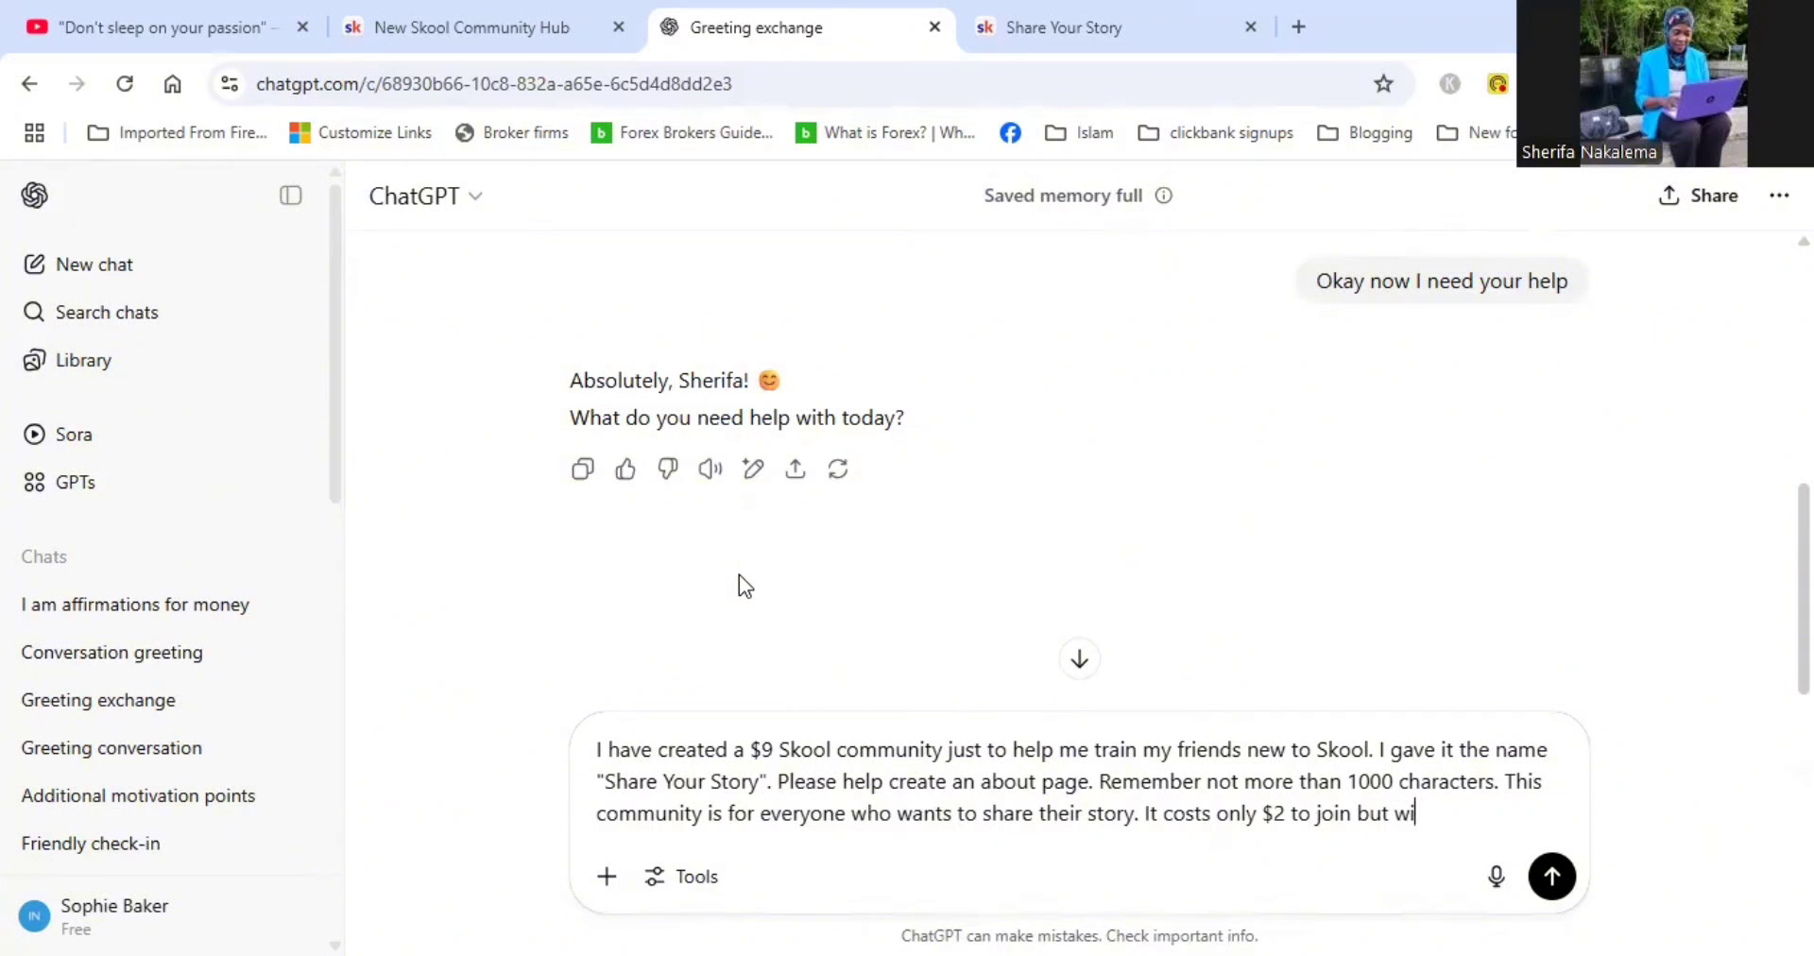
text(ll sopon change the pr)
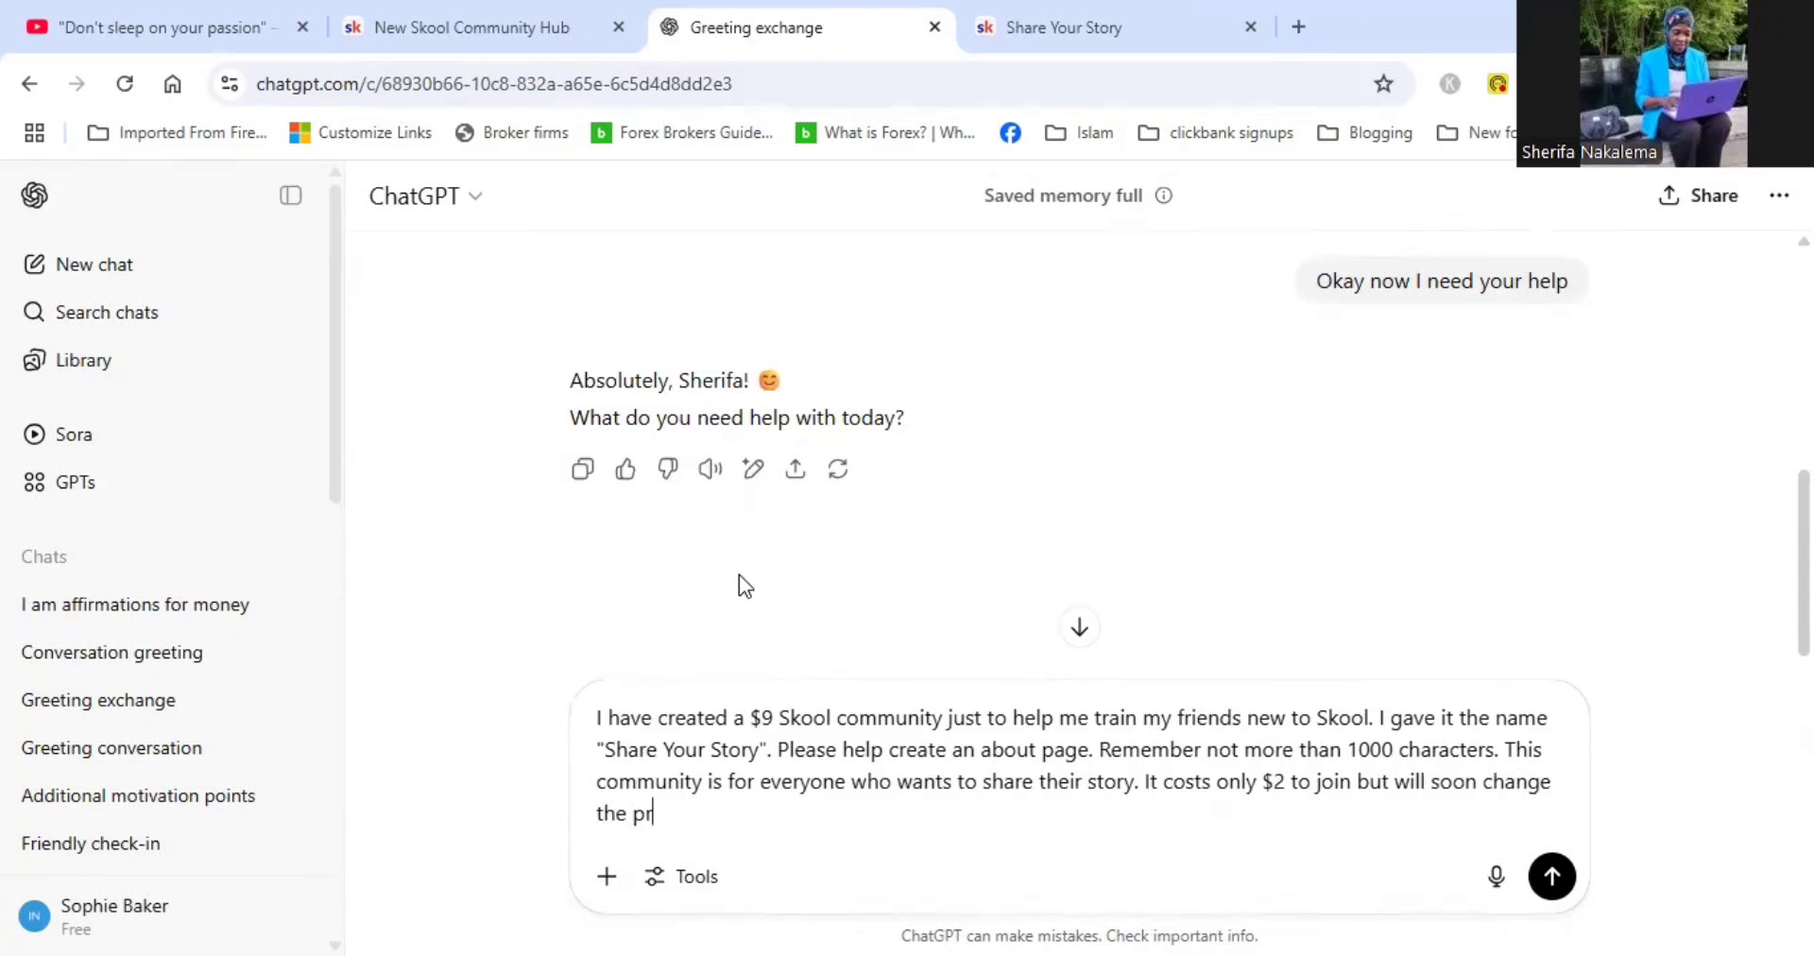
text(ice to $5 per month)
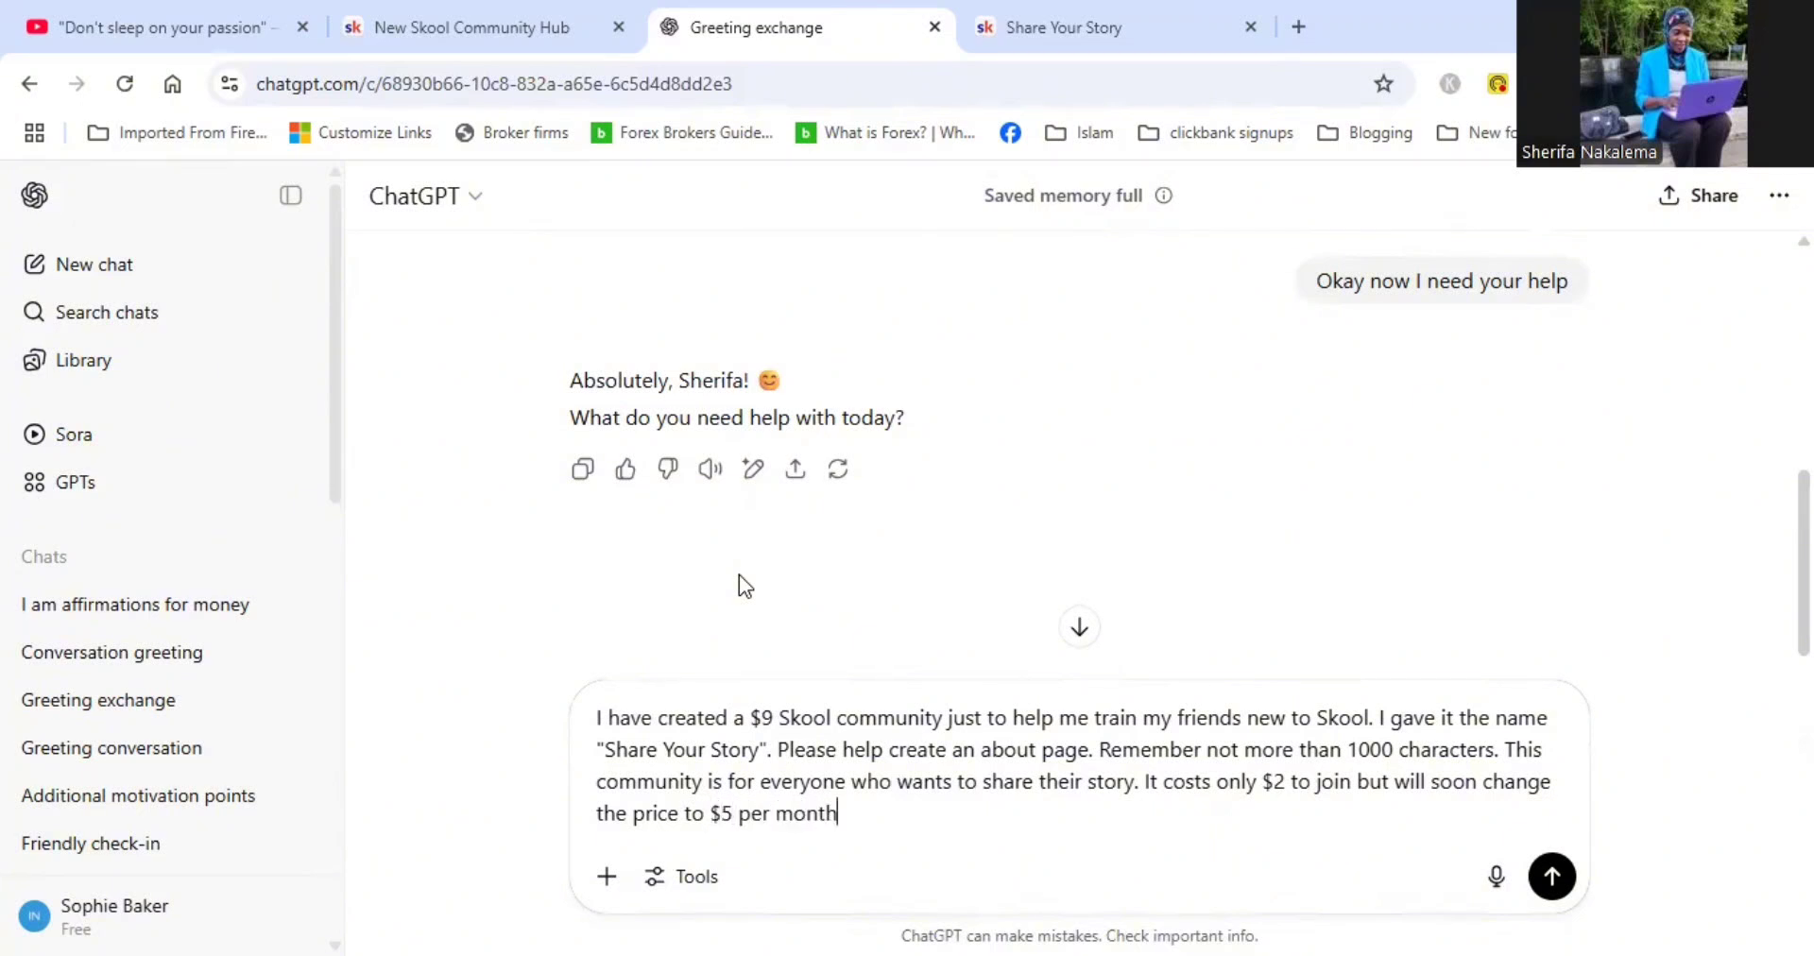
text(.  Please mention)
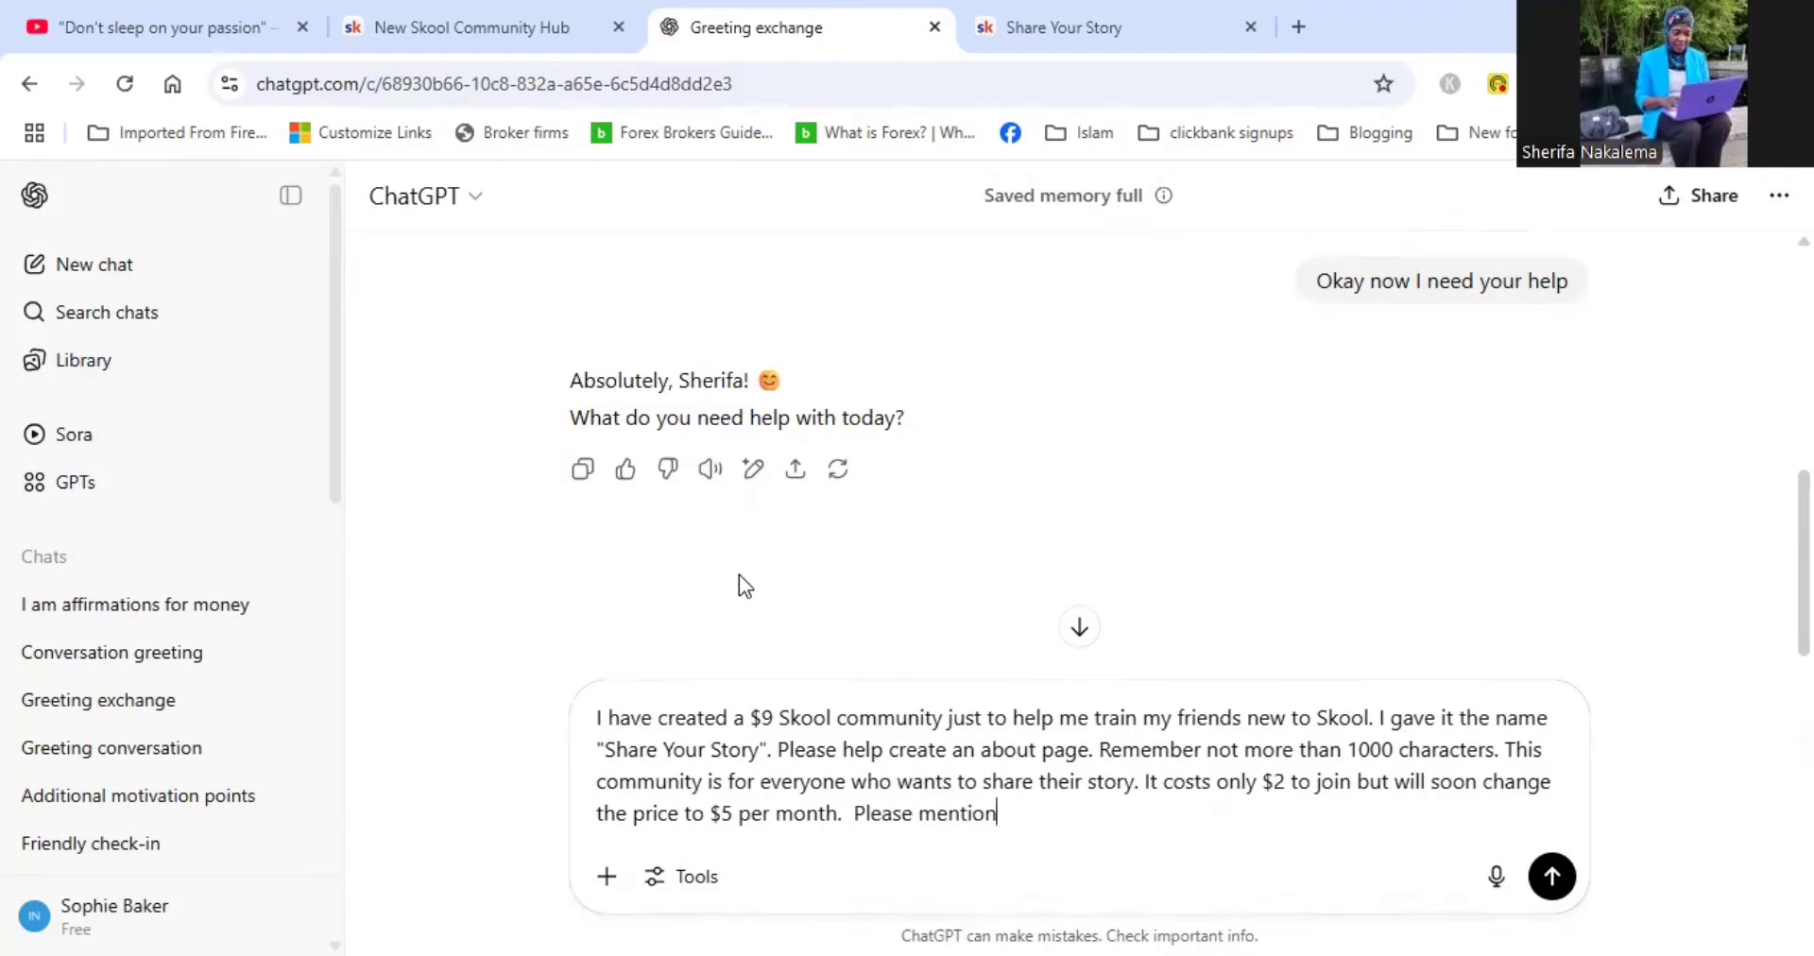
text( thisfor urgency)
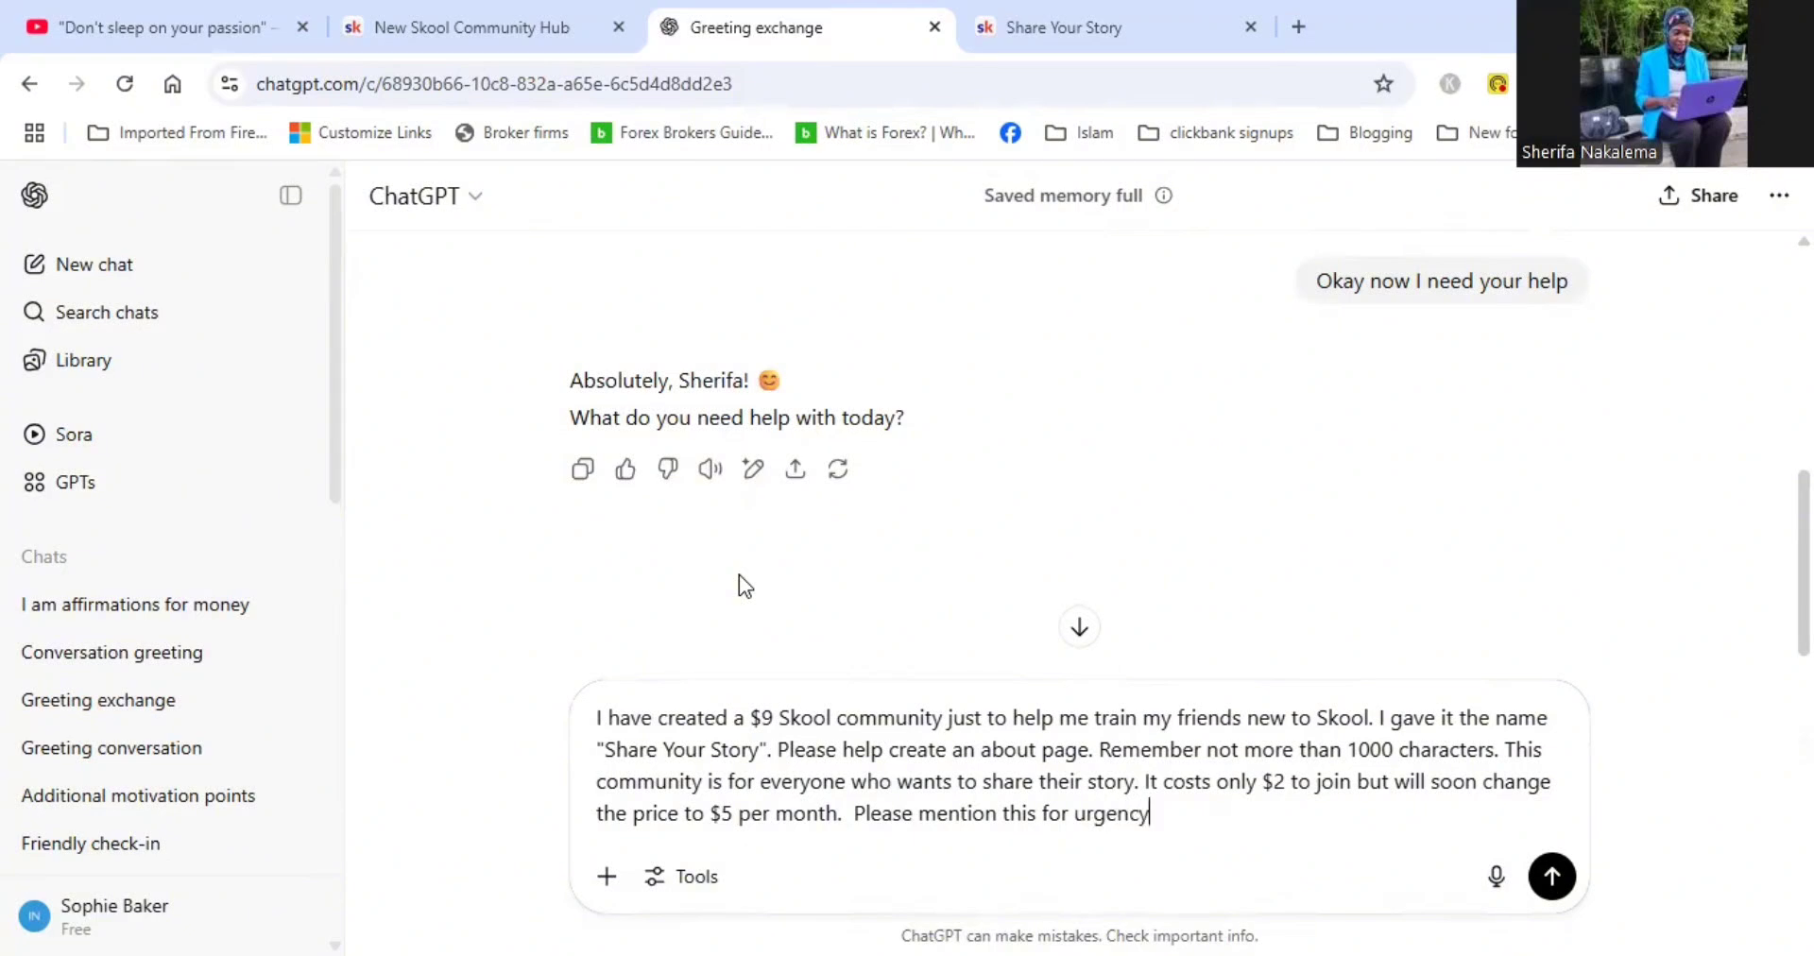
key(Return)
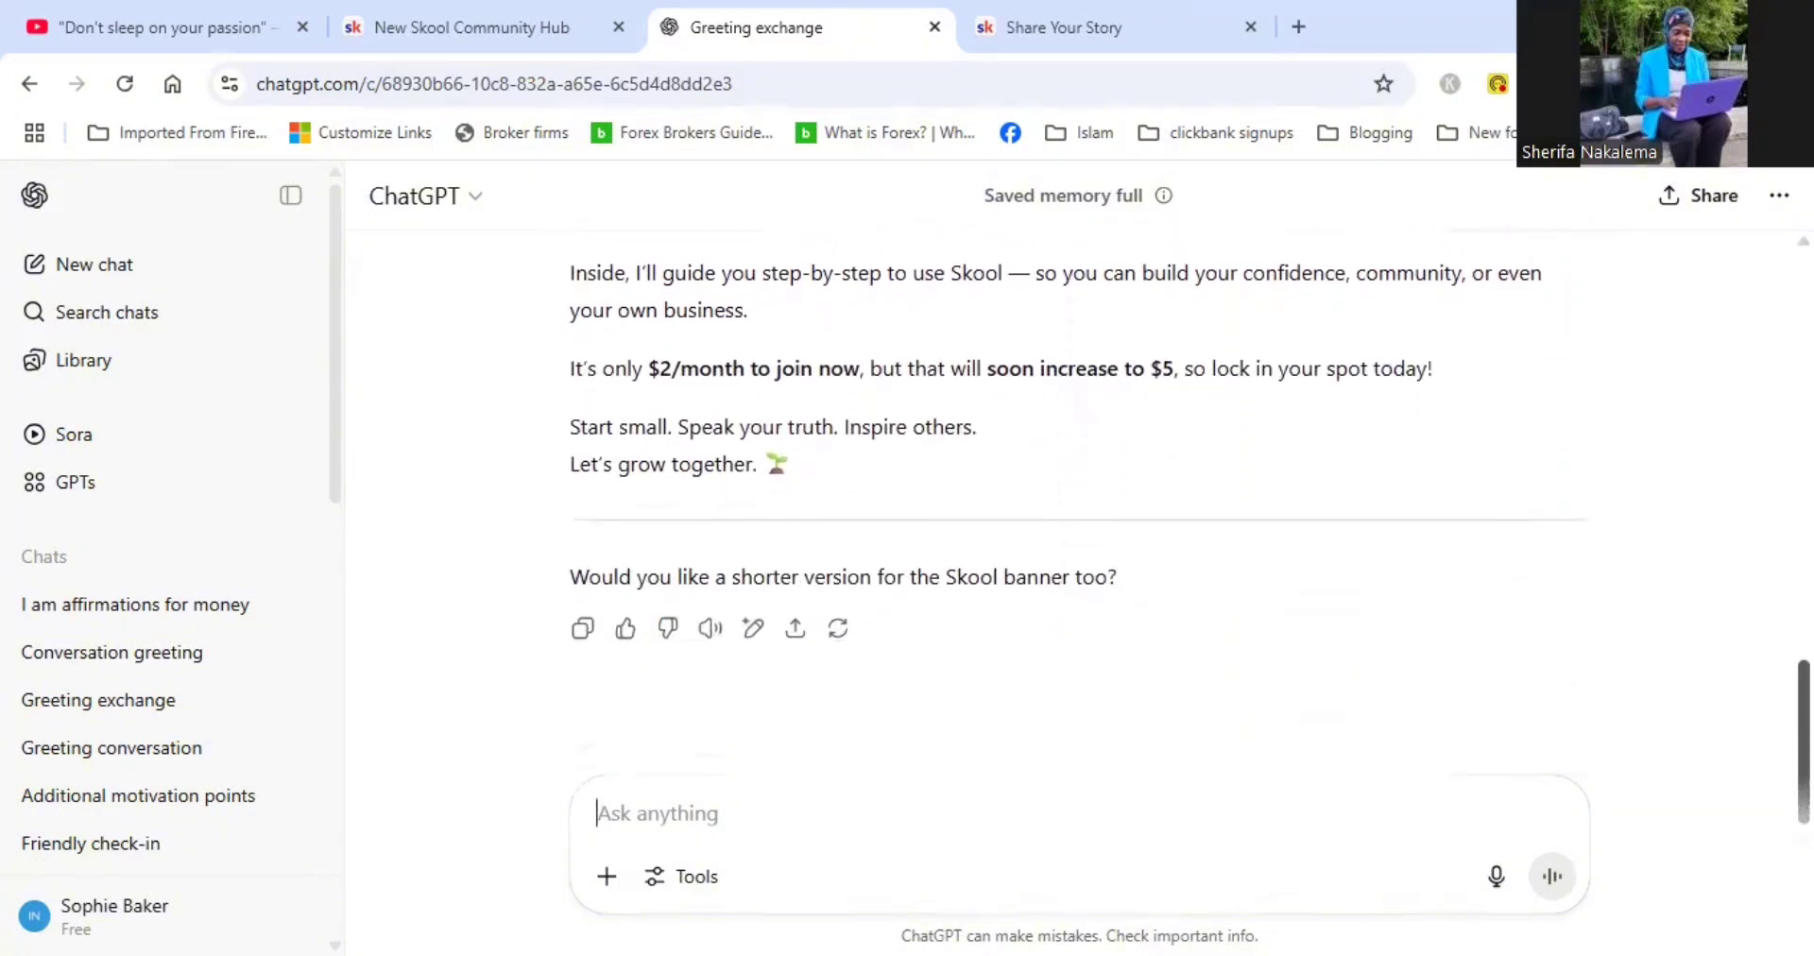
Copy the paragraph starting "Inside, I'll guide you step-by-step to use Skool" from ChatGPT's About page draft
scroll(1077, 529, up, 3)
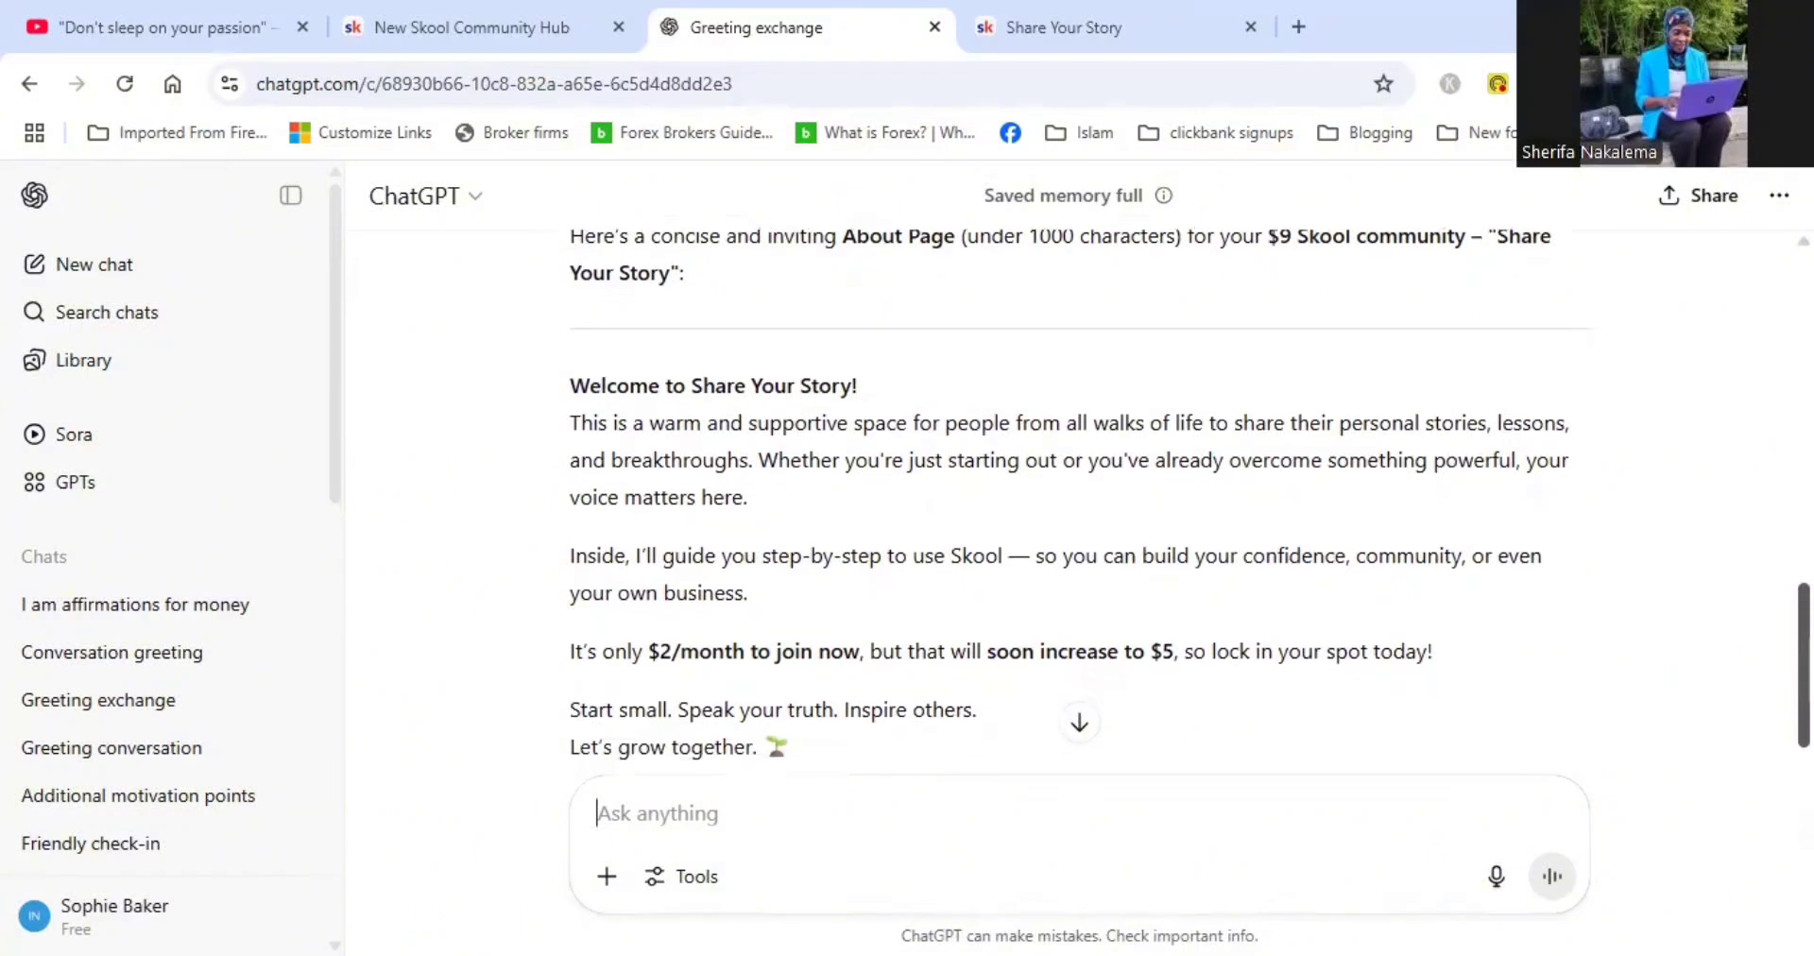
scroll(1077, 520, down, 1)
scroll(738, 536, down, 1)
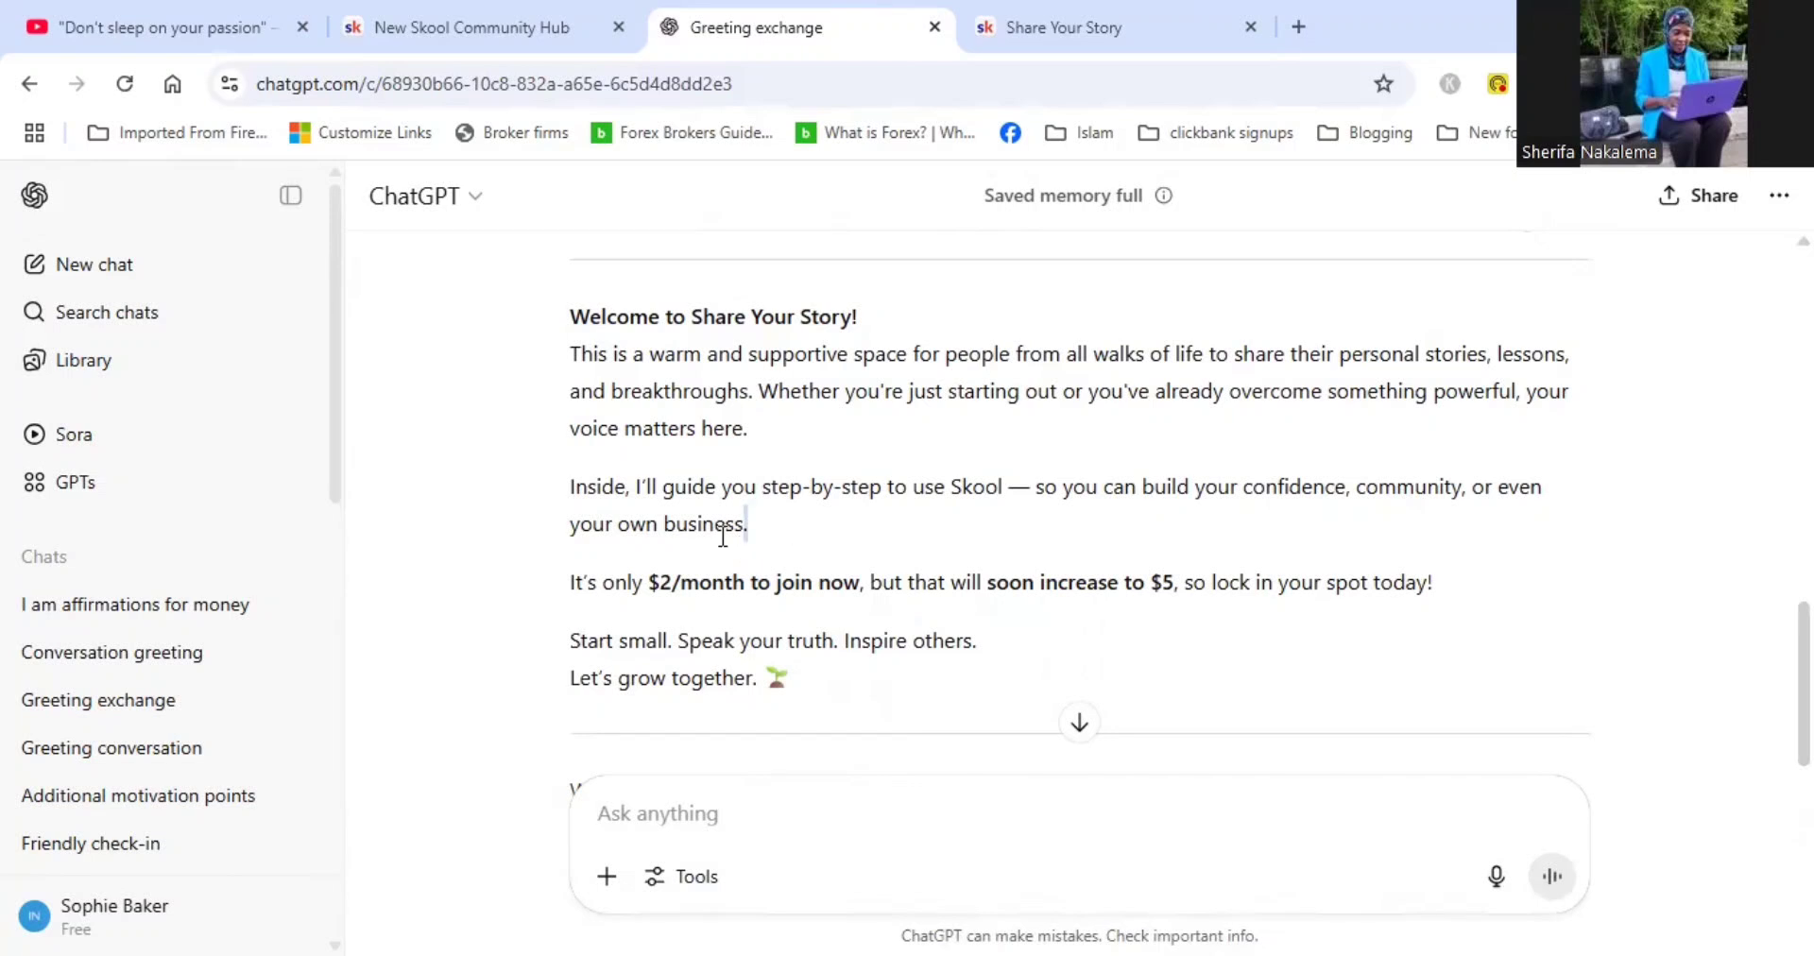
drag(723, 536, 565, 484)
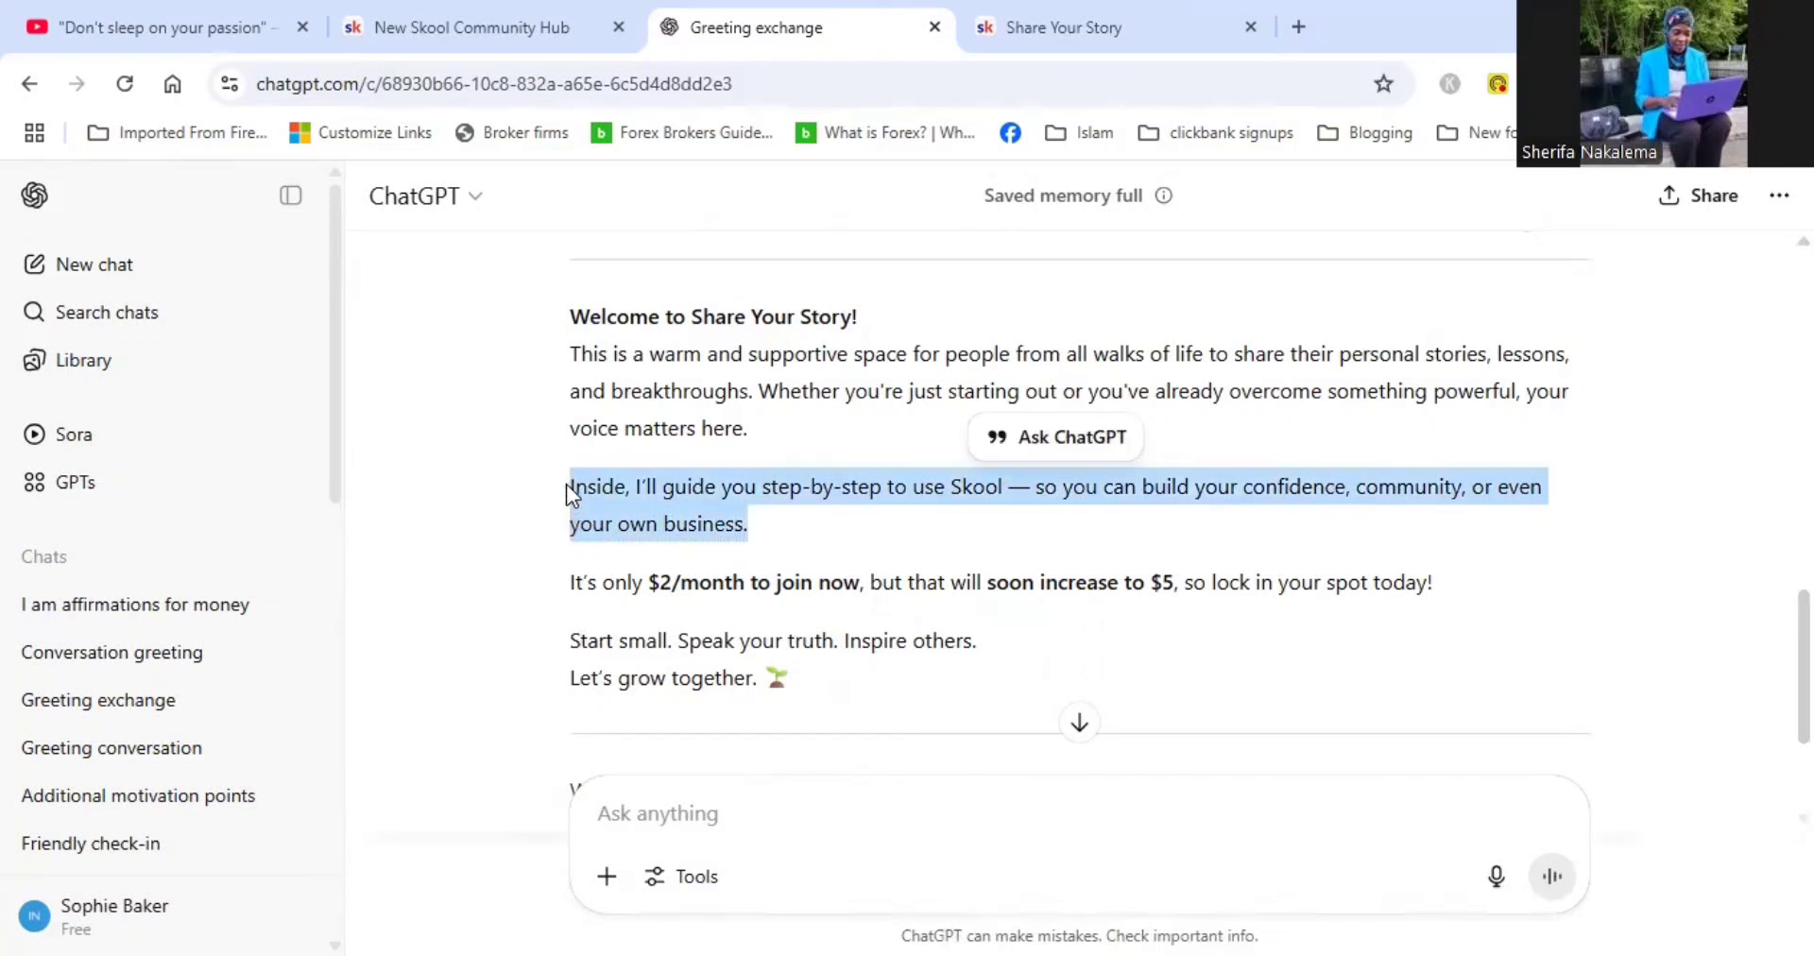
right_click(740, 508)
click(835, 531)
Send ChatGPT the request "Please remove this part:" followed by the copied paragraph
scroll(960, 733, down, 2)
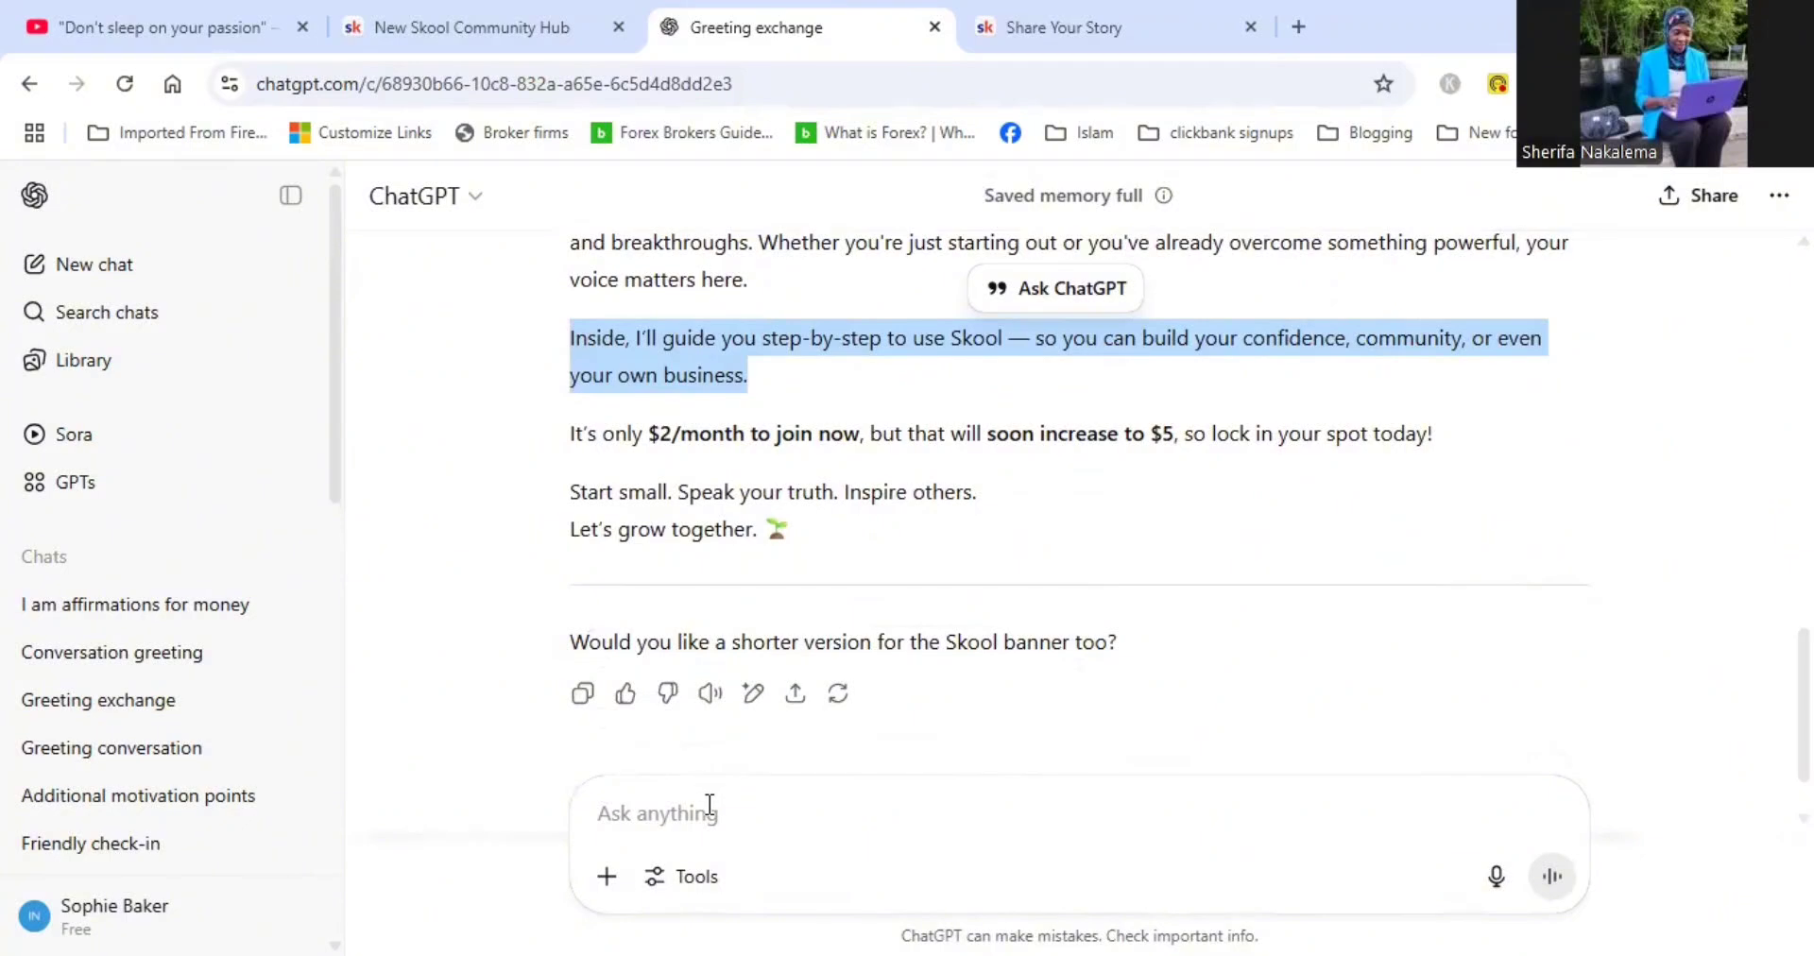
click(710, 804)
text(P)
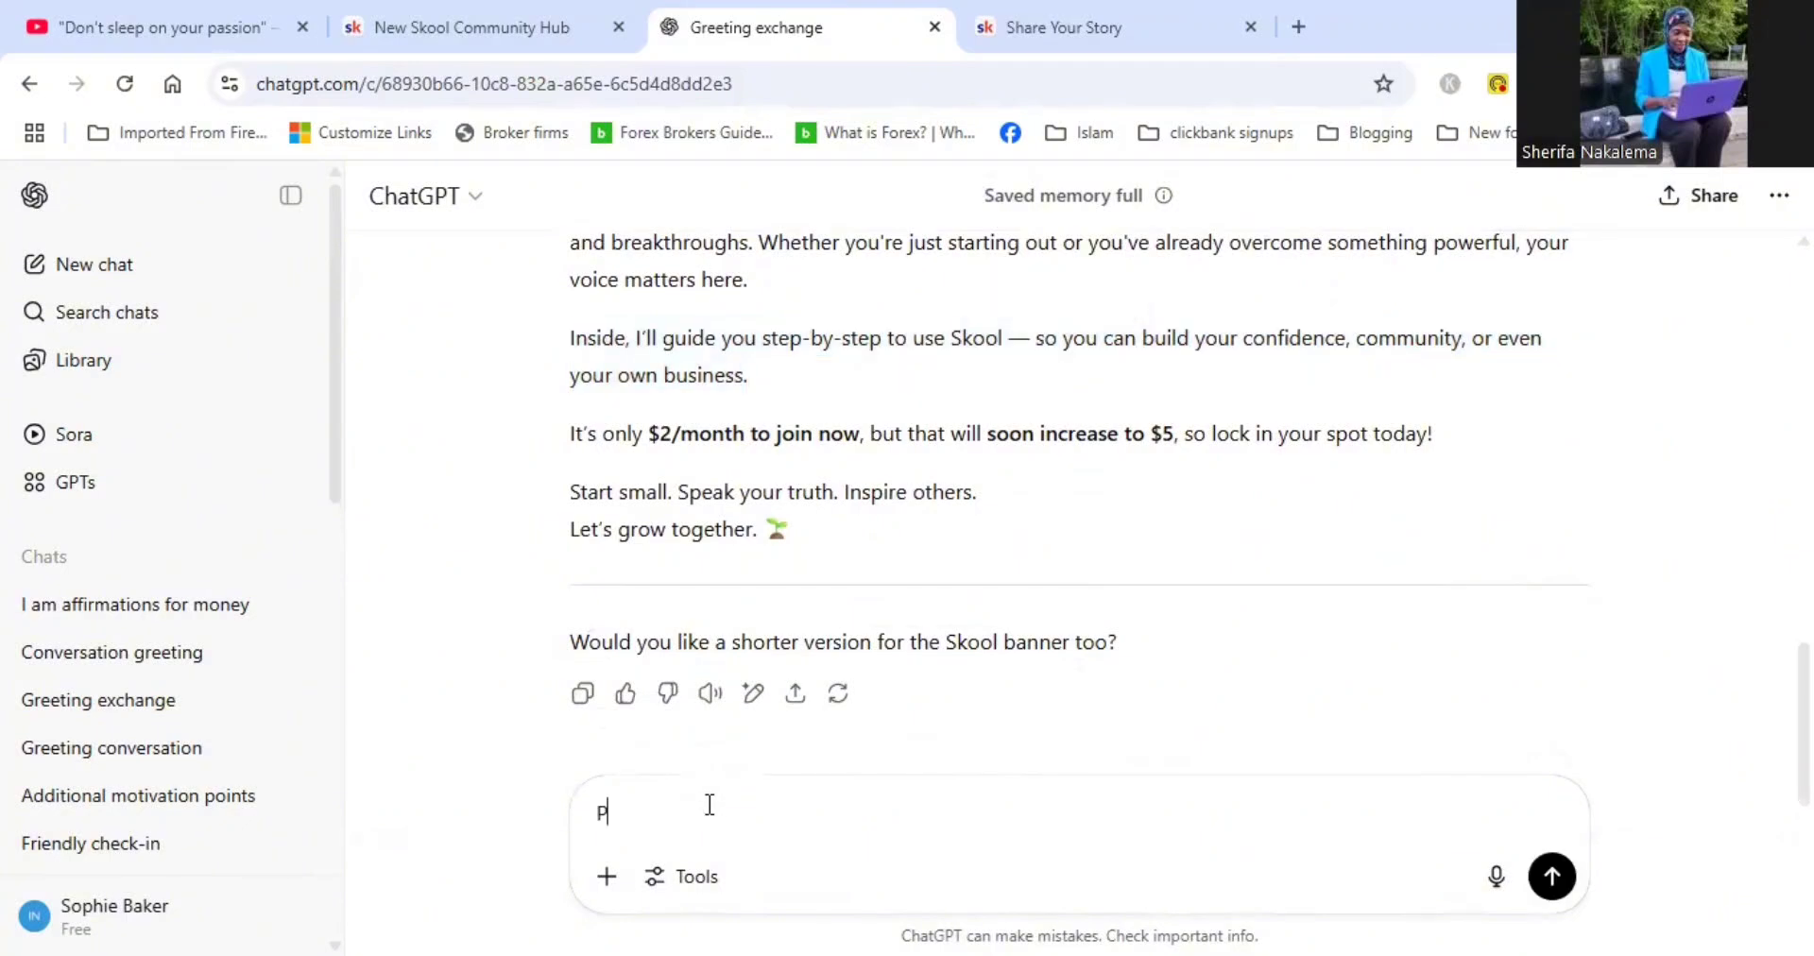
text(lease remove this part:)
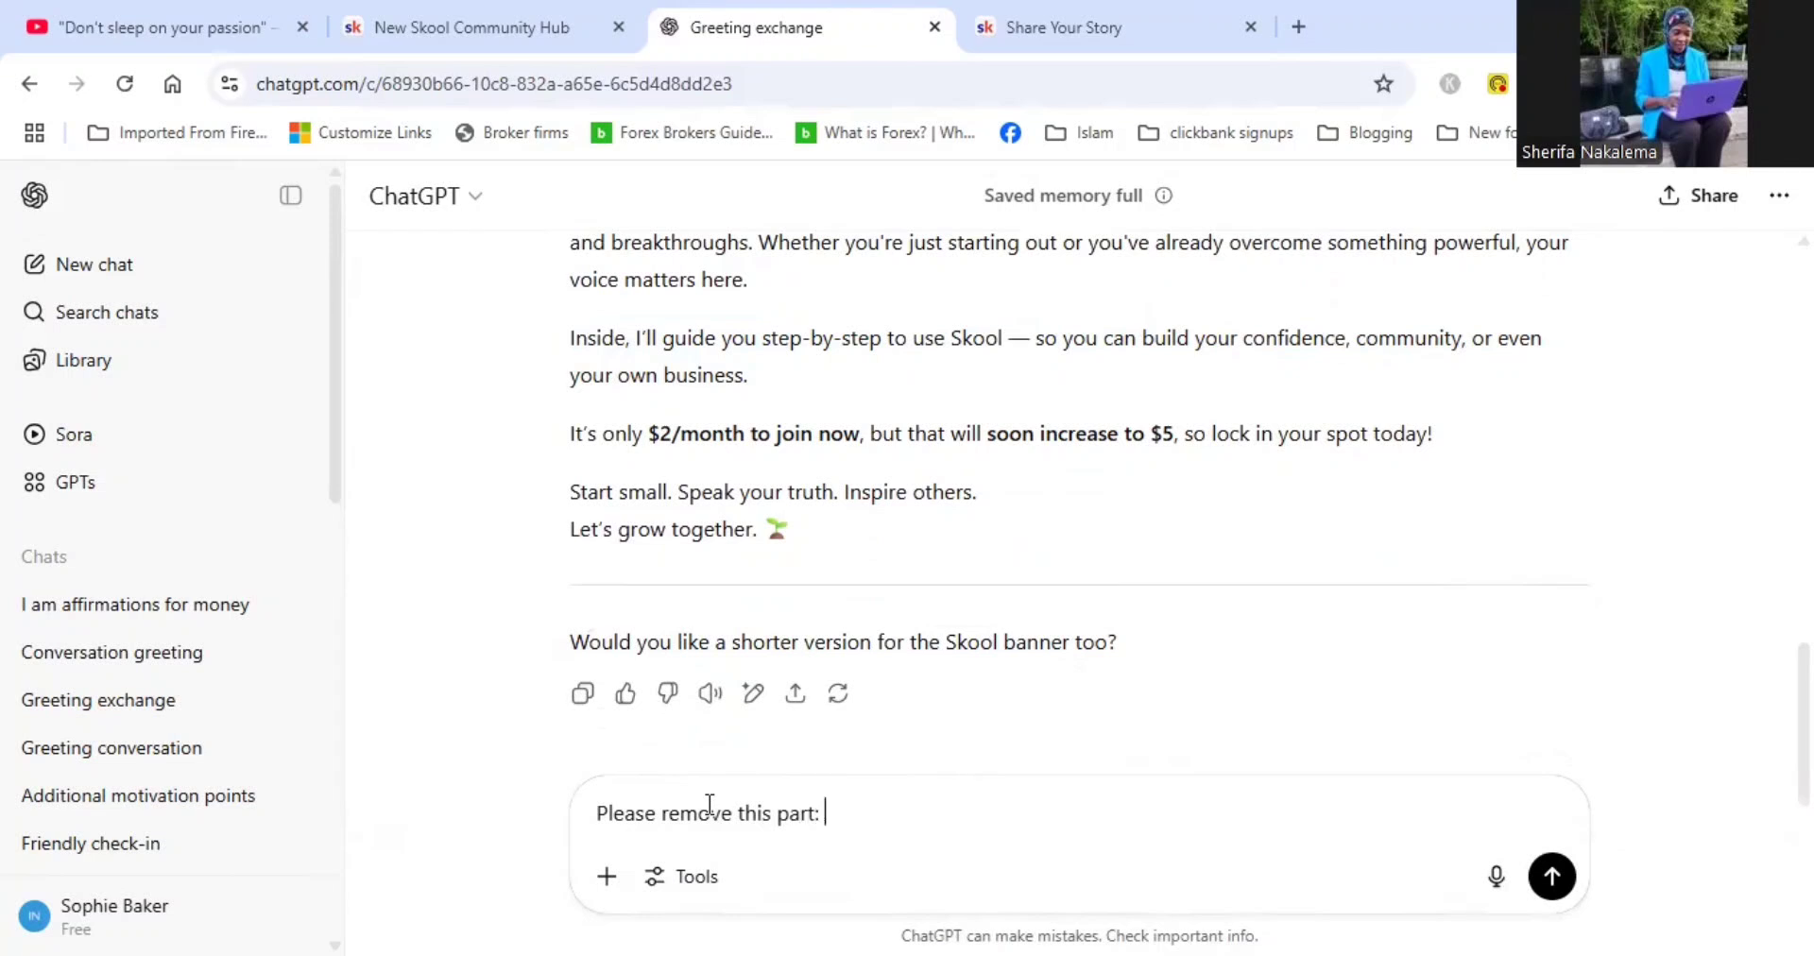
right_click(863, 821)
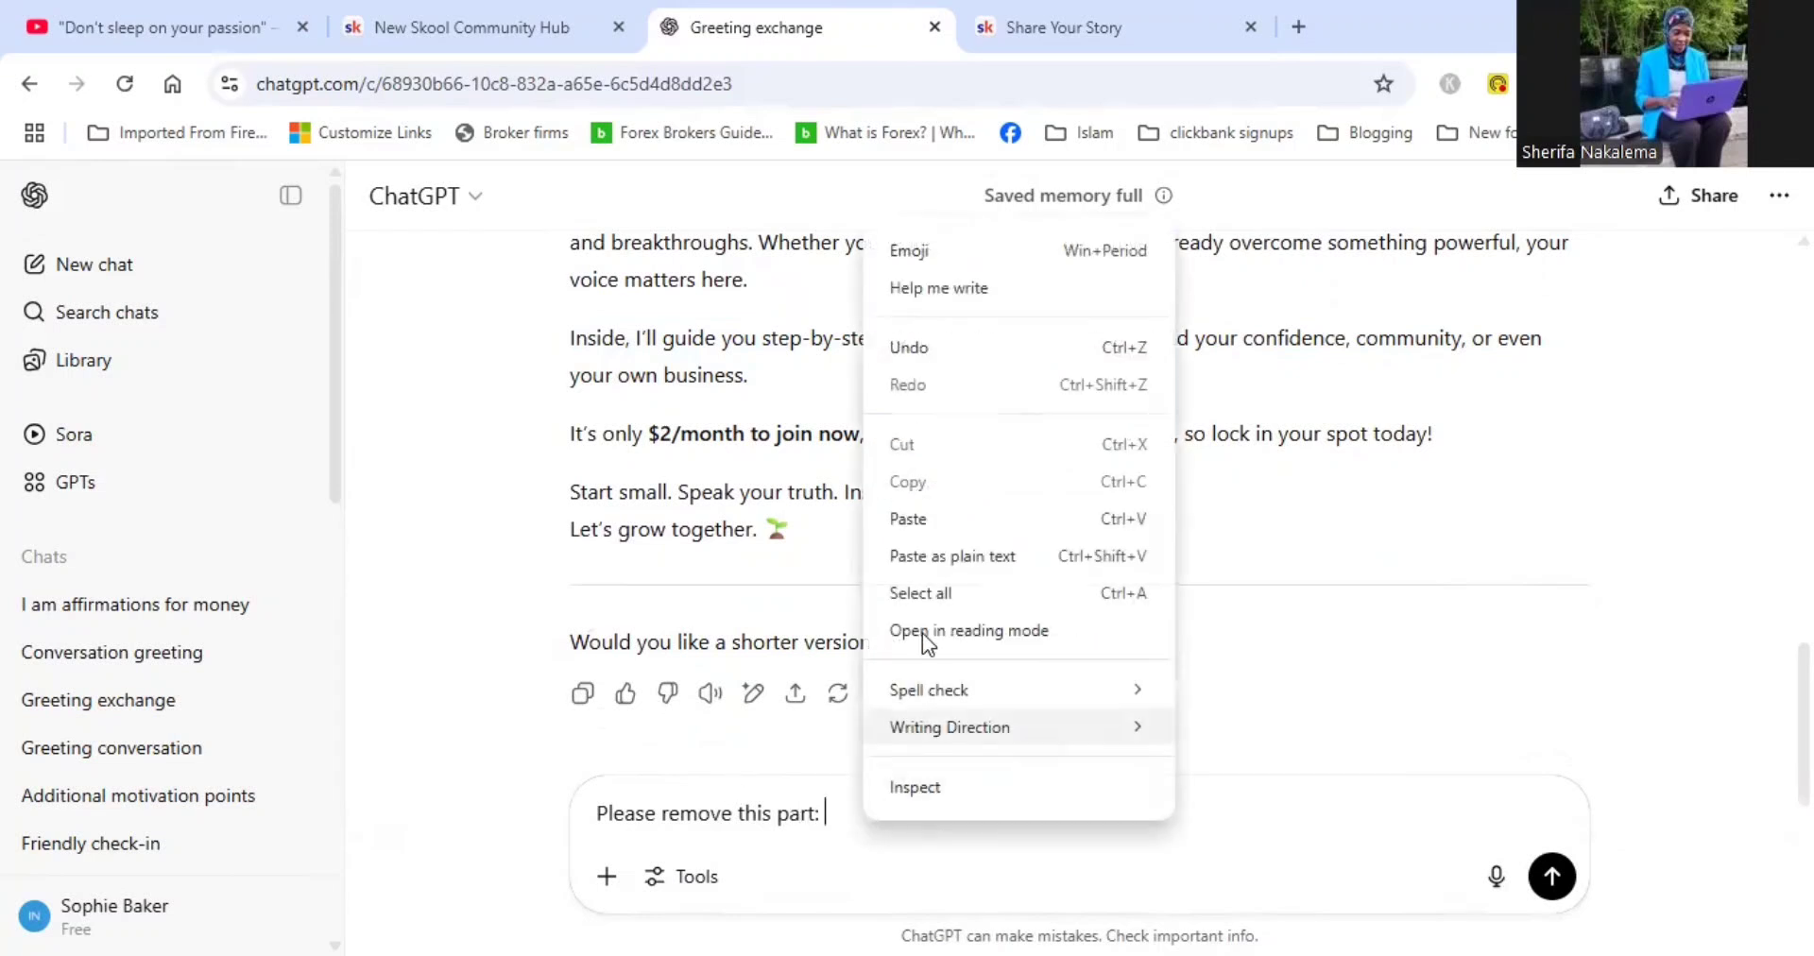
click(908, 519)
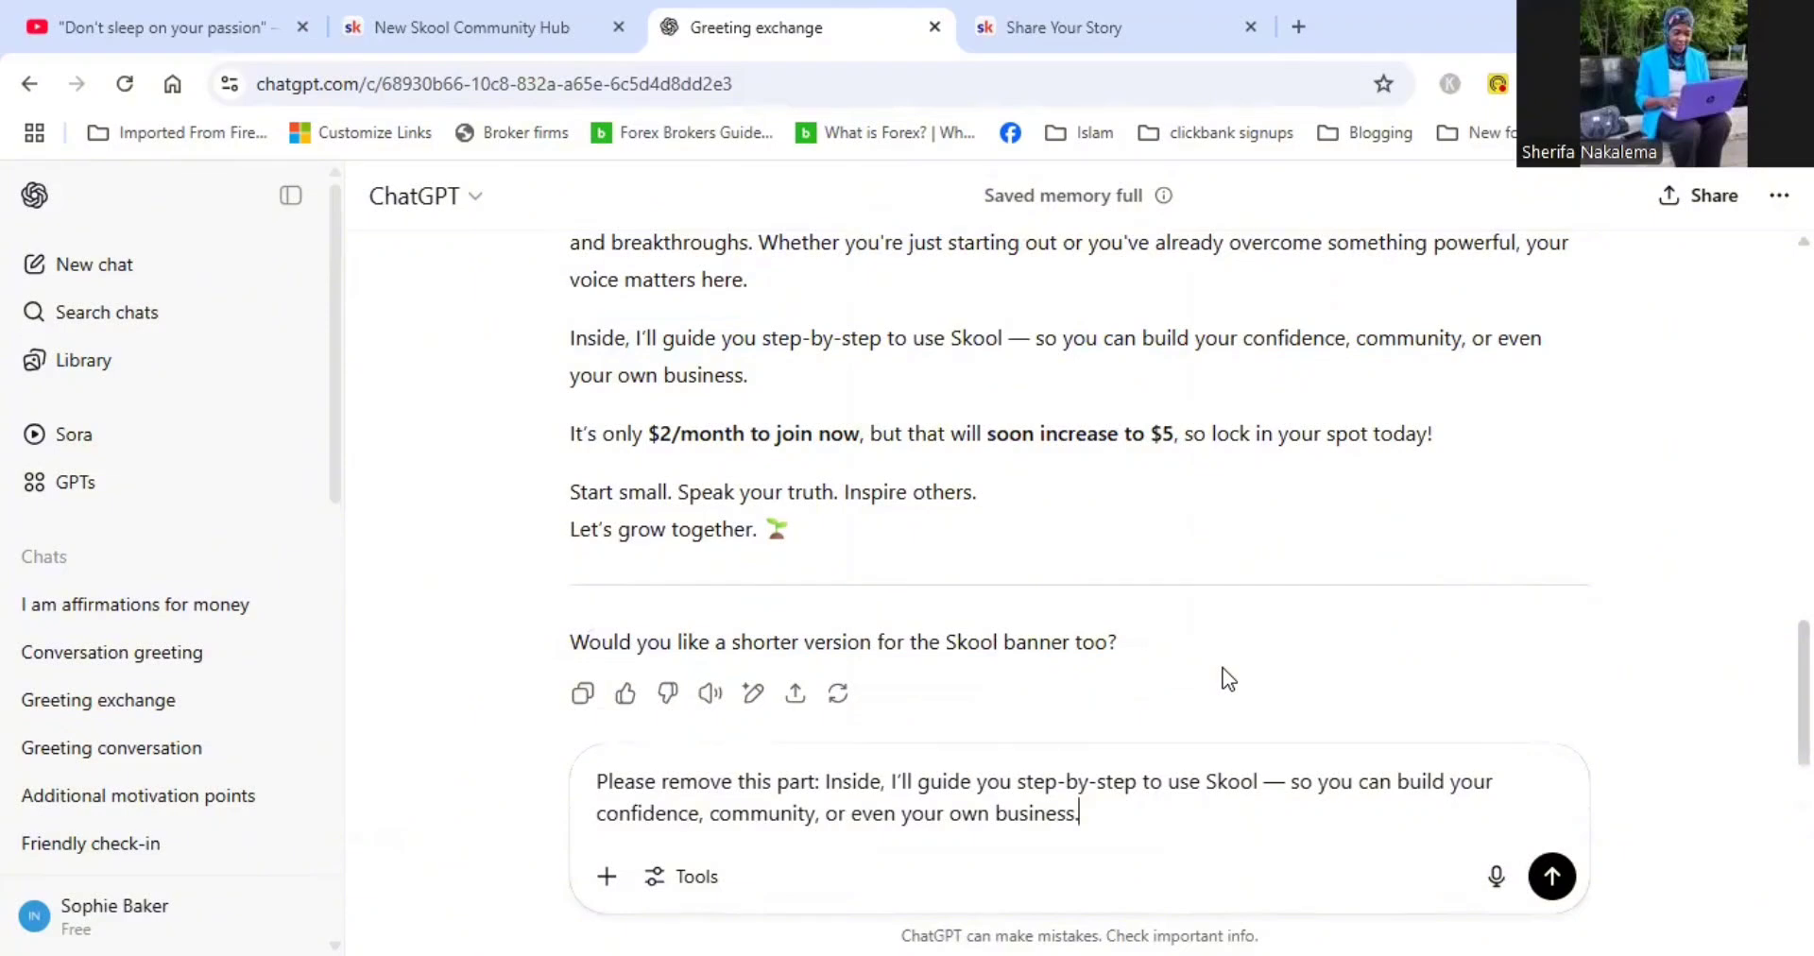
key(Return)
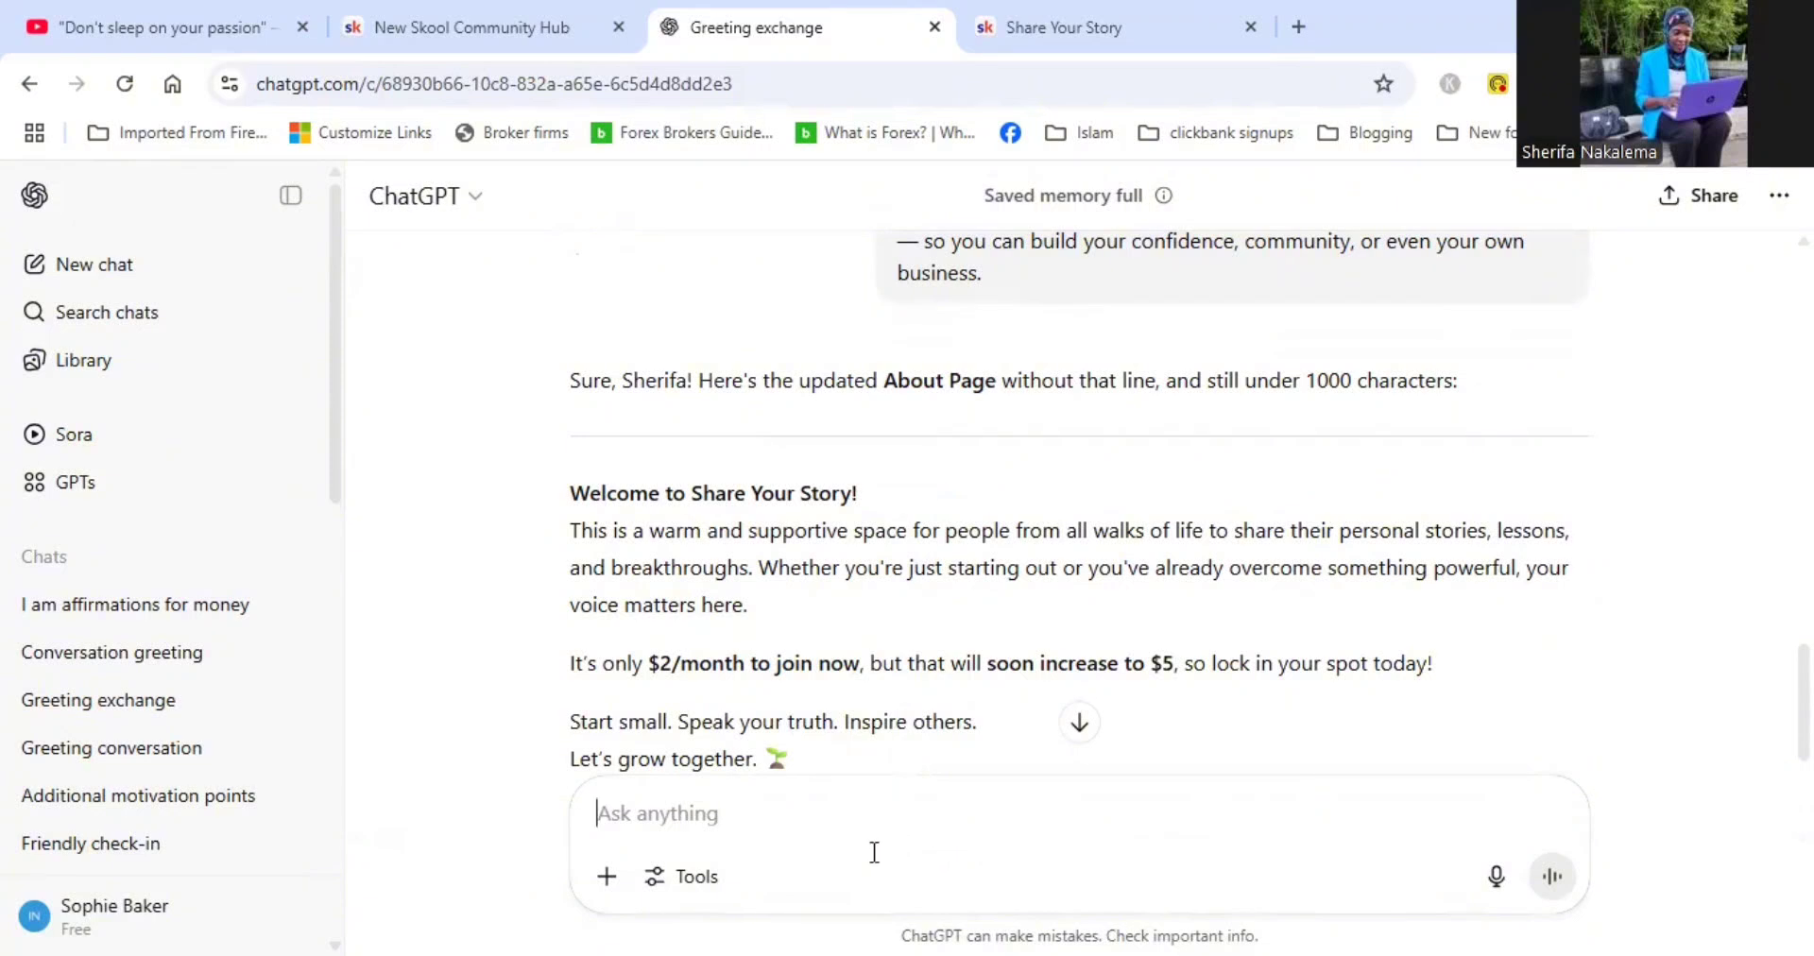
Begin a ChatGPT message: "I think I could mention that if your story is liked by other members I will consider sitting down"
text(I think I)
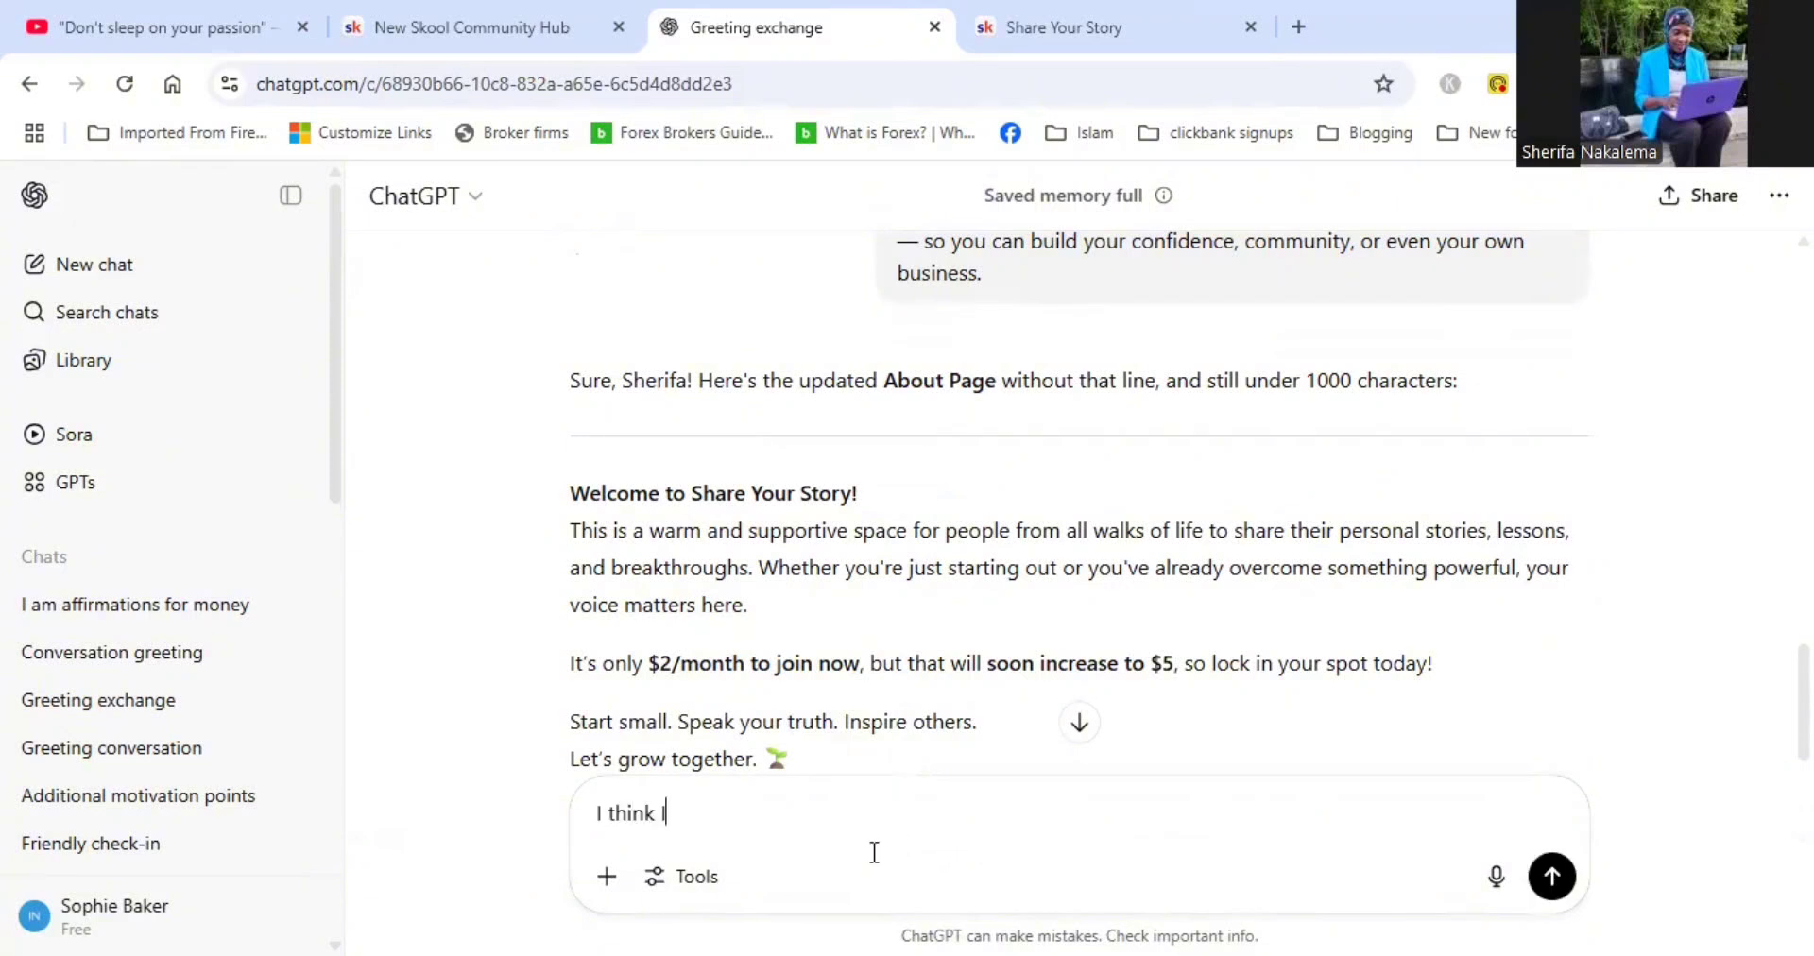
text( could mention that )
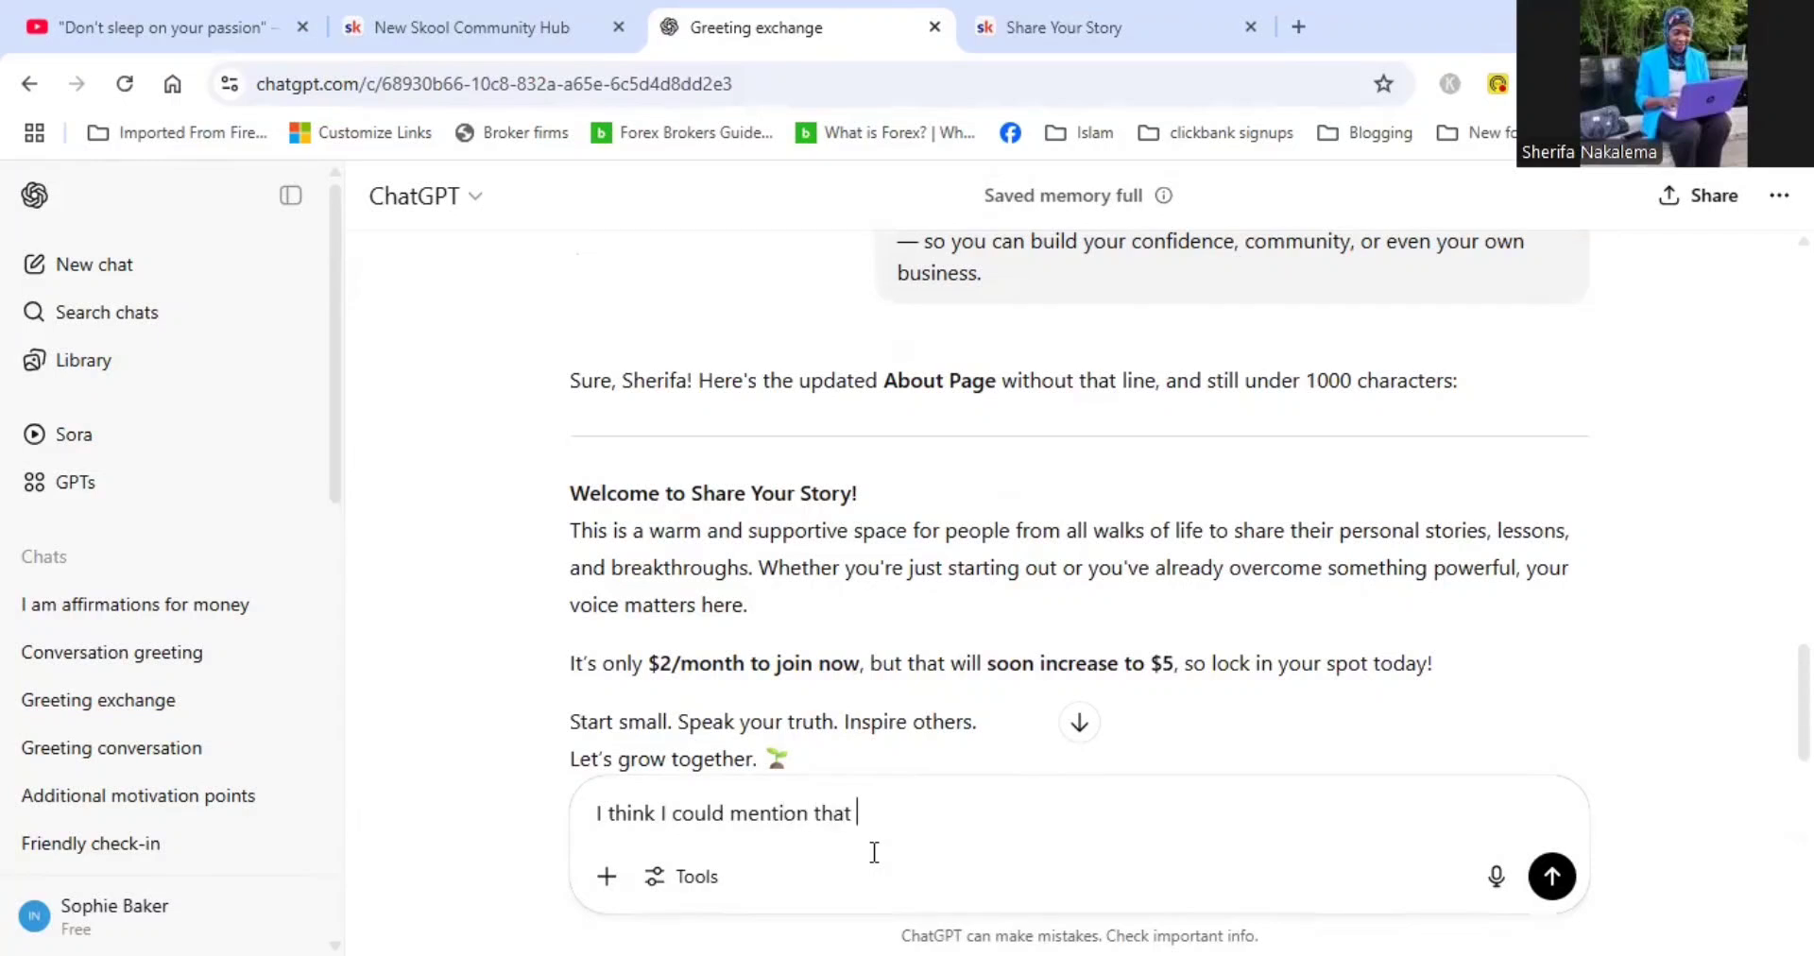
text(if your story is liked )
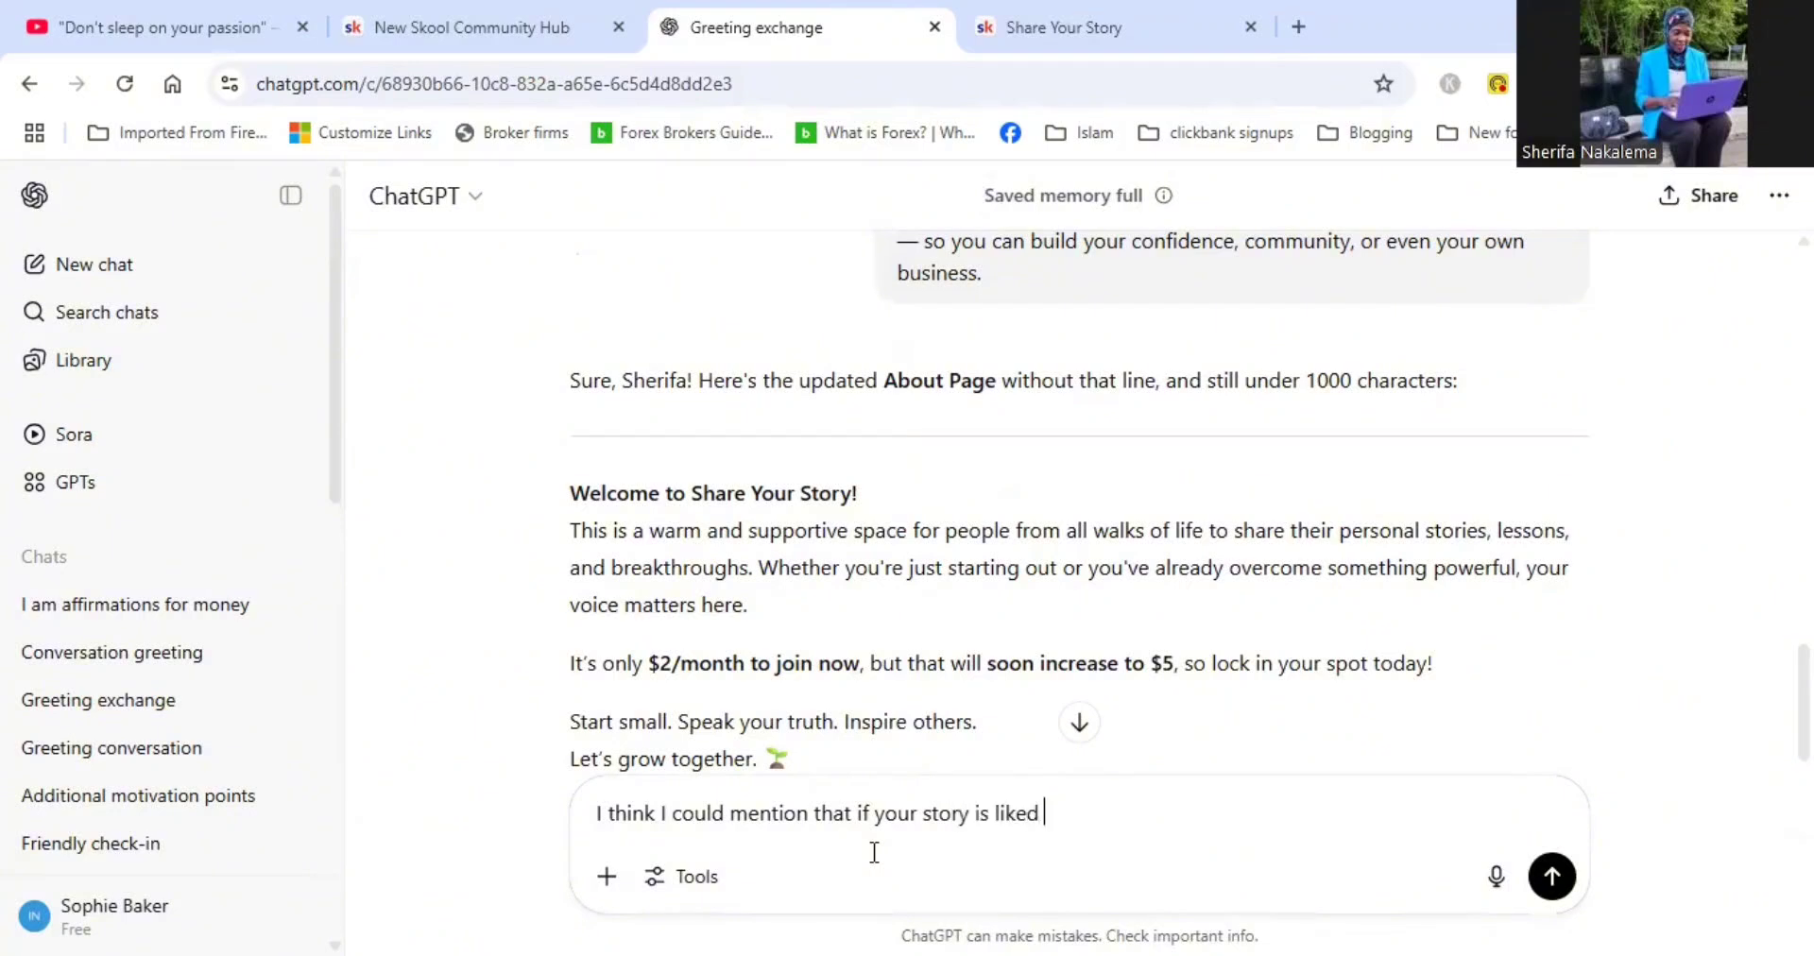
text(by other members)
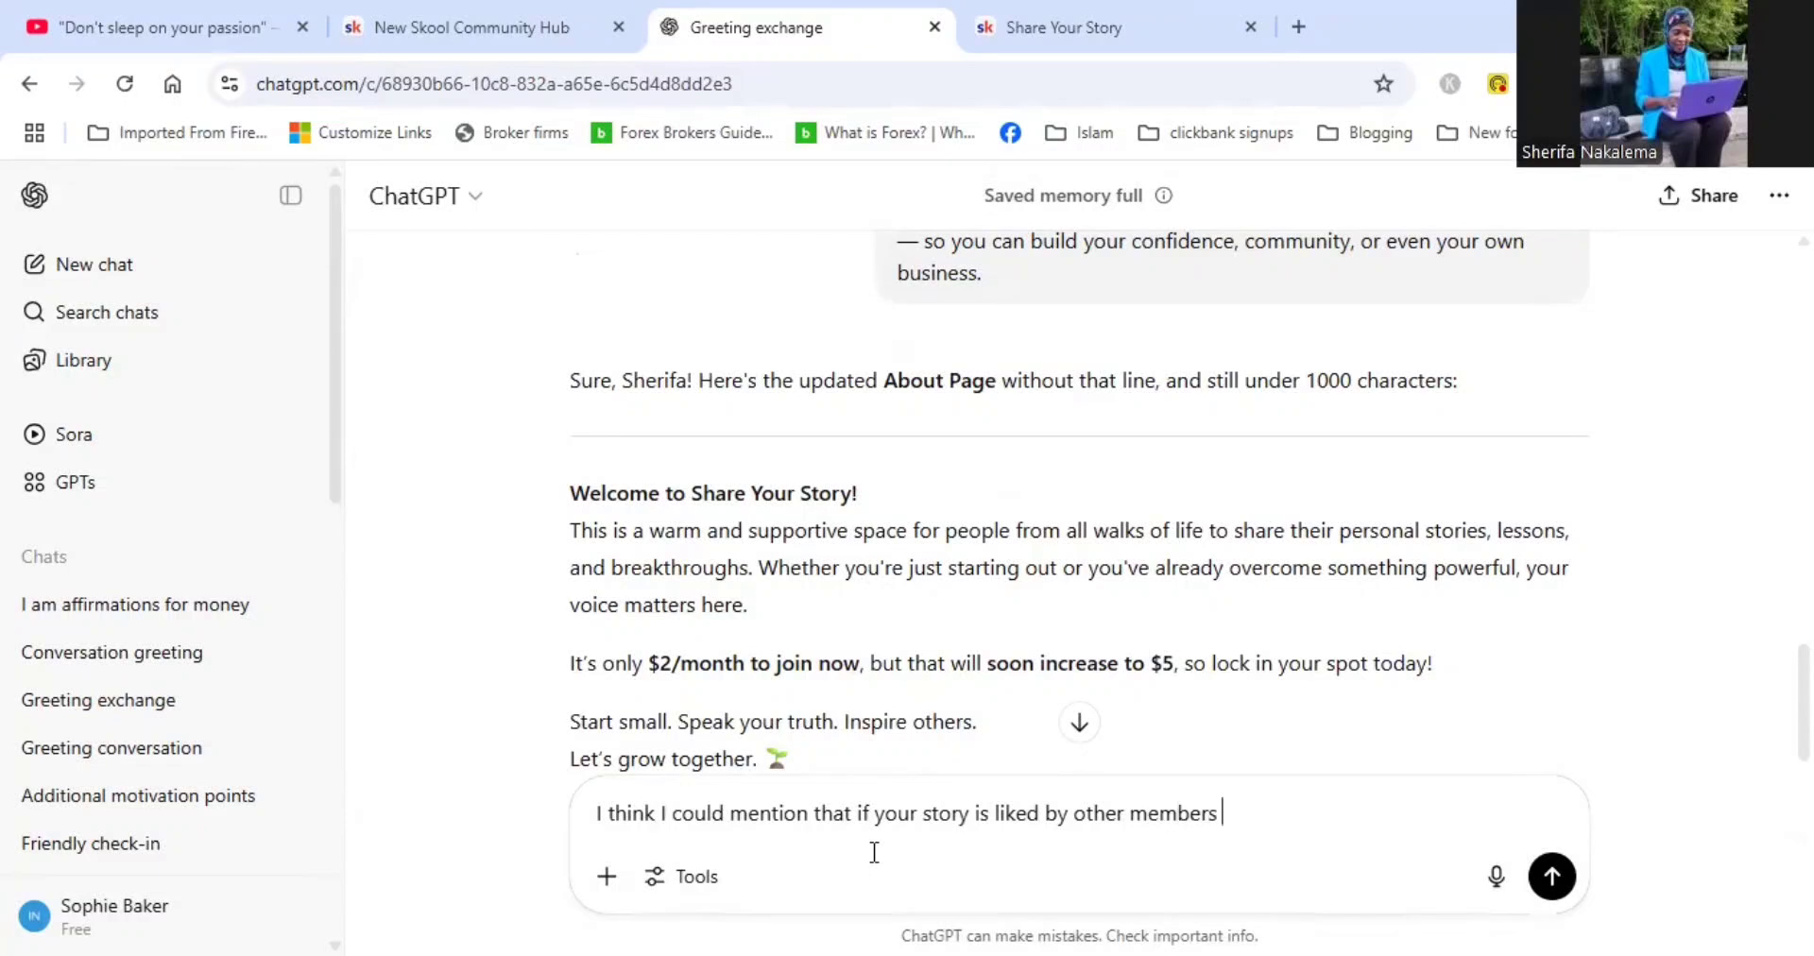
text( I will conside)
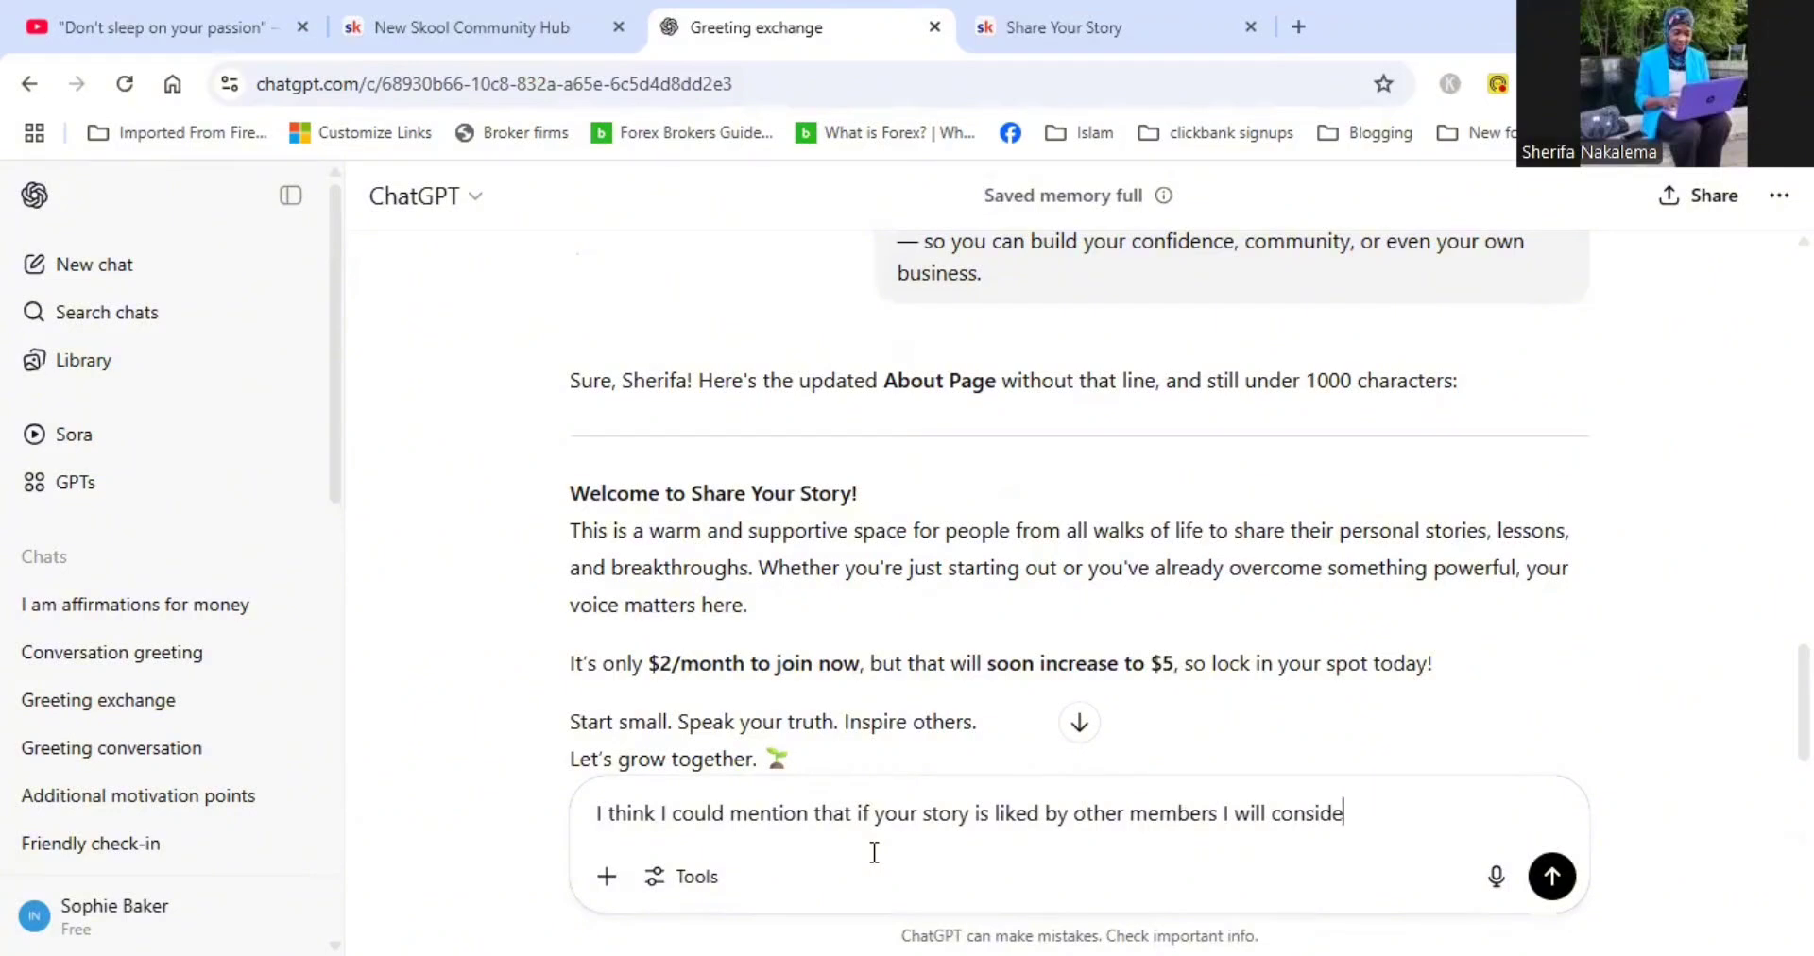
text(r inte)
key(BackSpace)
key(BackSpace)
key(BackSpace)
text(sitting down)
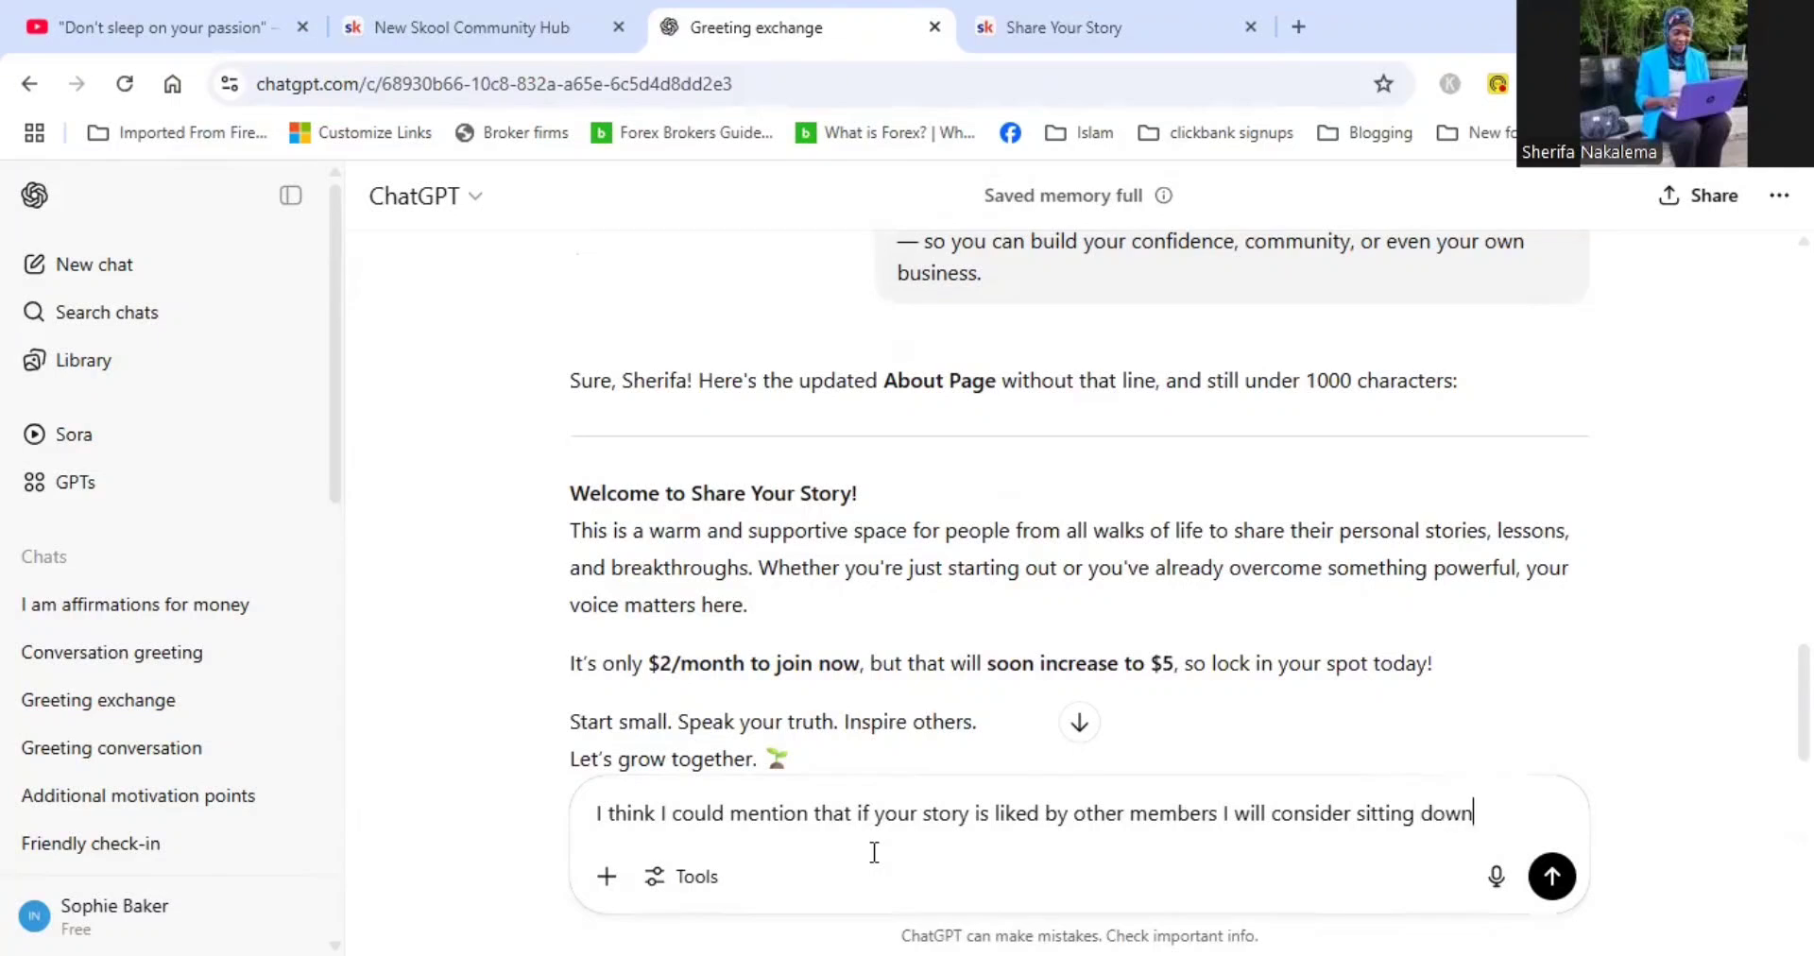
Complete the message with "with you to share it on camera if you choose to, and I will have it inside for others to watch" and send it
text( with you to share i)
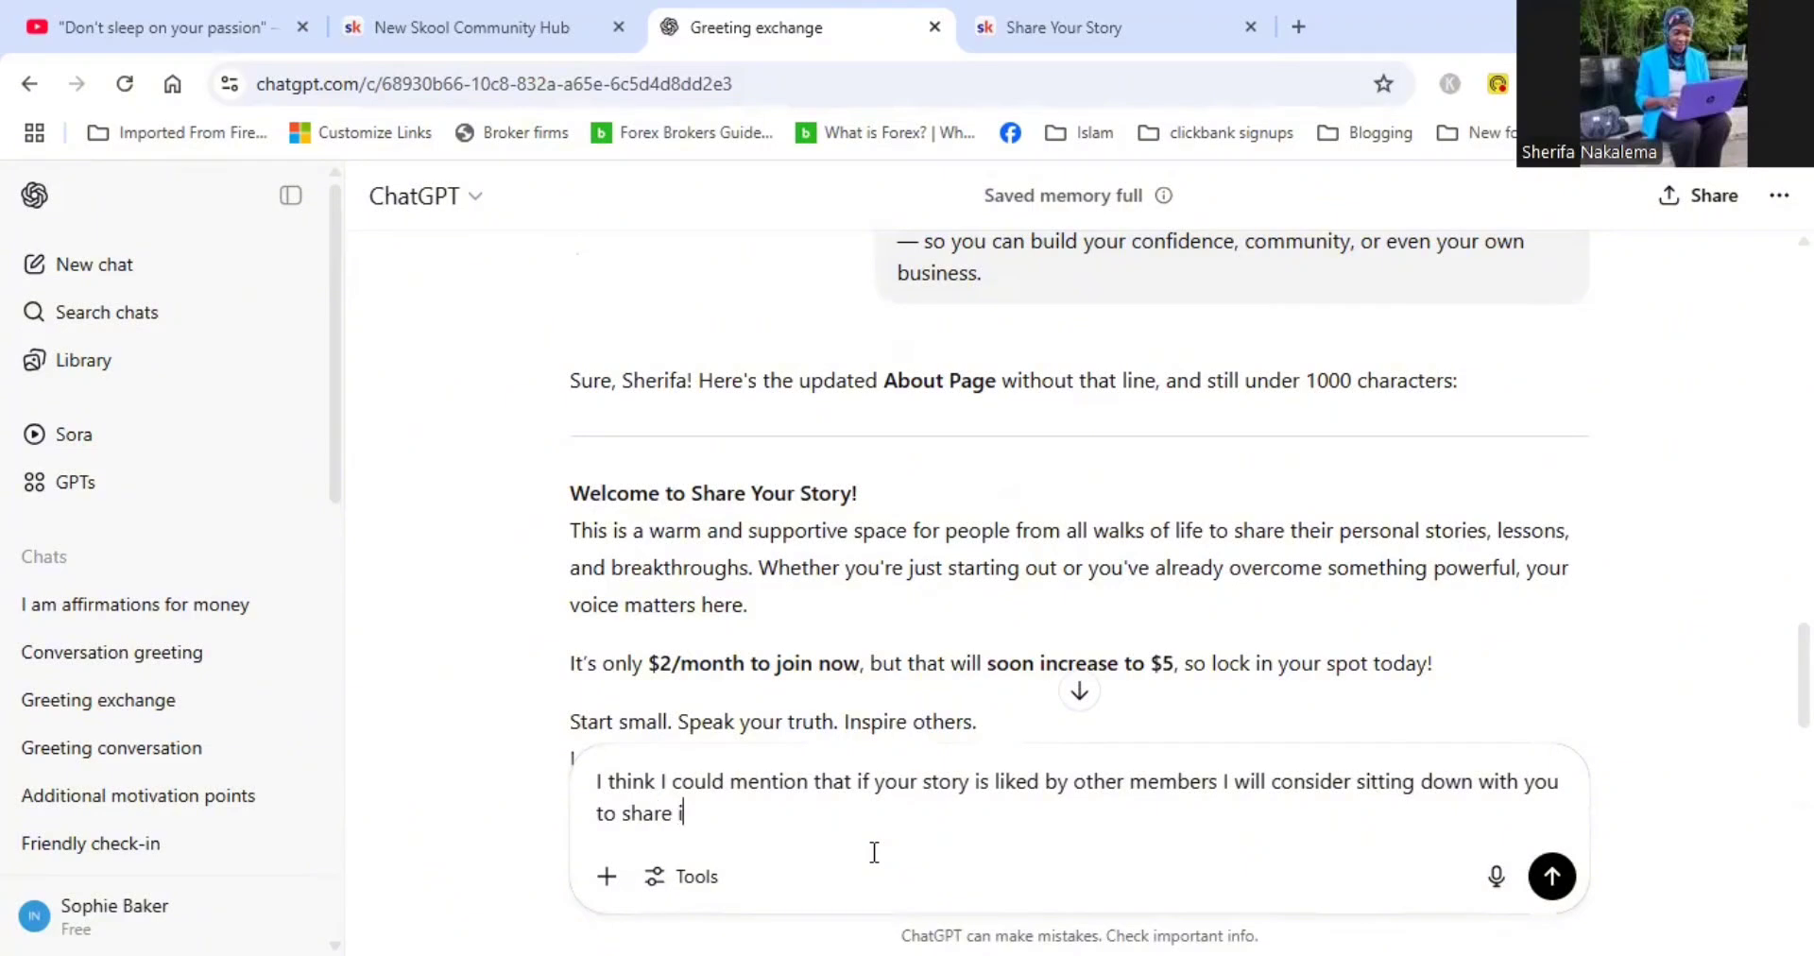
text(t on camera if you c)
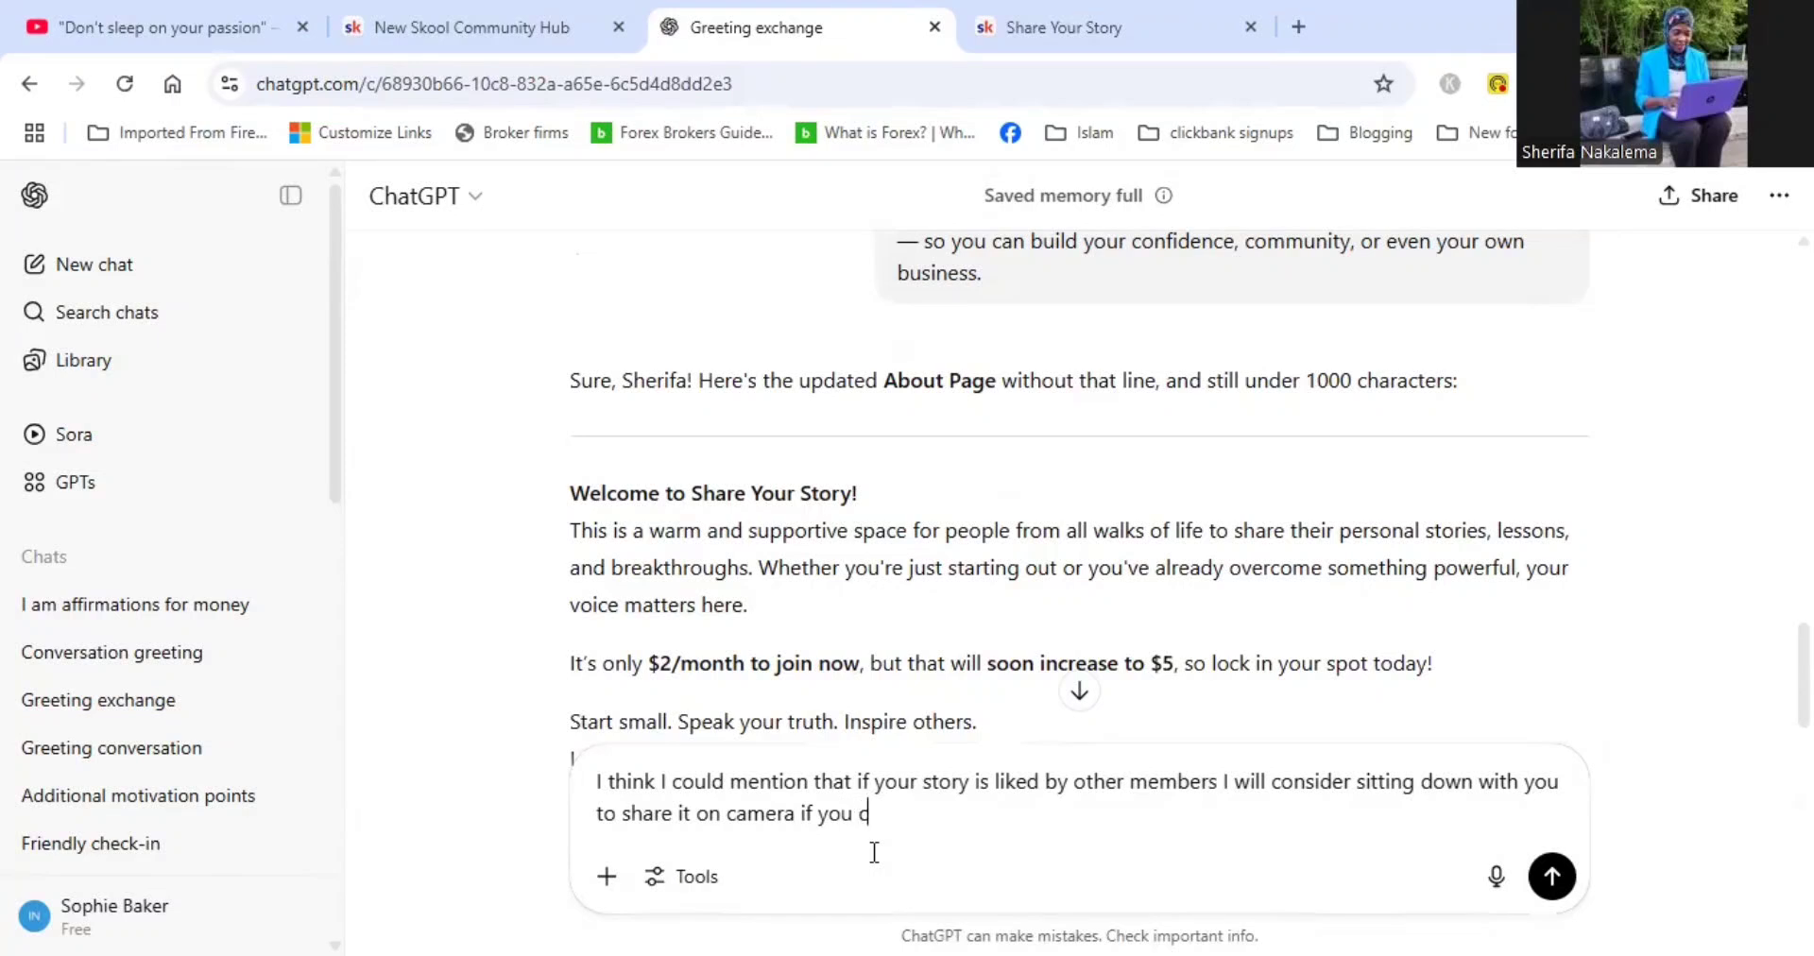
text(hoose to, and i)
key(BackSpace)
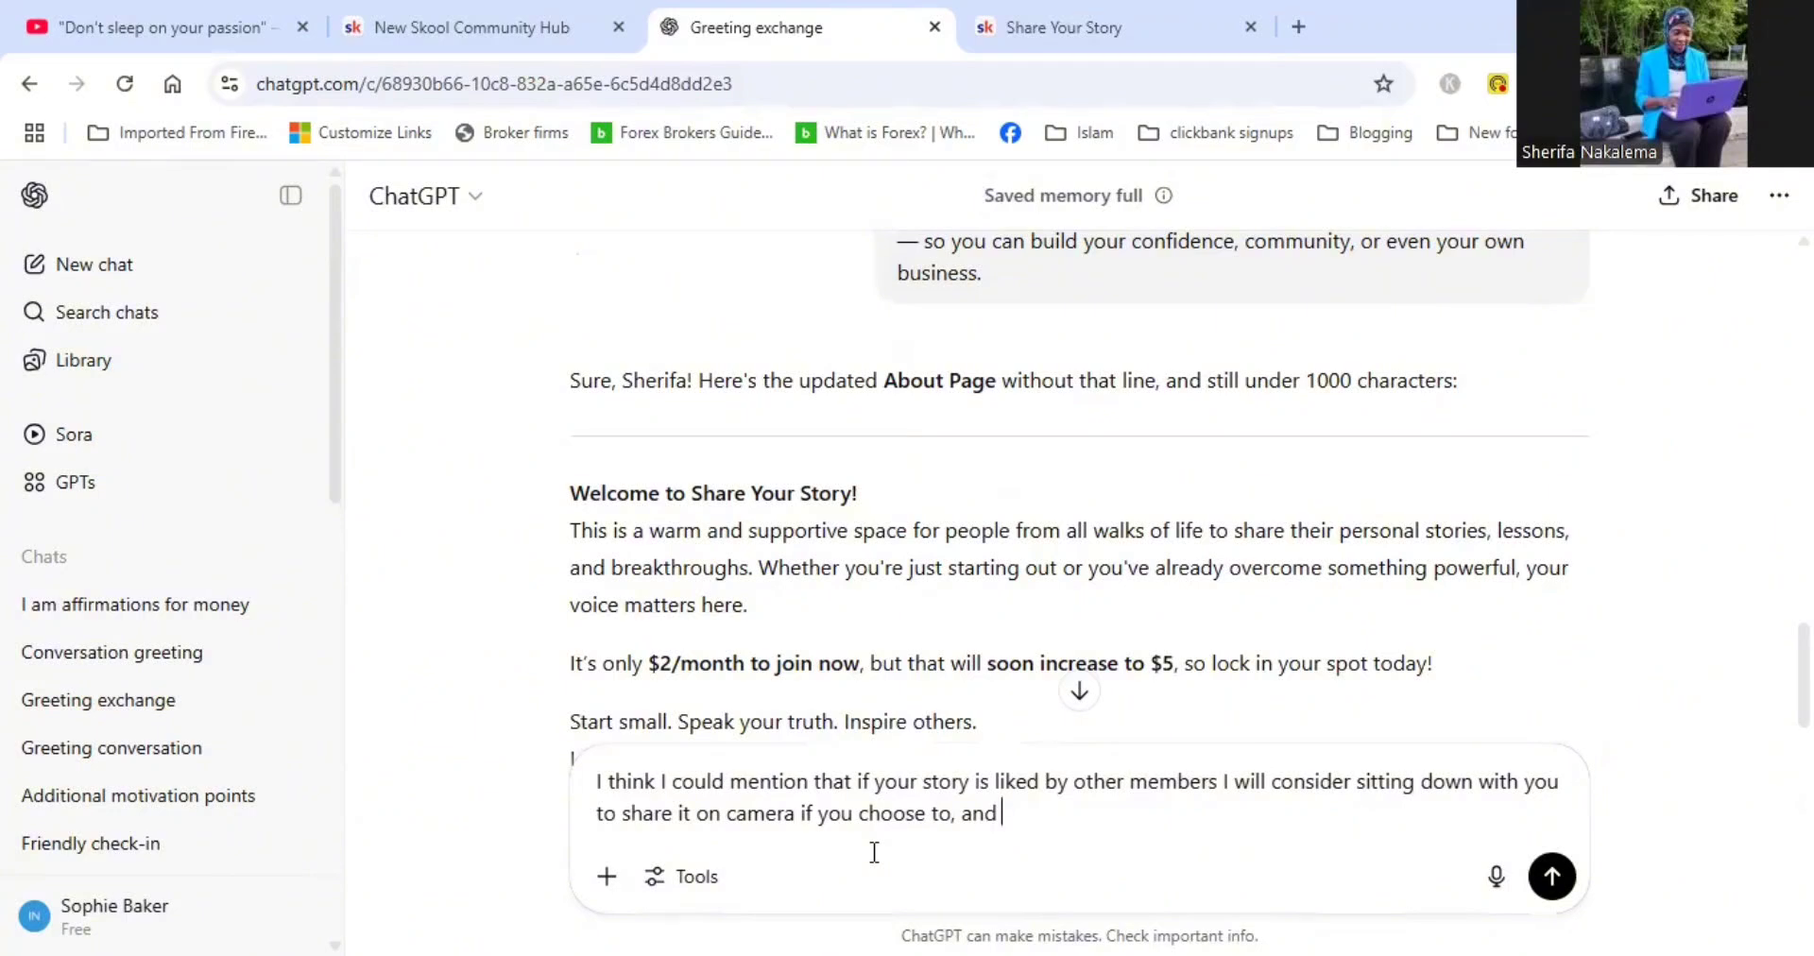
text(I will have it inside)
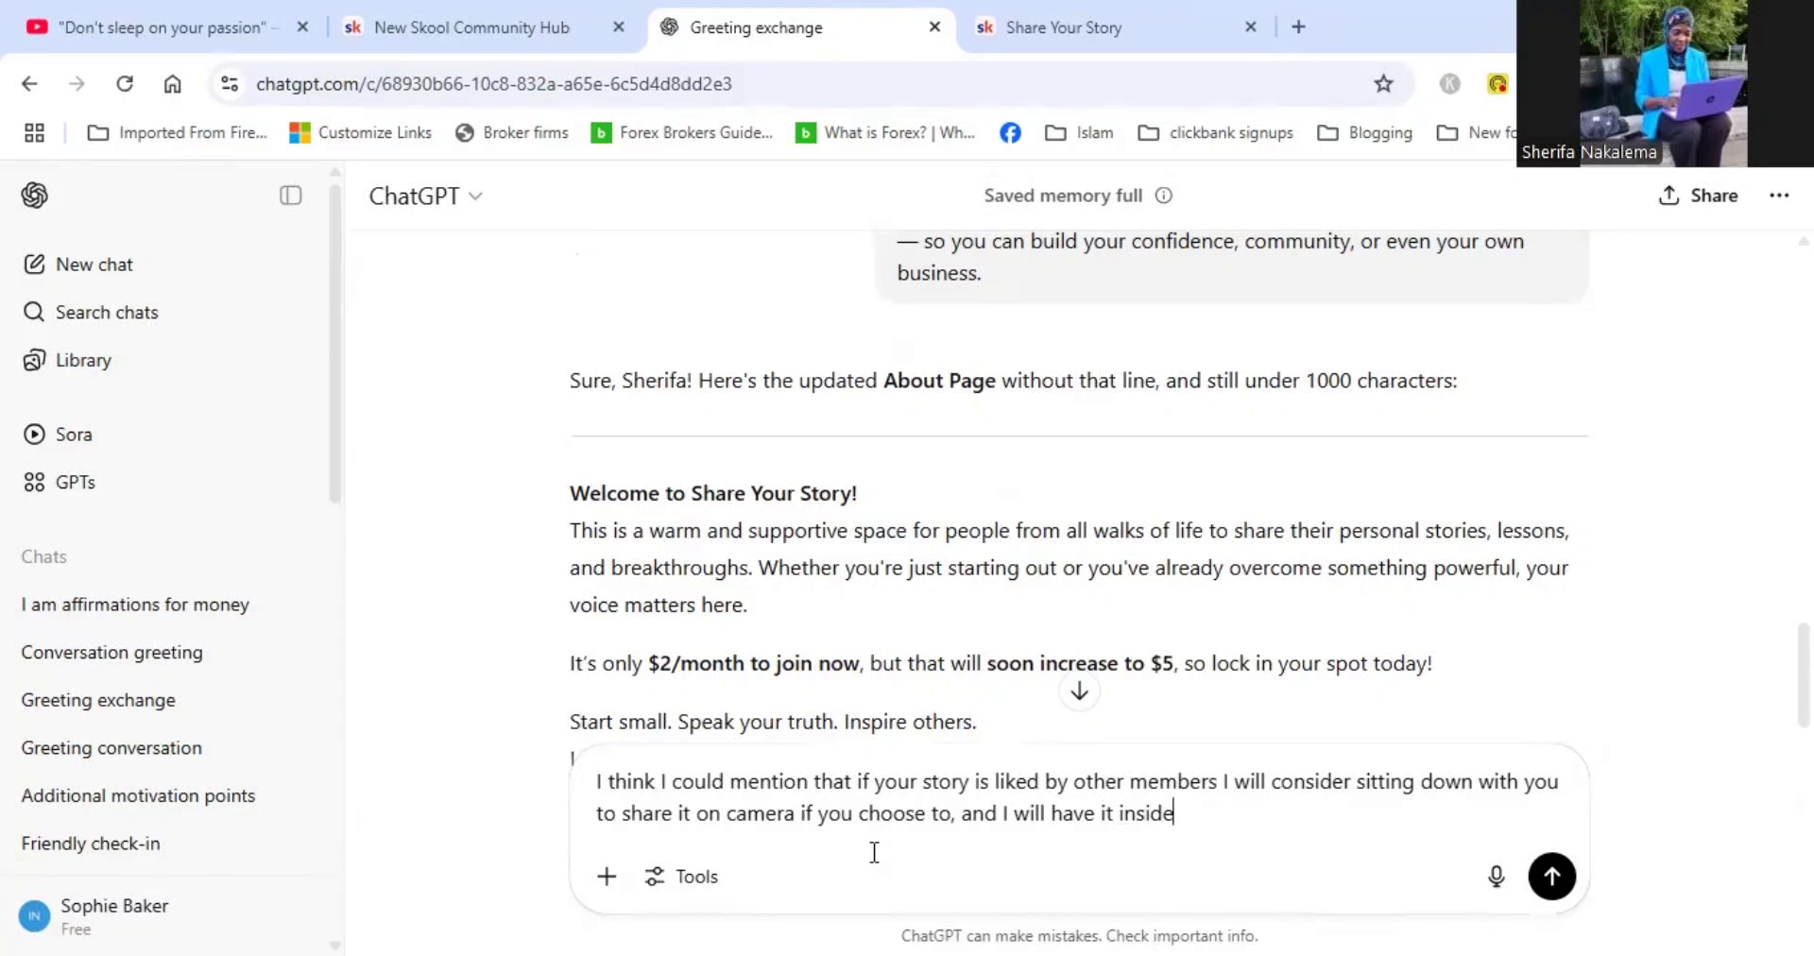
text( for others to watch)
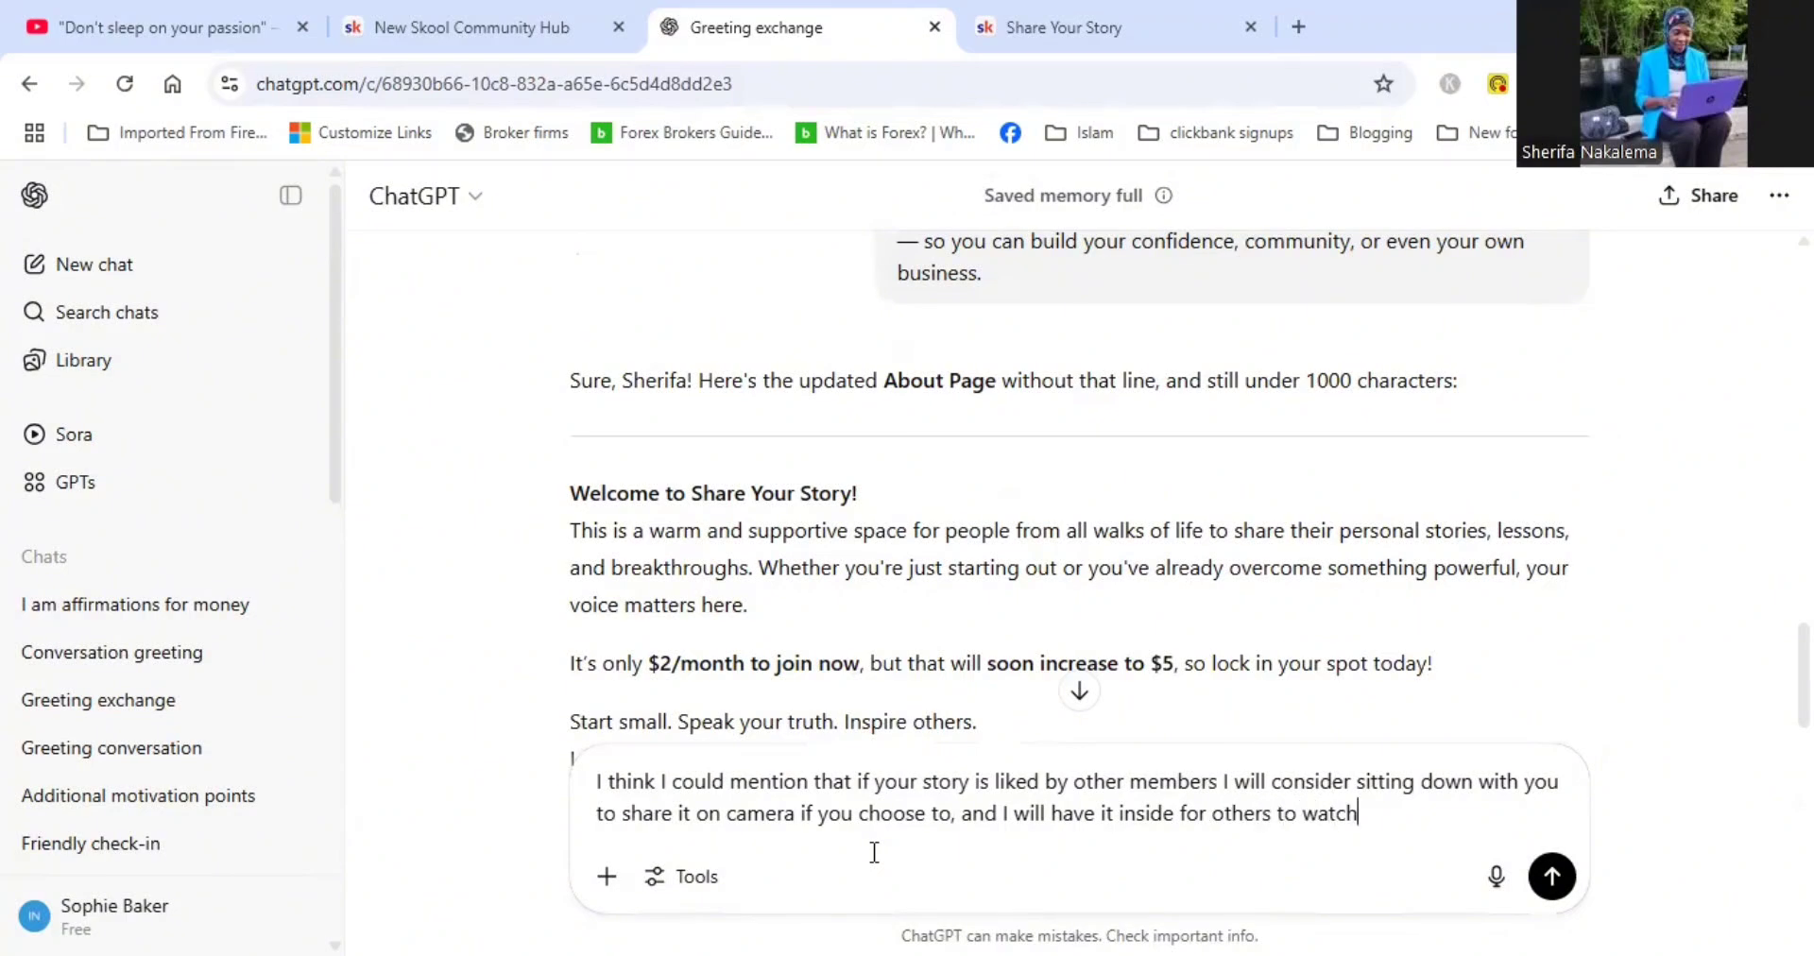
key(Return)
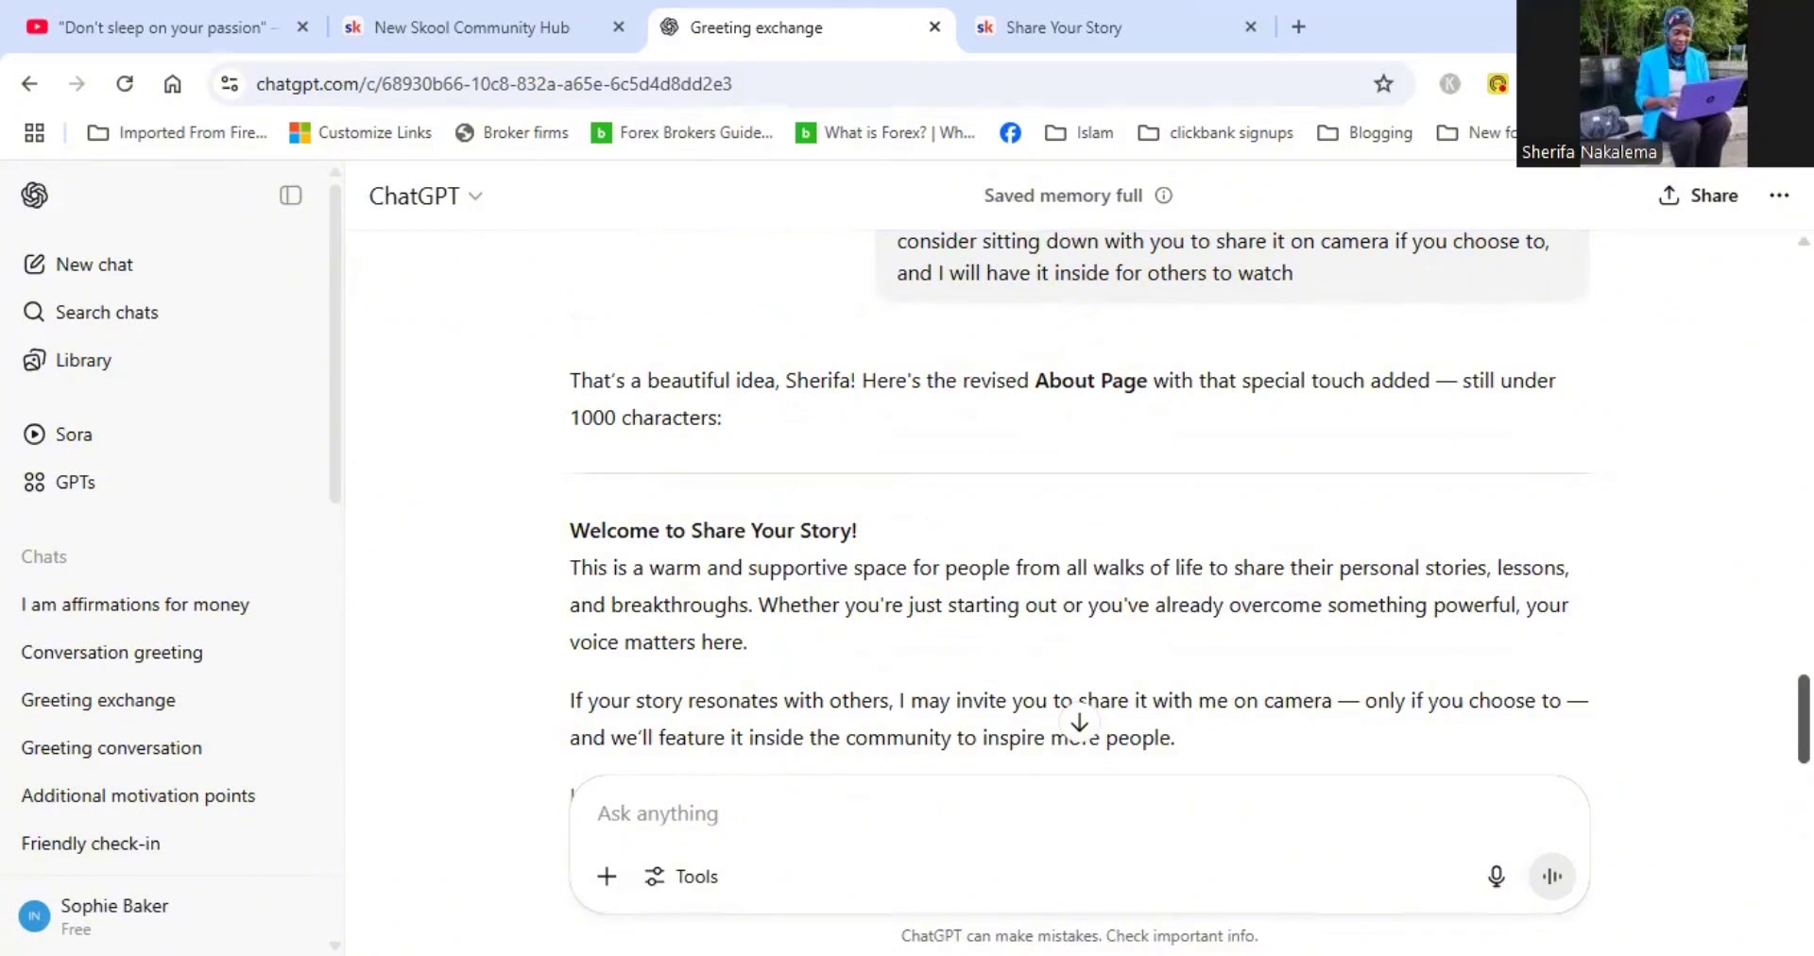
Copy ChatGPT's revised About page text, from "Welcome to Share Your Story!" to "Let's grow together."
scroll(1077, 501, down, 1)
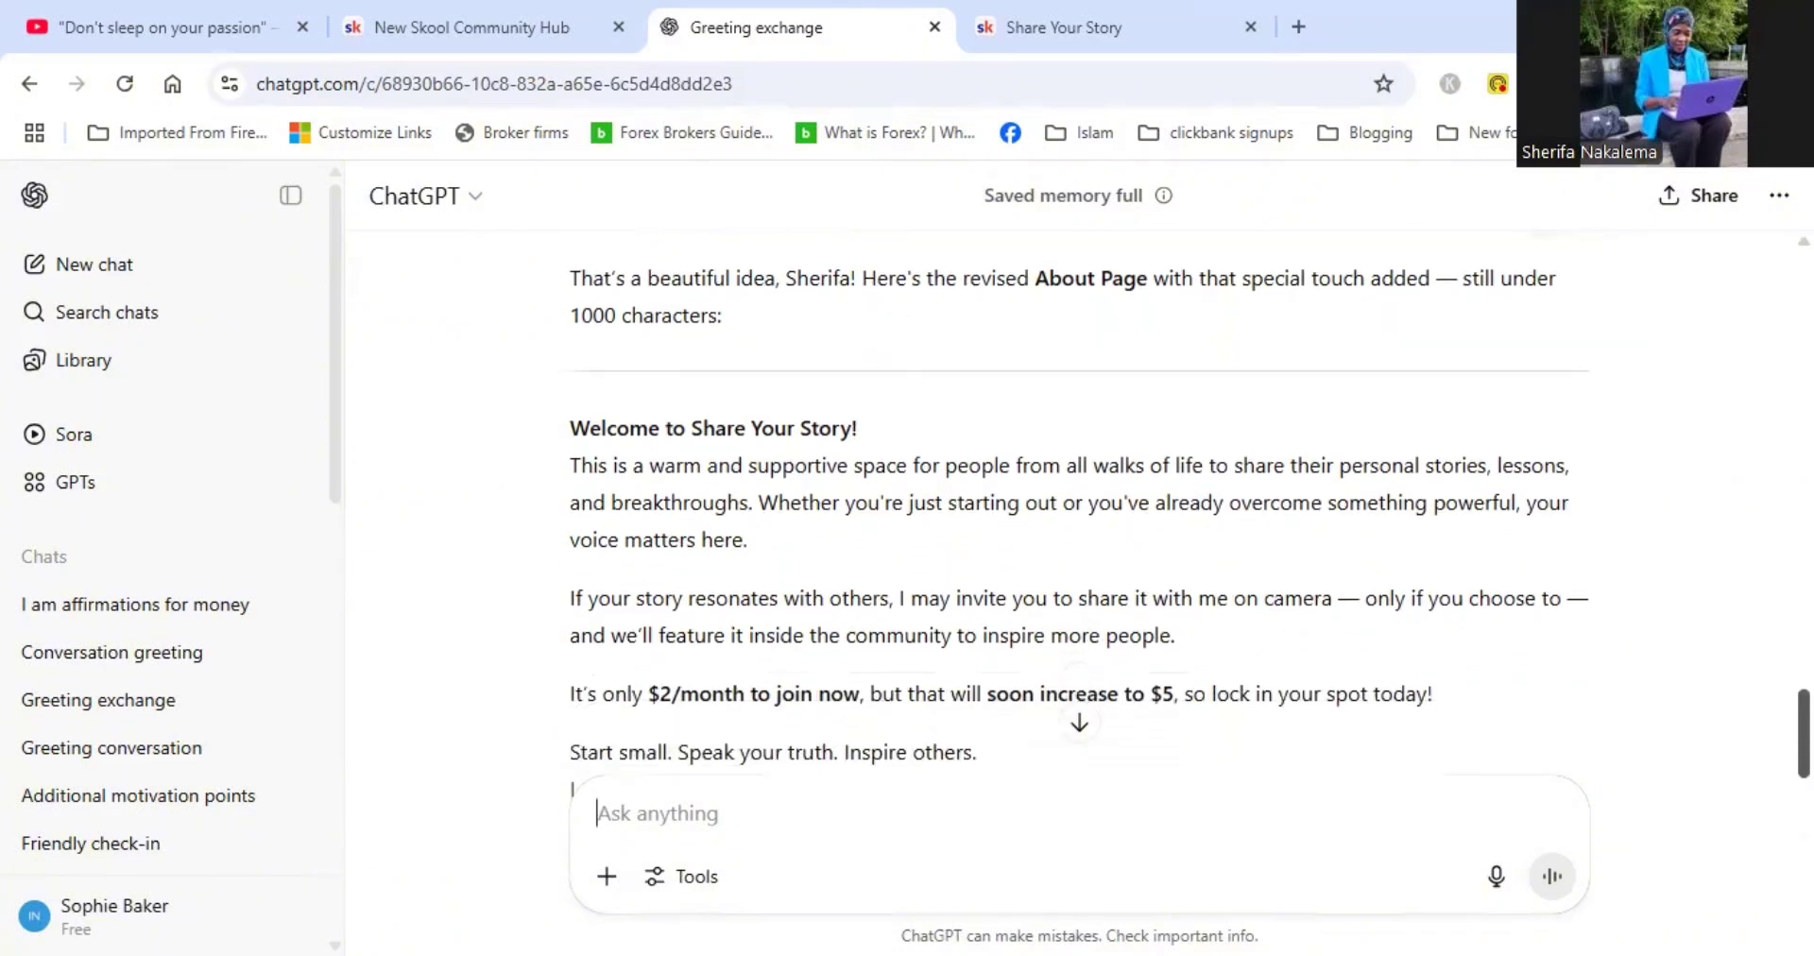
scroll(1077, 501, down, 1)
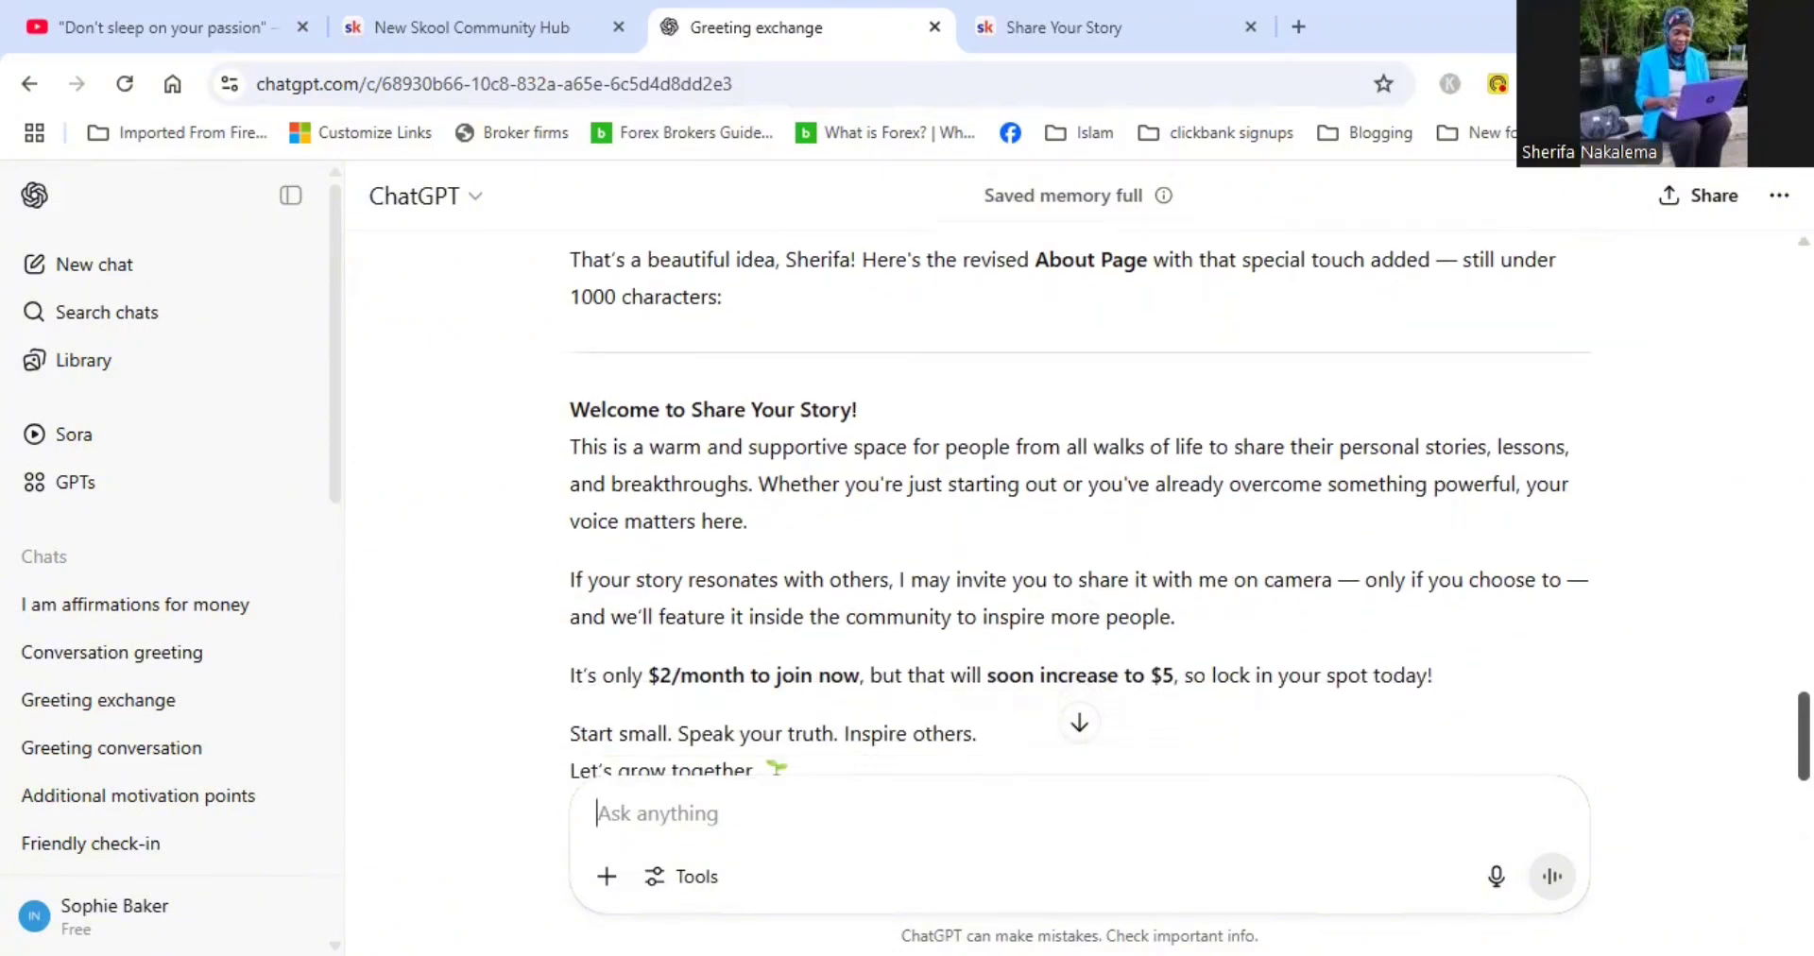
scroll(1077, 501, down, 1)
scroll(1077, 501, down, 1)
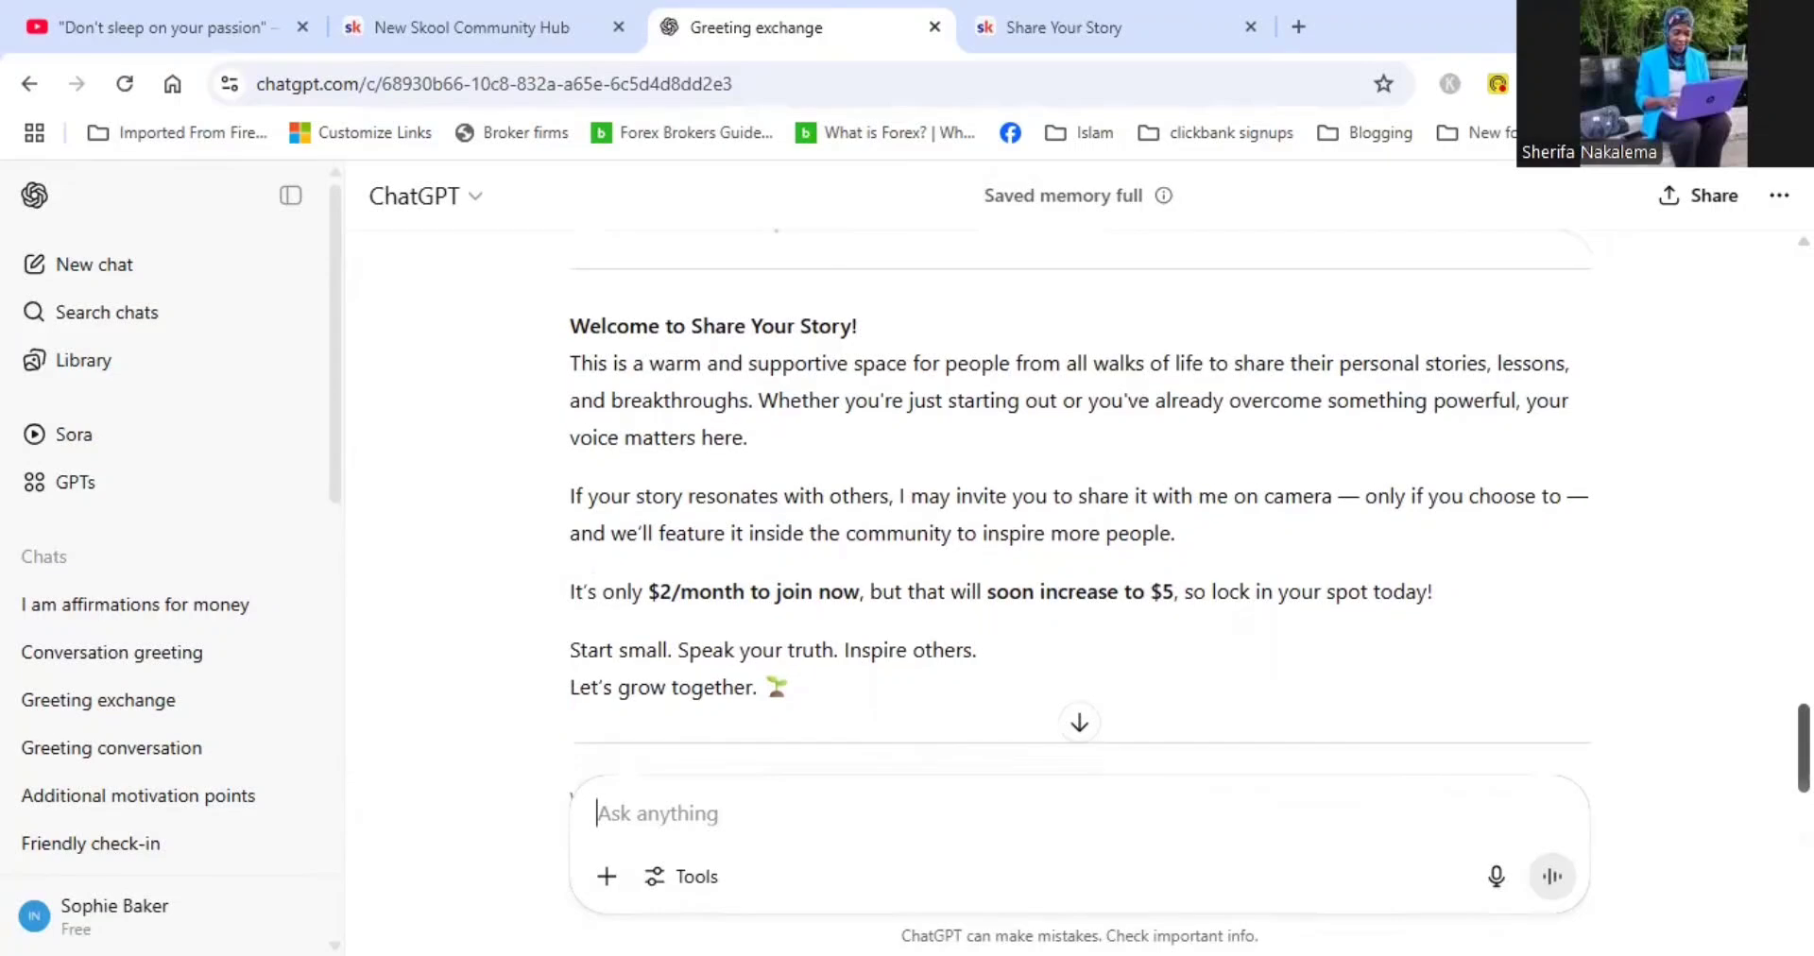
scroll(1077, 501, down, 2)
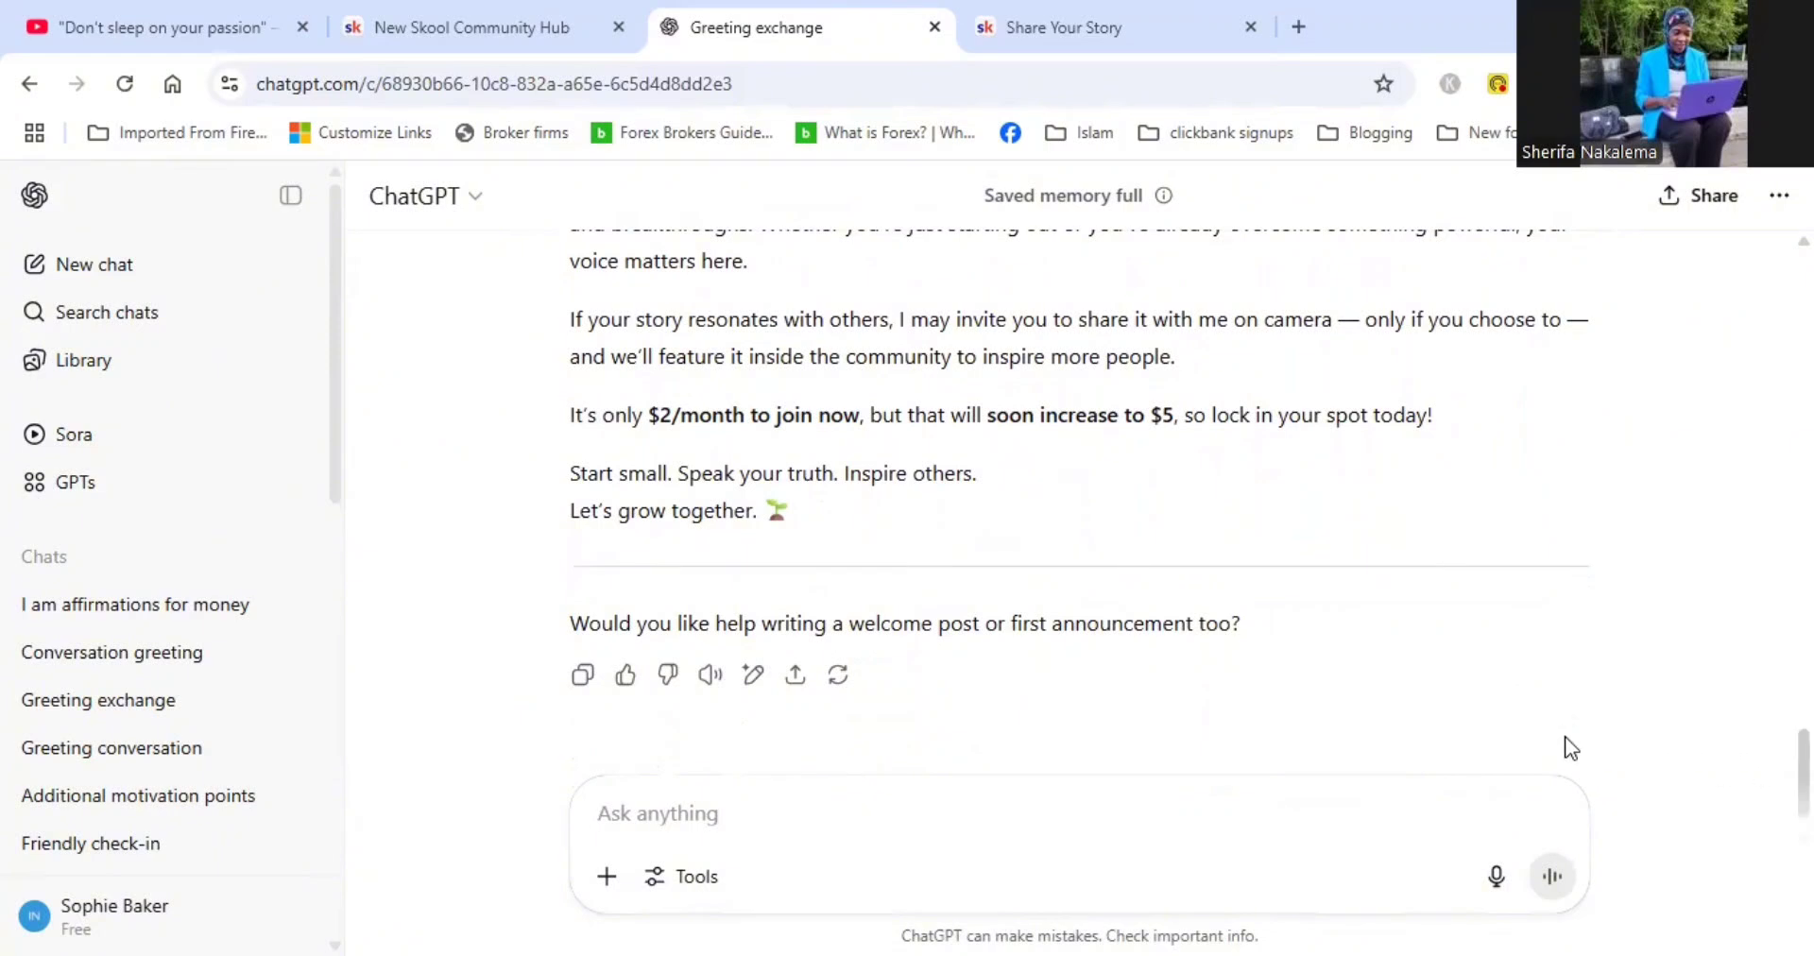
drag(841, 522, 569, 465)
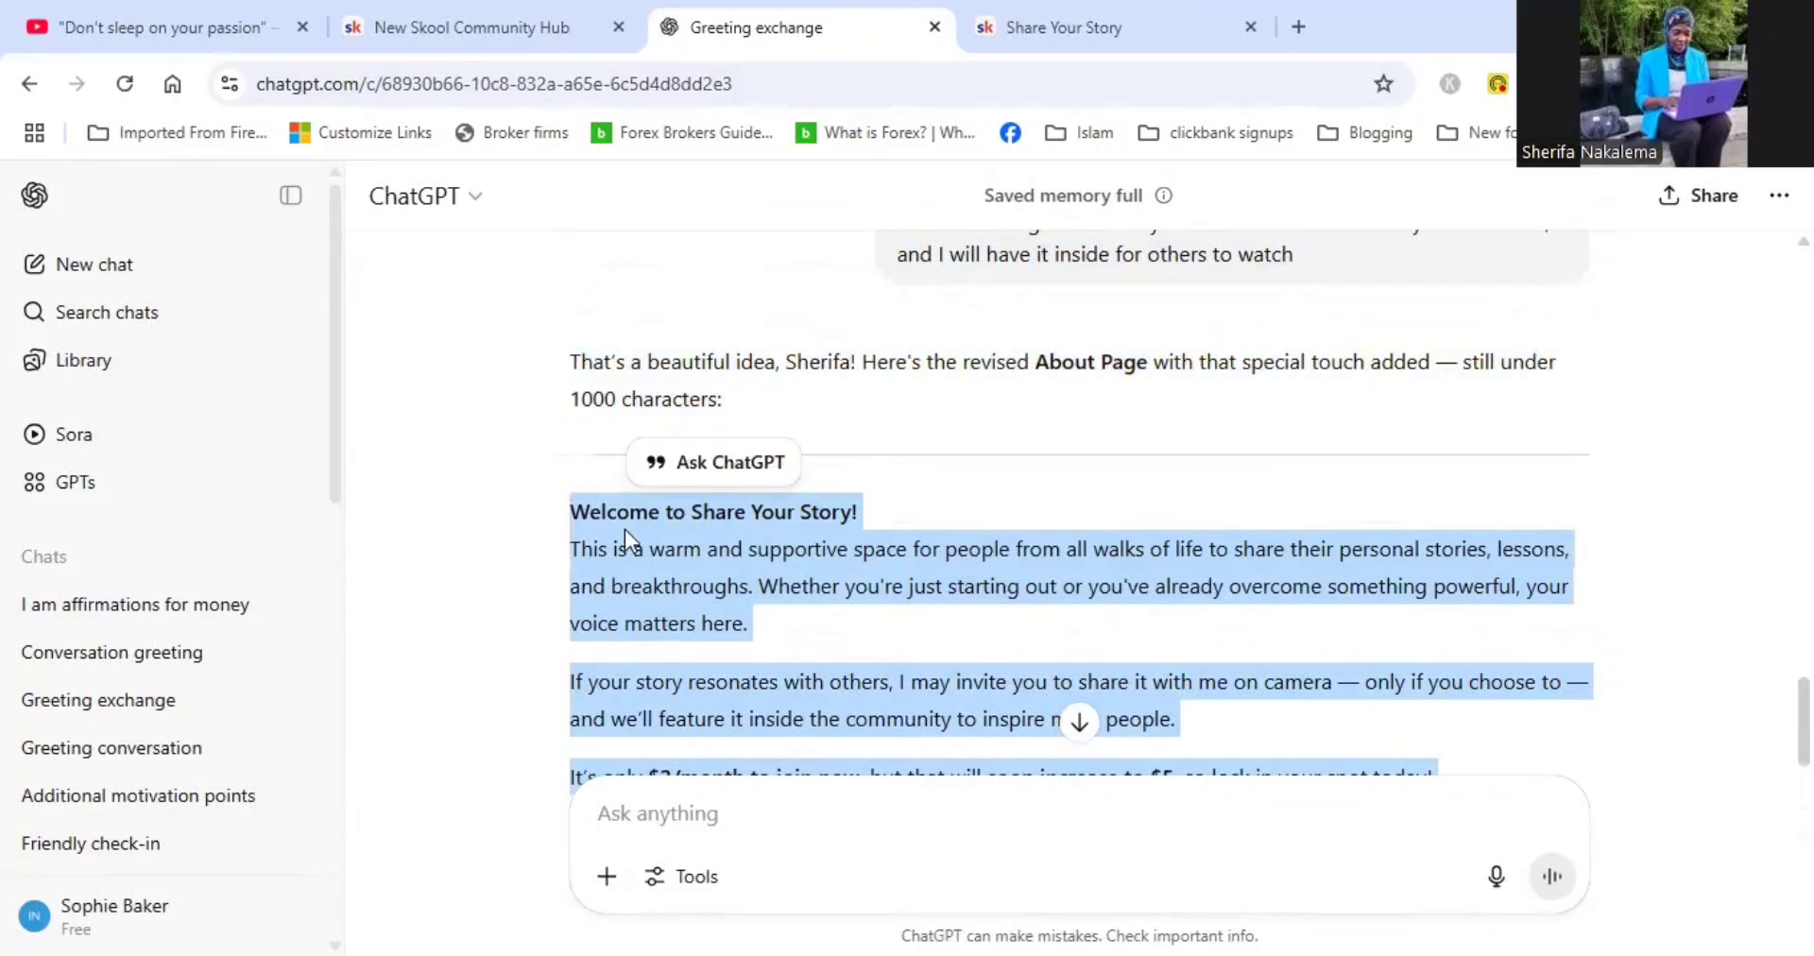
right_click(671, 564)
click(746, 600)
Reply "Yes please" to ChatGPT's offer to write a welcome post or first announcement
scroll(955, 713, down, 5)
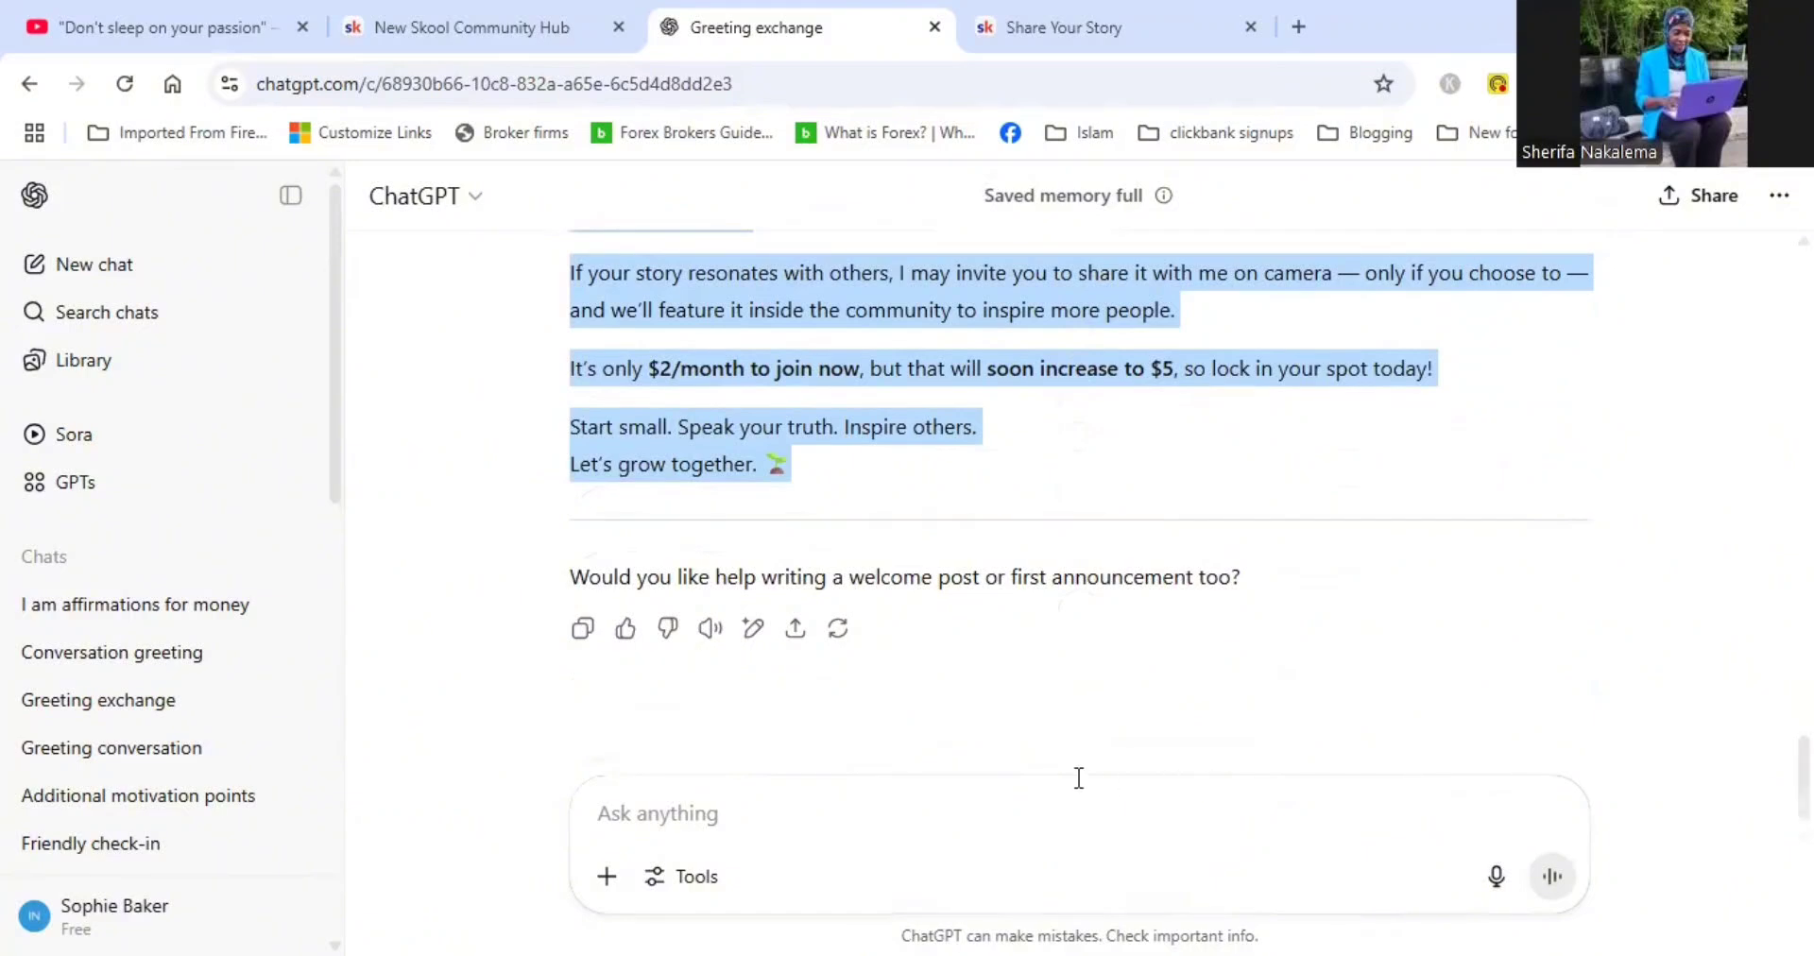
click(720, 817)
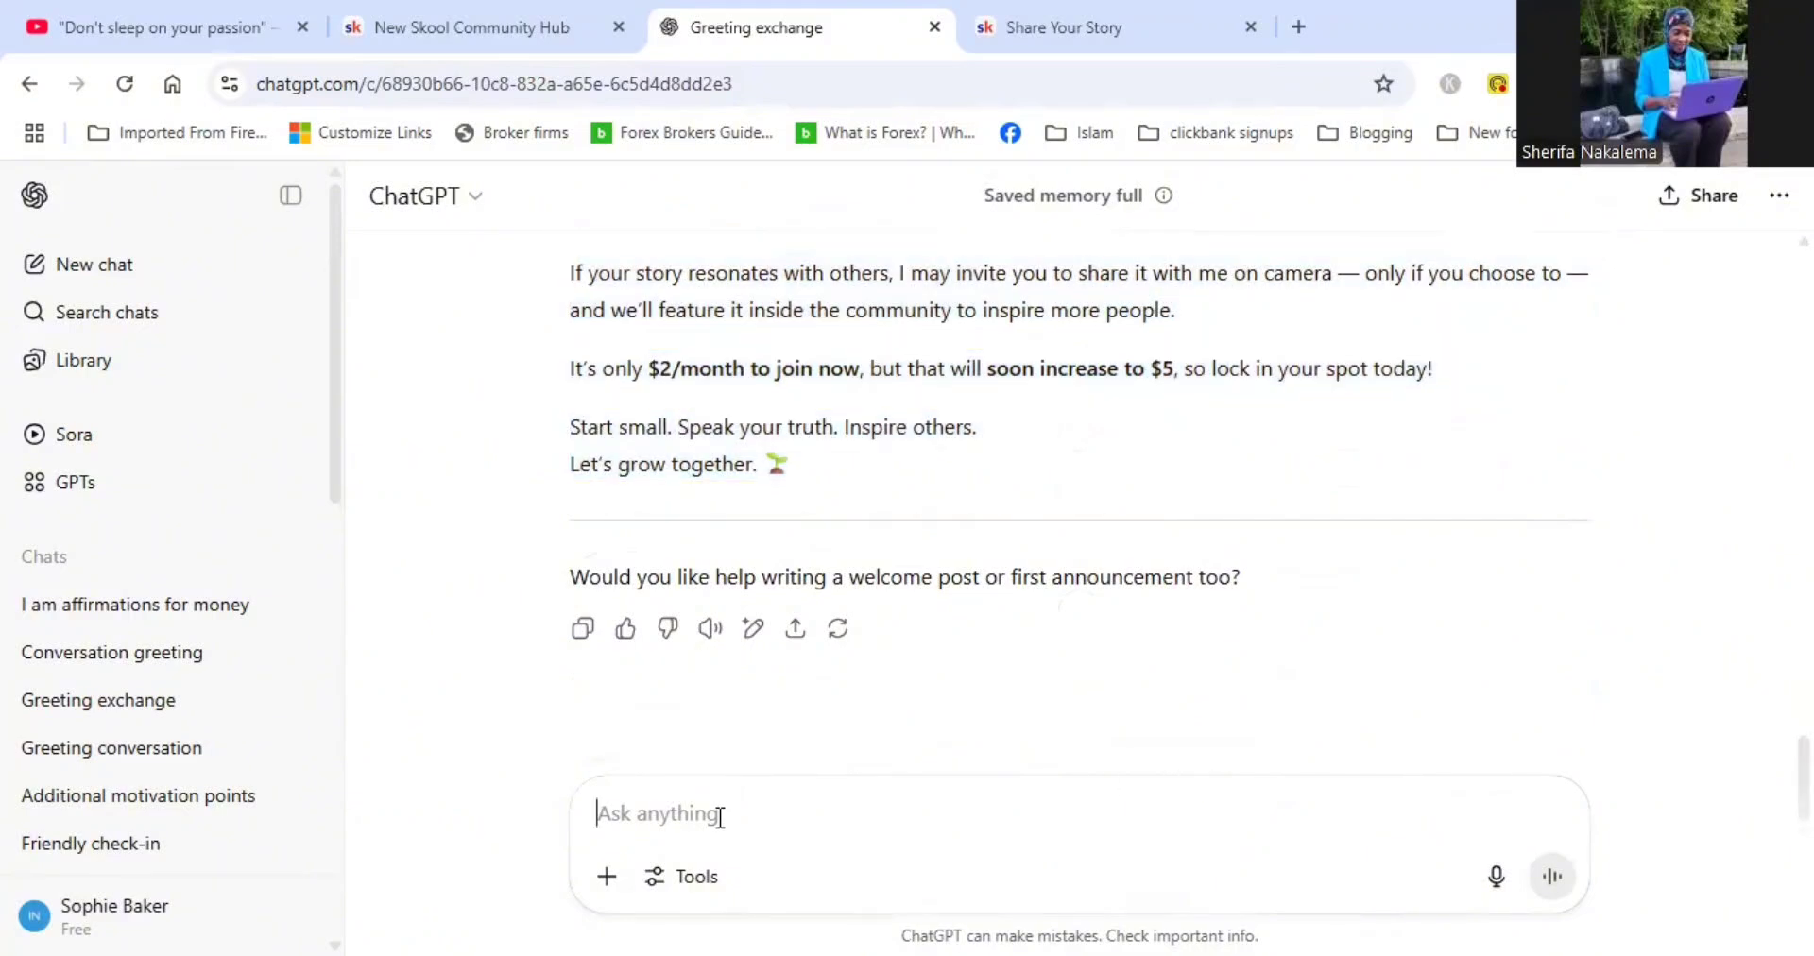
text(Yes )
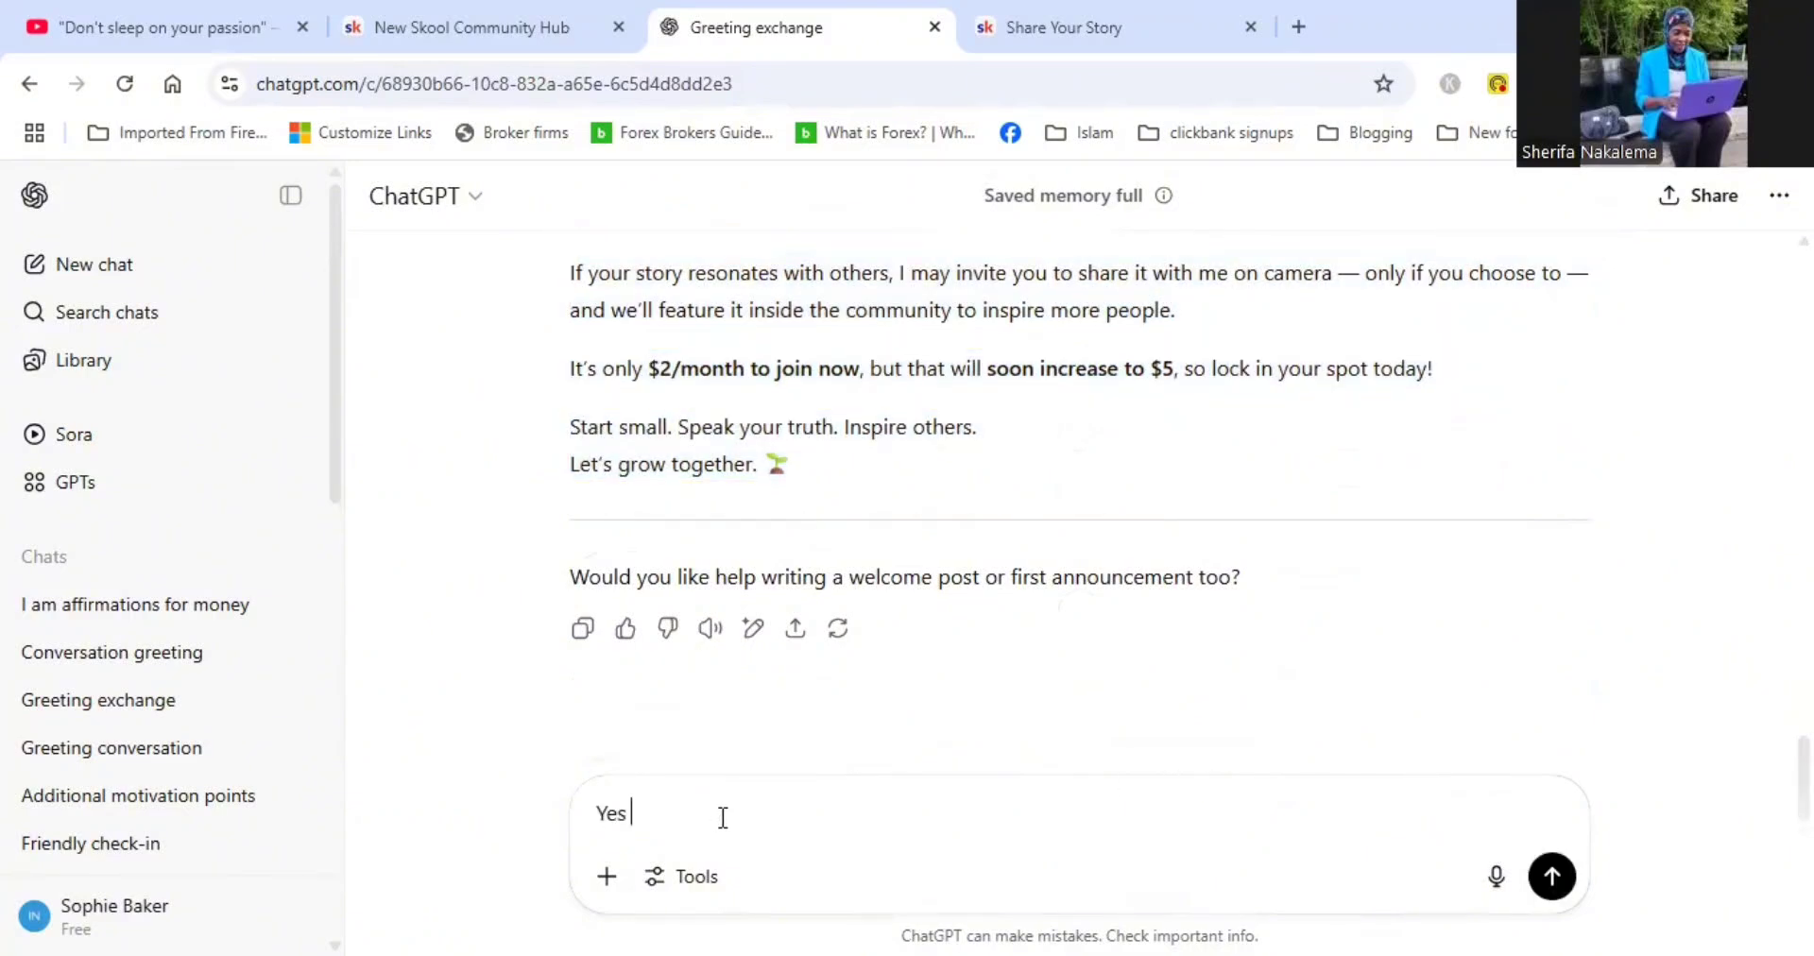
text(plesa)
key(BackSpace)
key(BackSpace)
text(ase)
key(Return)
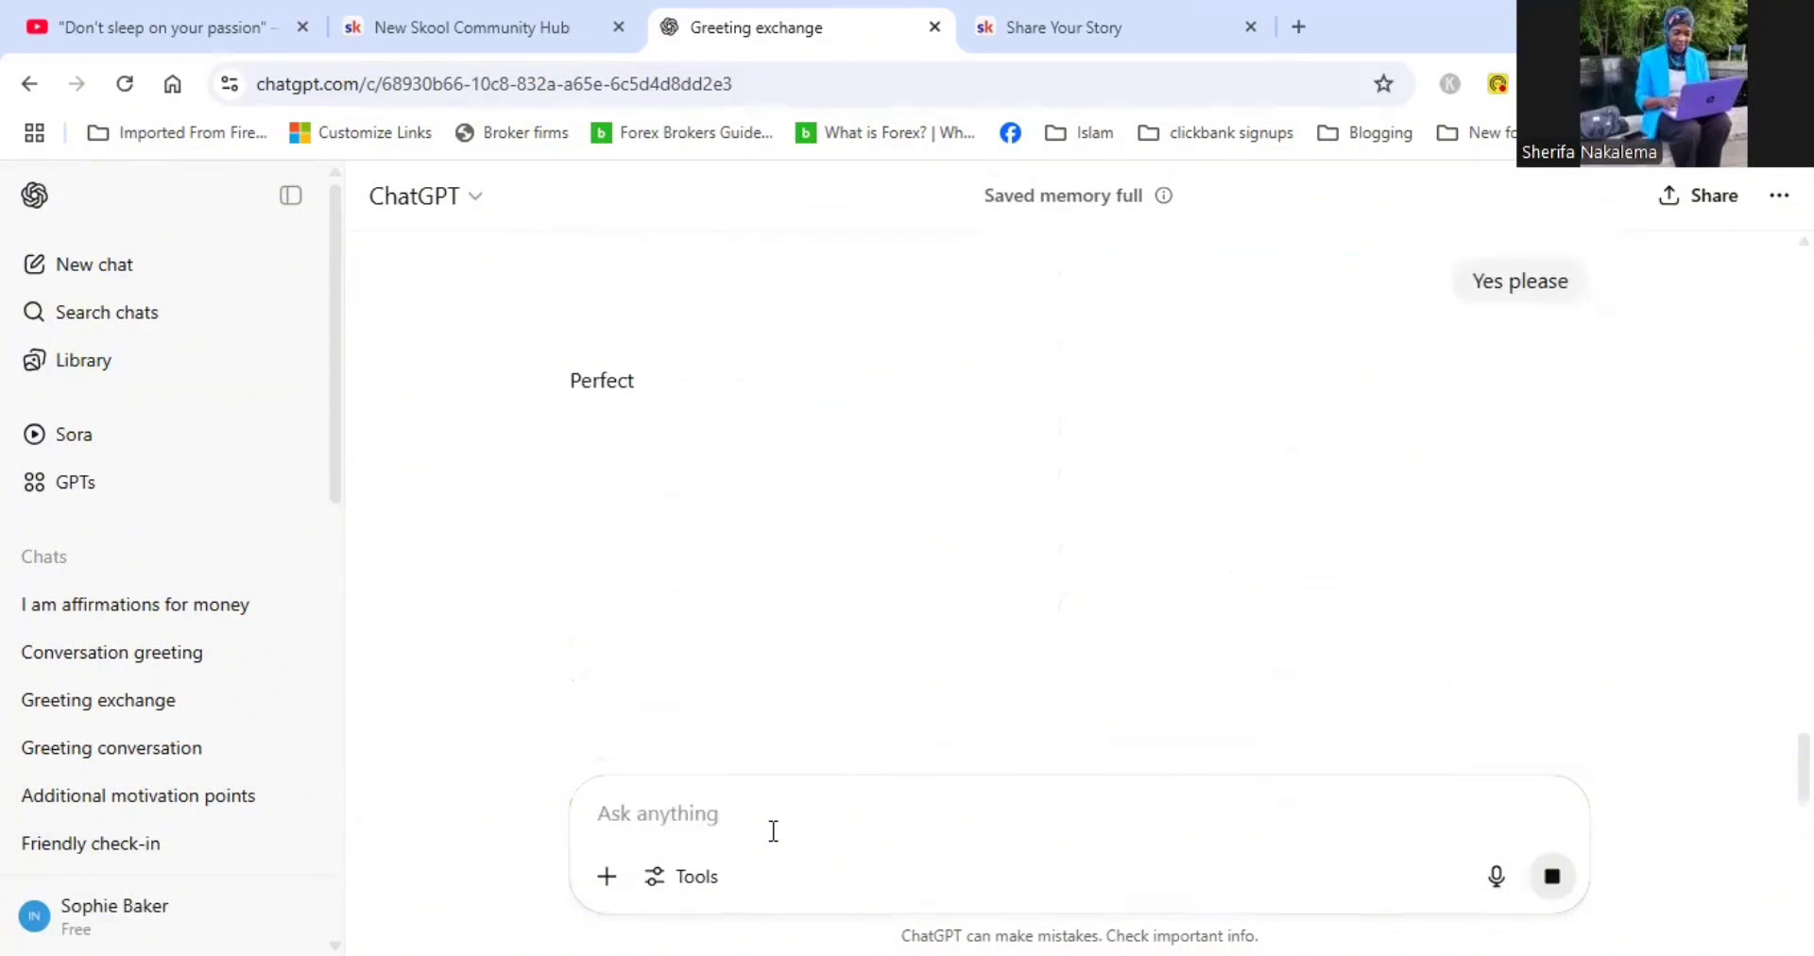
Switch to the Share Your Story About page on Skool and paste the copied text as its description
click(1053, 34)
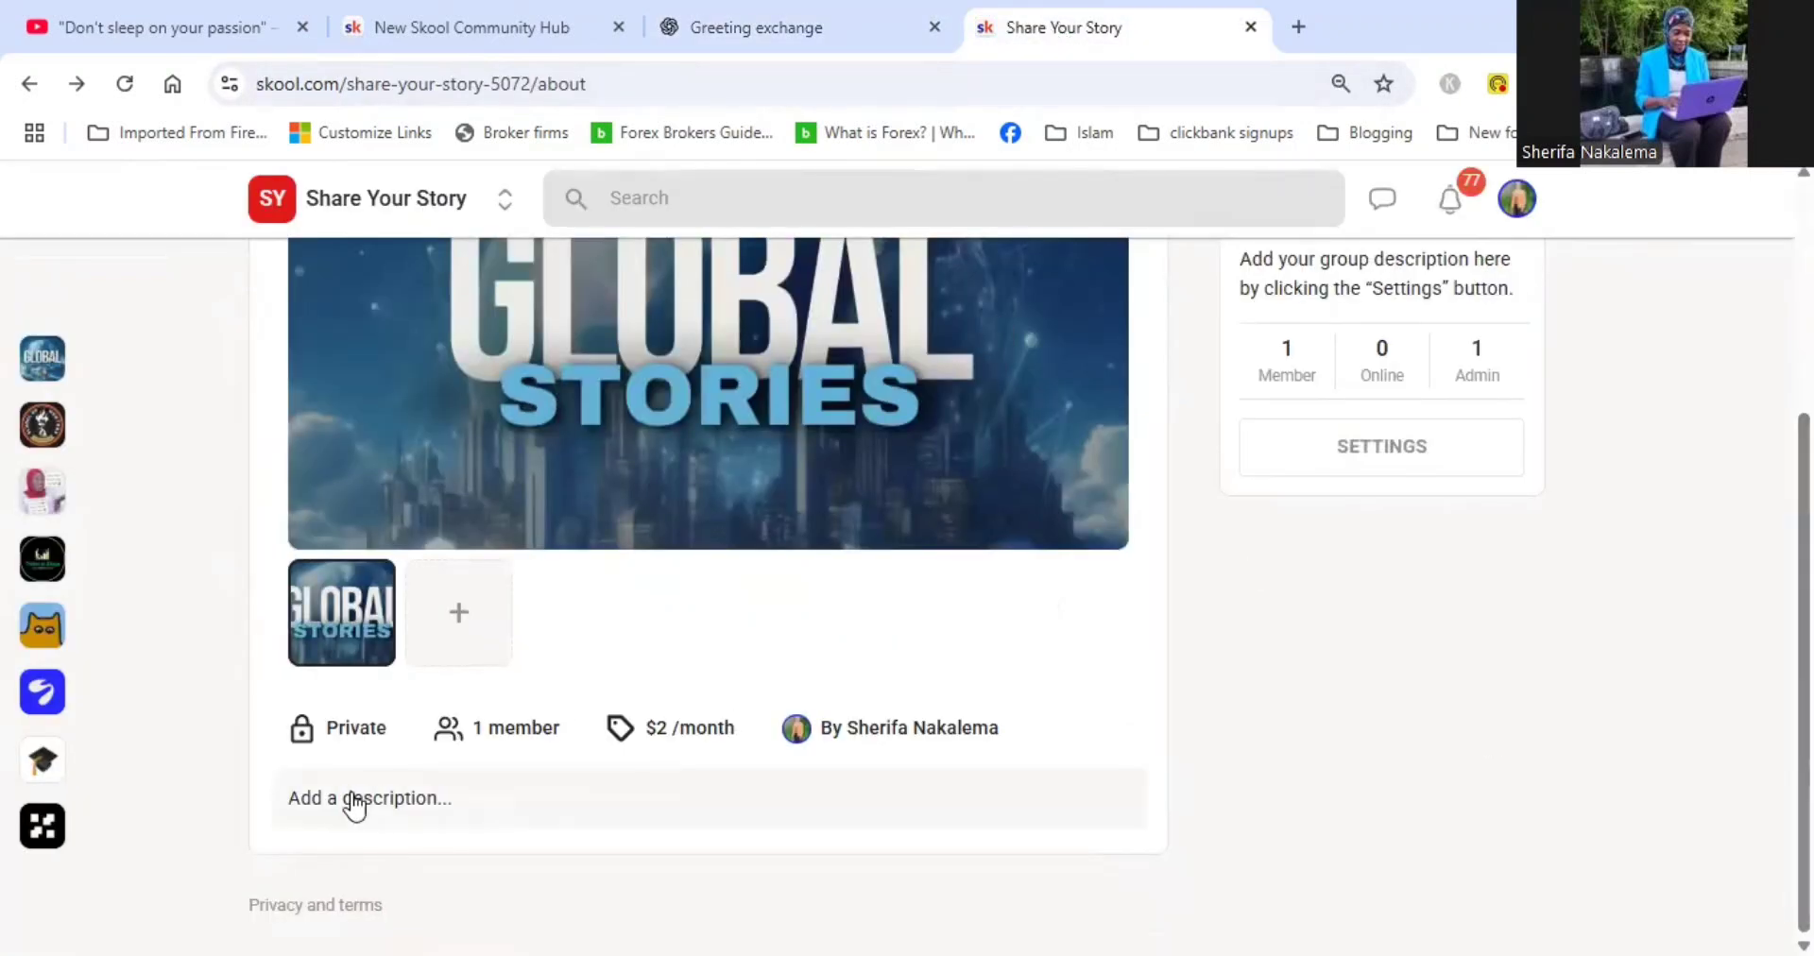
click(383, 806)
right_click(386, 806)
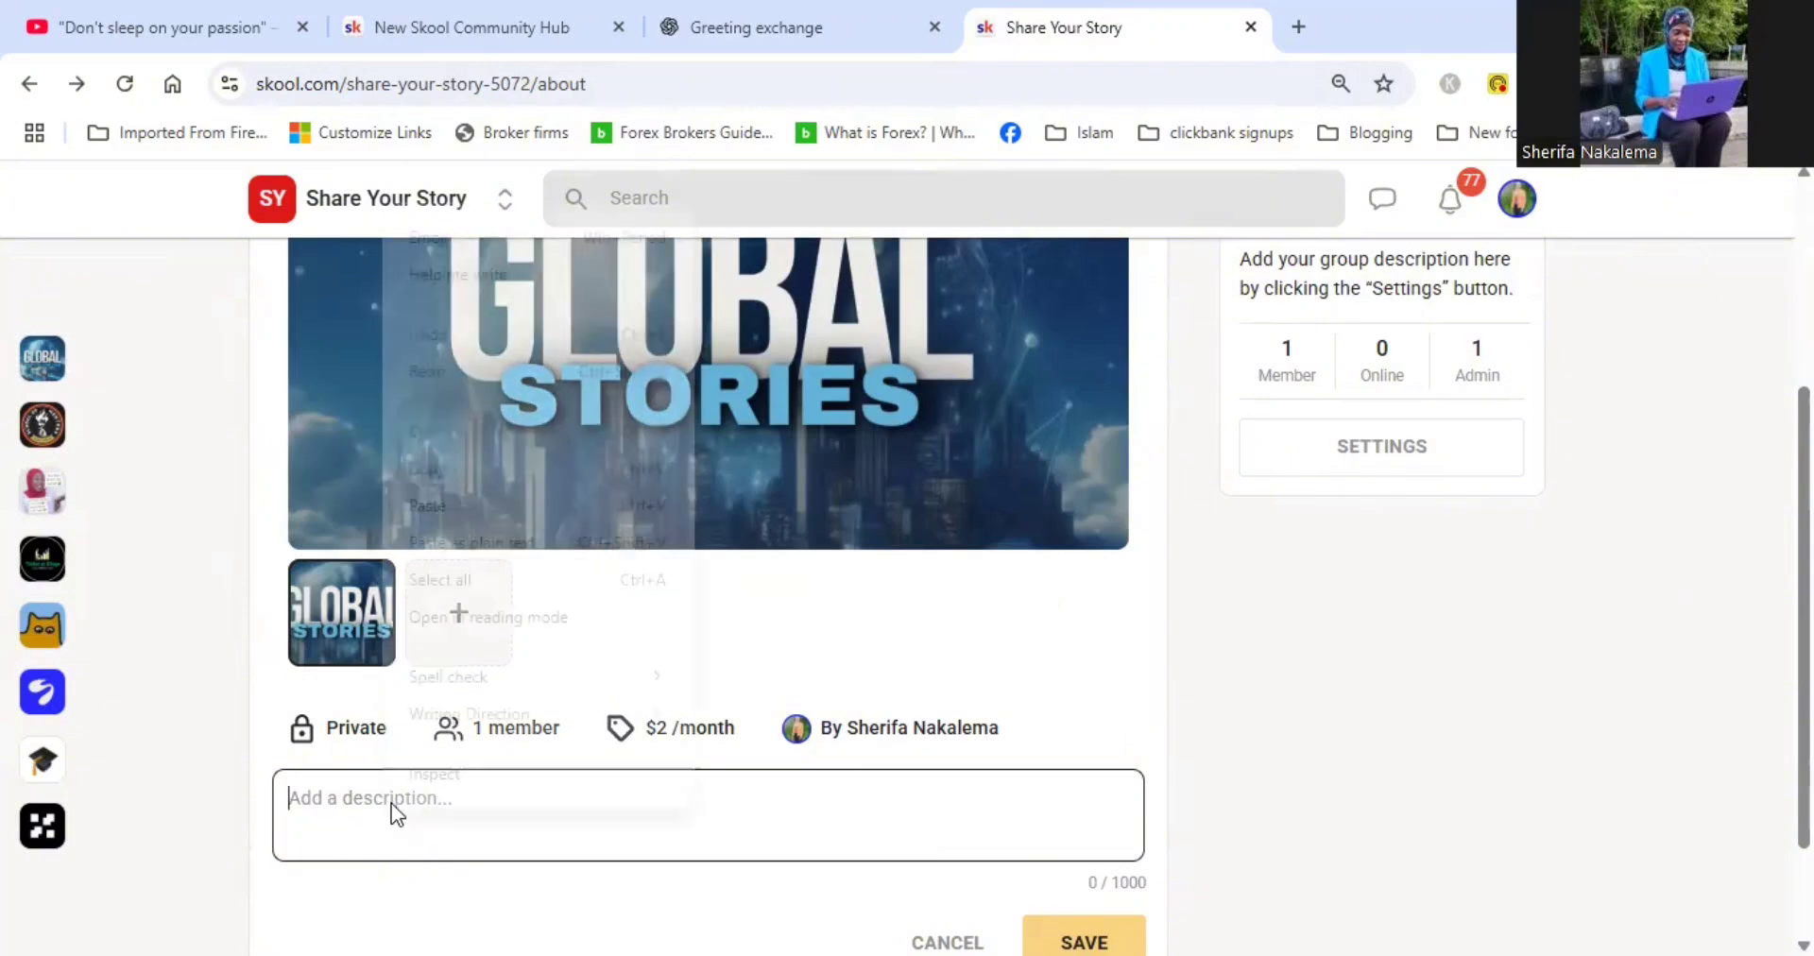
click(478, 502)
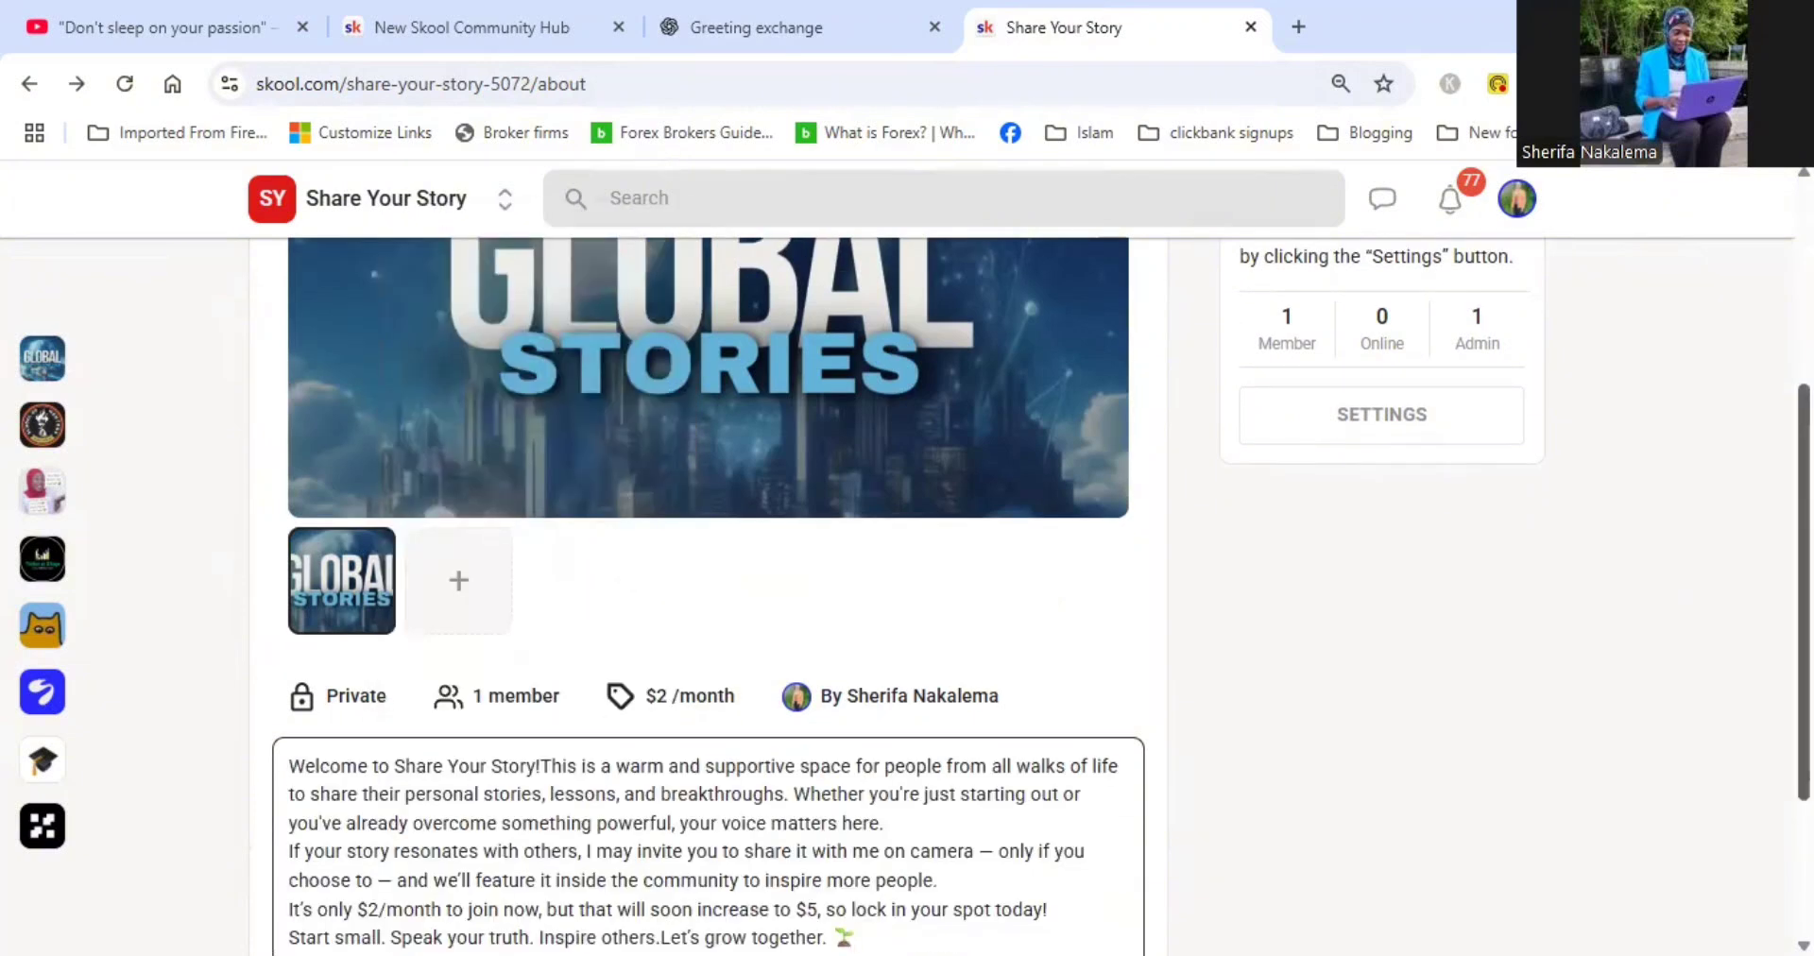
scroll(1624, 806, down, 3)
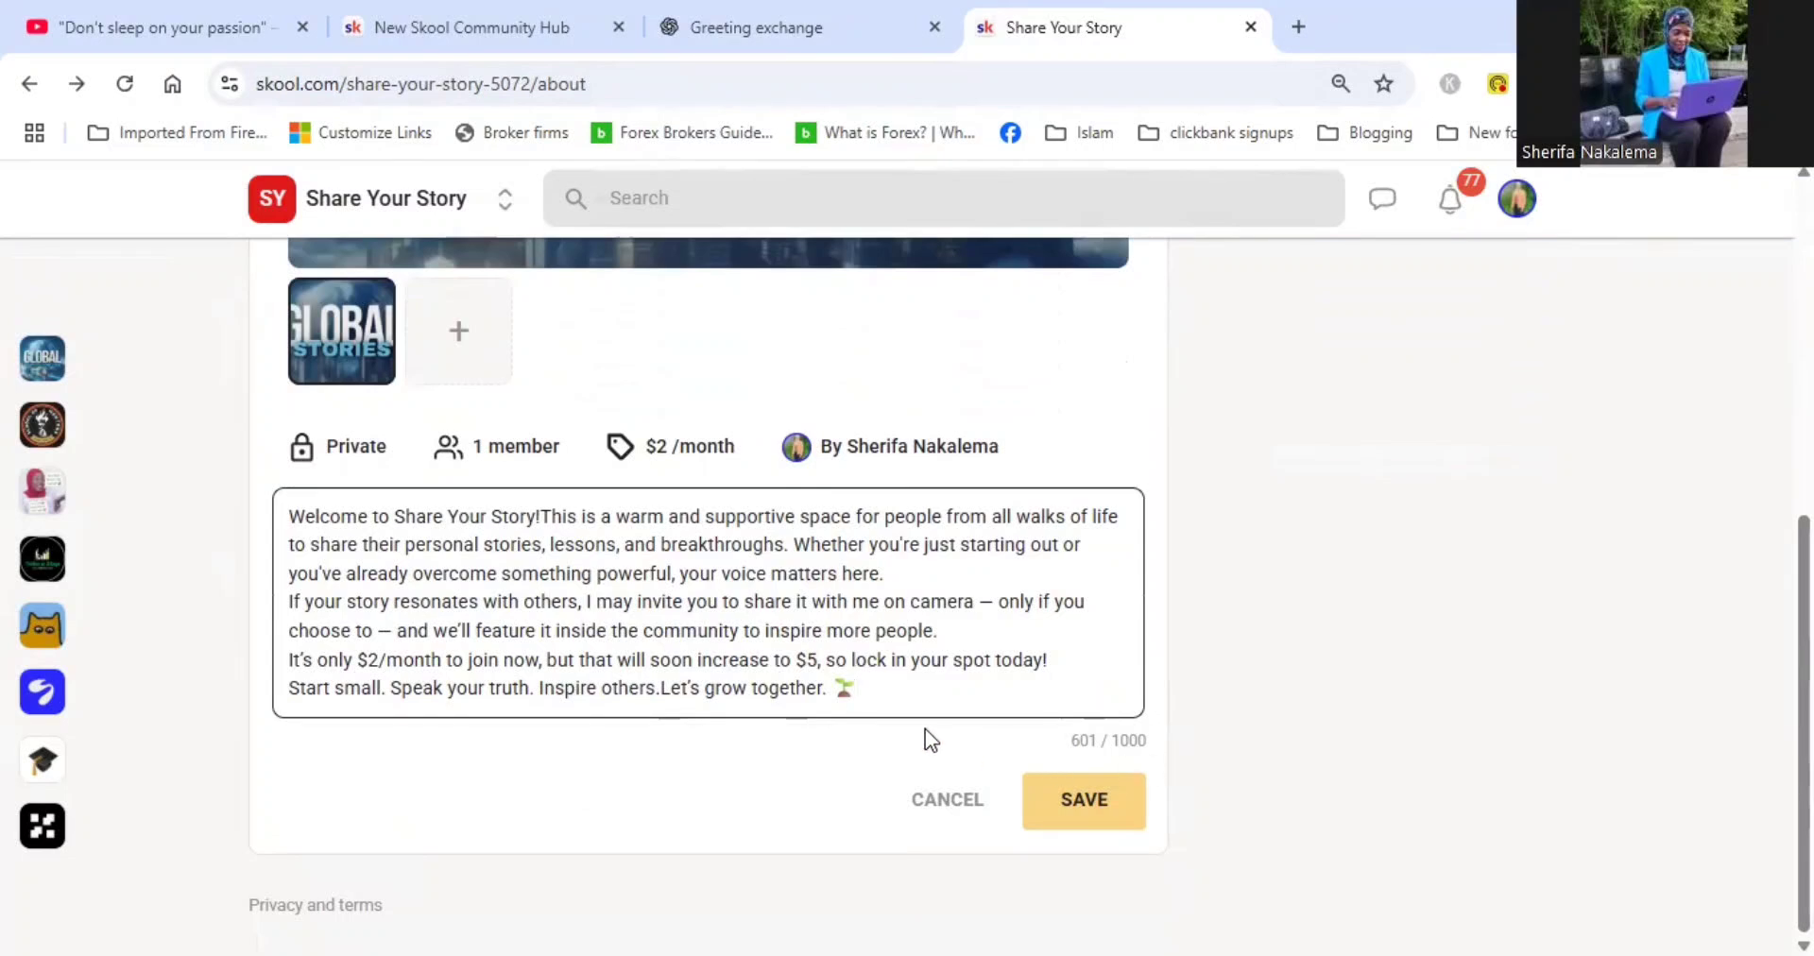
Cut the entire pasted text out of the community's description
drag(860, 689, 245, 525)
right_click(354, 546)
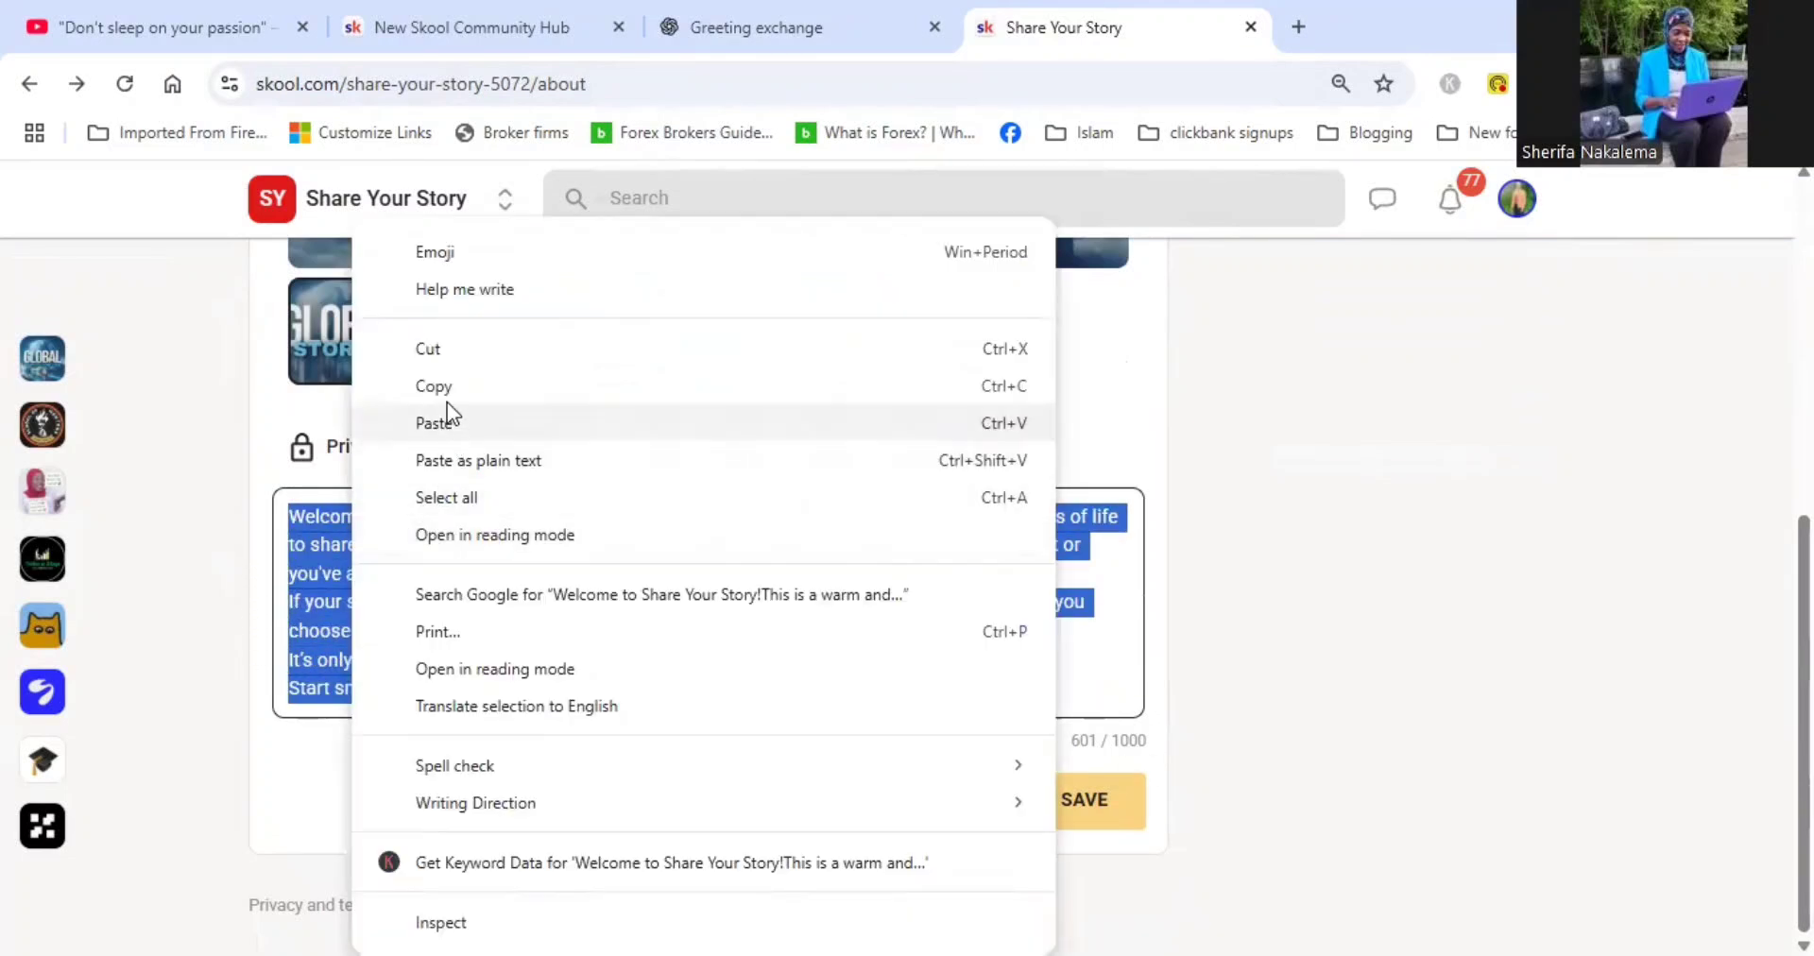
click(437, 351)
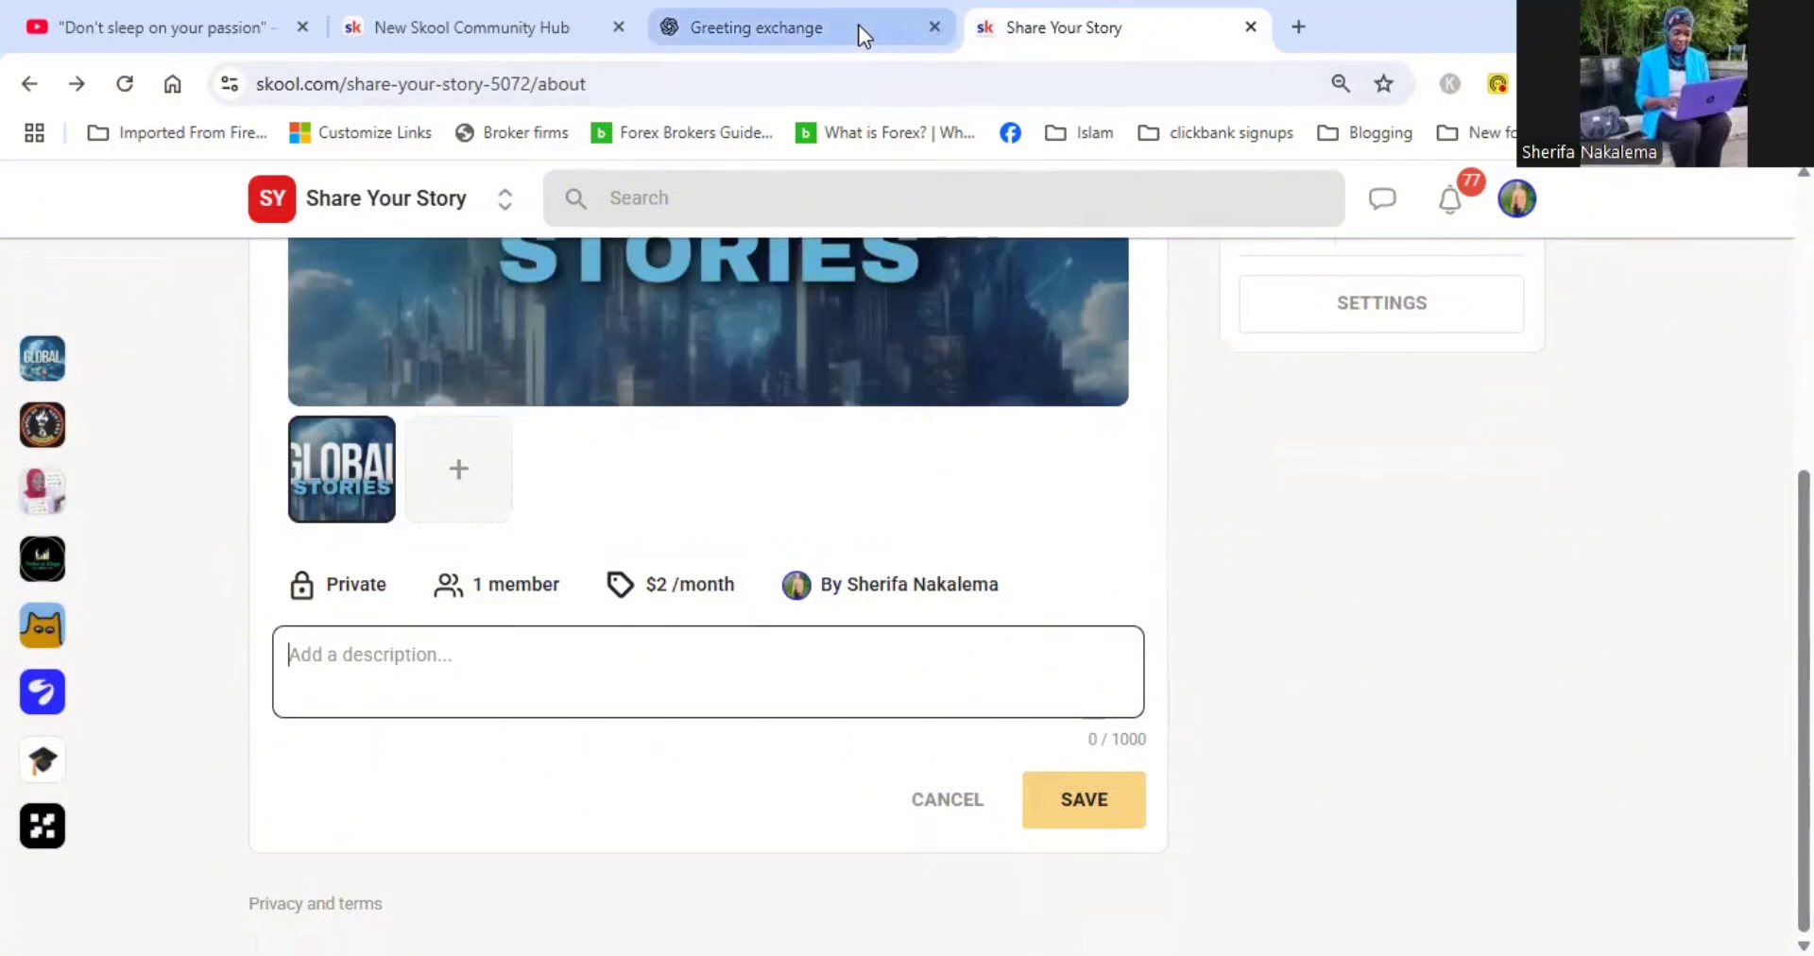
Switch back to the ChatGPT conversation and write the request "Please add some GIFs or imojis:"
click(820, 26)
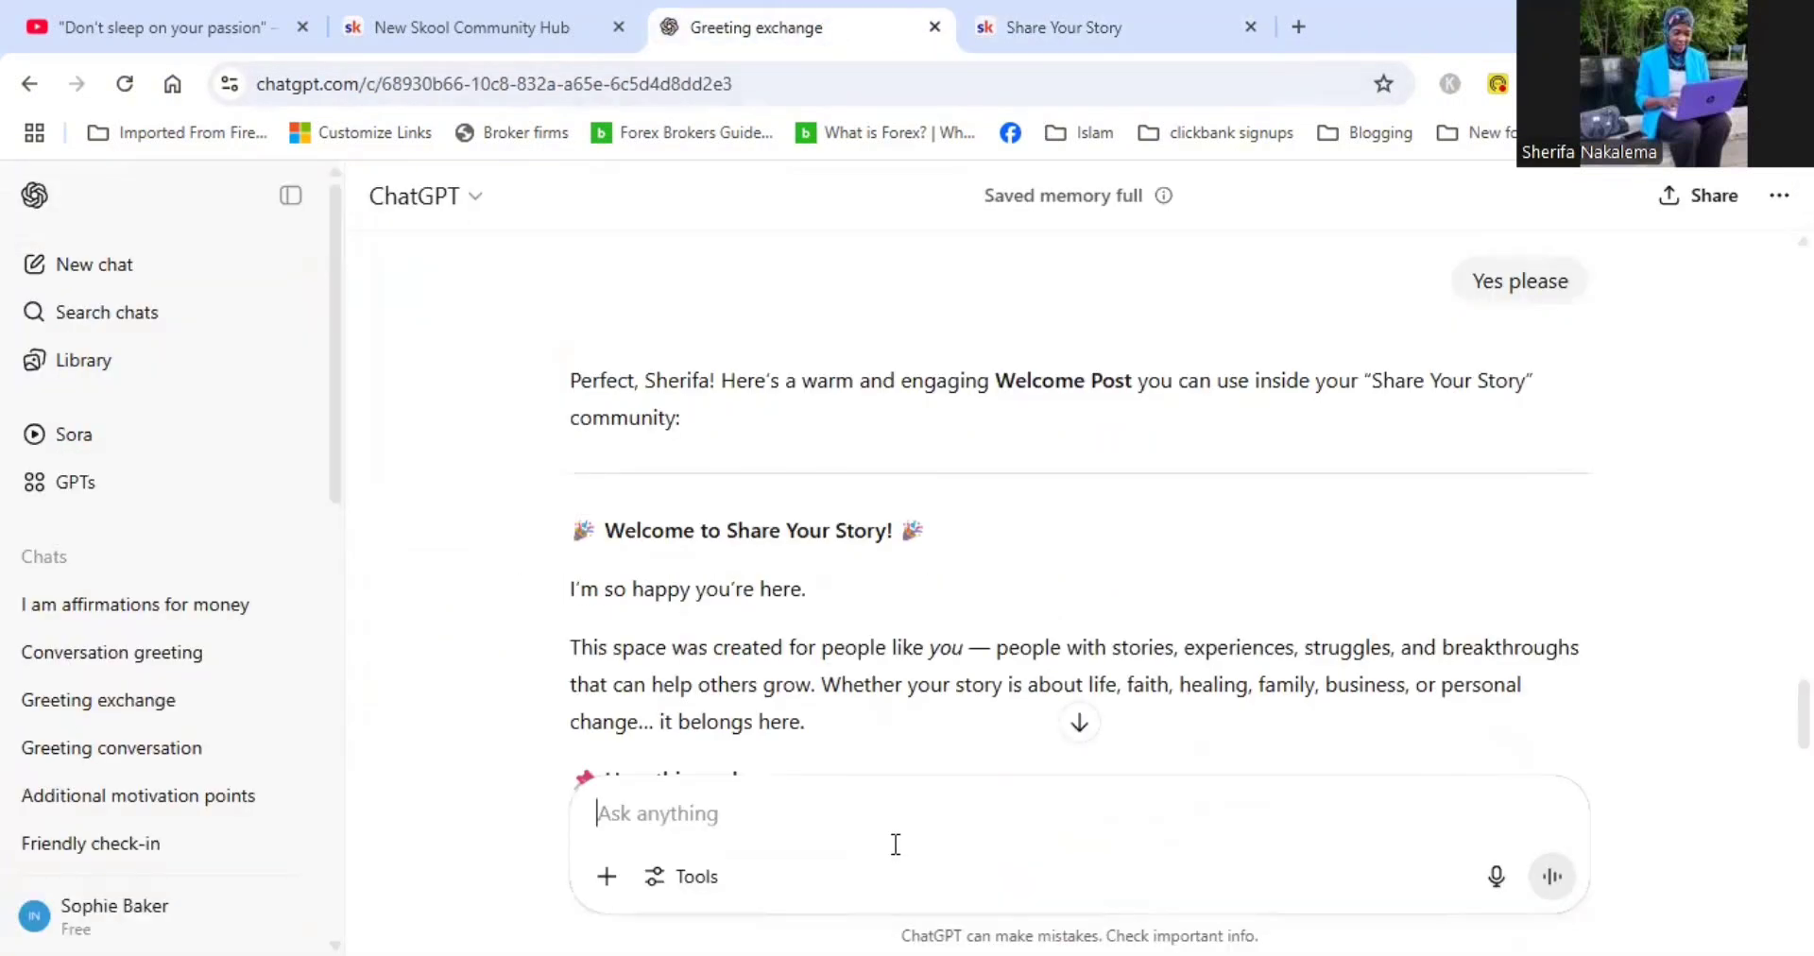
text(Please a)
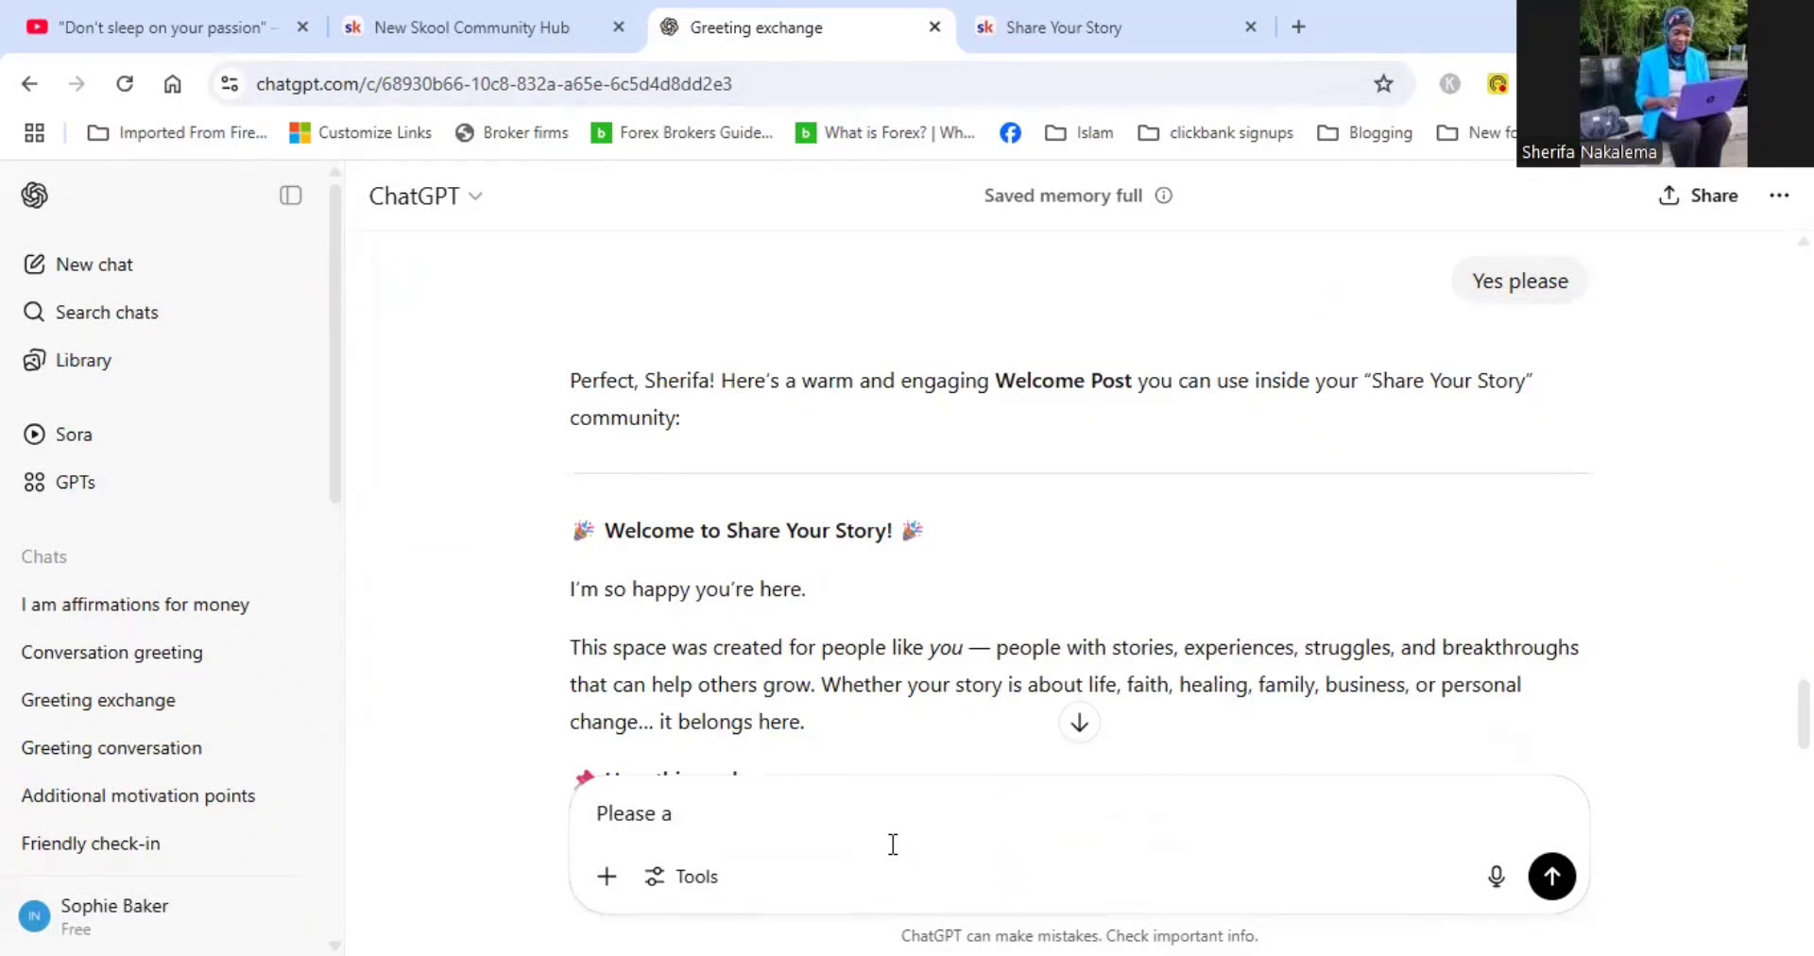
text(dd)
text(s)
text(ome img)
key(BackSpace)
key(BackSpace)
text(Gl)
text(F)
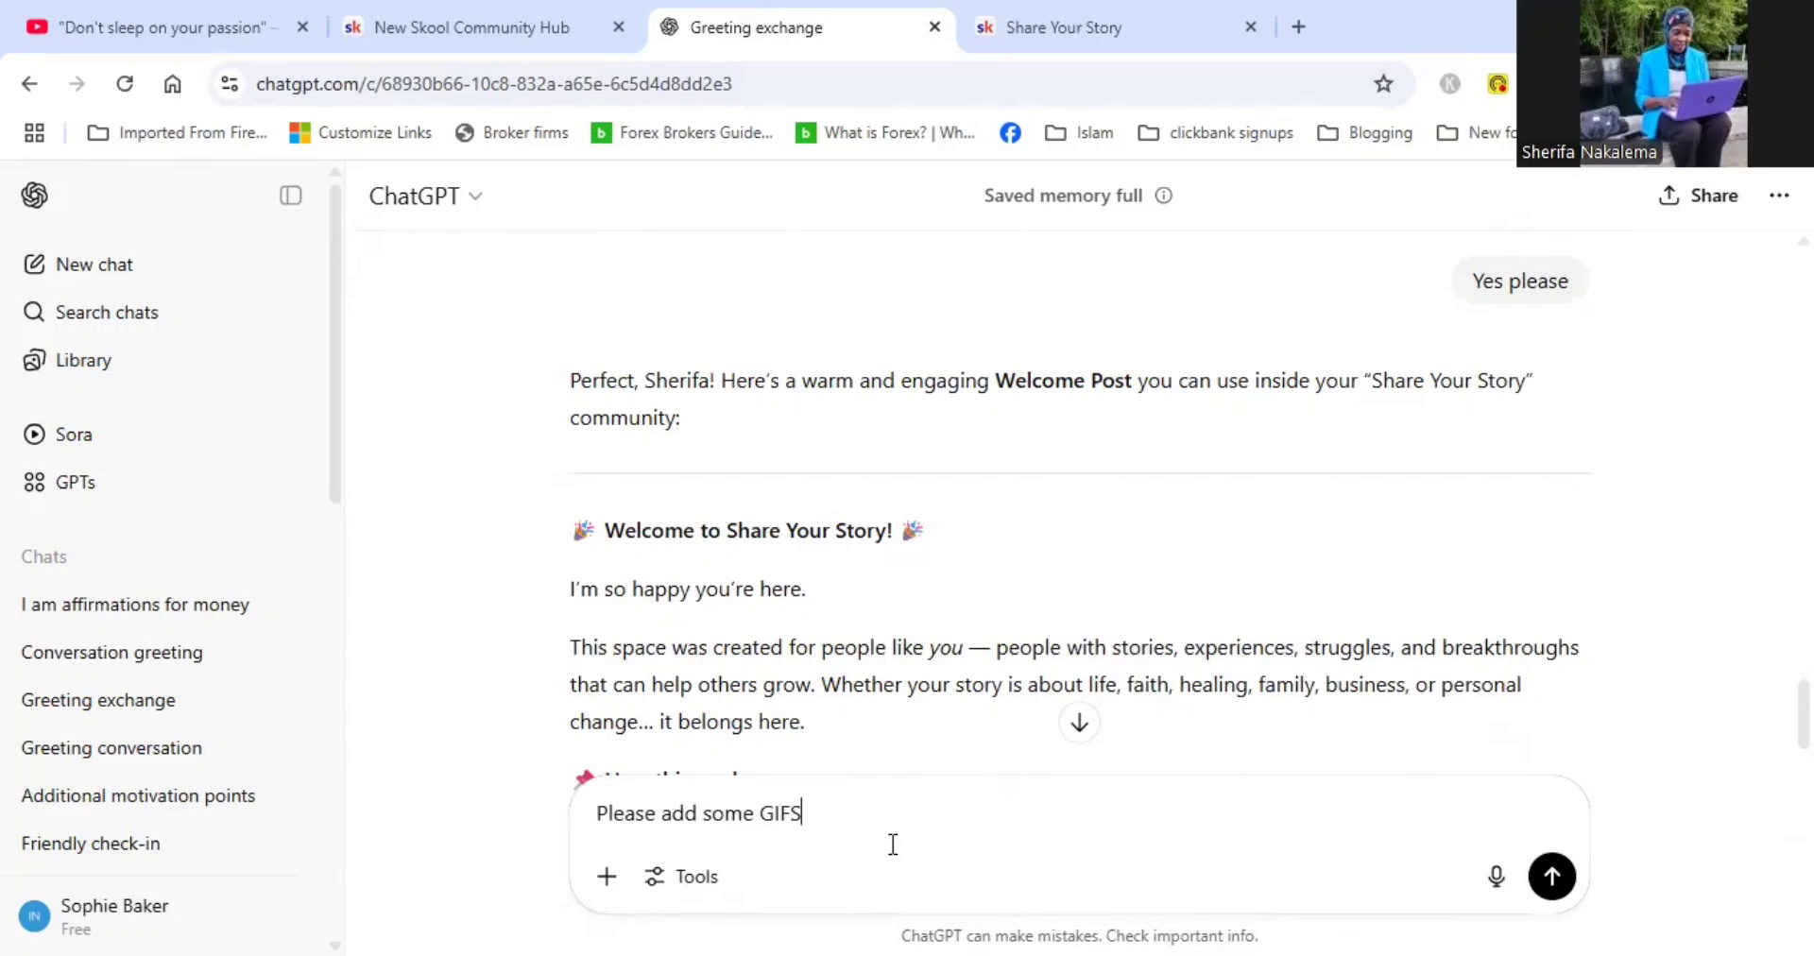
text(s or i)
text(ma)
text(jis)
text(:)
Paste the About page description after the request and send the message to ChatGPT
right_click(909, 811)
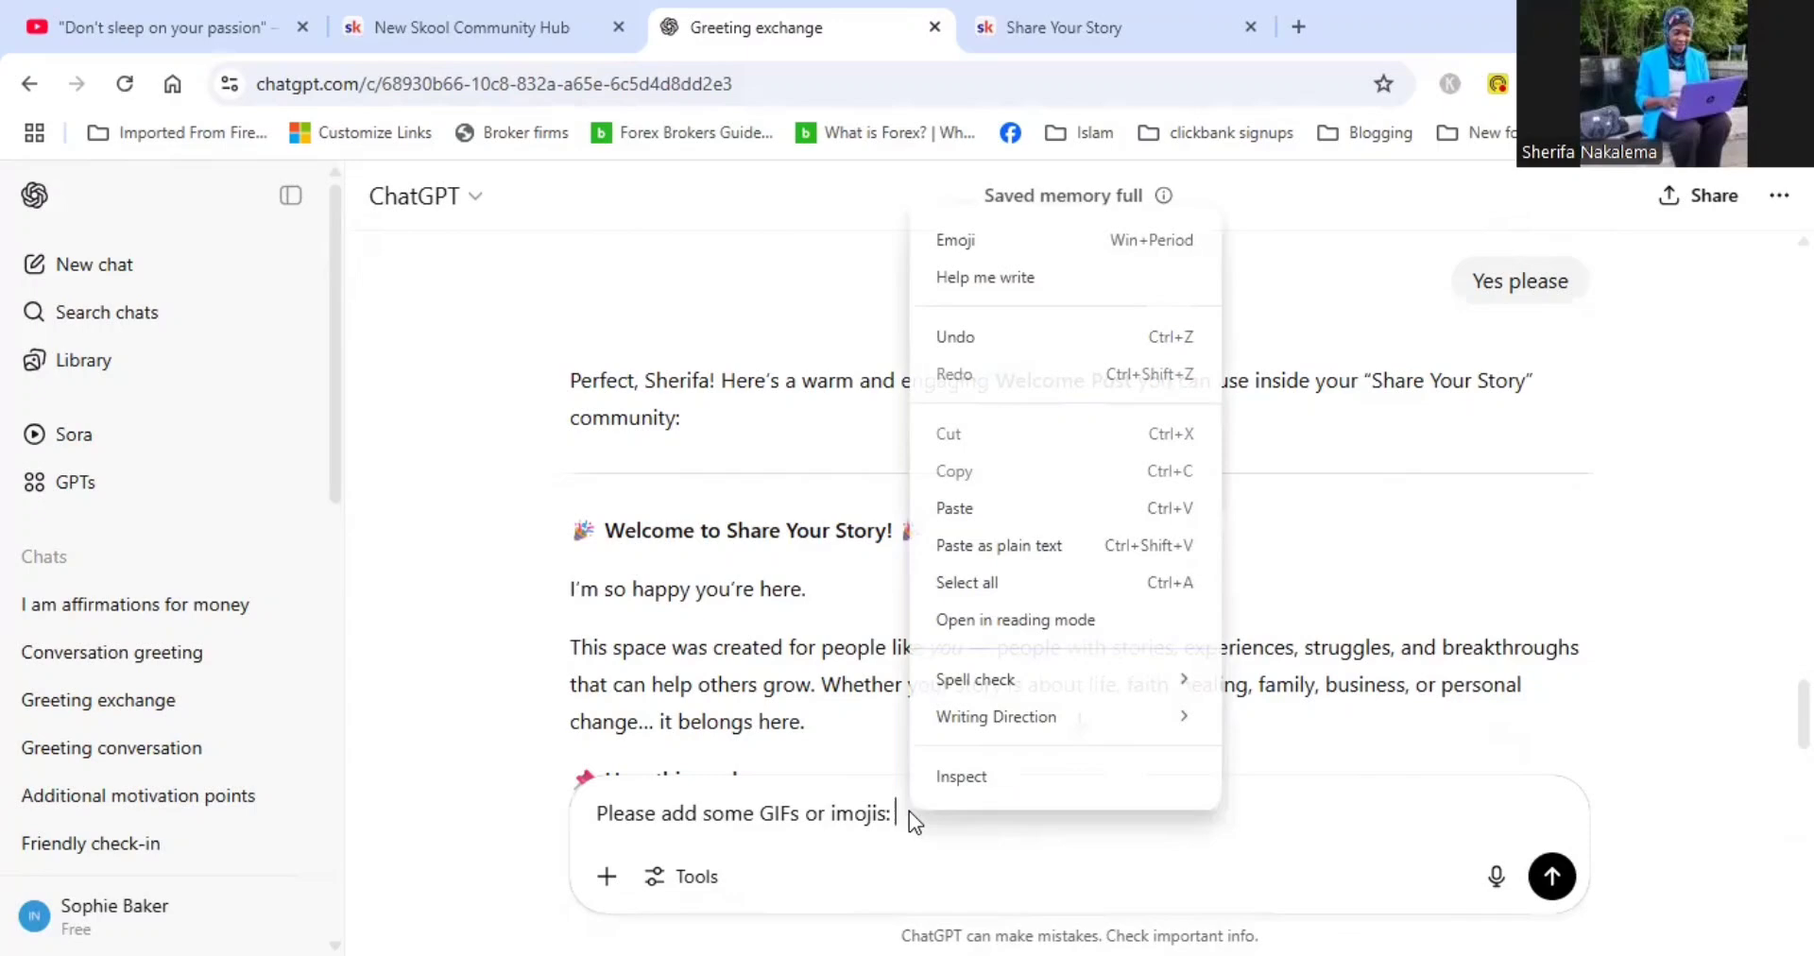
click(973, 507)
key(Return)
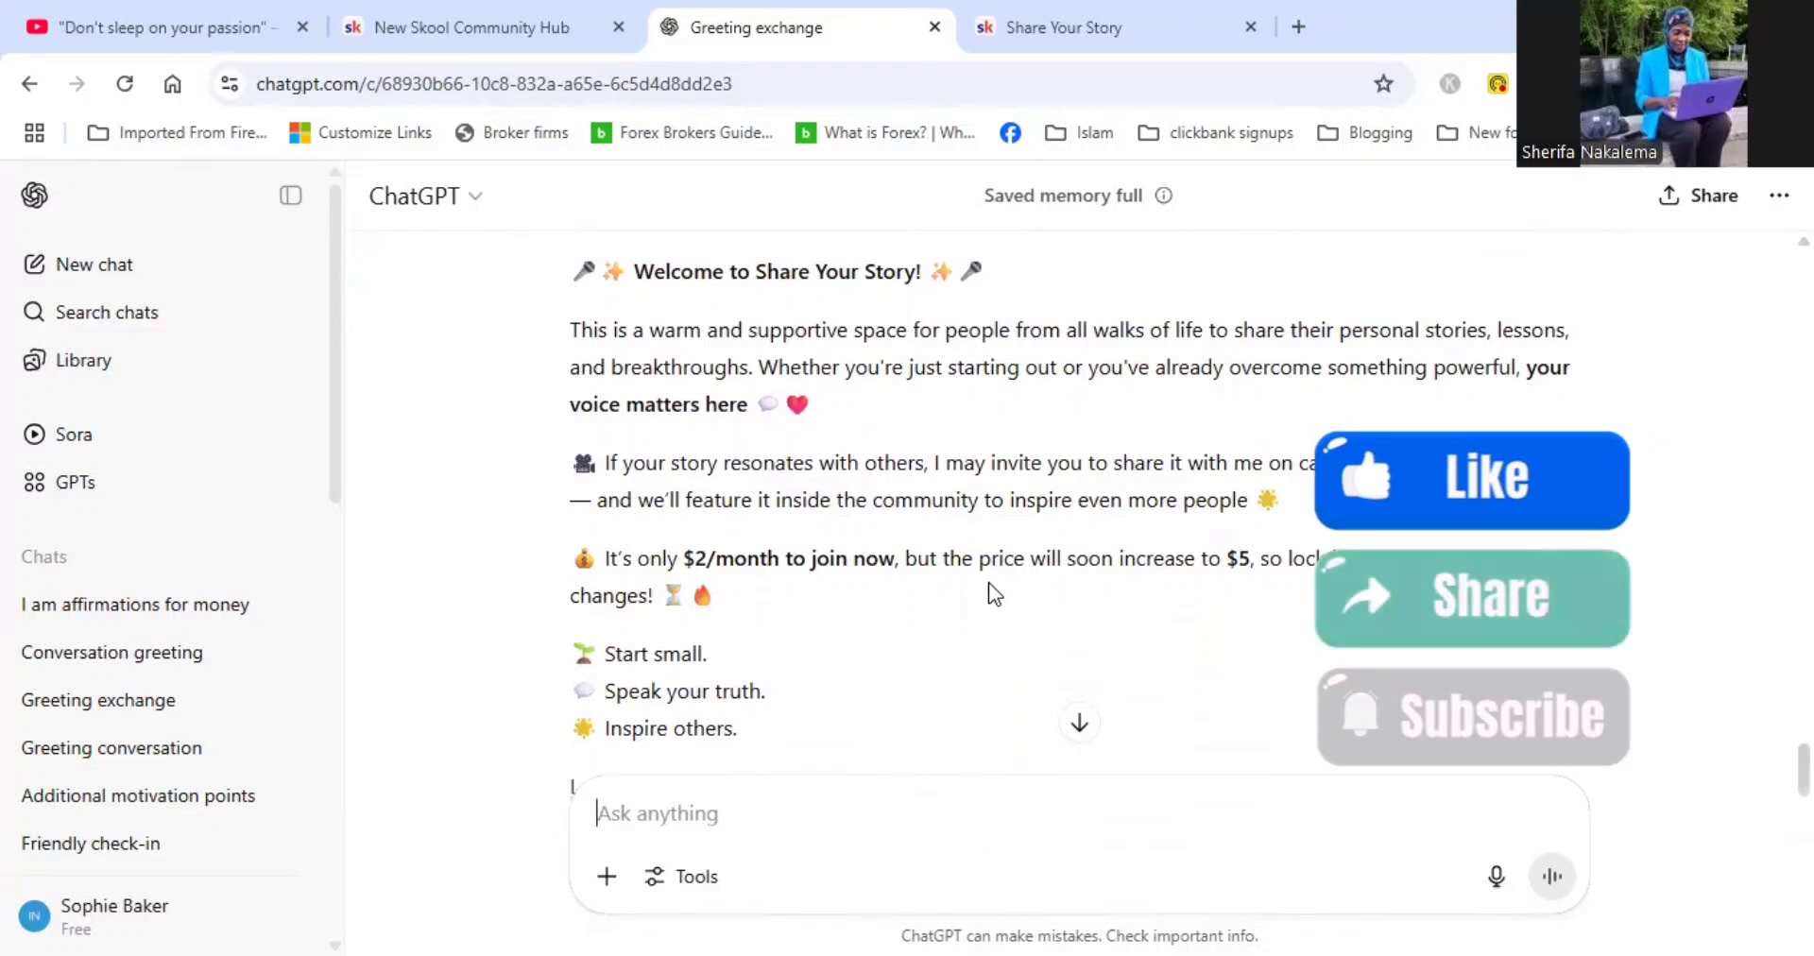
Copy ChatGPT's emoji version of the "Welcome to Share Your Story!" description
drag(562, 277, 1386, 761)
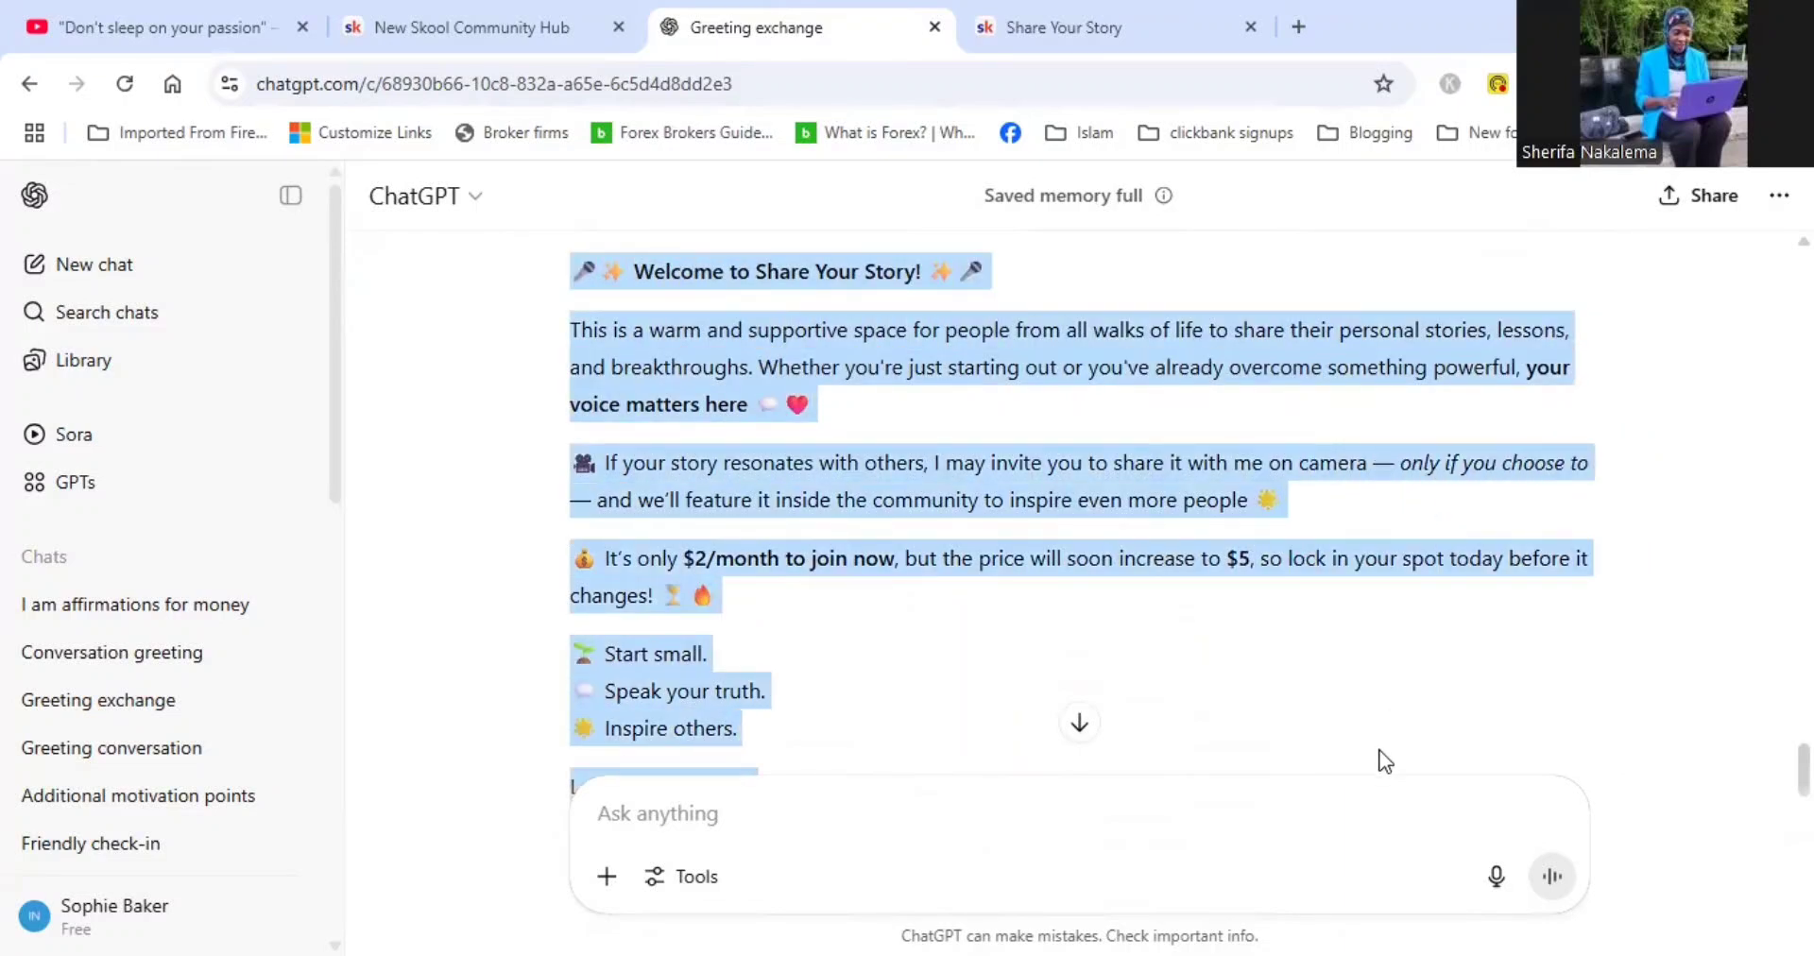
right_click(943, 427)
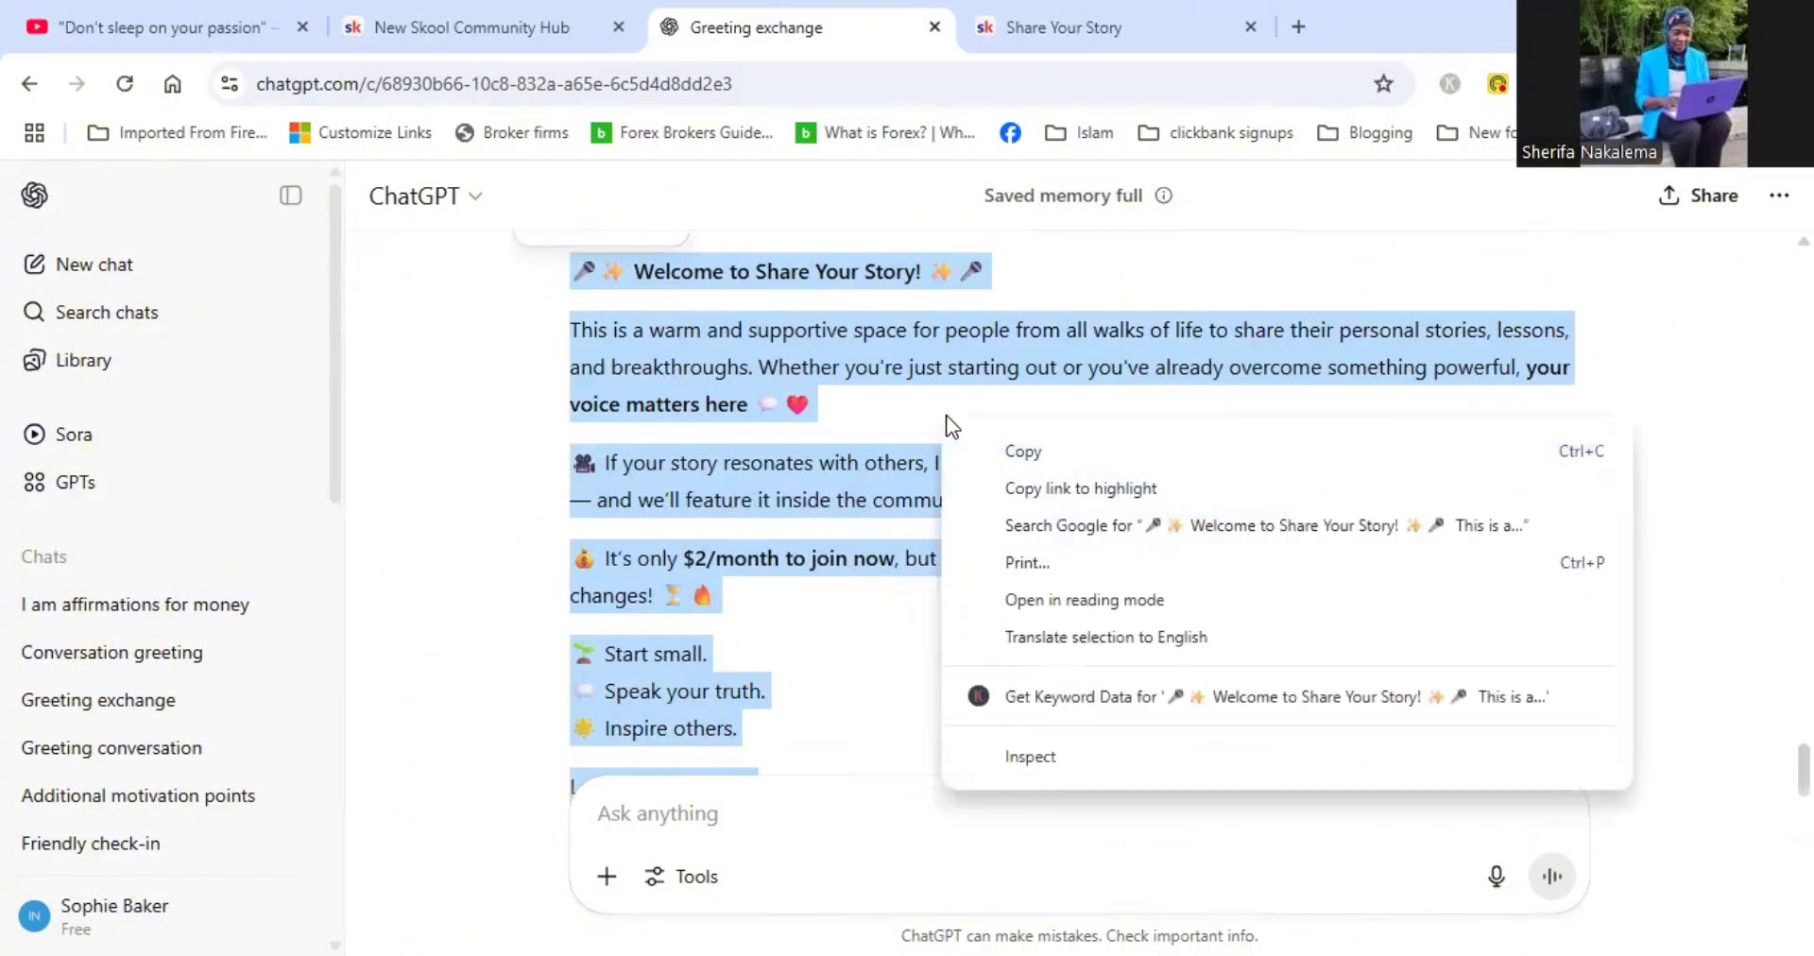
click(1004, 449)
click(693, 809)
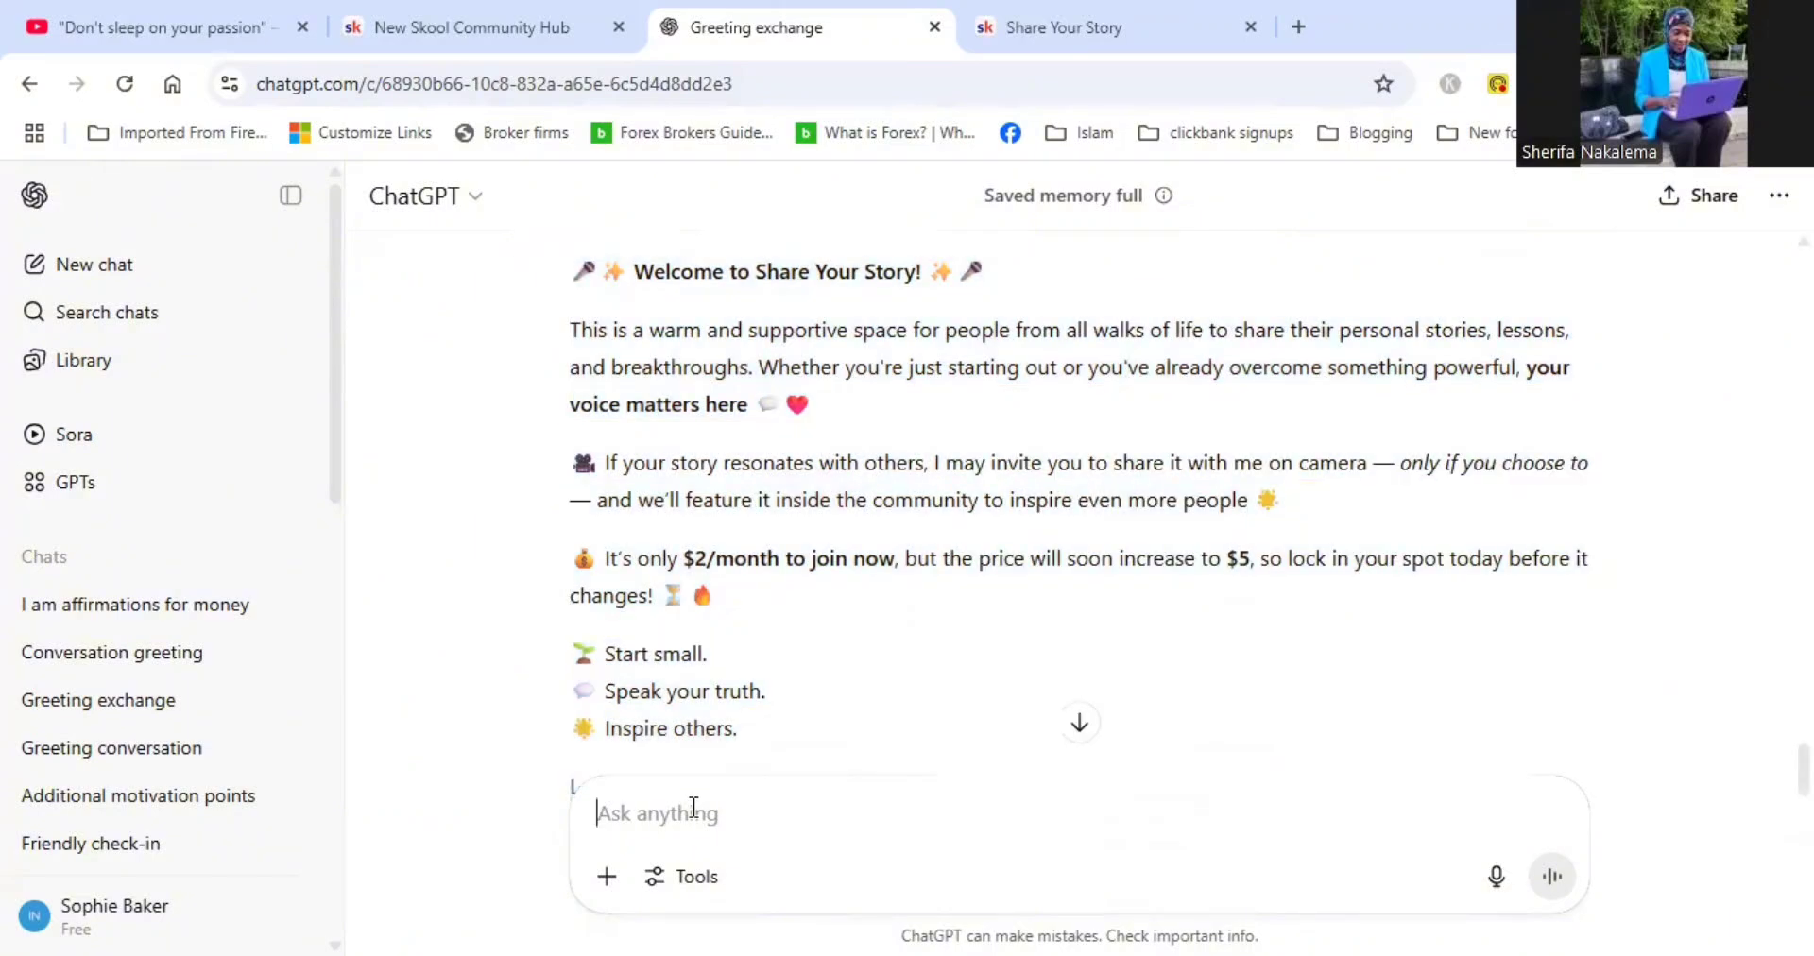
Send ChatGPT the feedback message "See that was better"
text(See th)
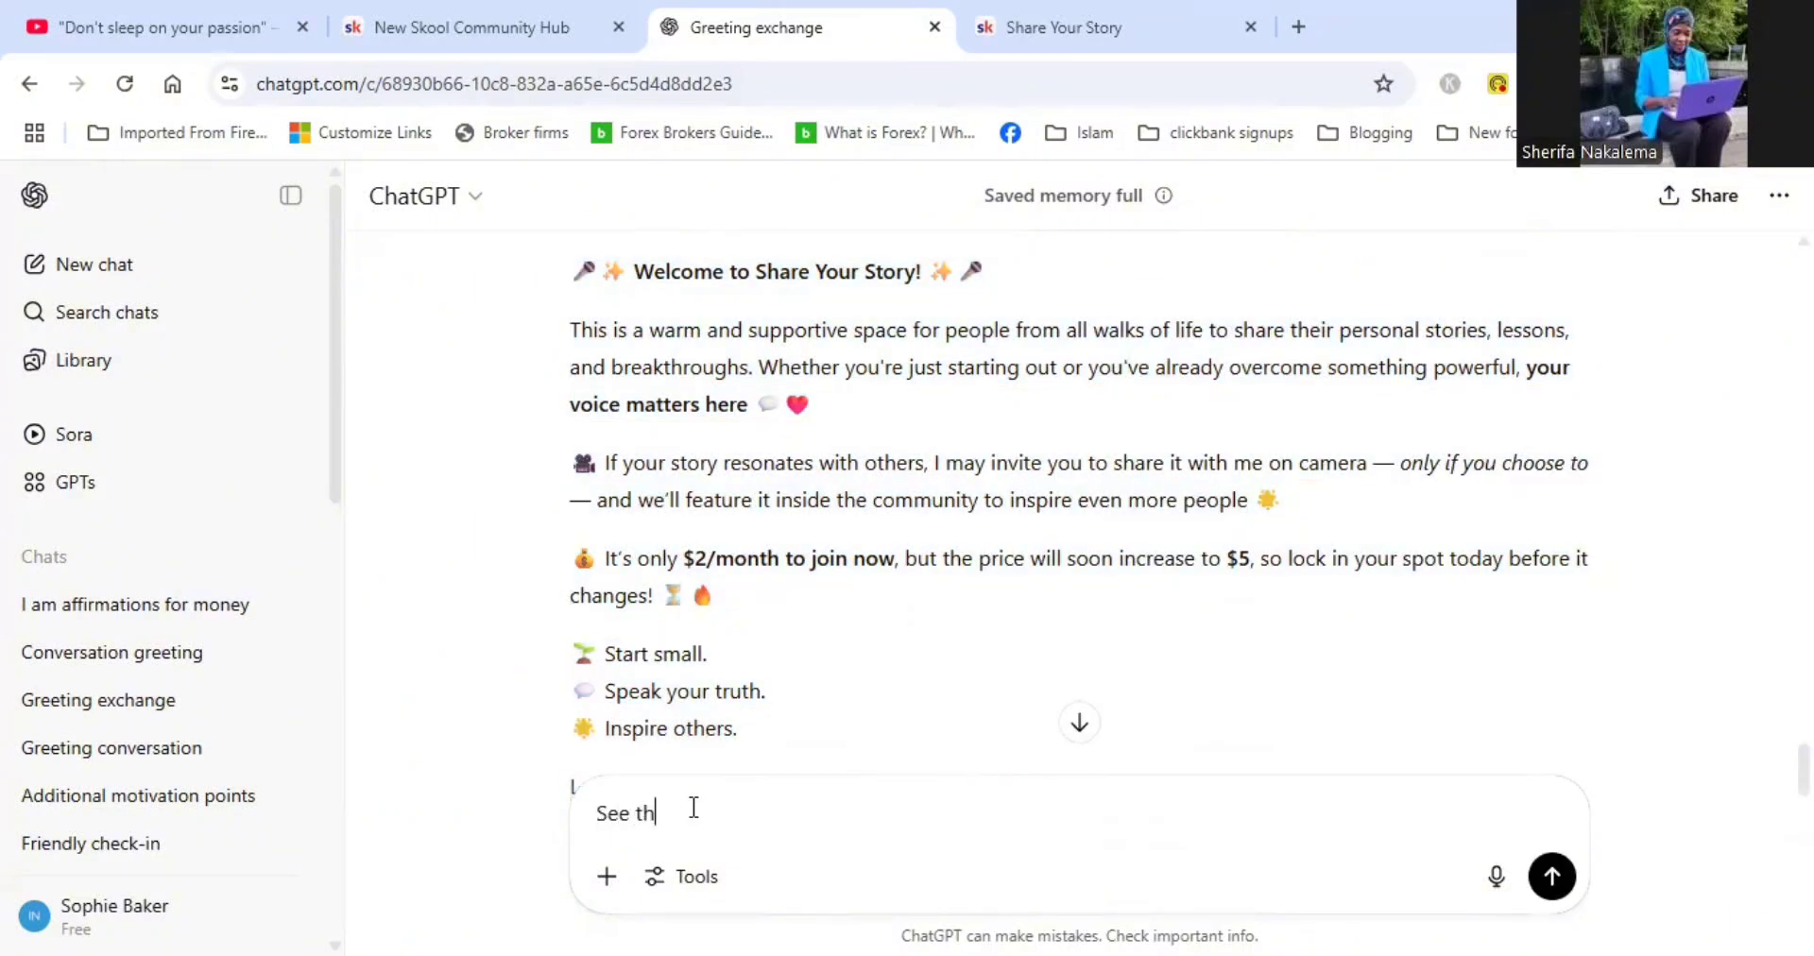
text(at was better)
key(Return)
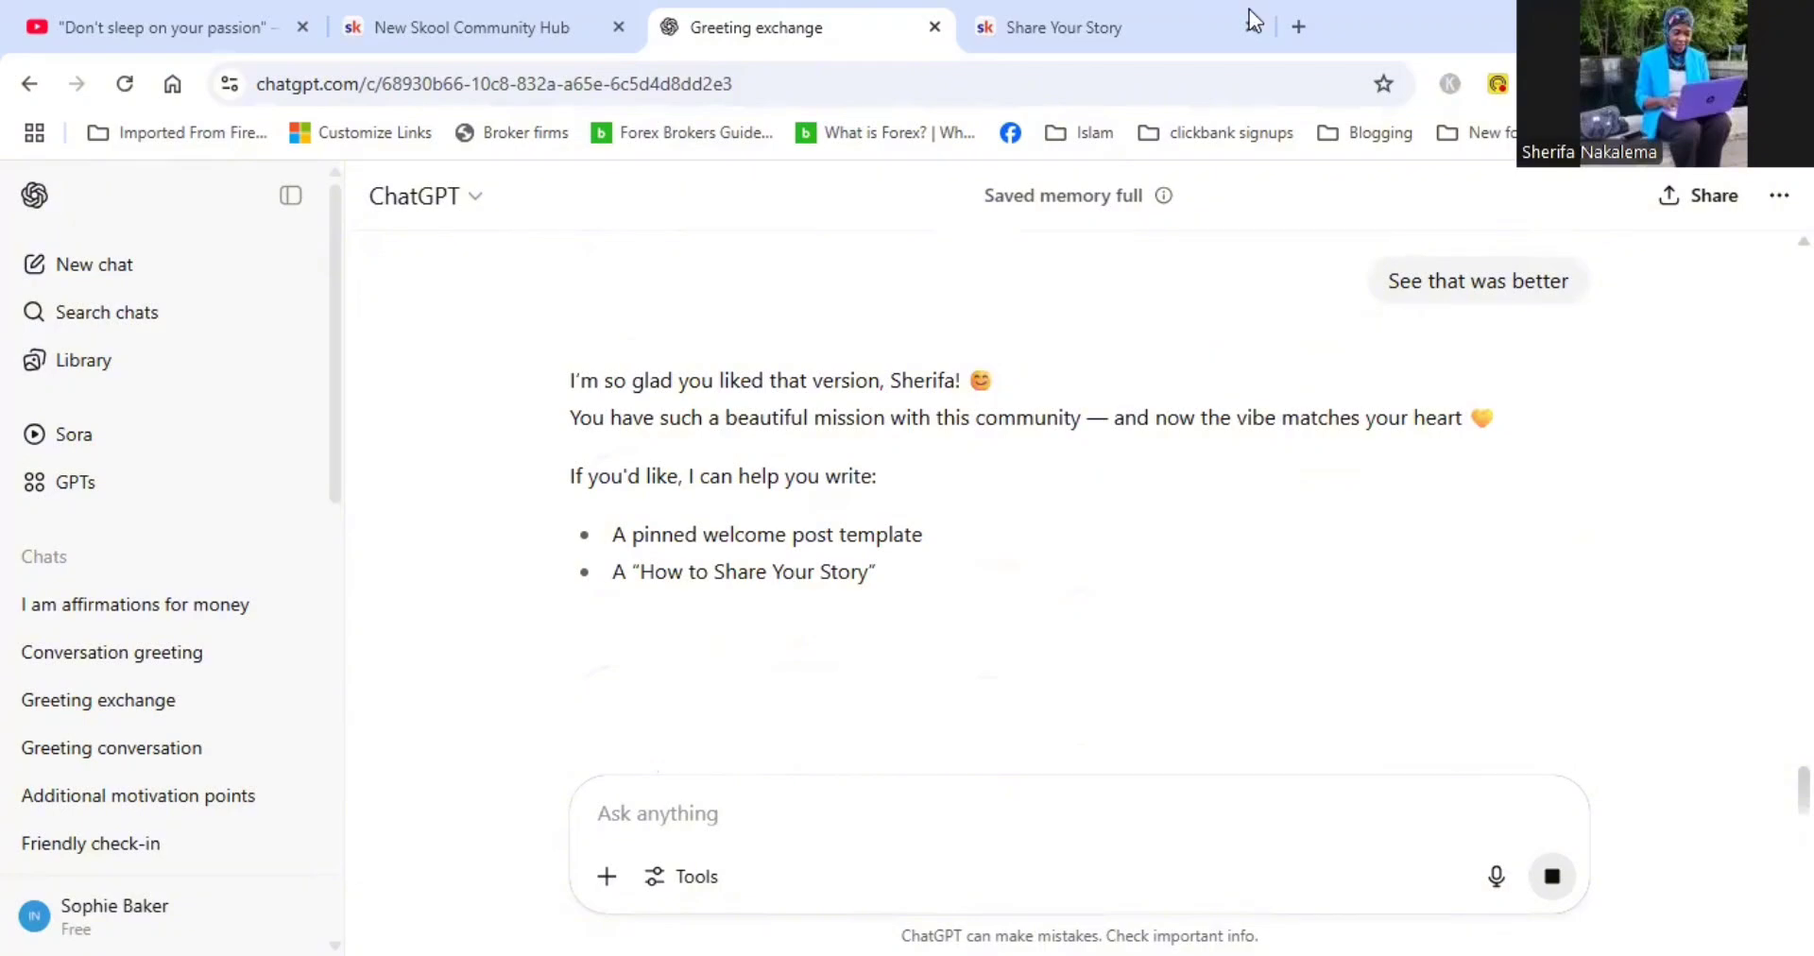
Switch back to the Share Your Story page, paste the copied emoji description into the empty description and save it
click(1171, 28)
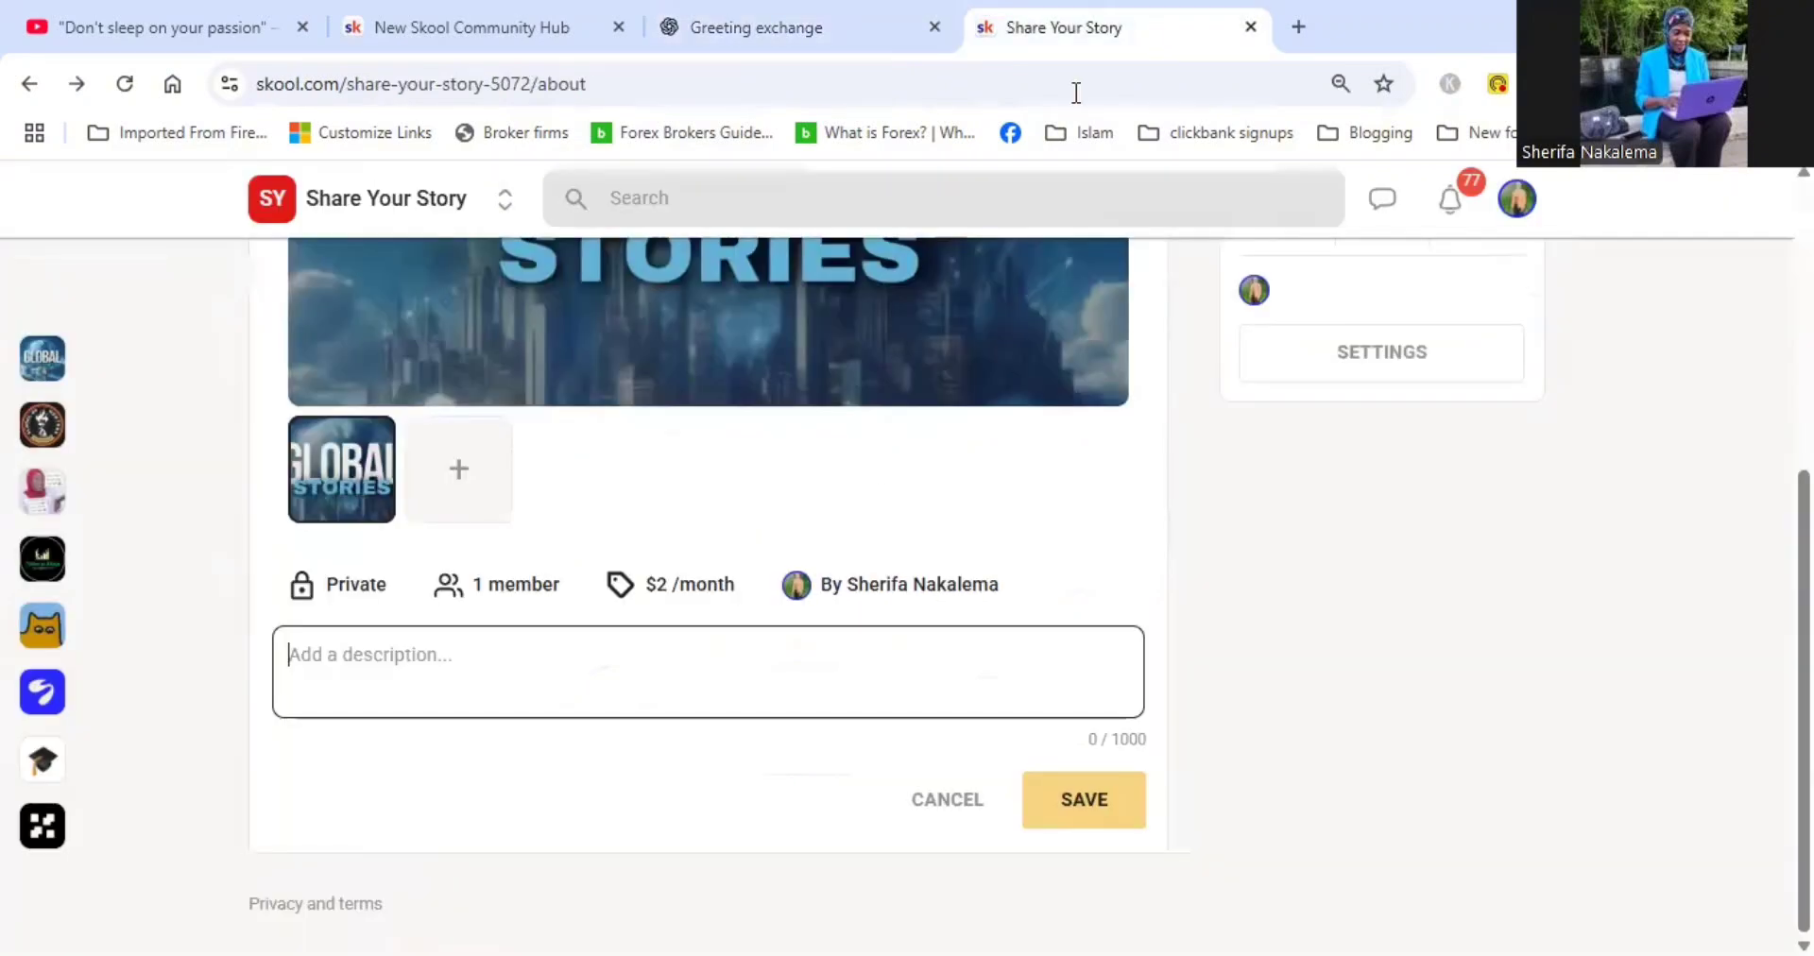
right_click(499, 665)
click(558, 370)
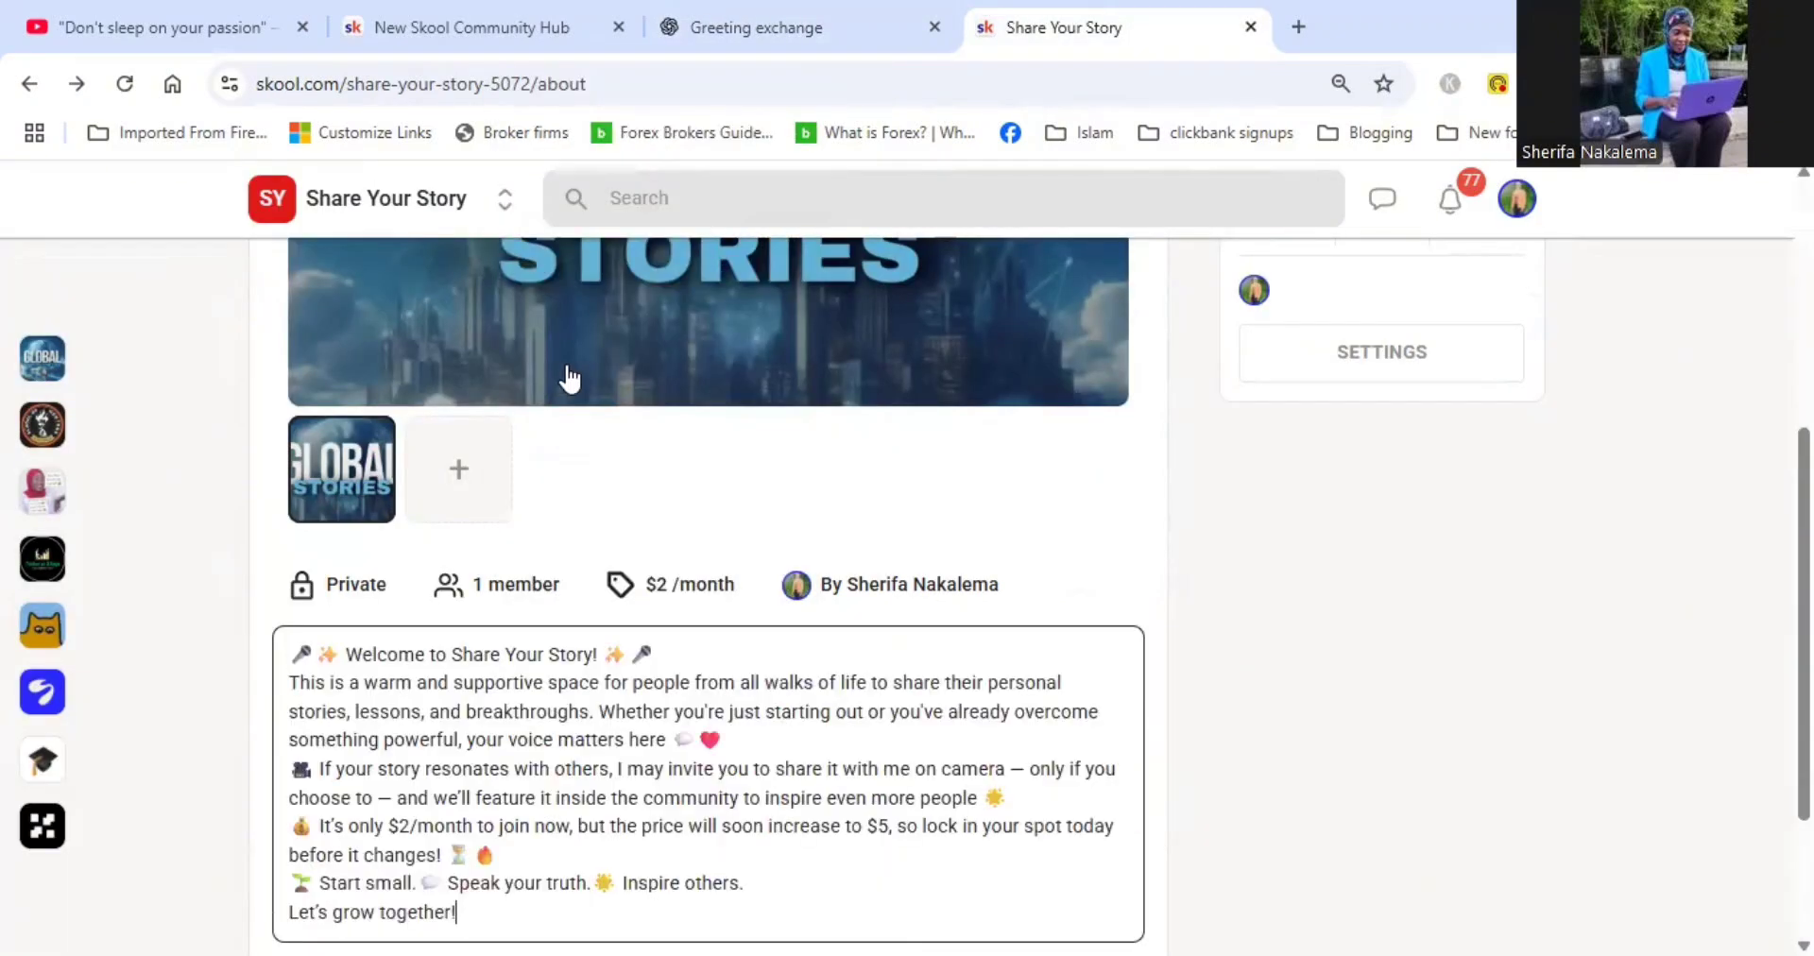
scroll(567, 376, down, 2)
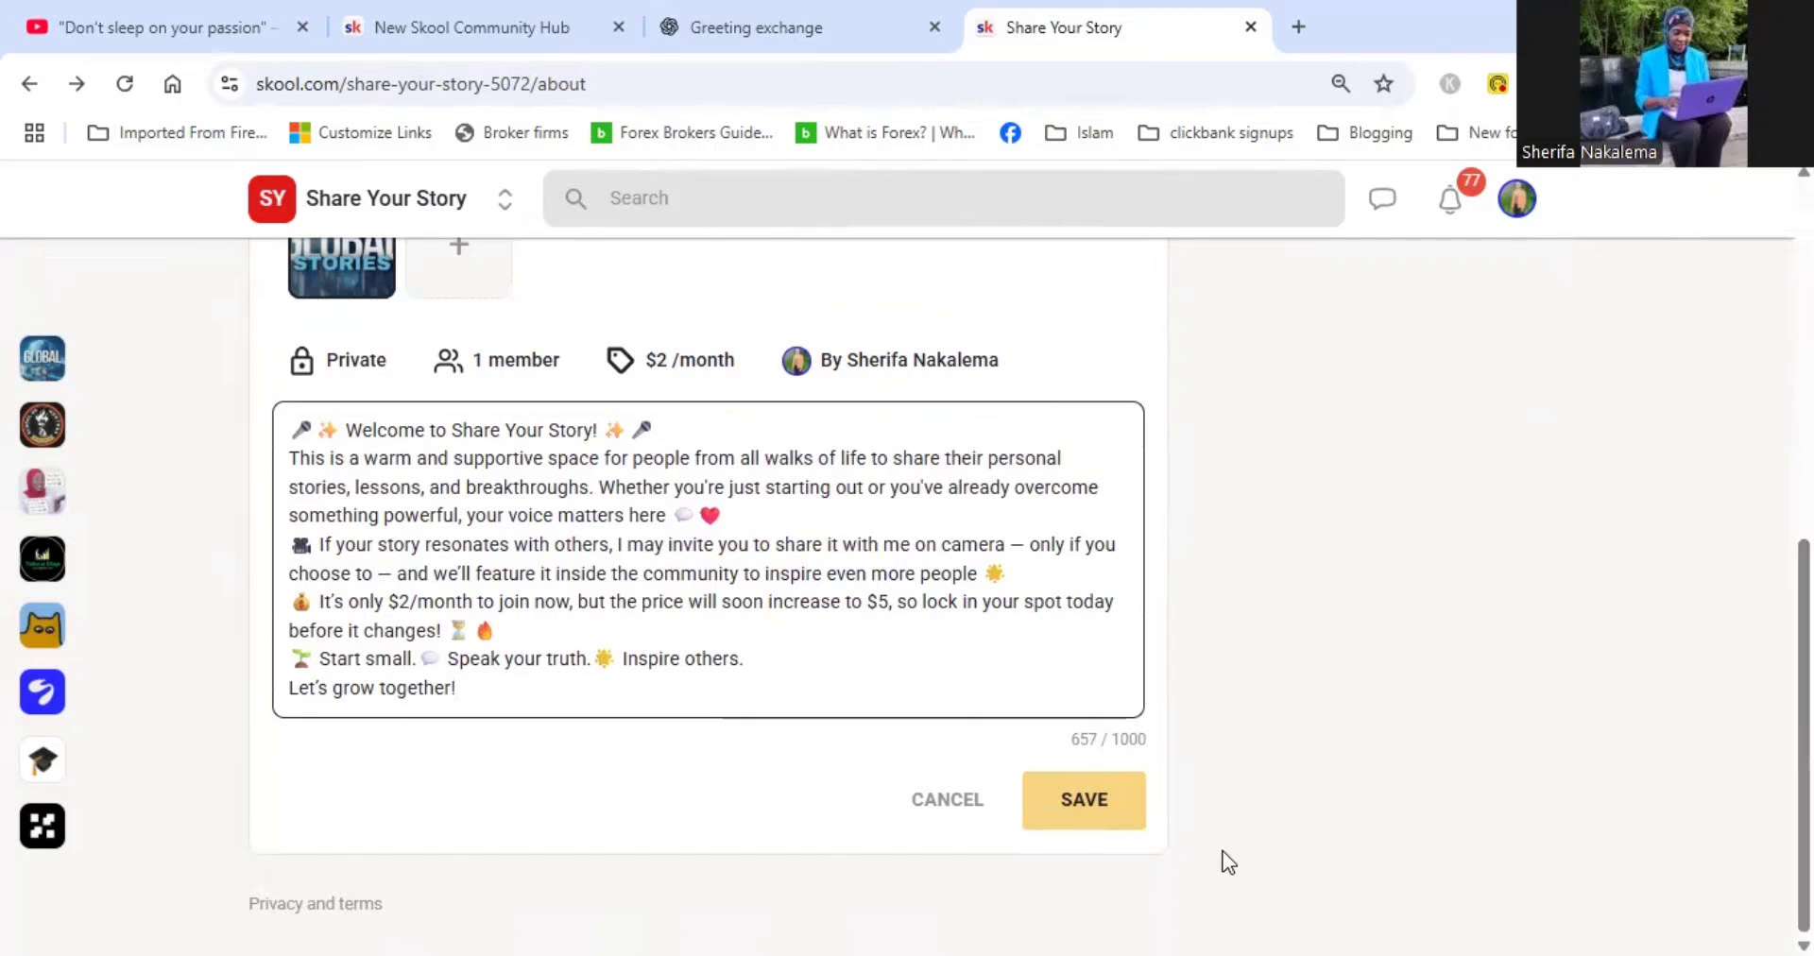
scroll(1242, 812, up, 6)
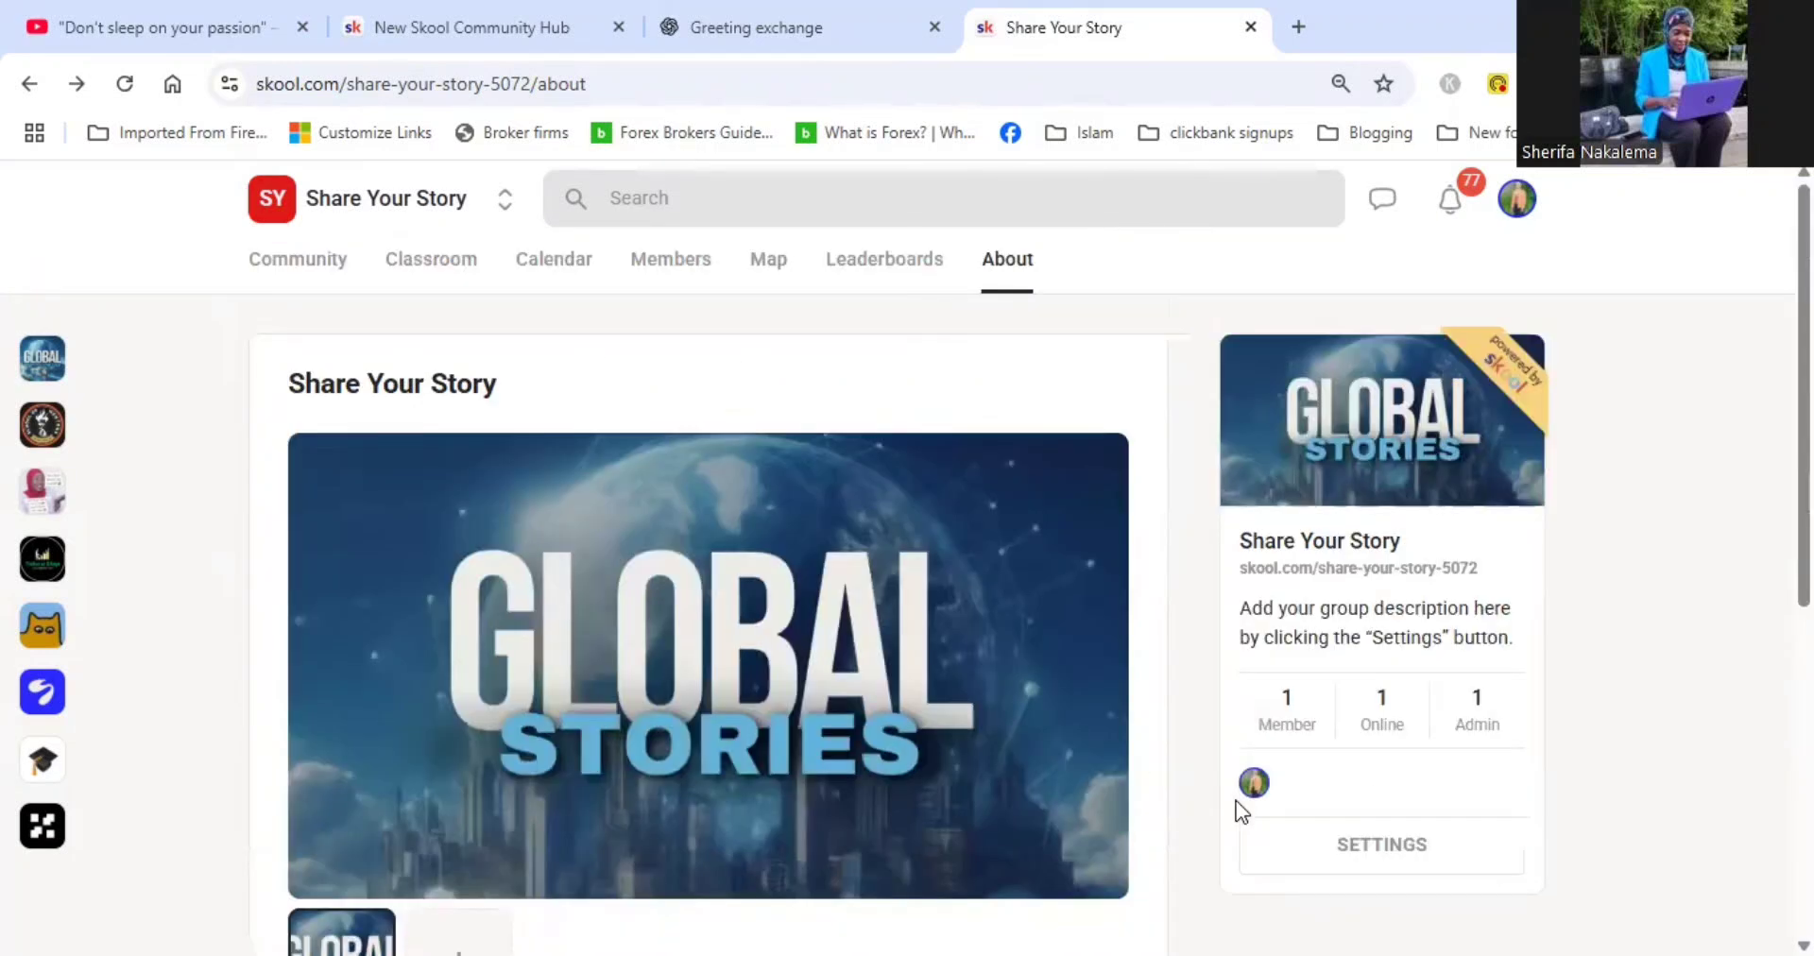
scroll(708, 567, down, 6)
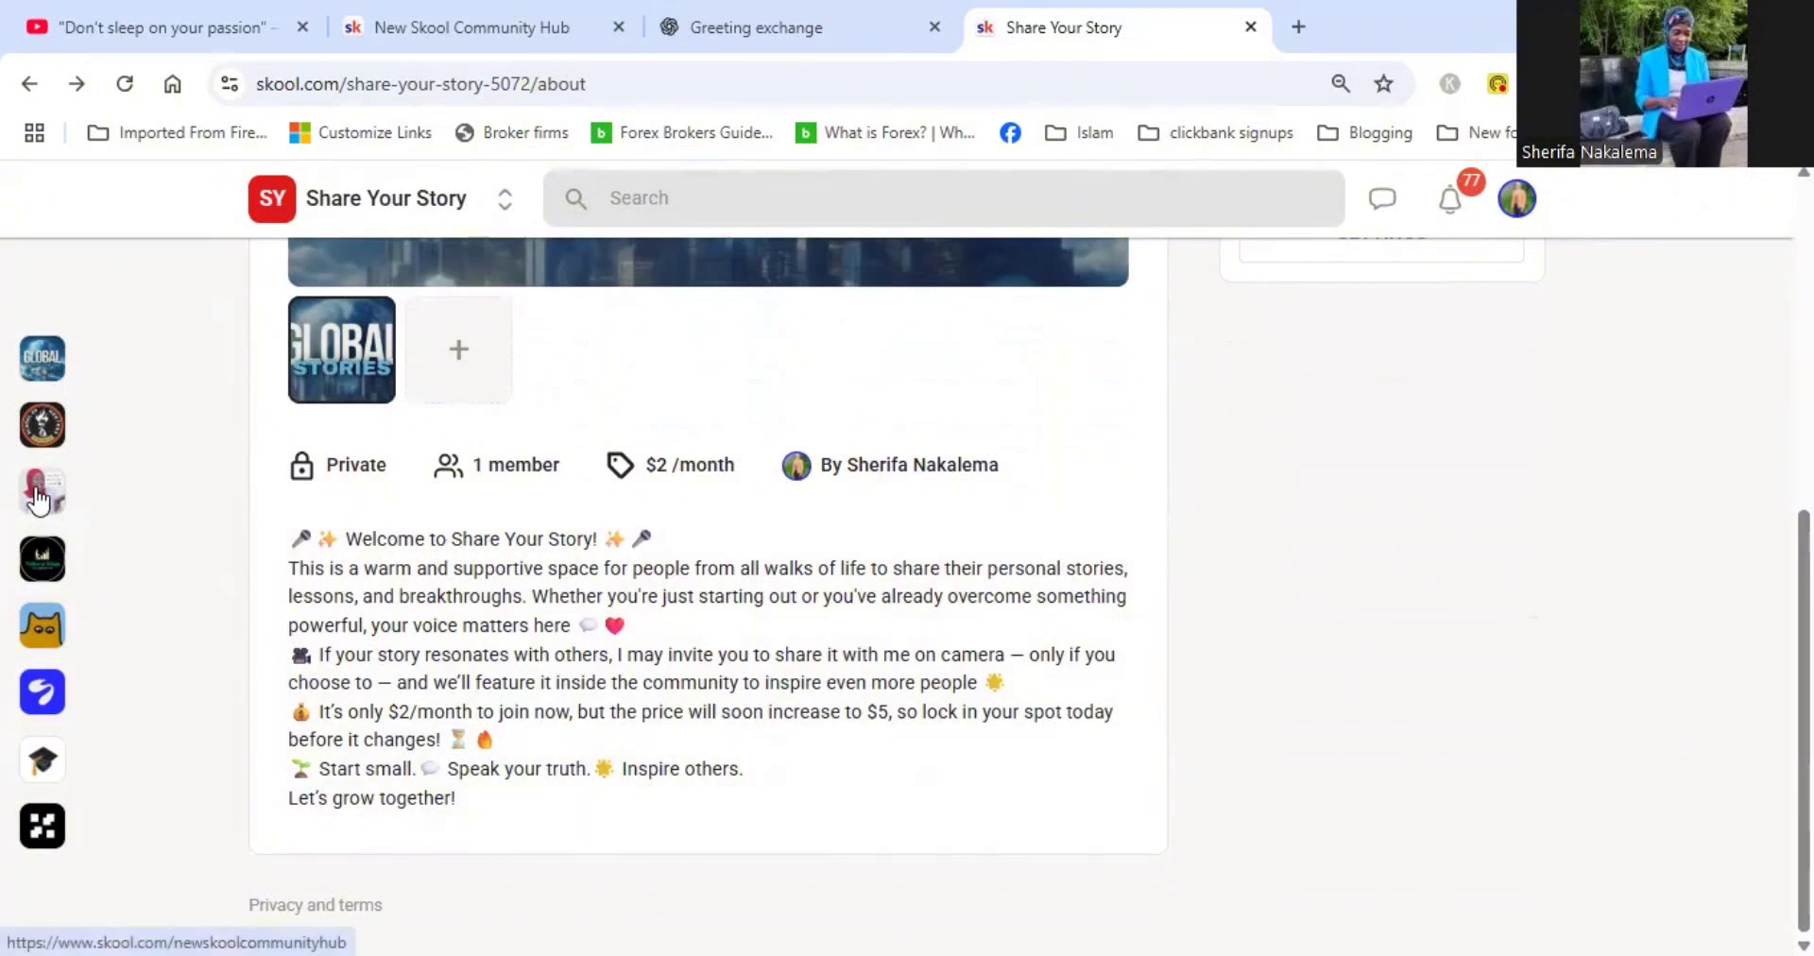
Examine the layout of the description on the New Skool Community Hub's About page
click(102, 482)
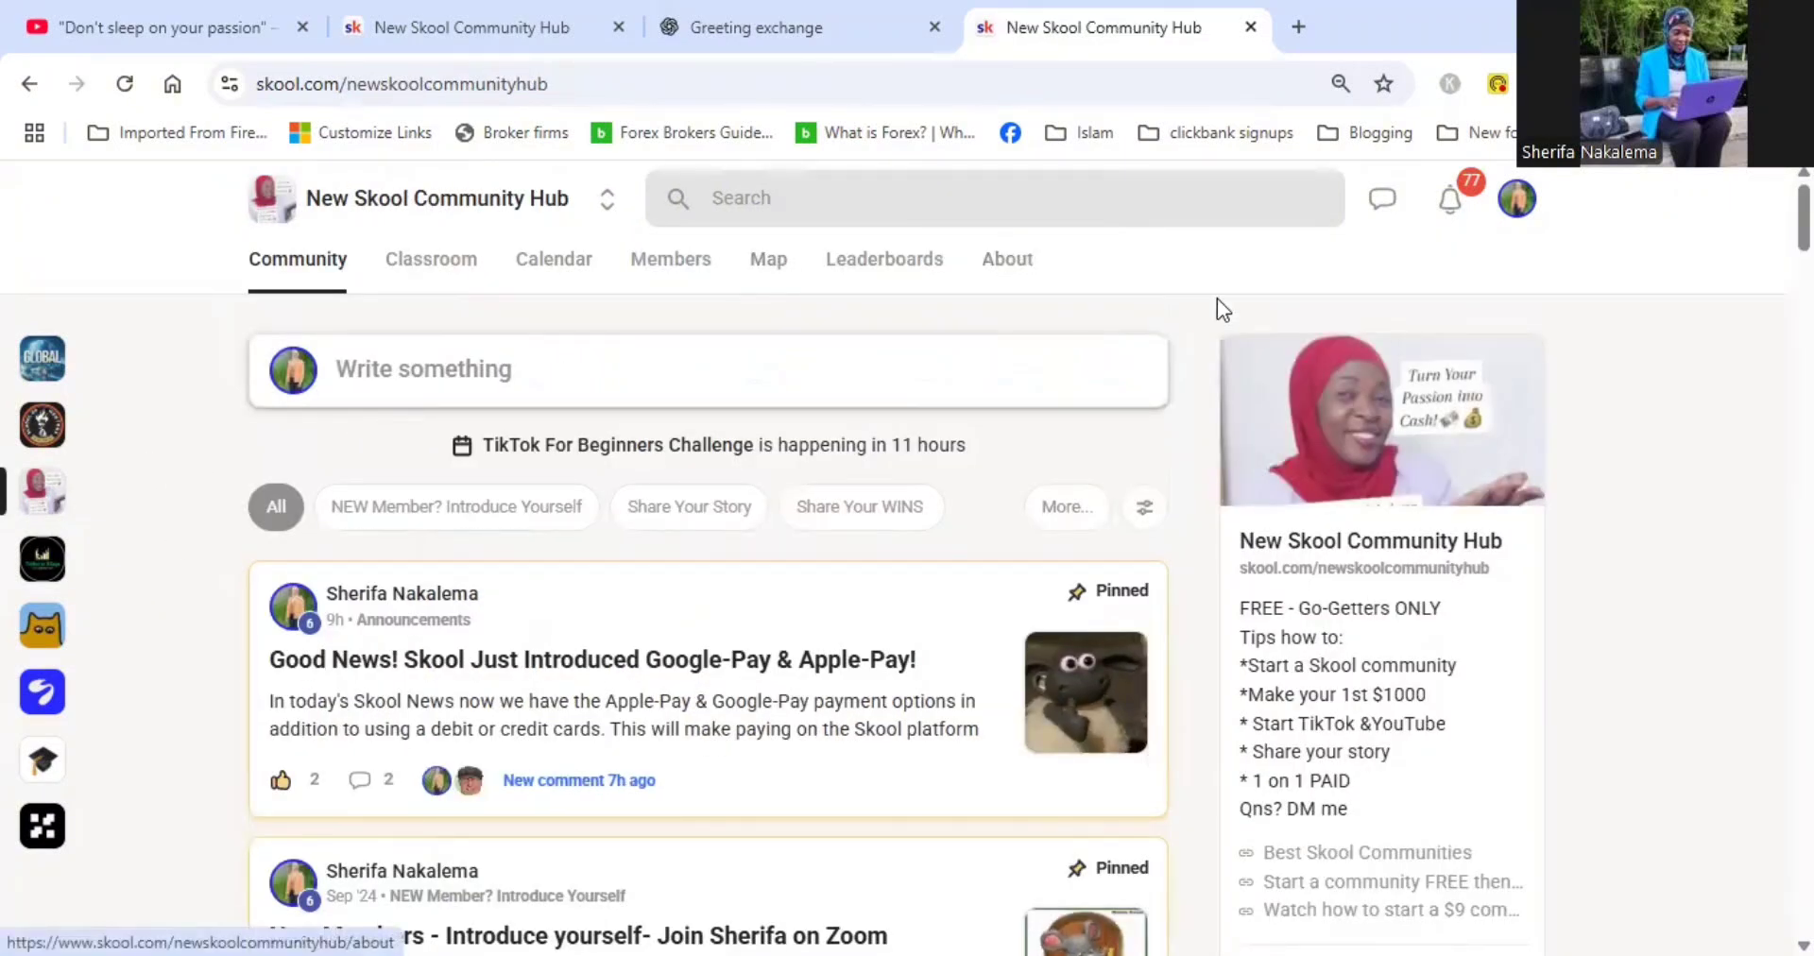
click(1443, 357)
scroll(1442, 472, down, 10)
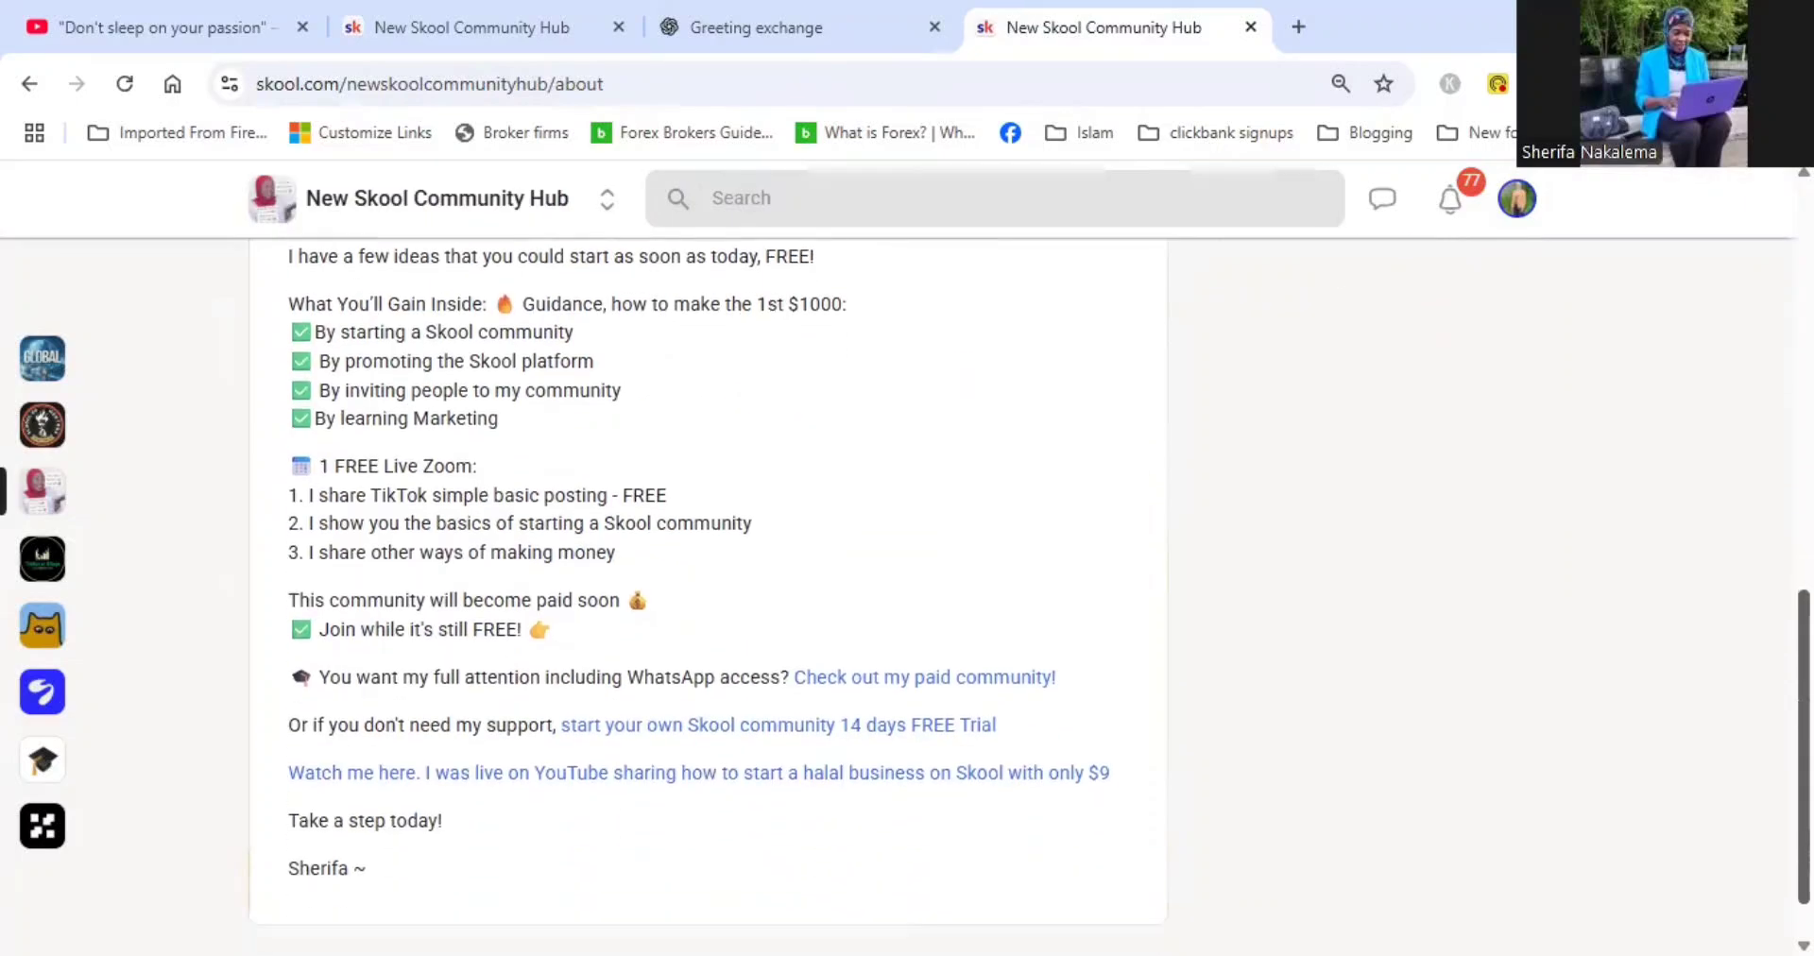
scroll(709, 596, up, 6)
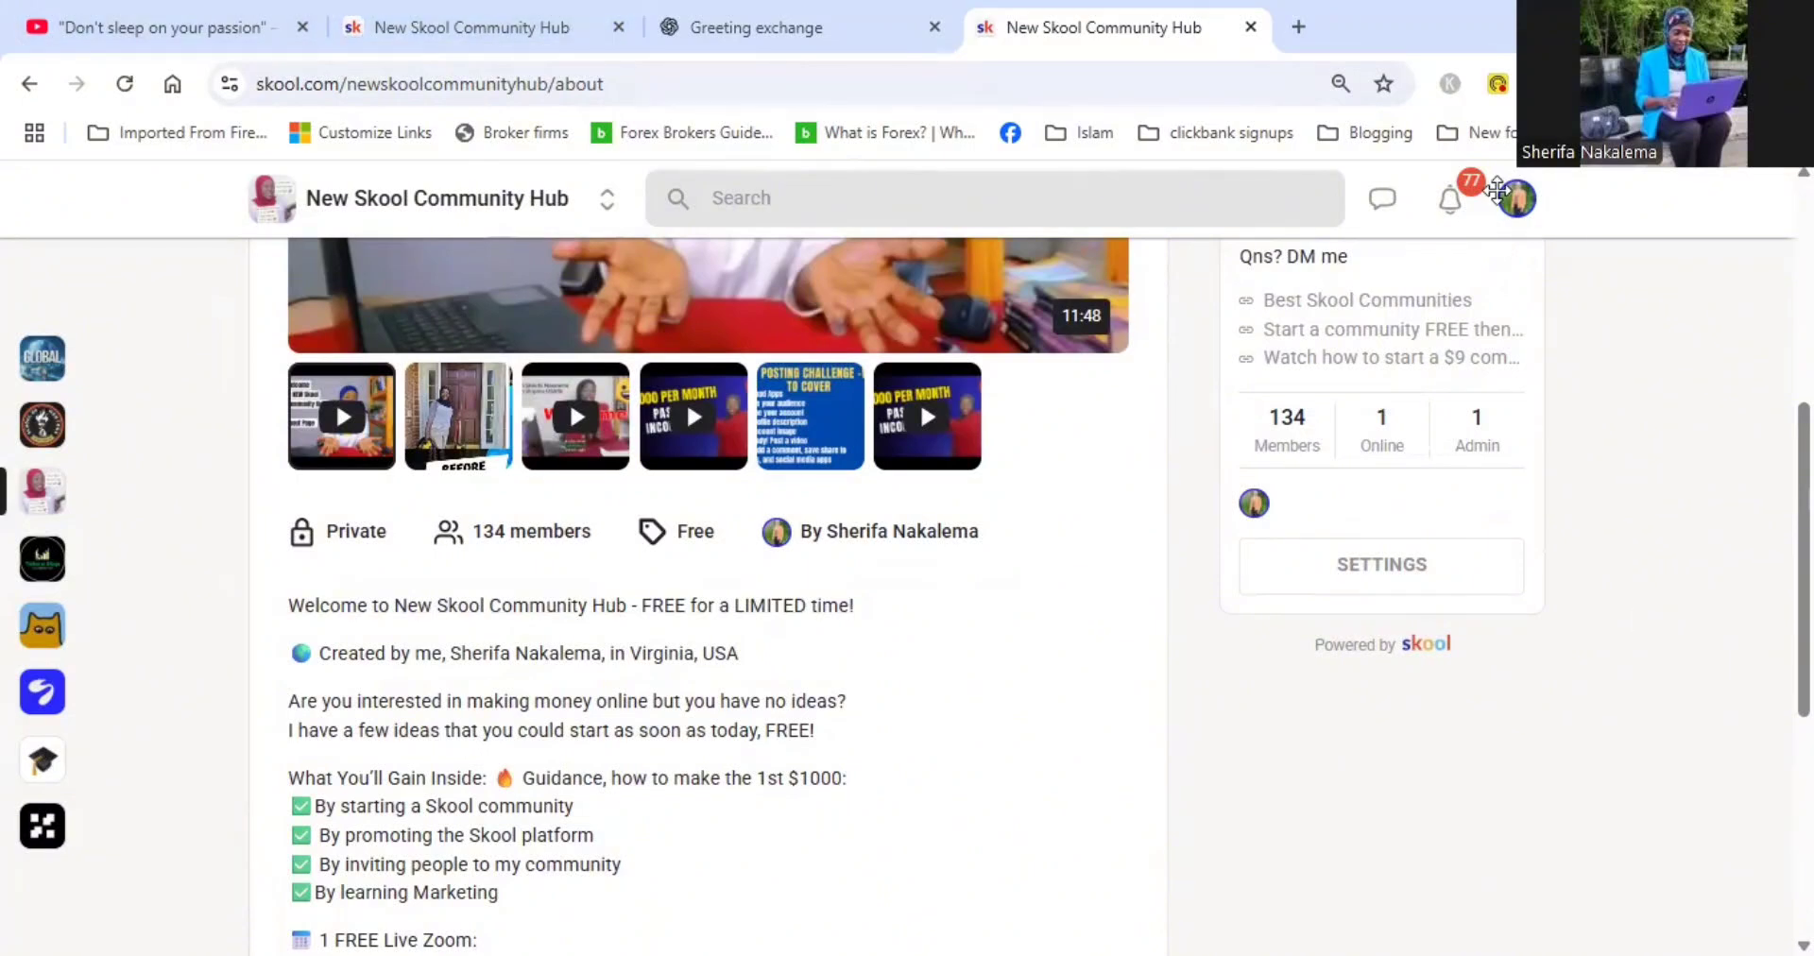
Return to the Share Your Story community through the owned communities on the profile and show its About page description
click(1515, 199)
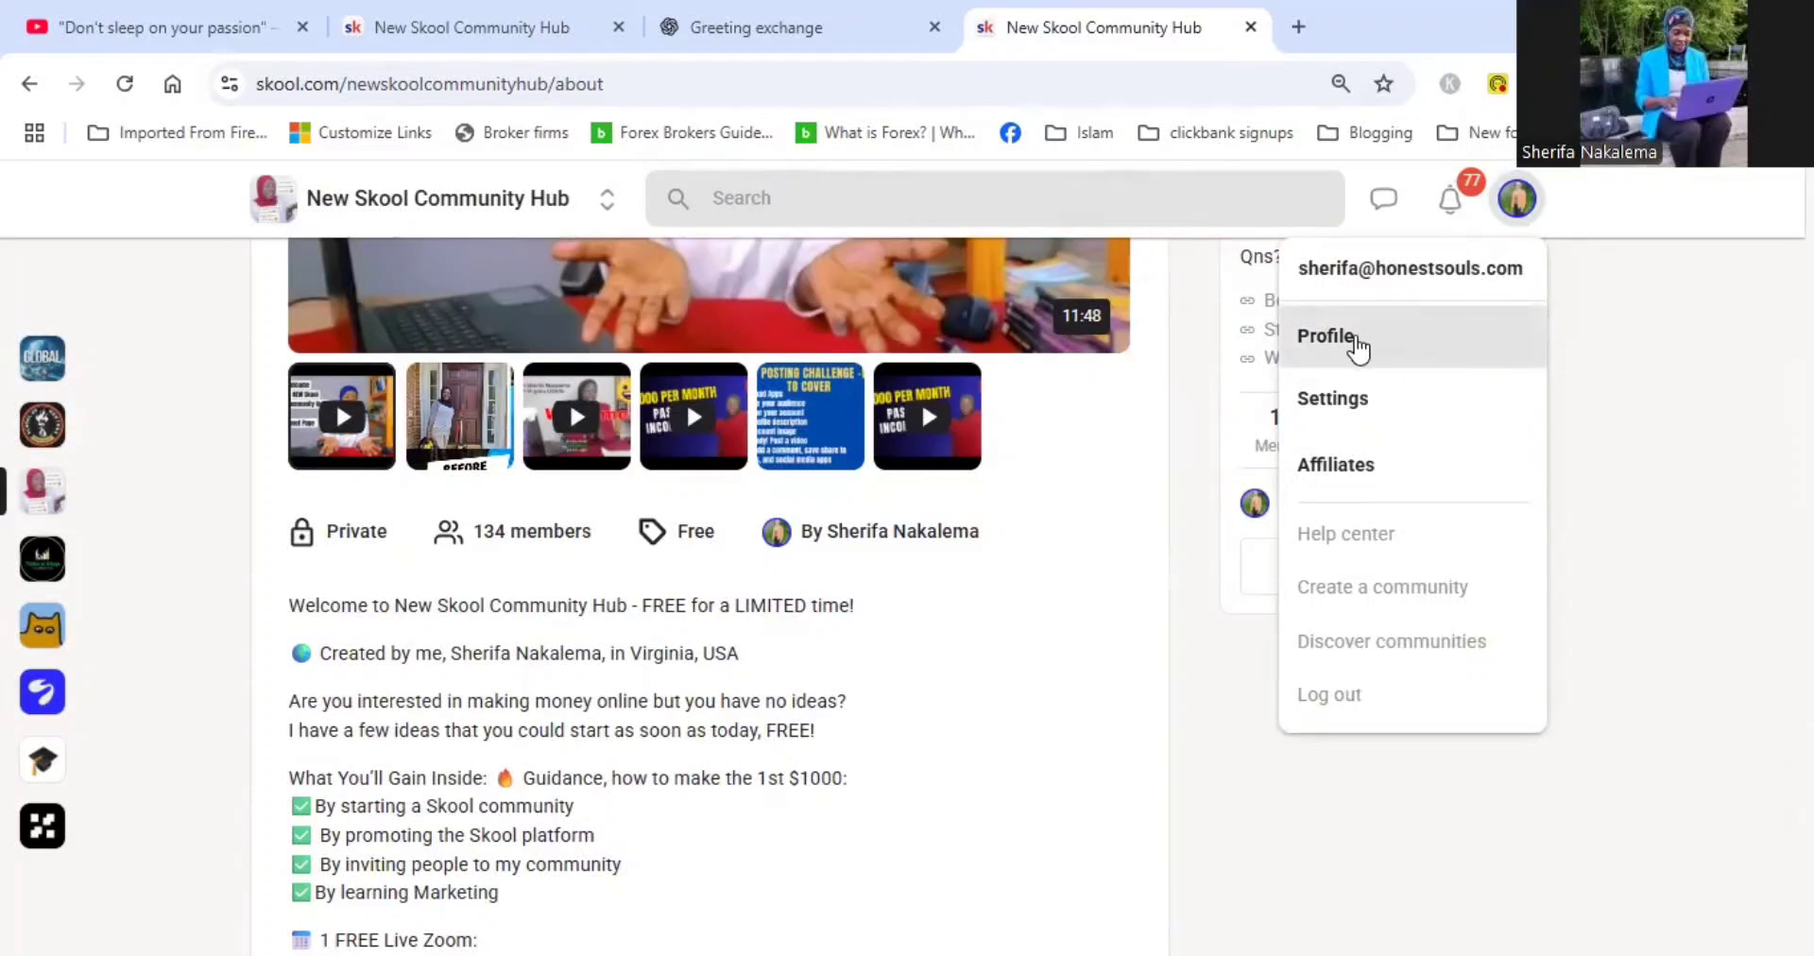
click(1356, 342)
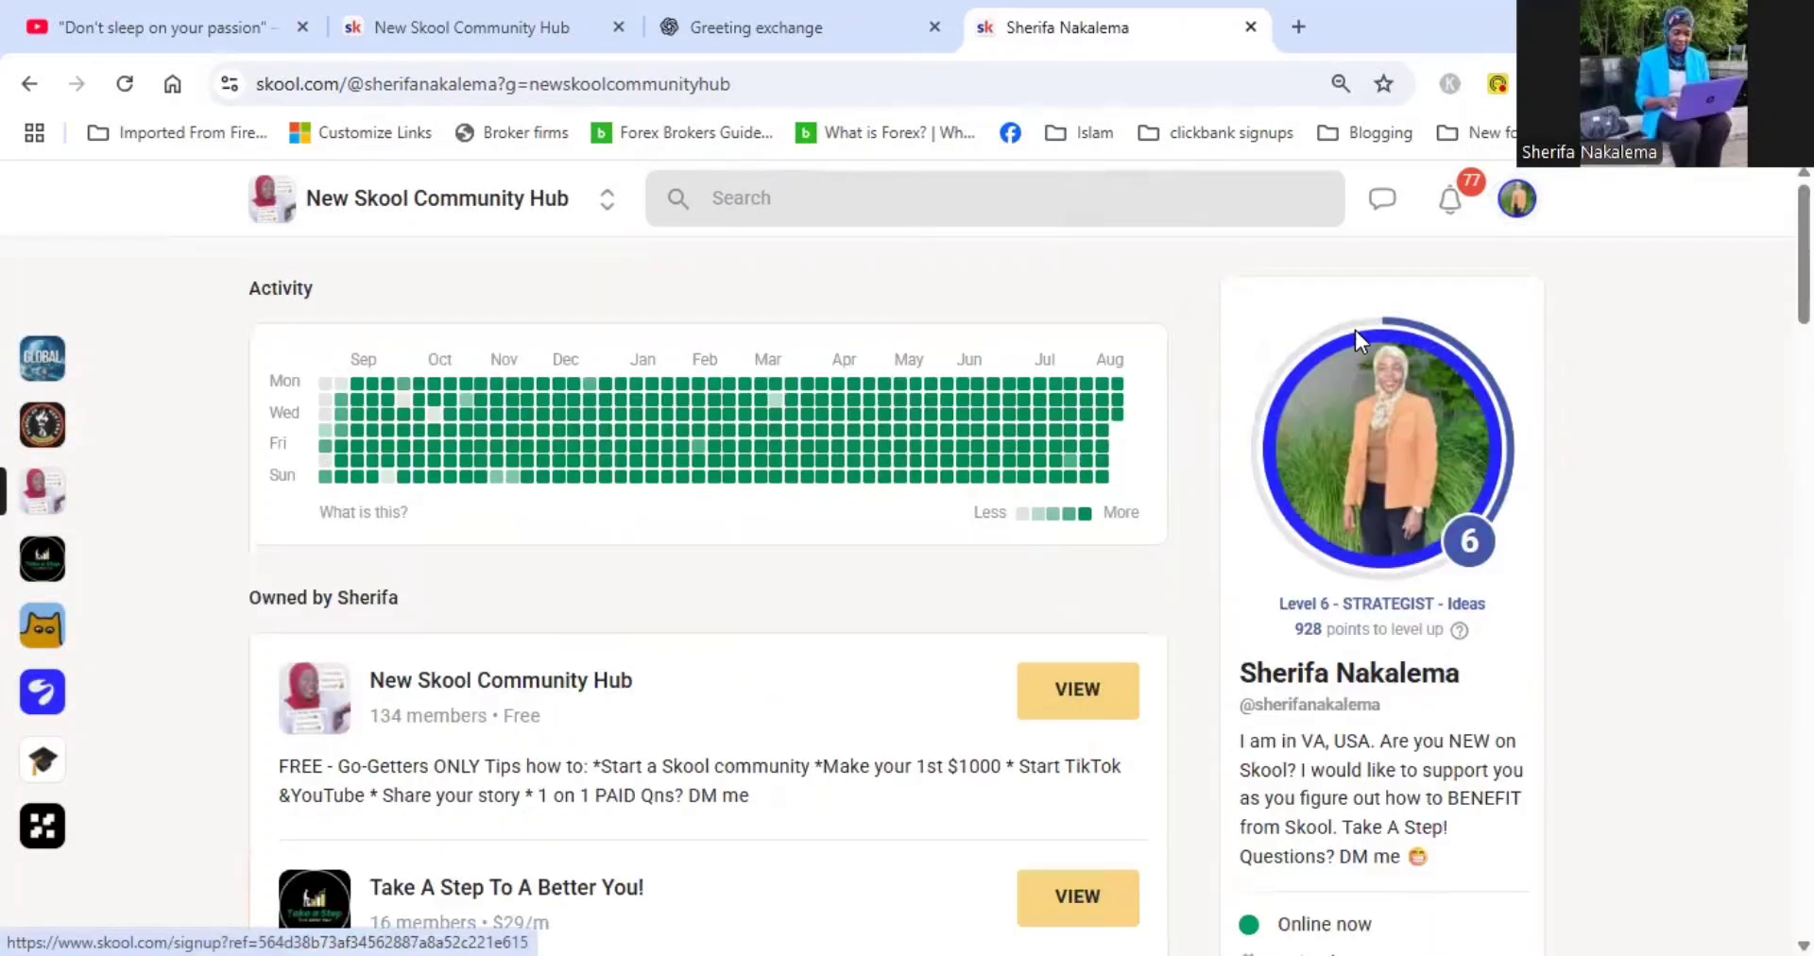
scroll(1591, 318, down, 6)
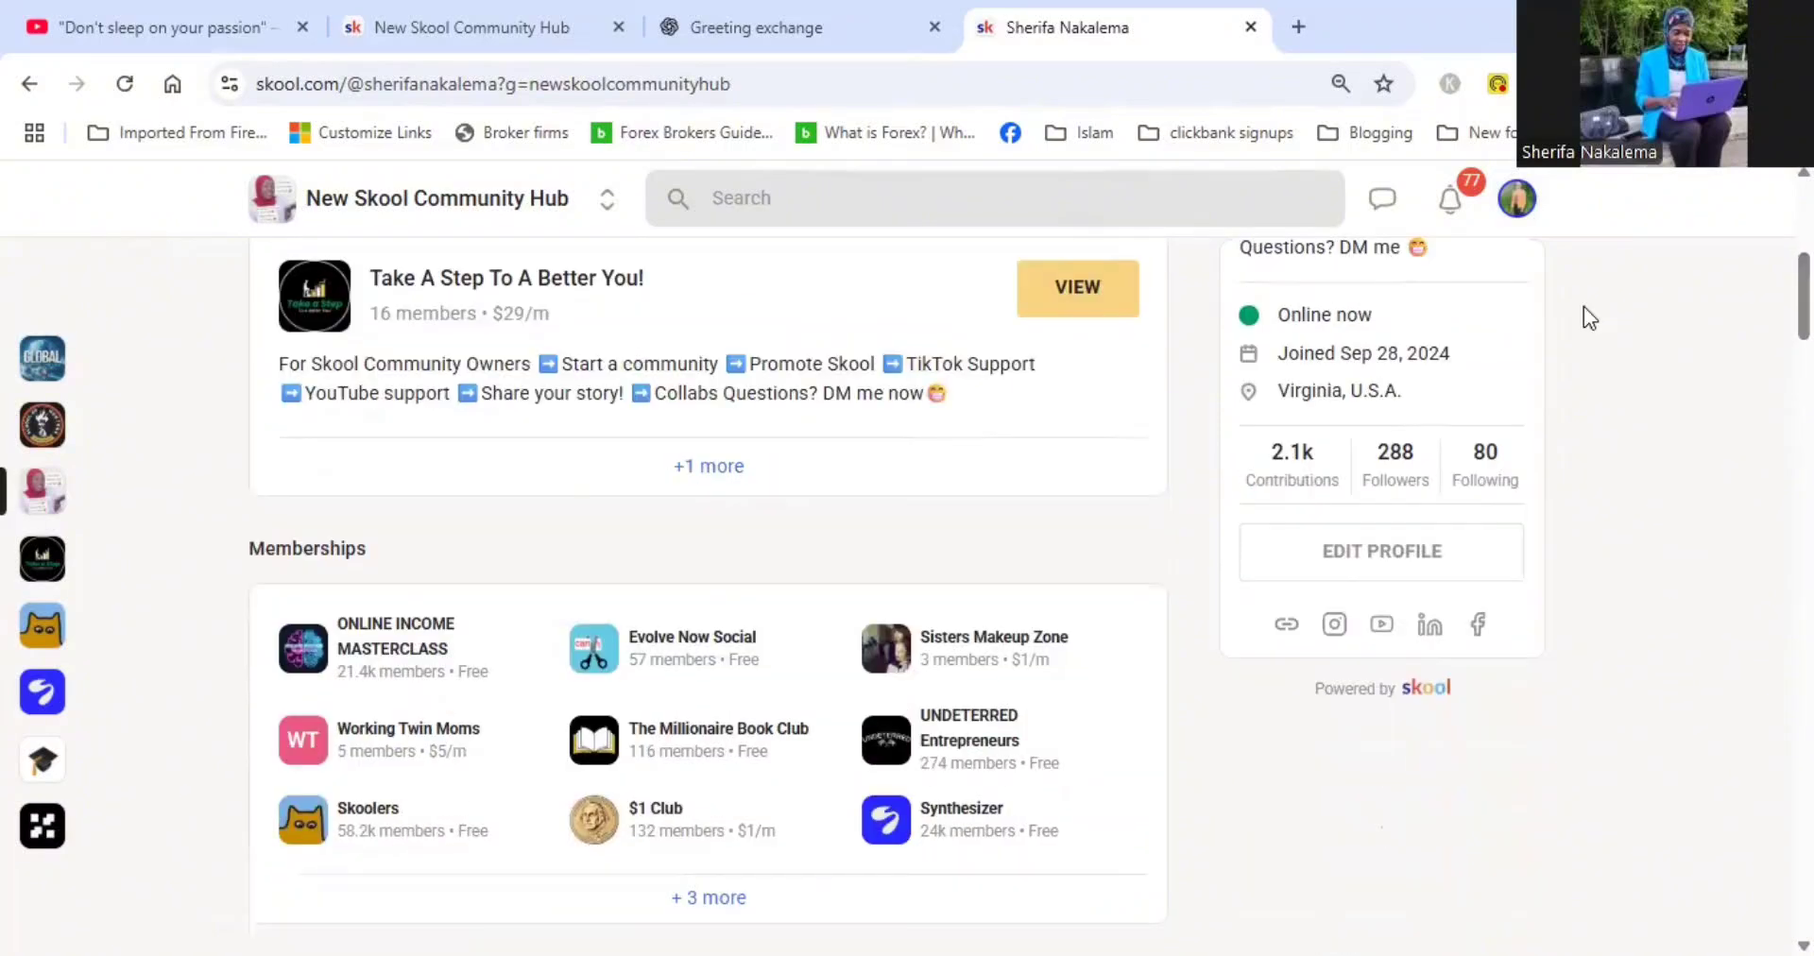
click(718, 467)
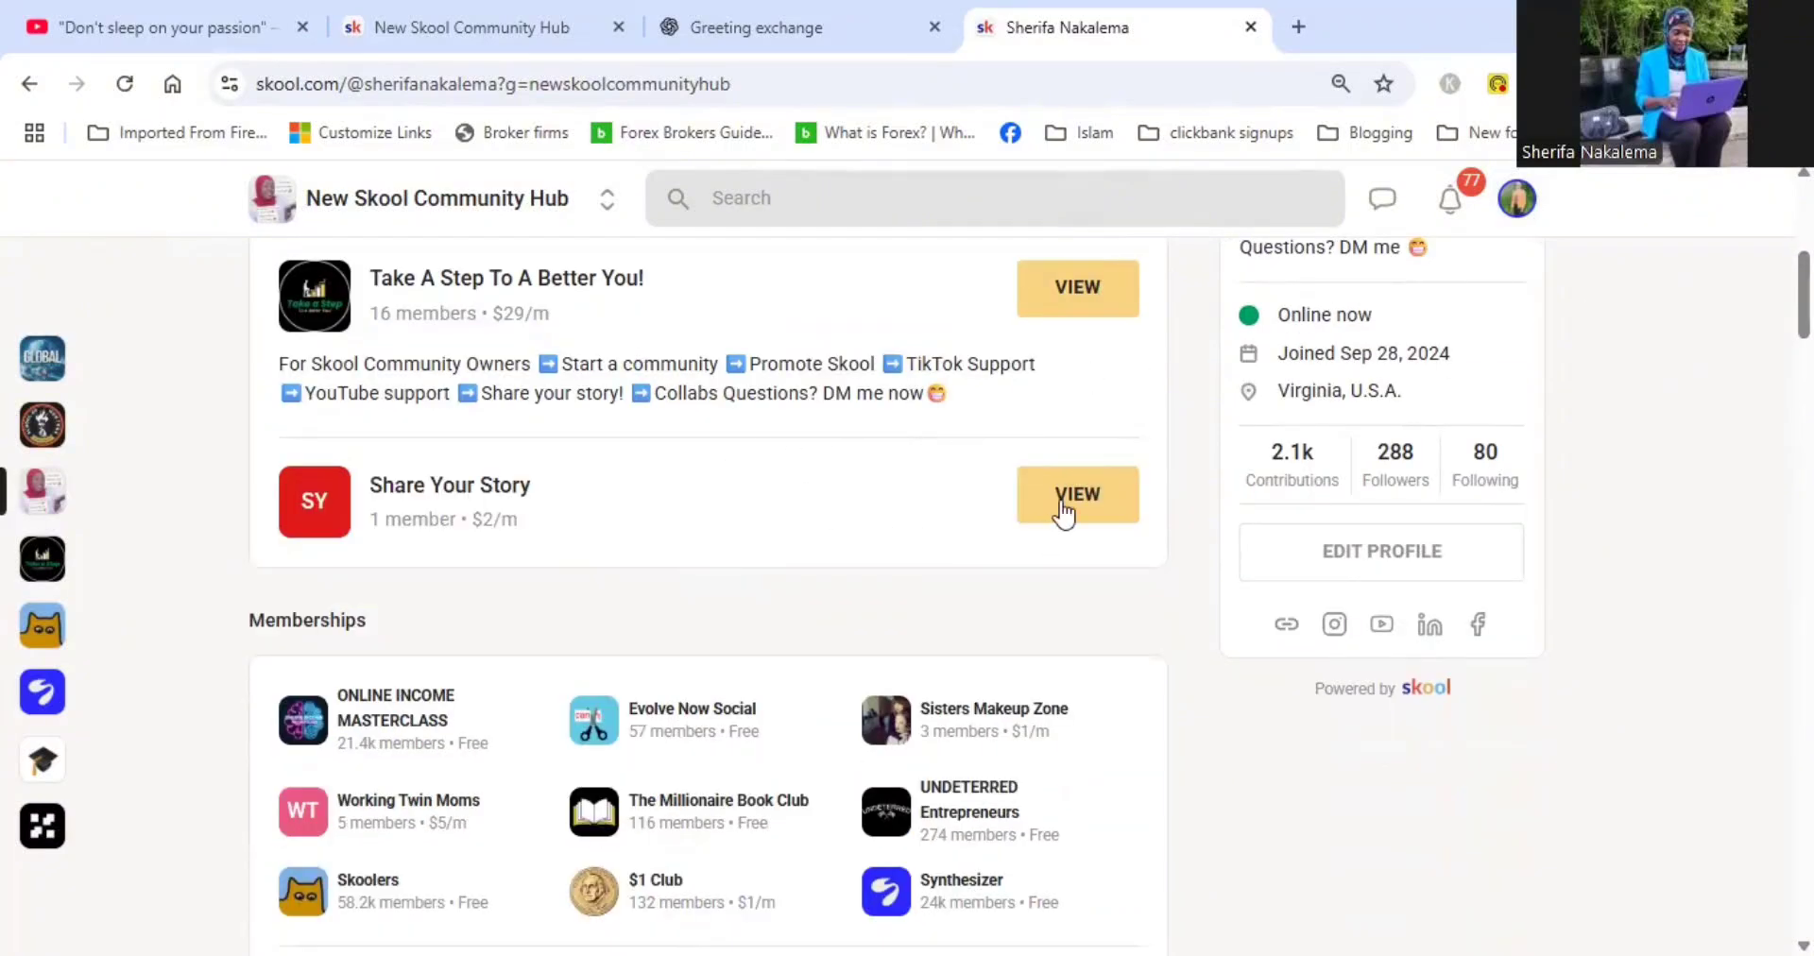
click(1126, 475)
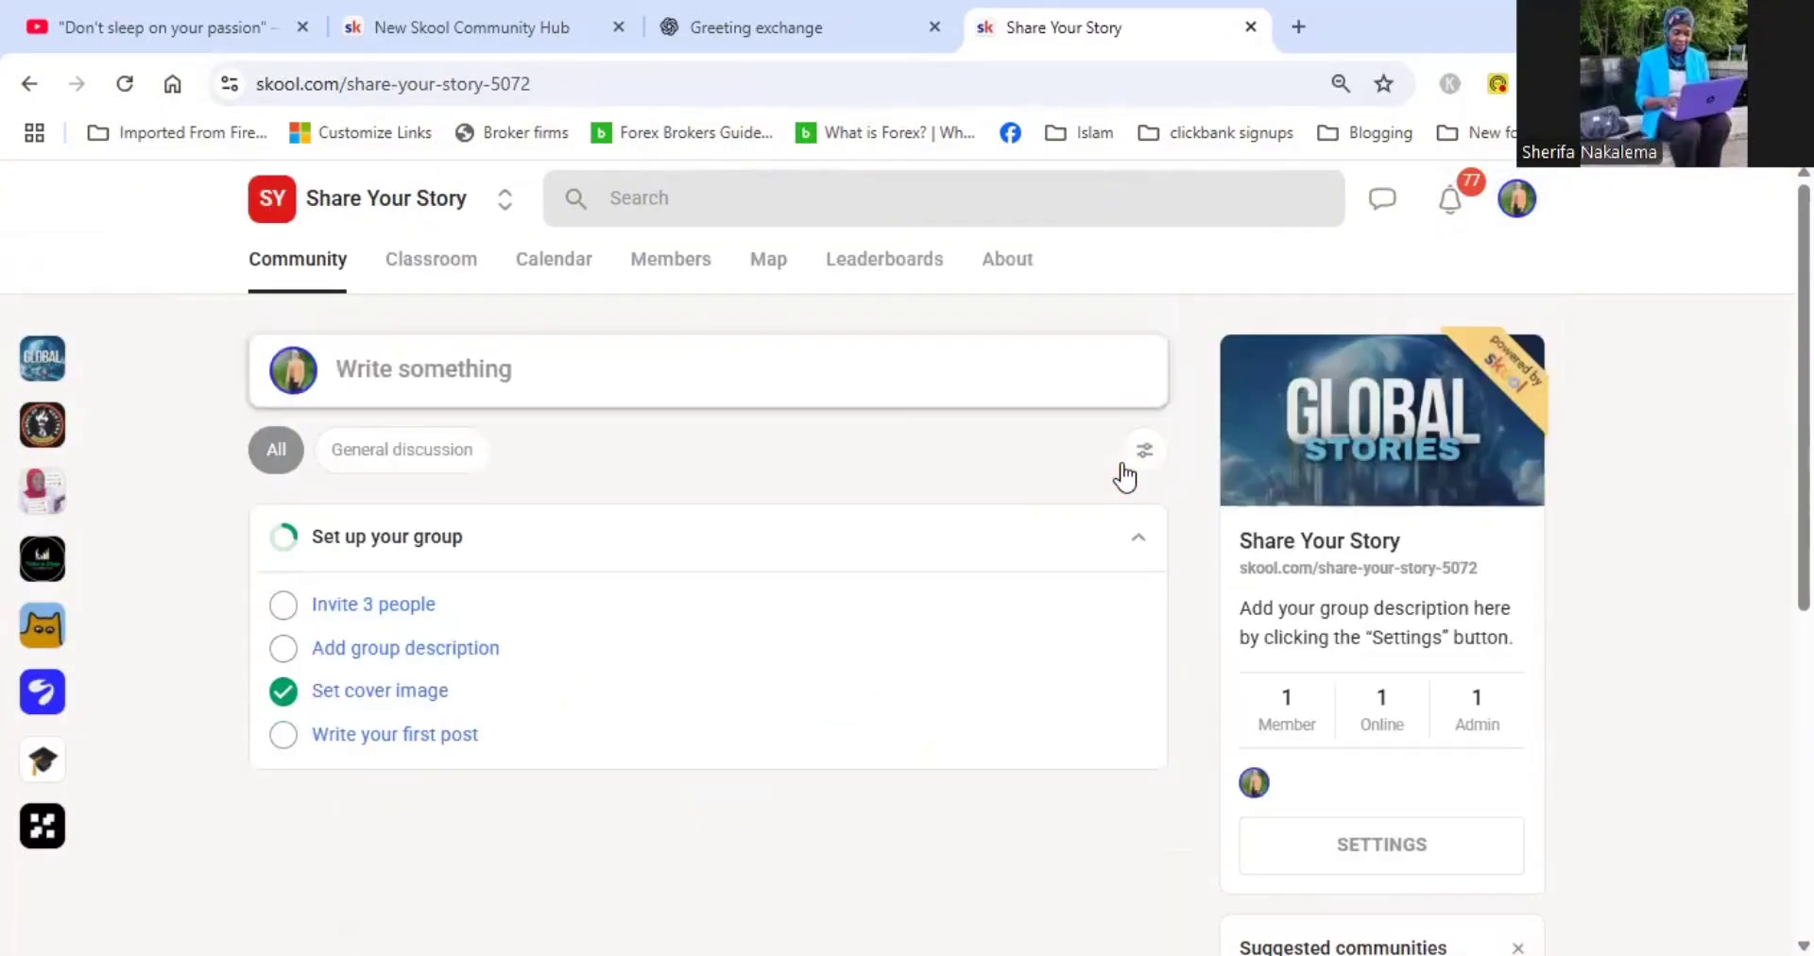
click(1010, 260)
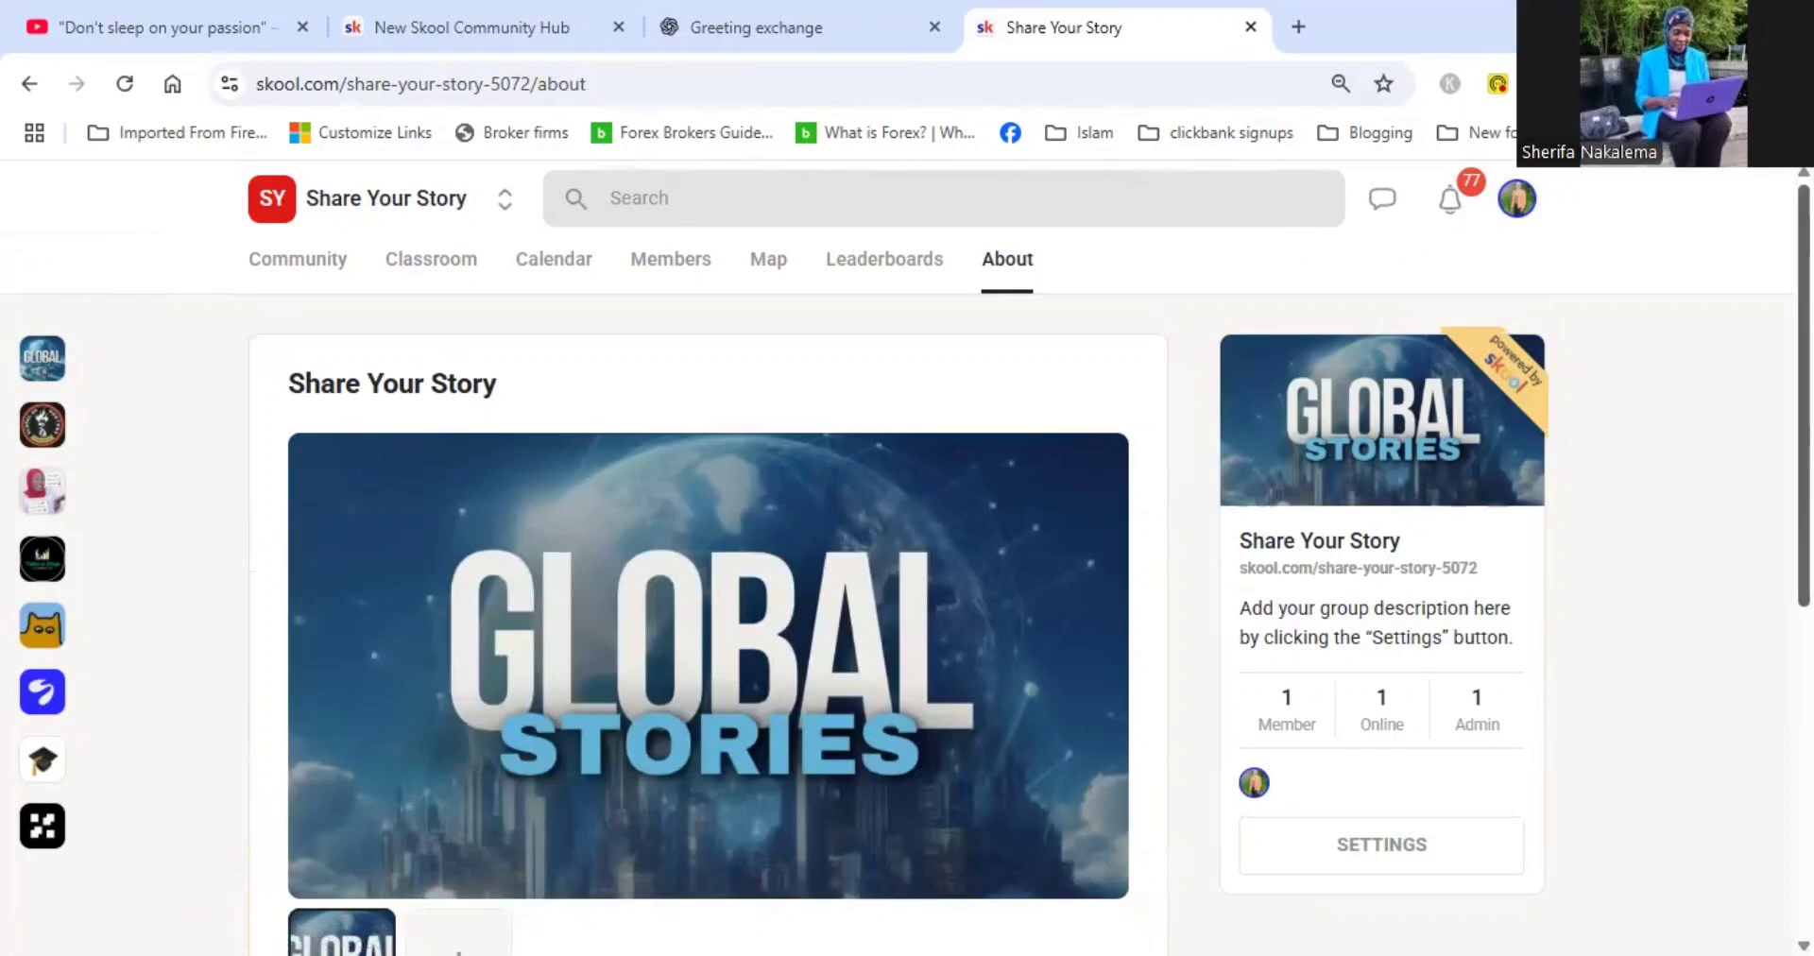
scroll(1595, 284, down, 6)
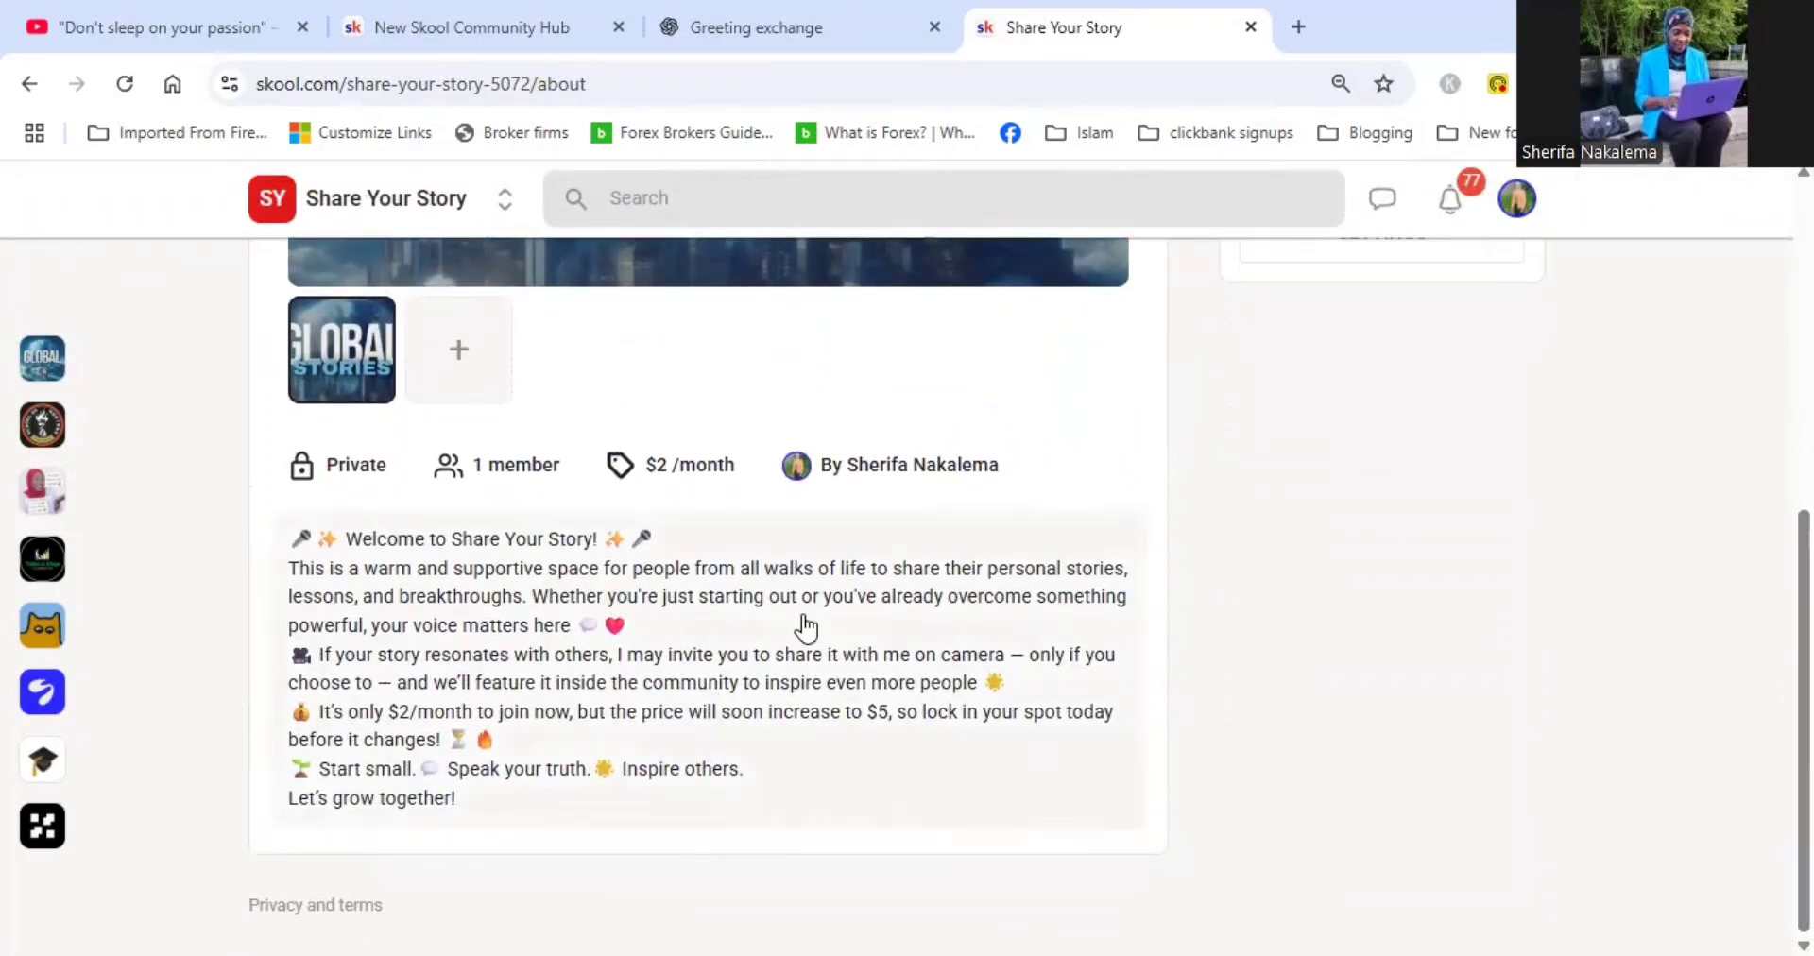
Edit the description and break its first paragraph into short lines after "people", "personal stories,", "starting" and "your"
click(789, 589)
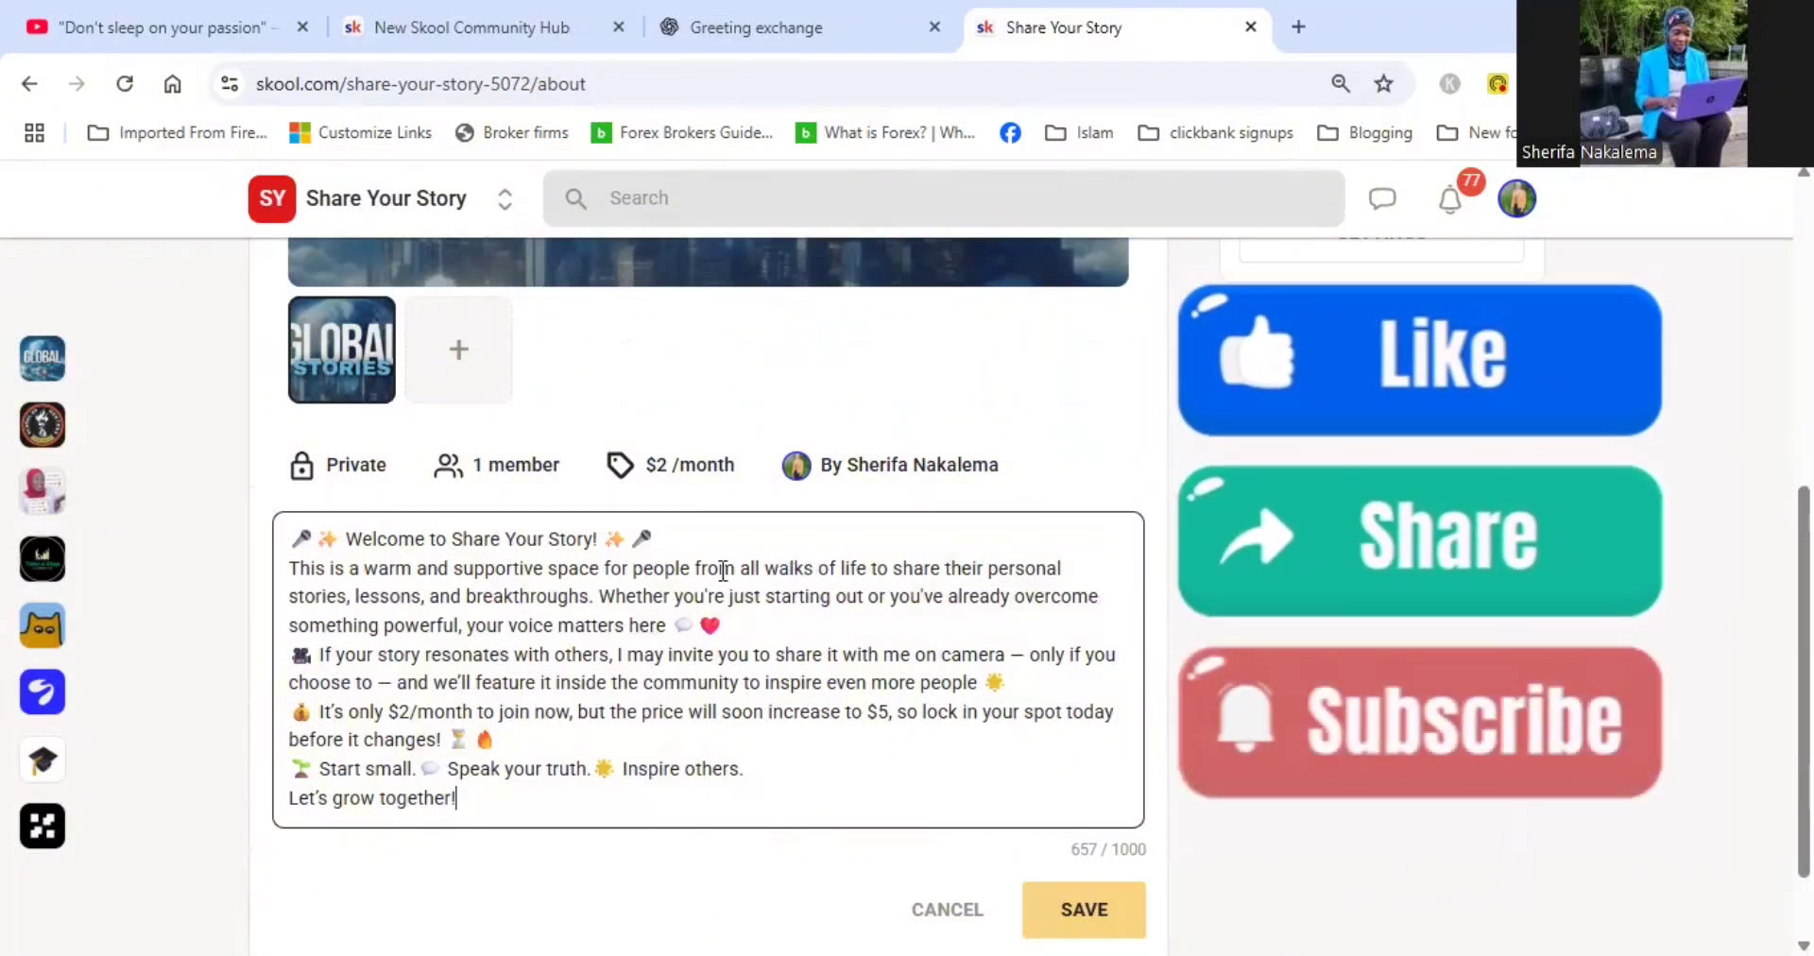
click(691, 564)
key(Return)
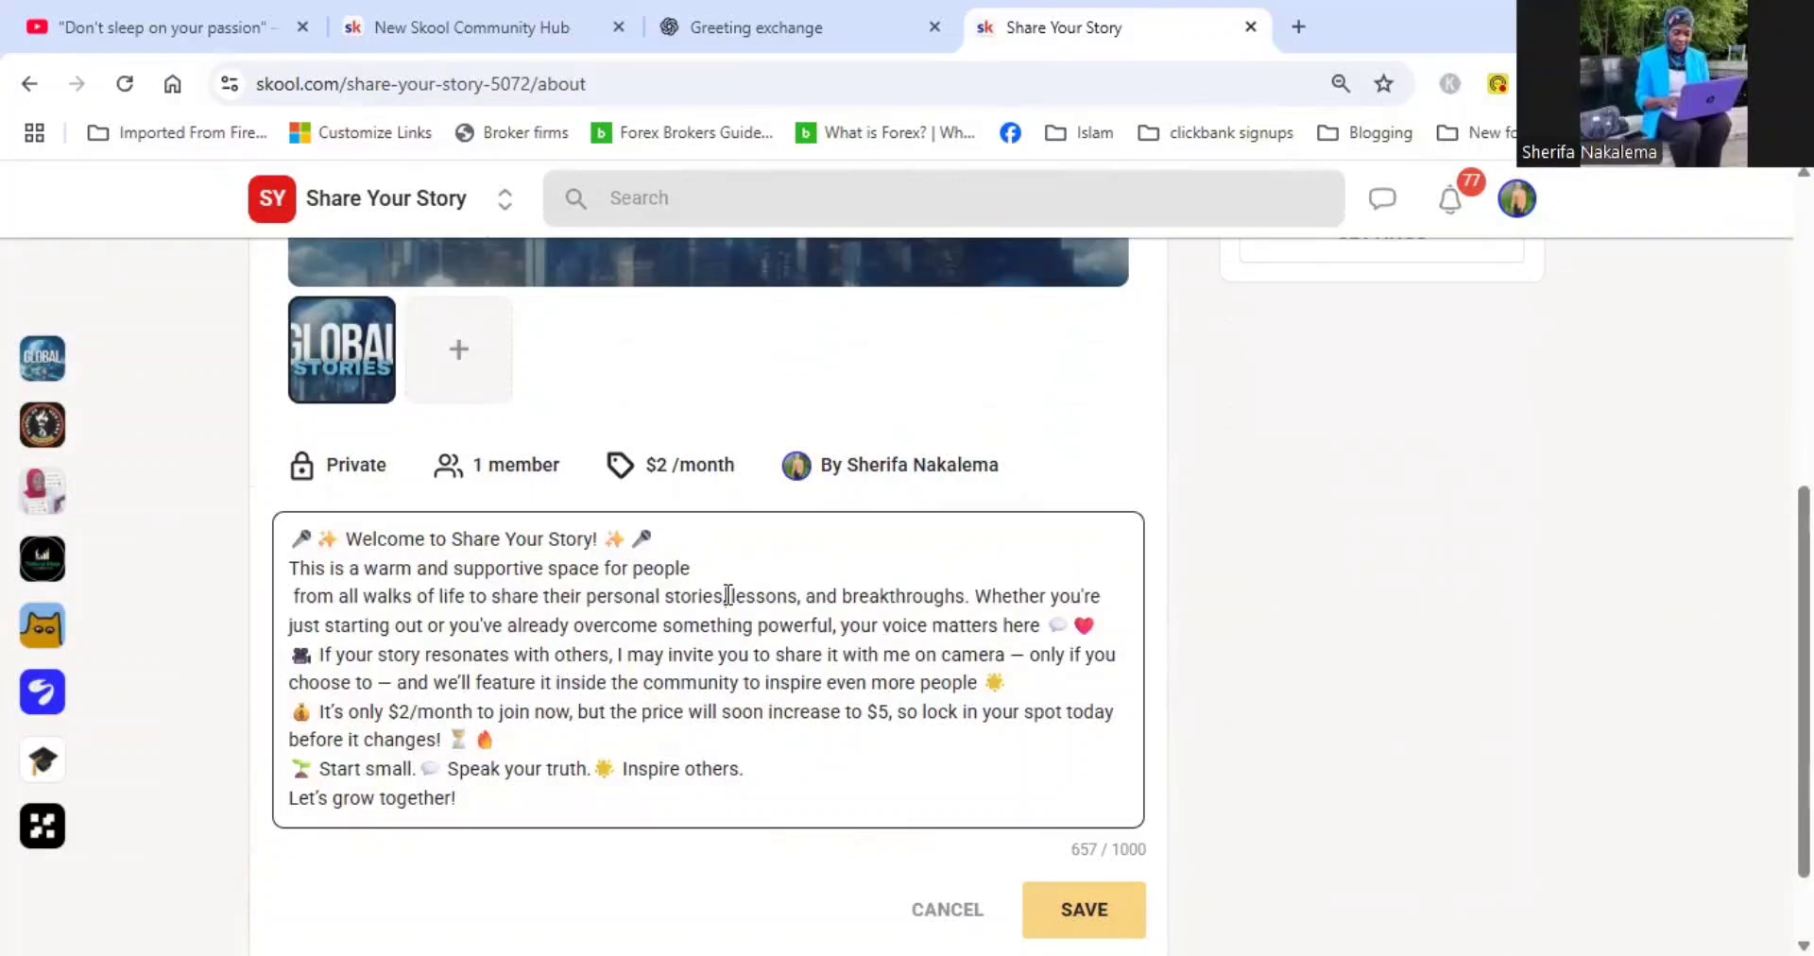
click(728, 595)
key(Return)
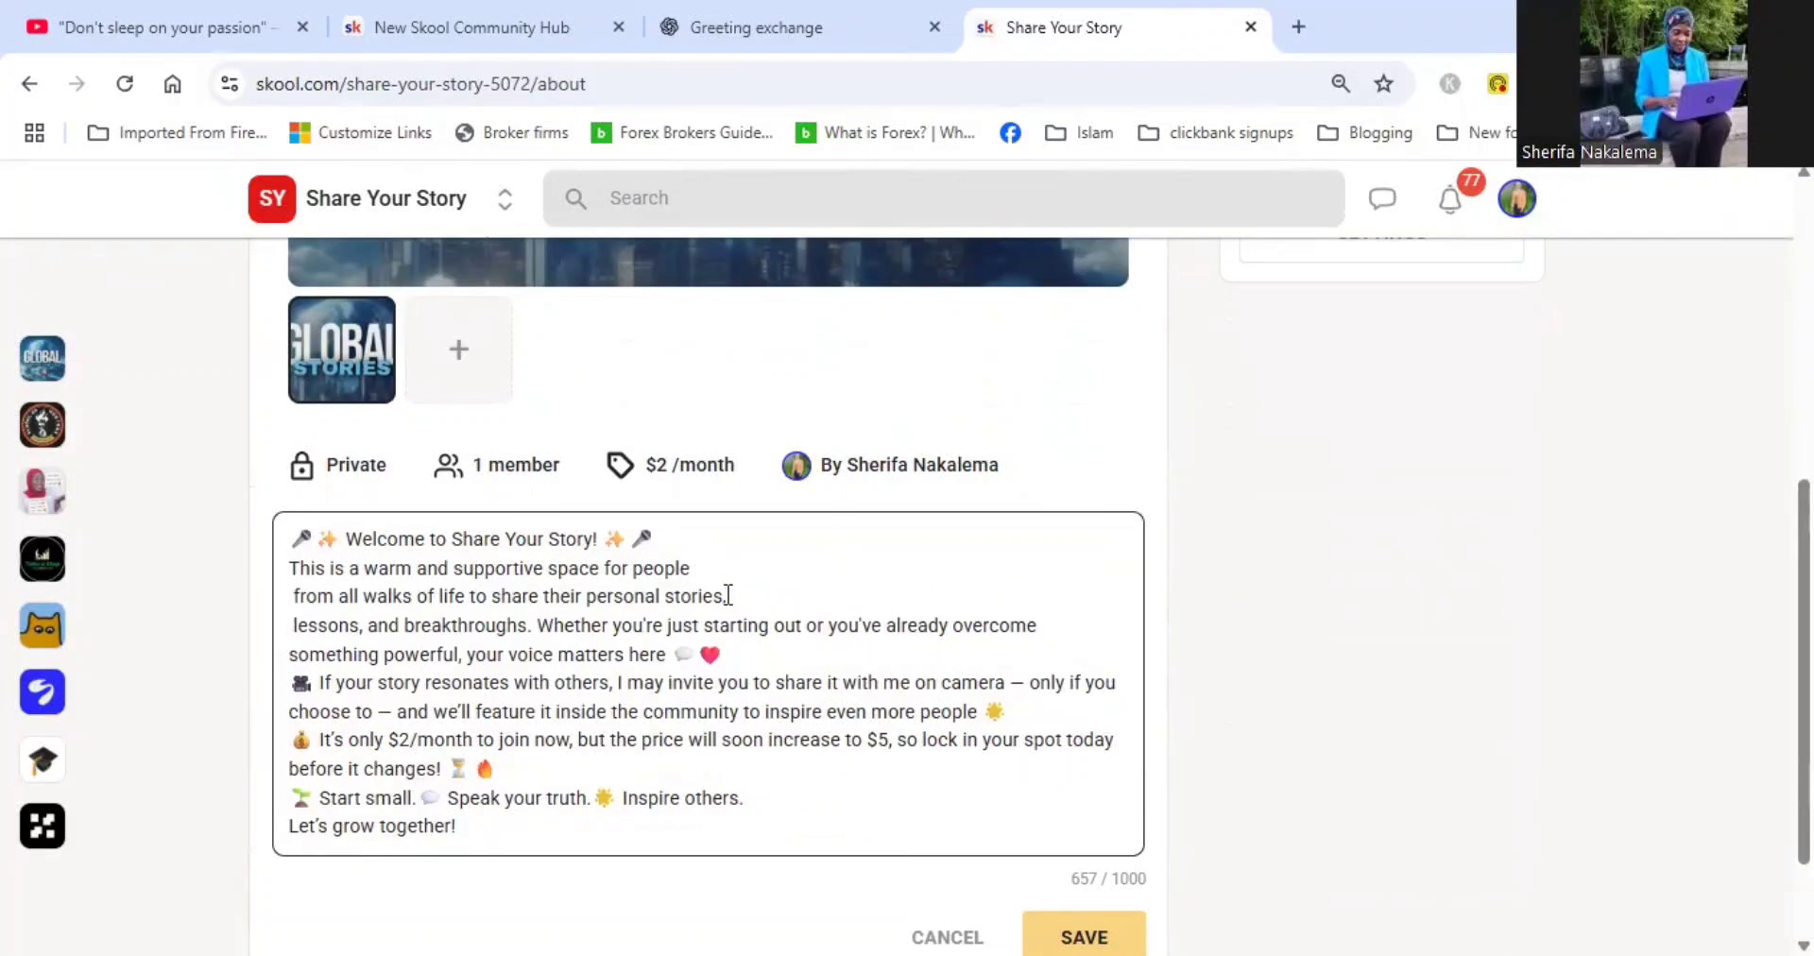
click(770, 626)
key(Return)
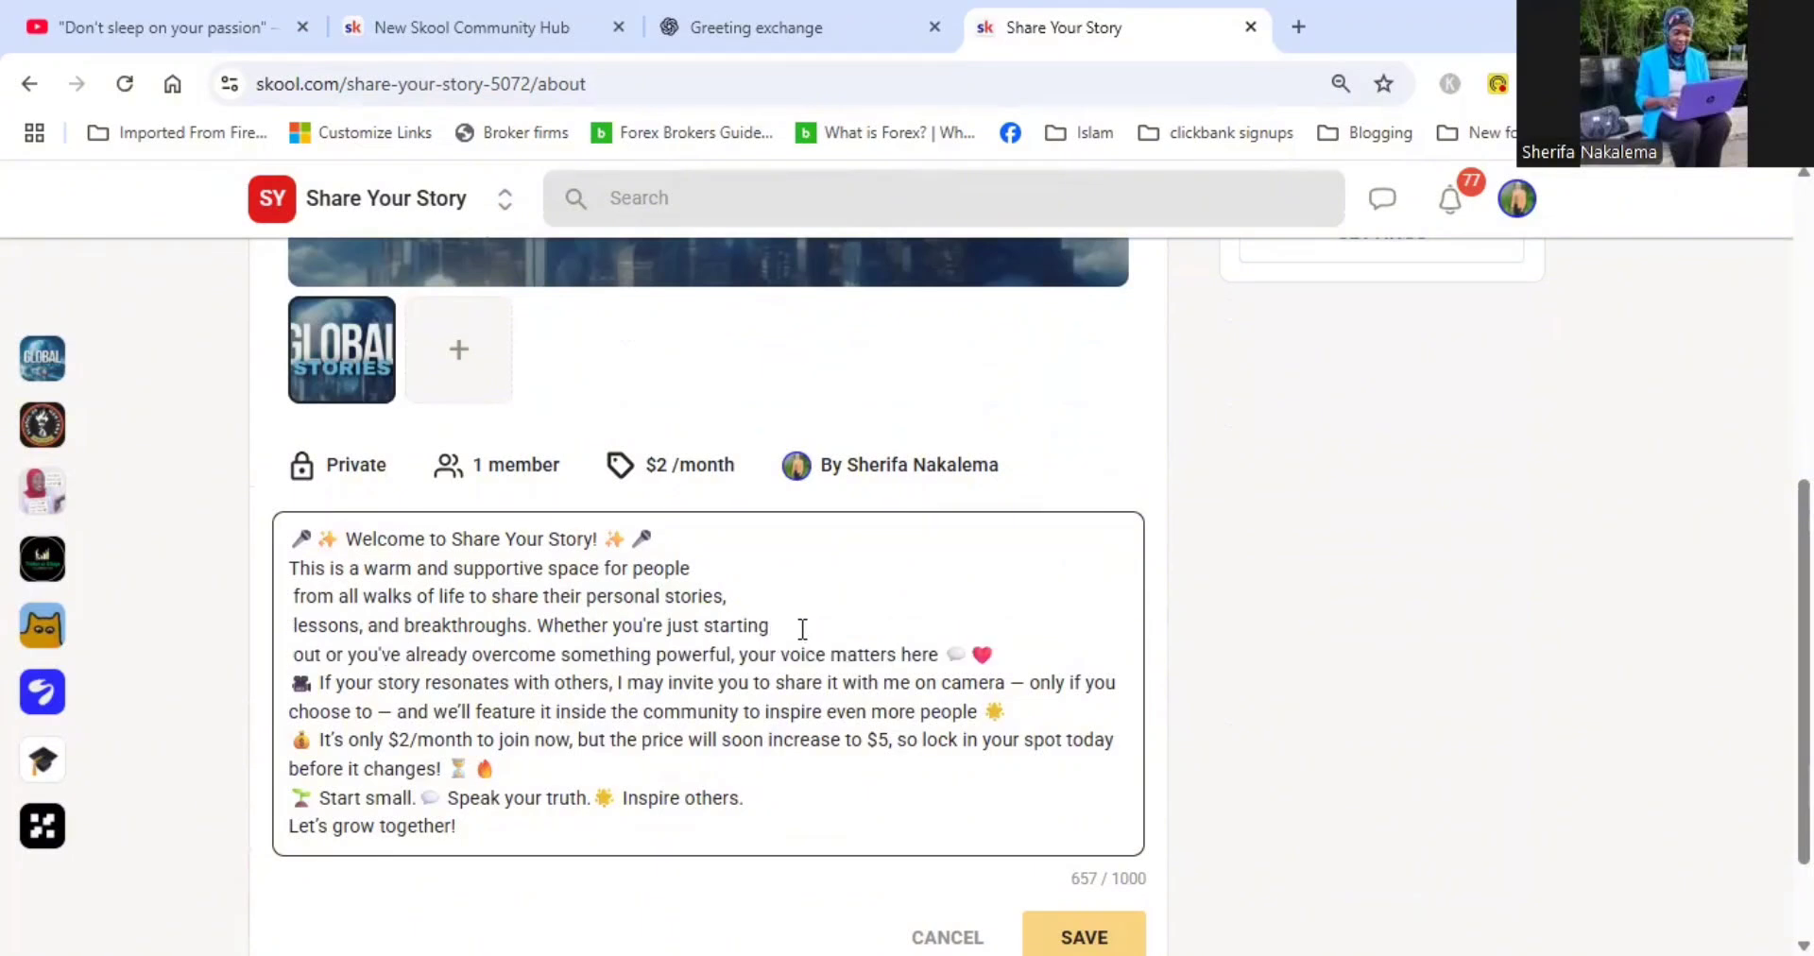
click(778, 646)
key(Return)
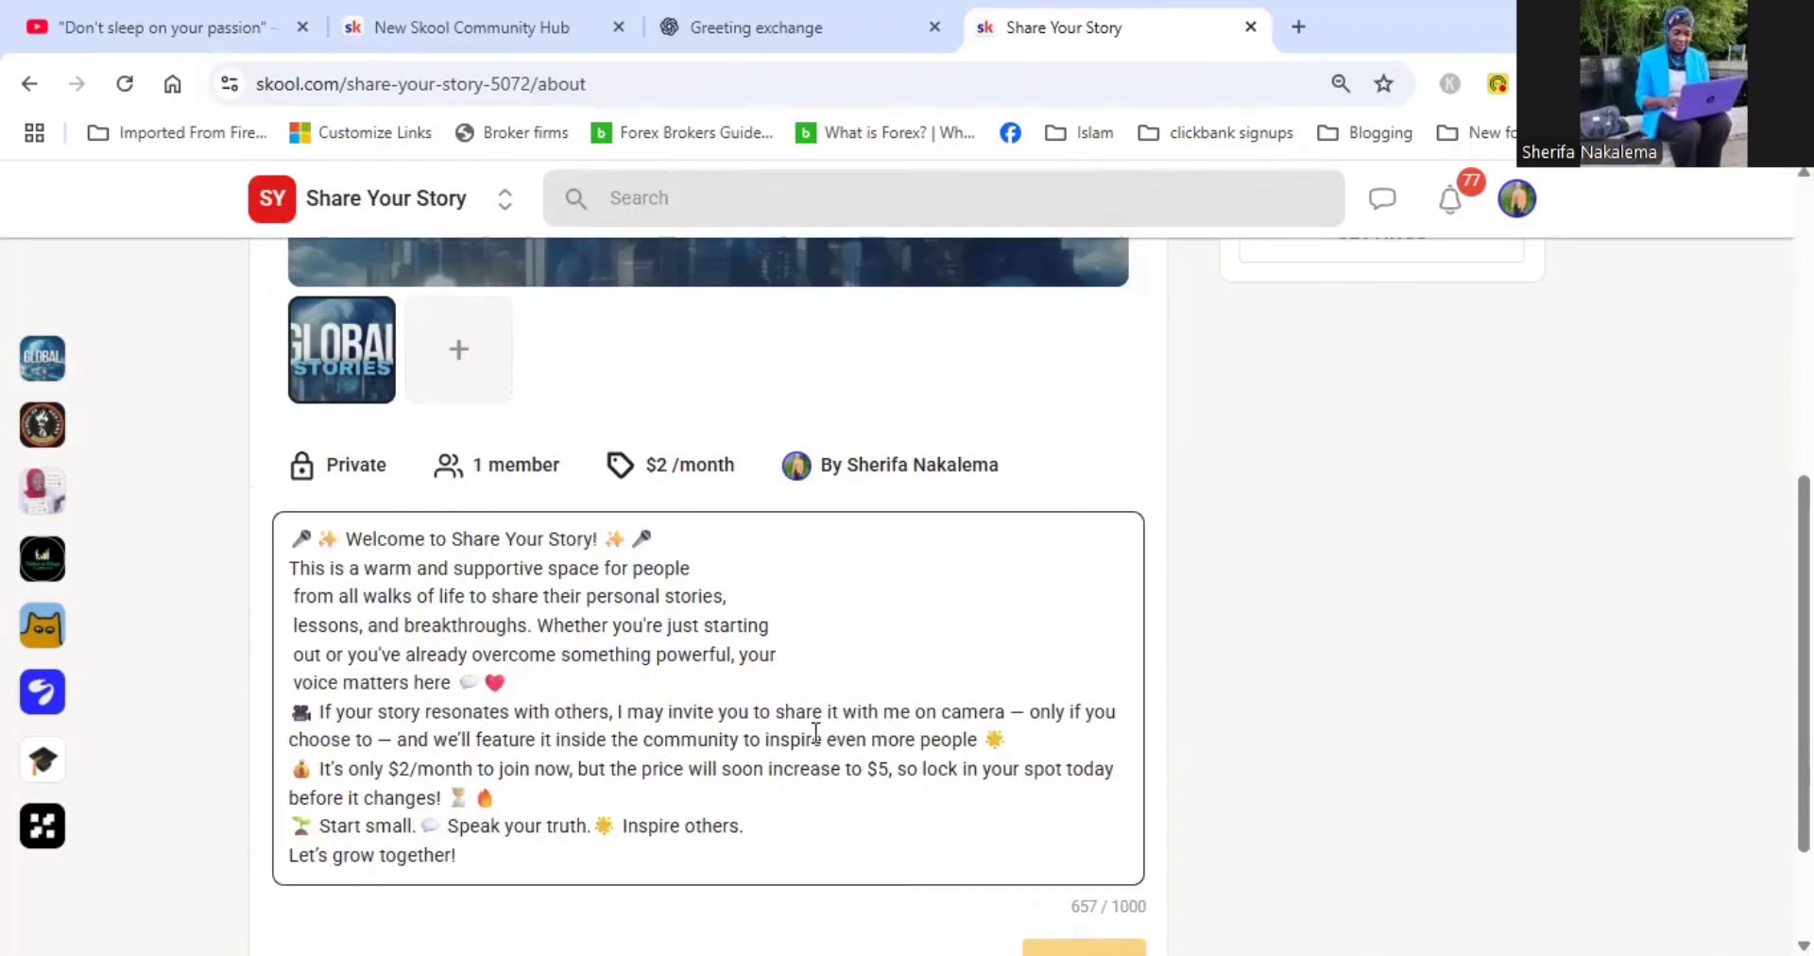
Break the camera invitation after "invite you to" and "and", and the price paragraph after "will soon"
click(774, 716)
key(Return)
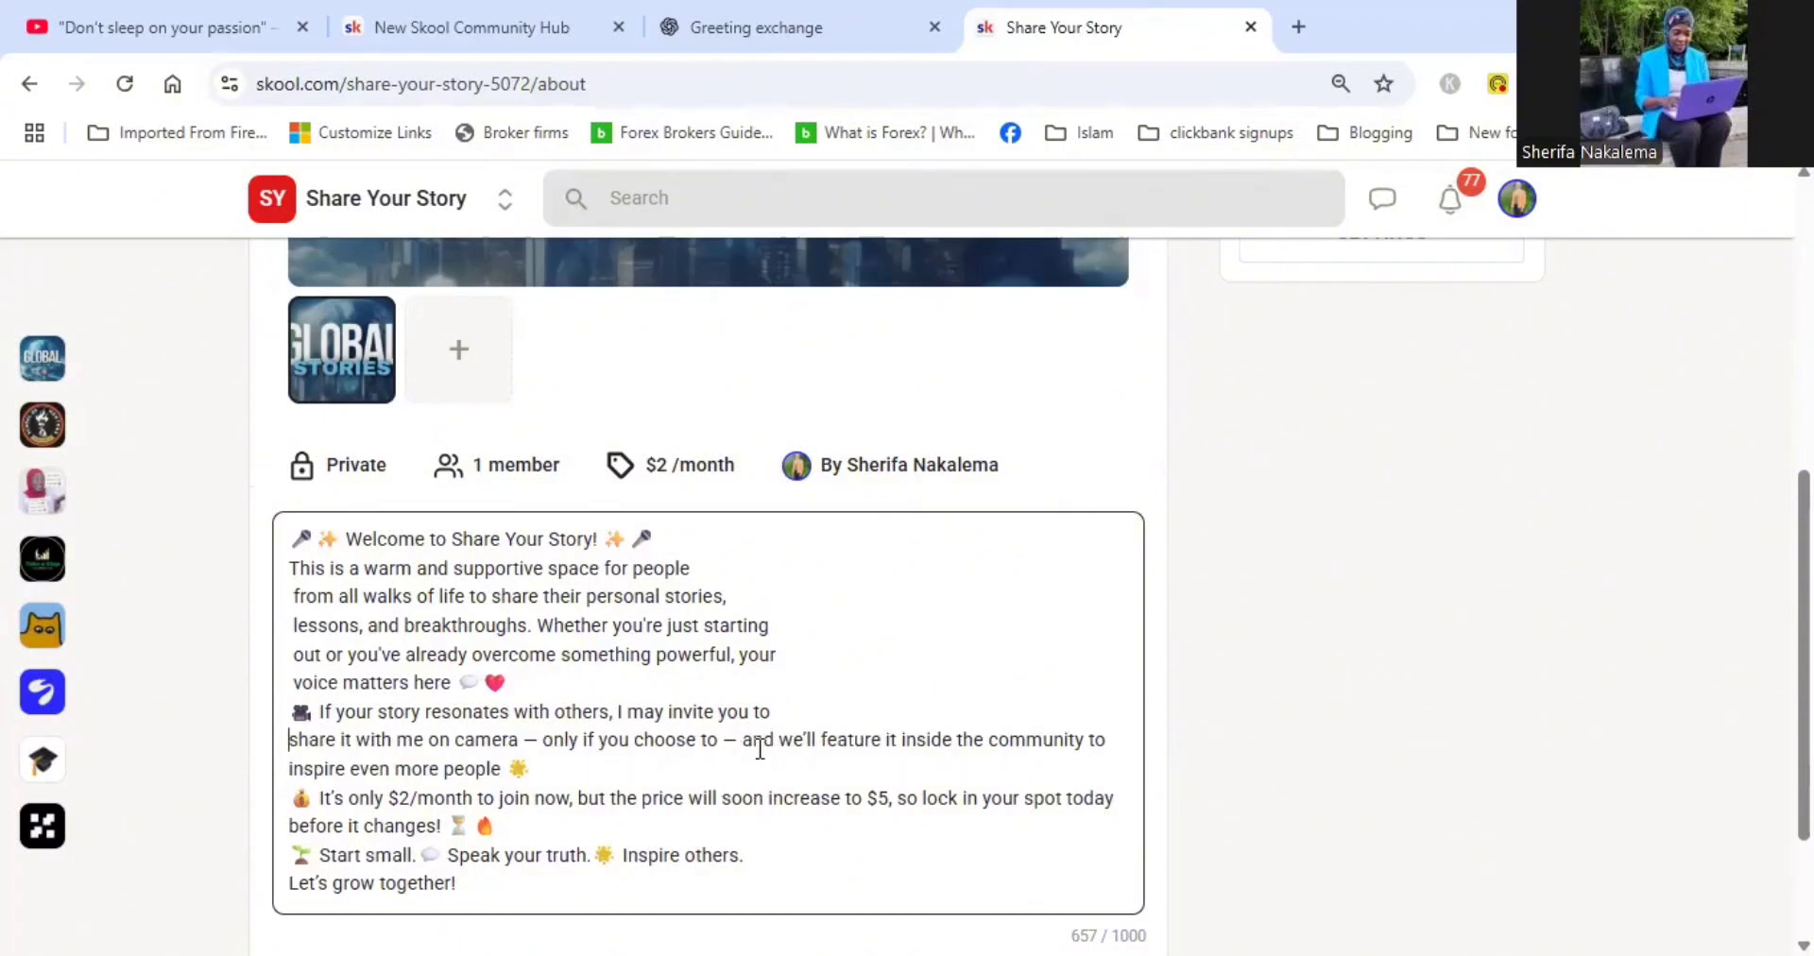
click(782, 741)
key(Return)
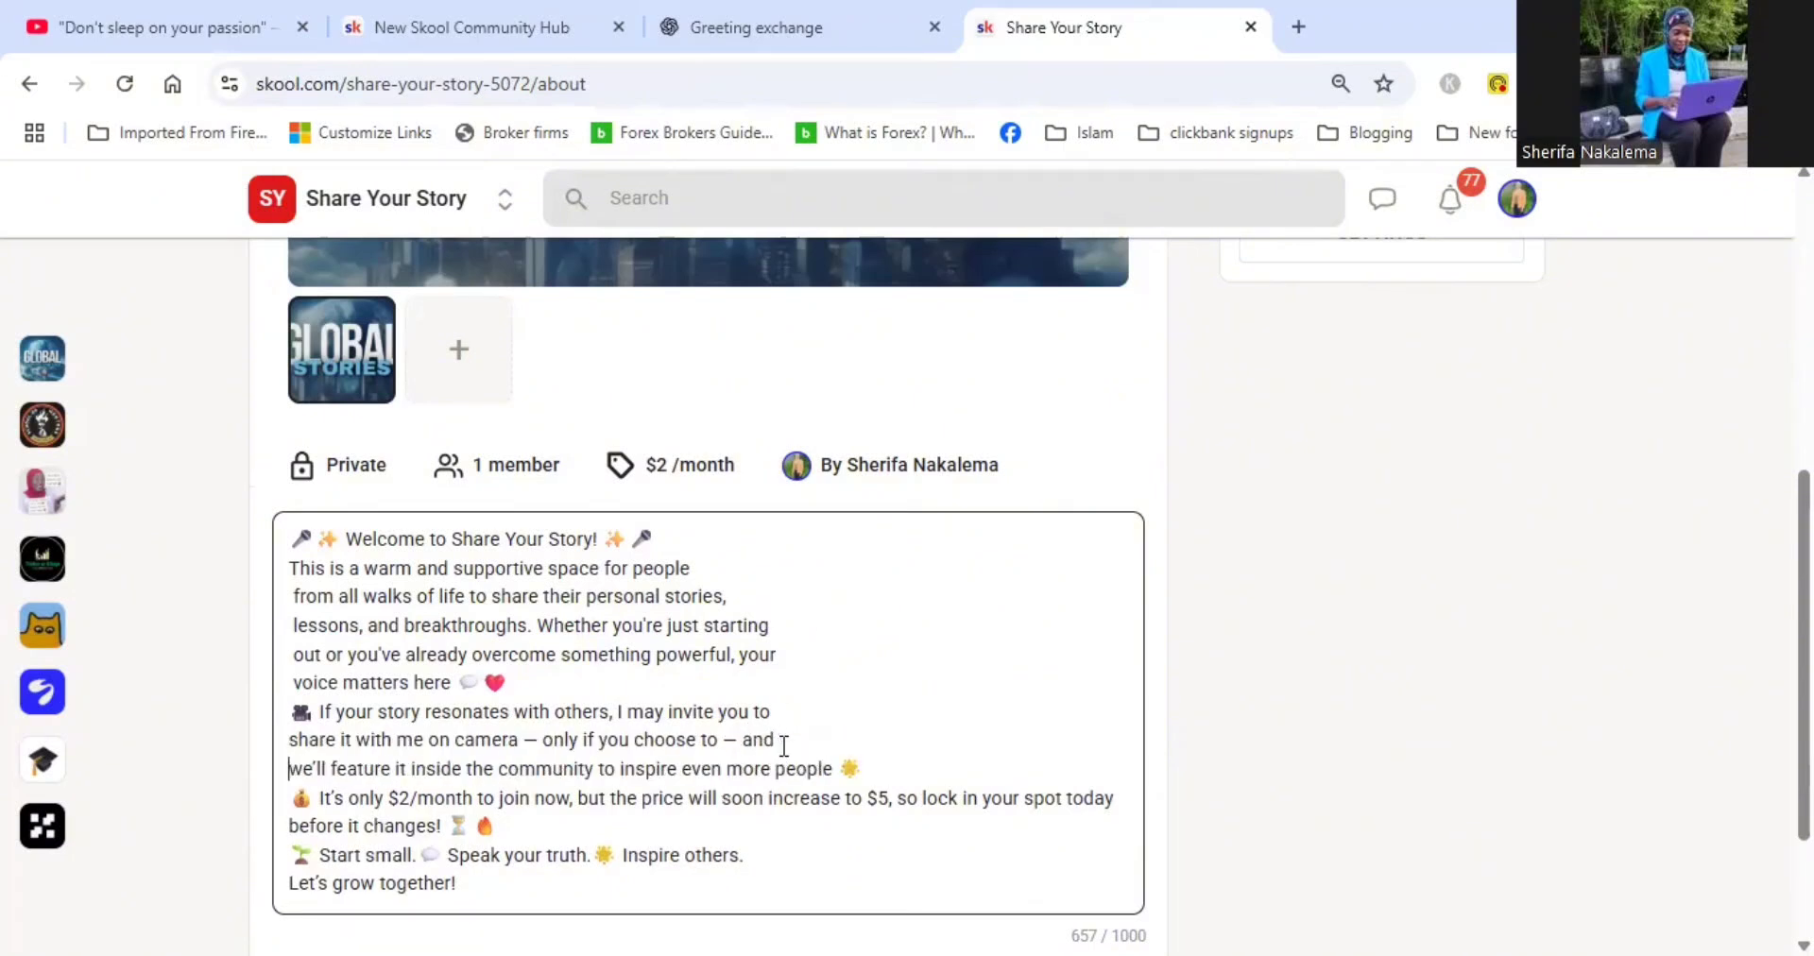
click(770, 798)
key(Return)
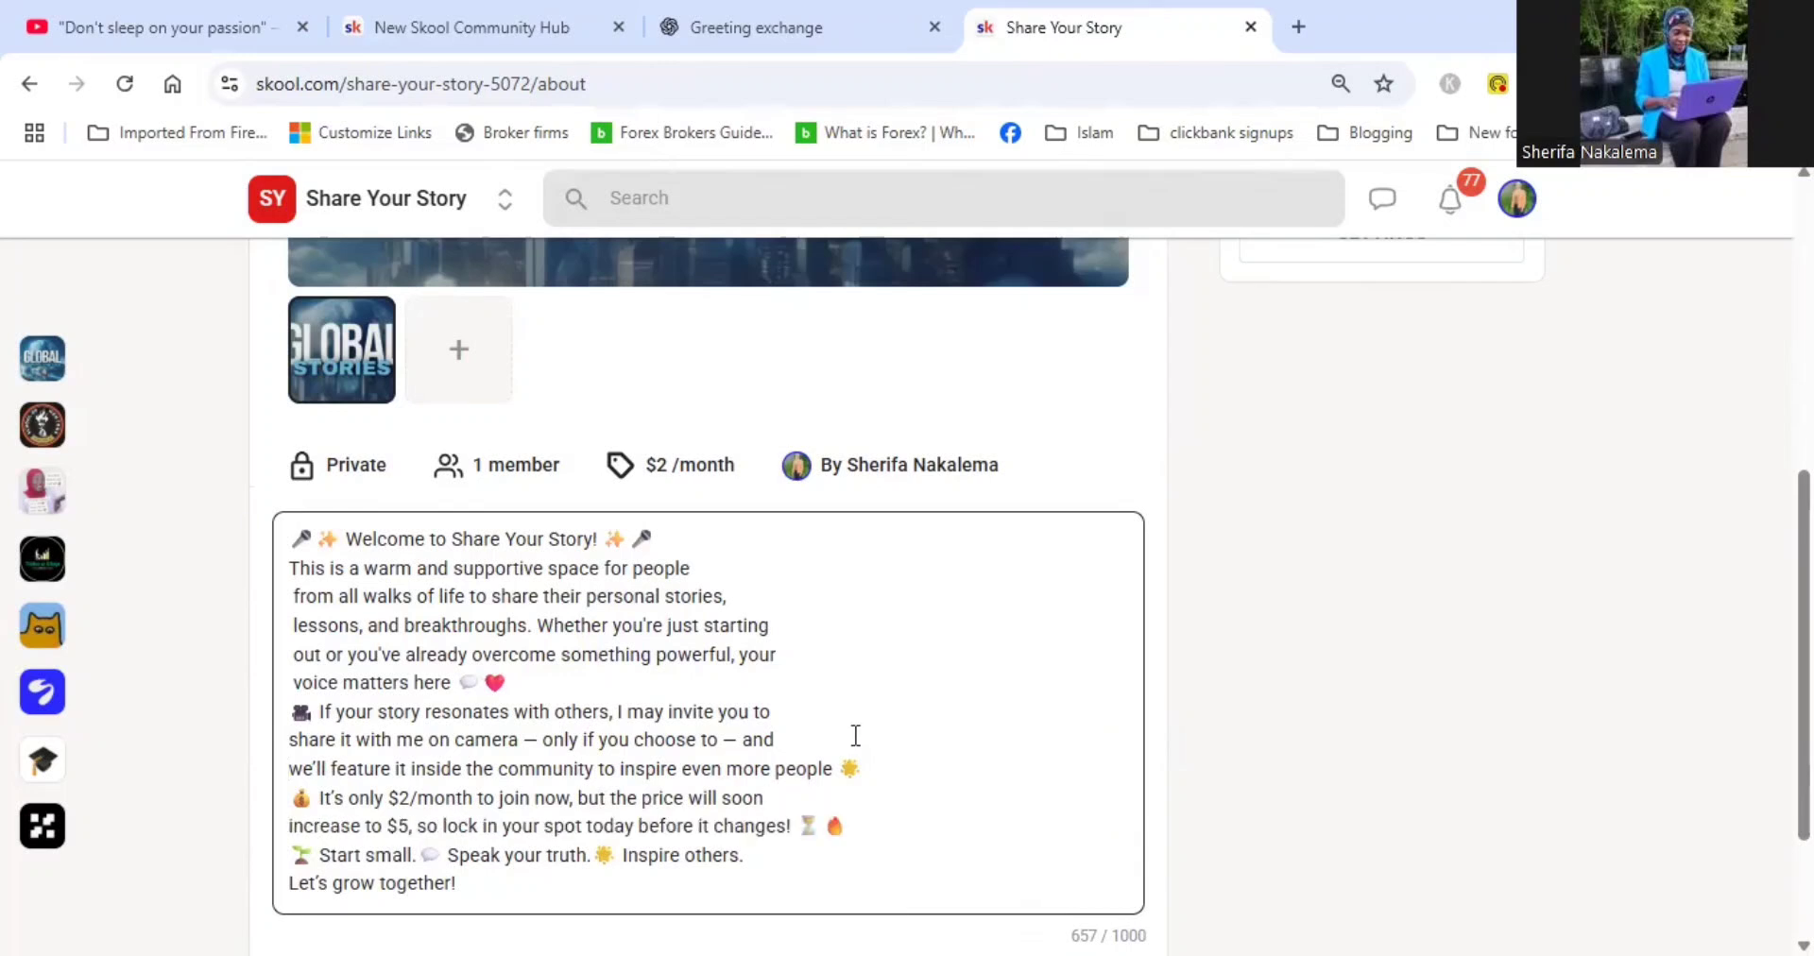
Insert blank lines after "voice matters here", after "inspire even more people" and after "Inspire others."
click(648, 681)
key(Return)
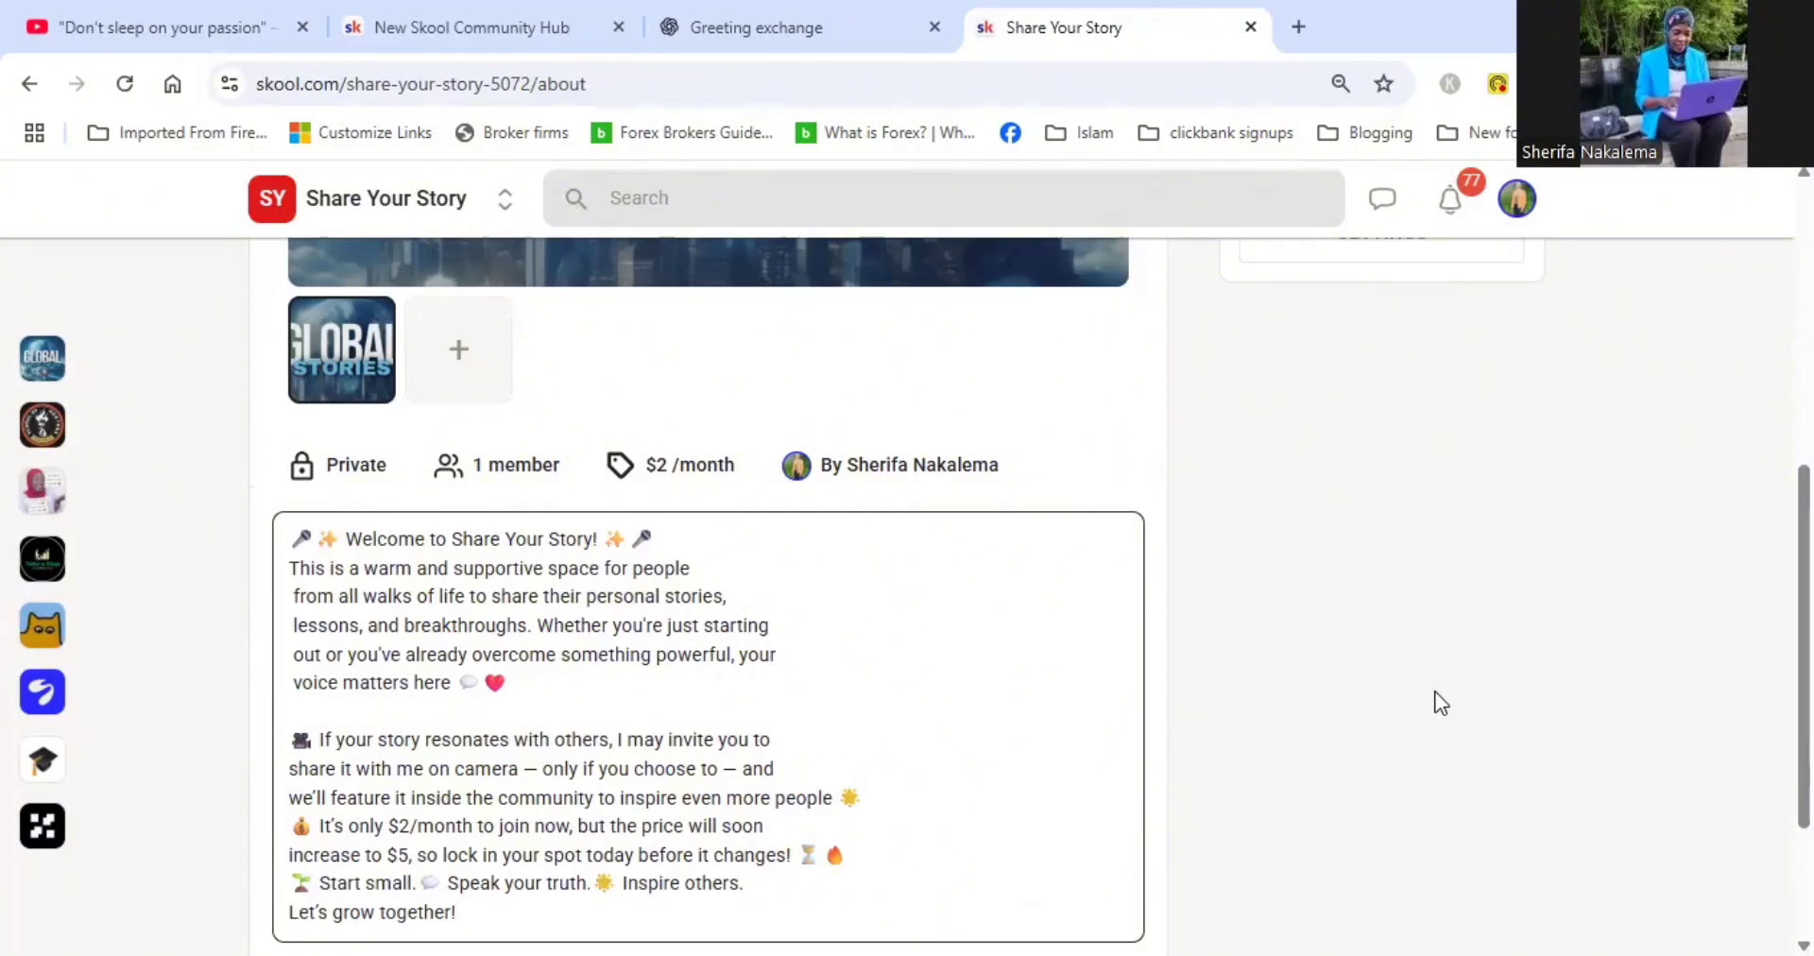
scroll(709, 623, down, 2)
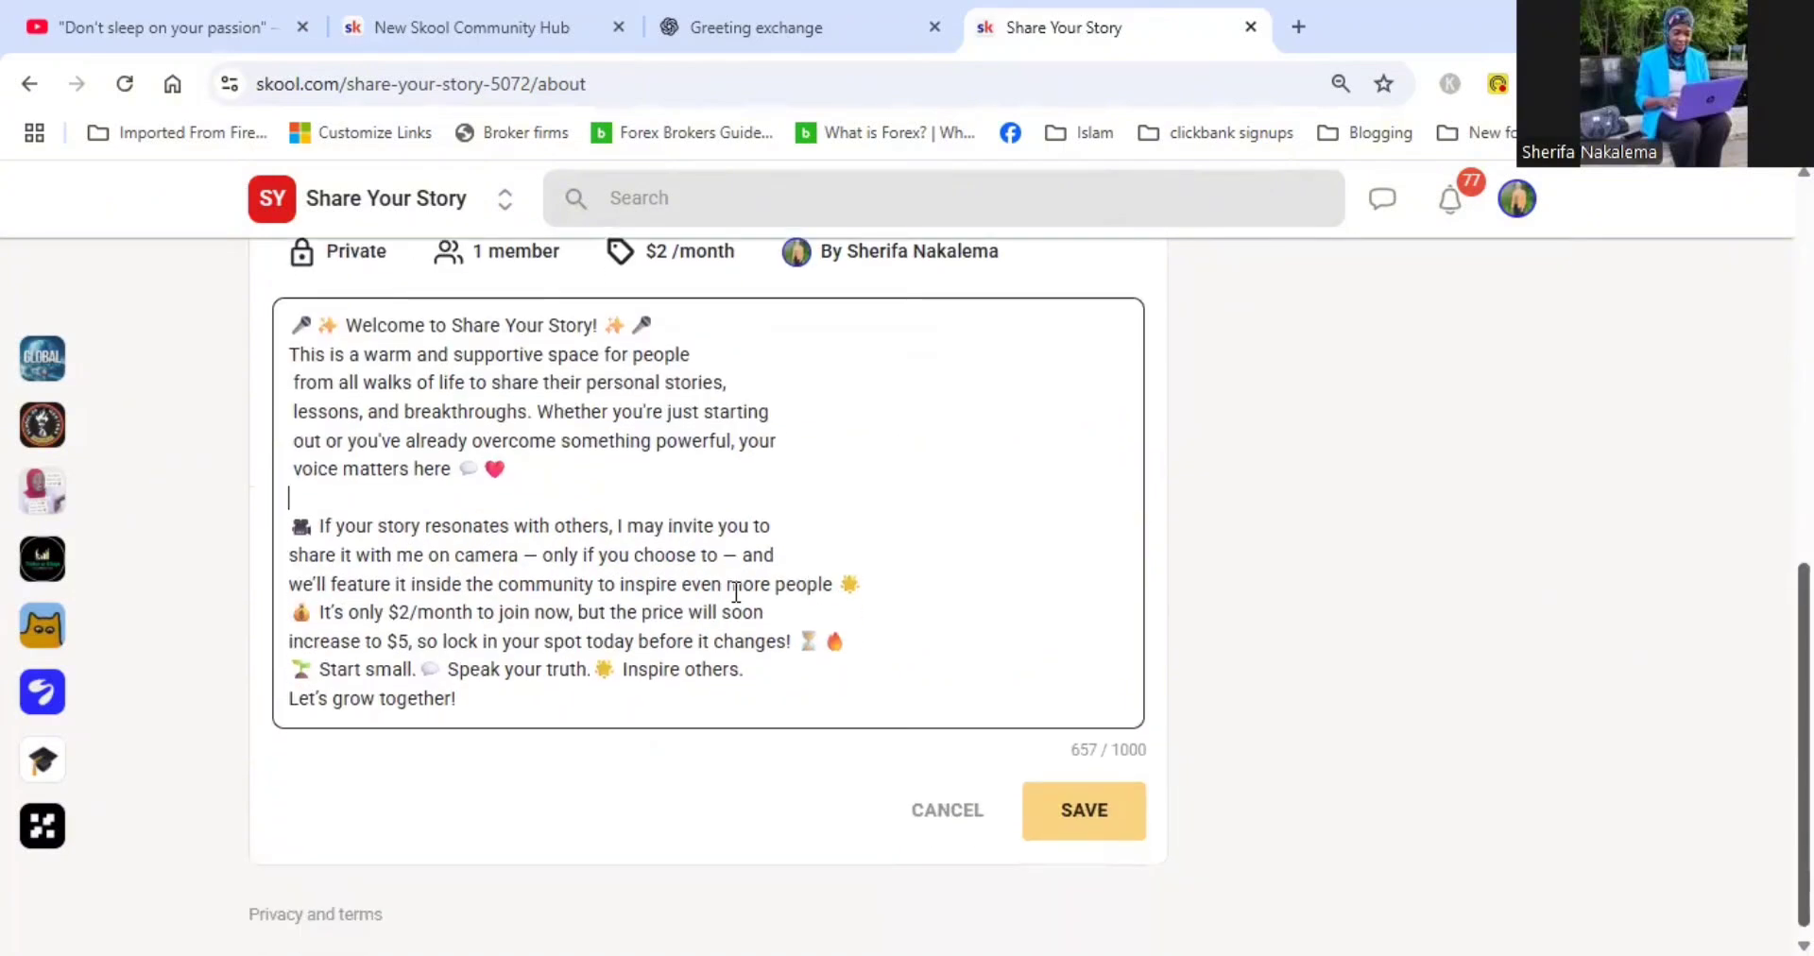
click(881, 587)
key(Return)
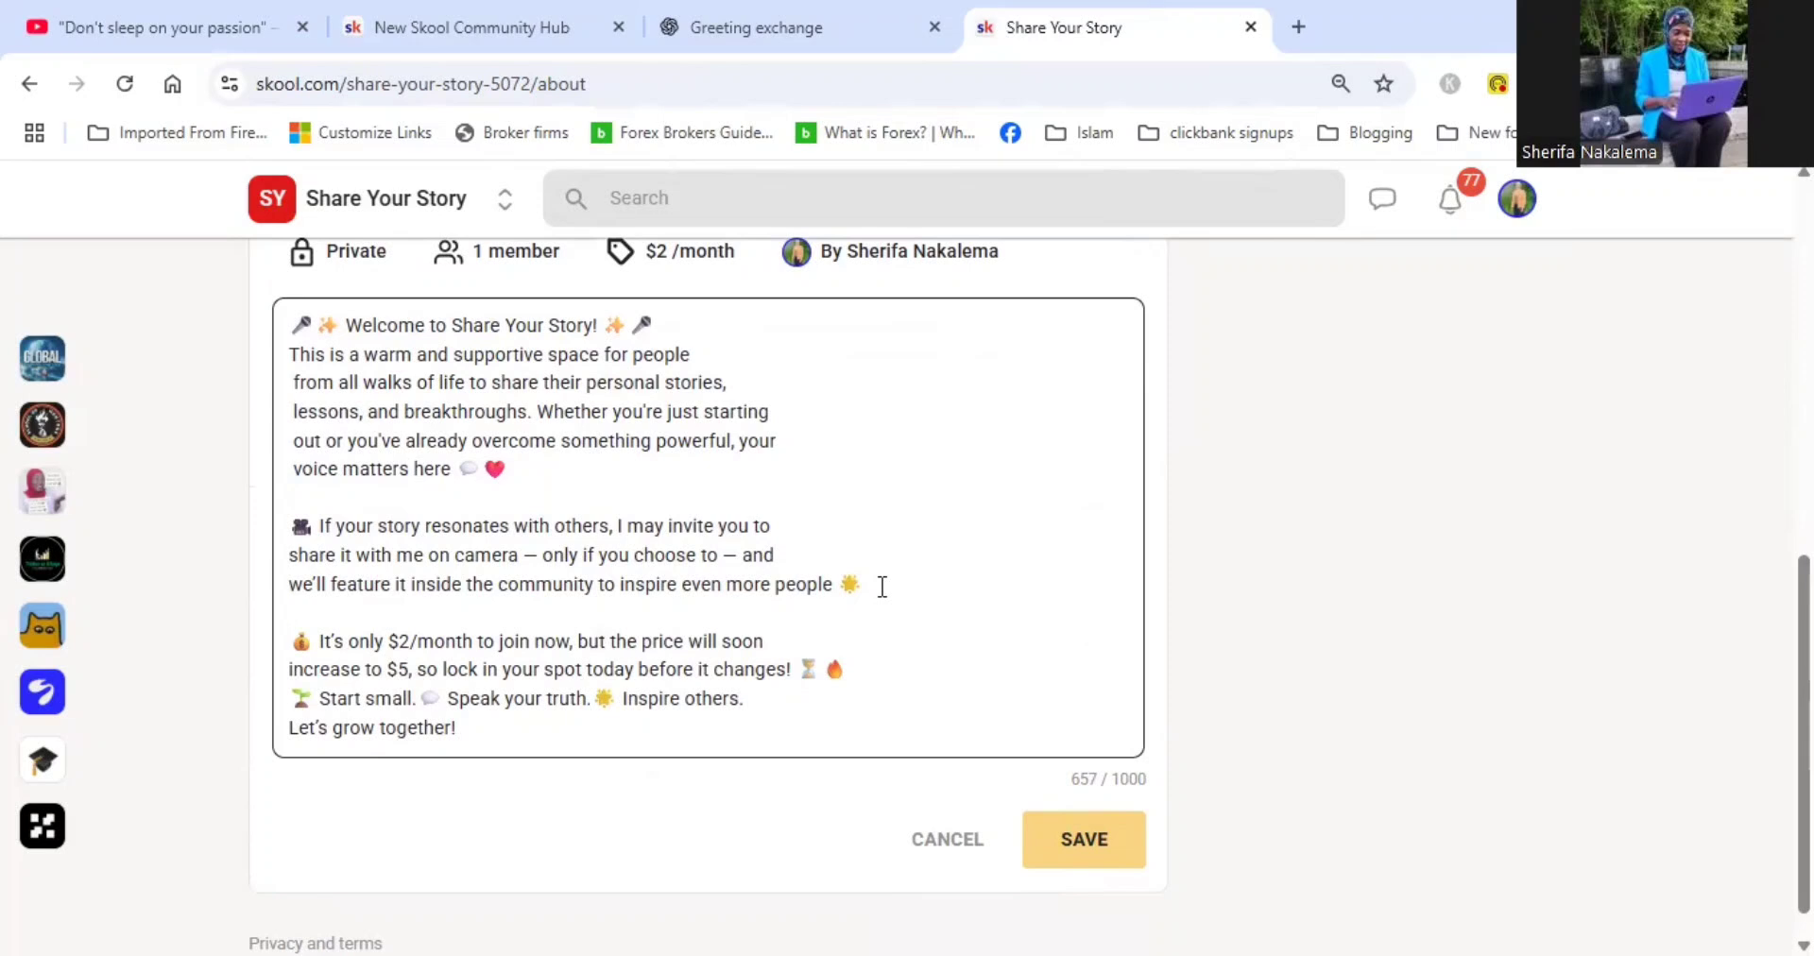
click(789, 700)
key(Return)
Sign the description with the owner's first name, one blank line below "Let's grow together!", then save and review it
click(483, 755)
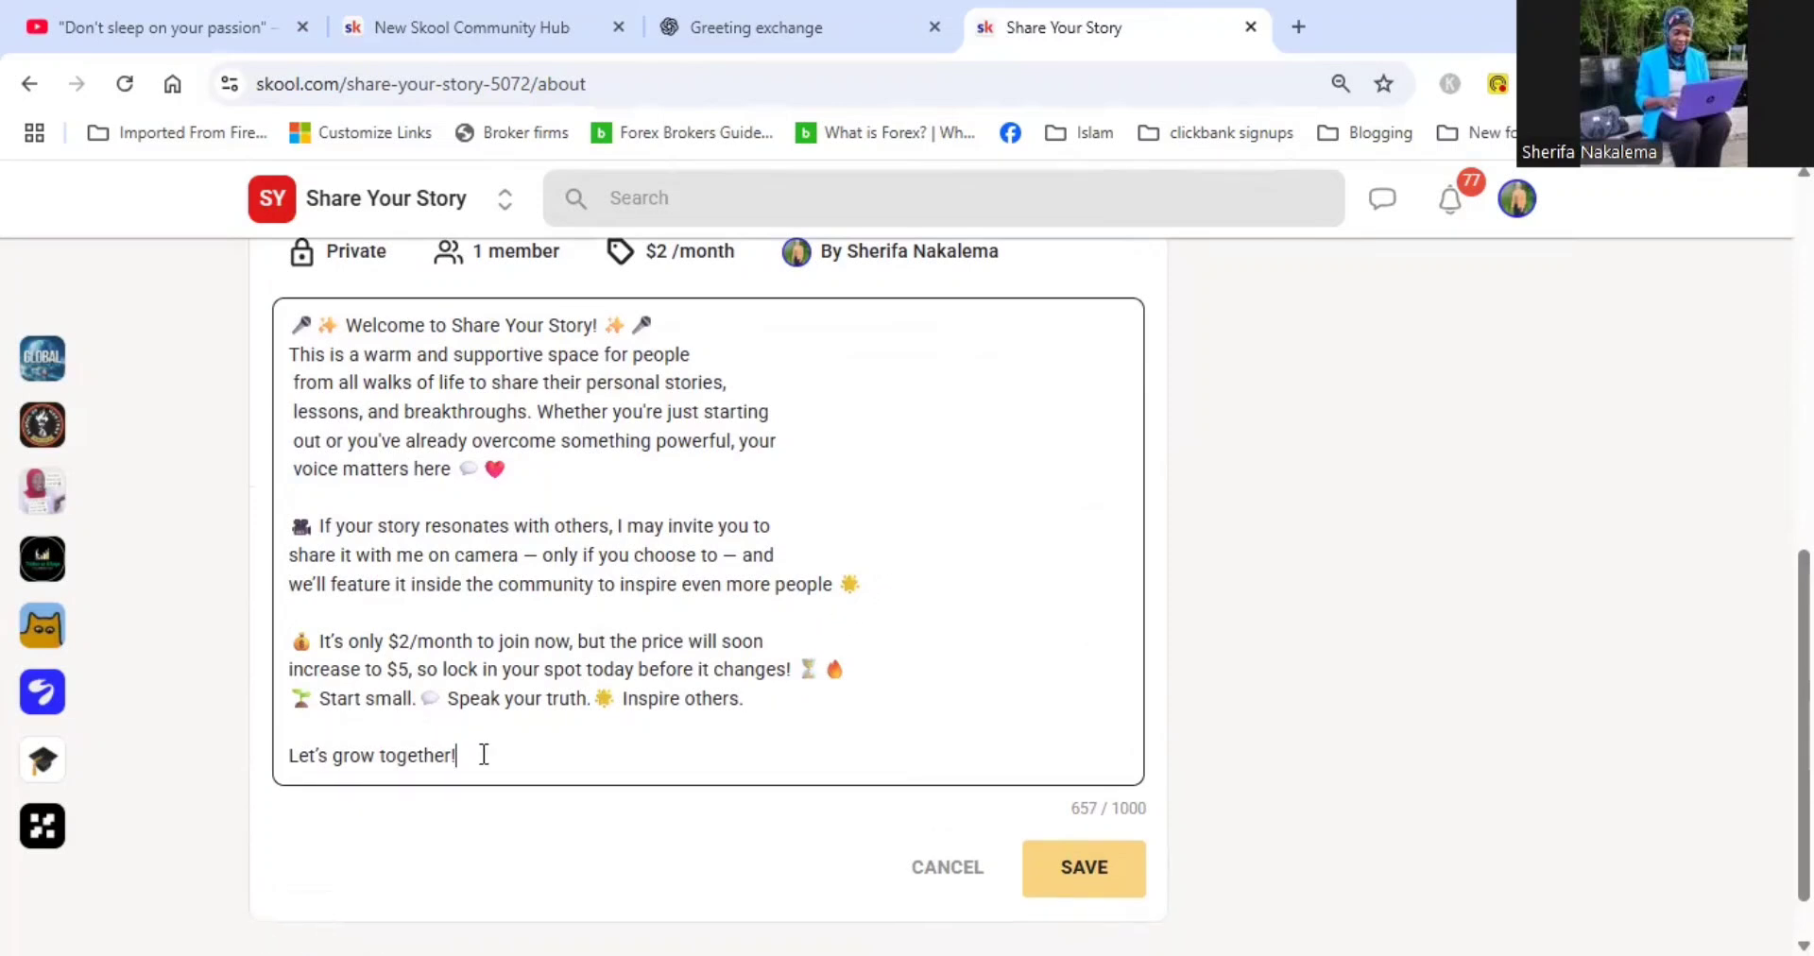
key(Return)
key(Return)
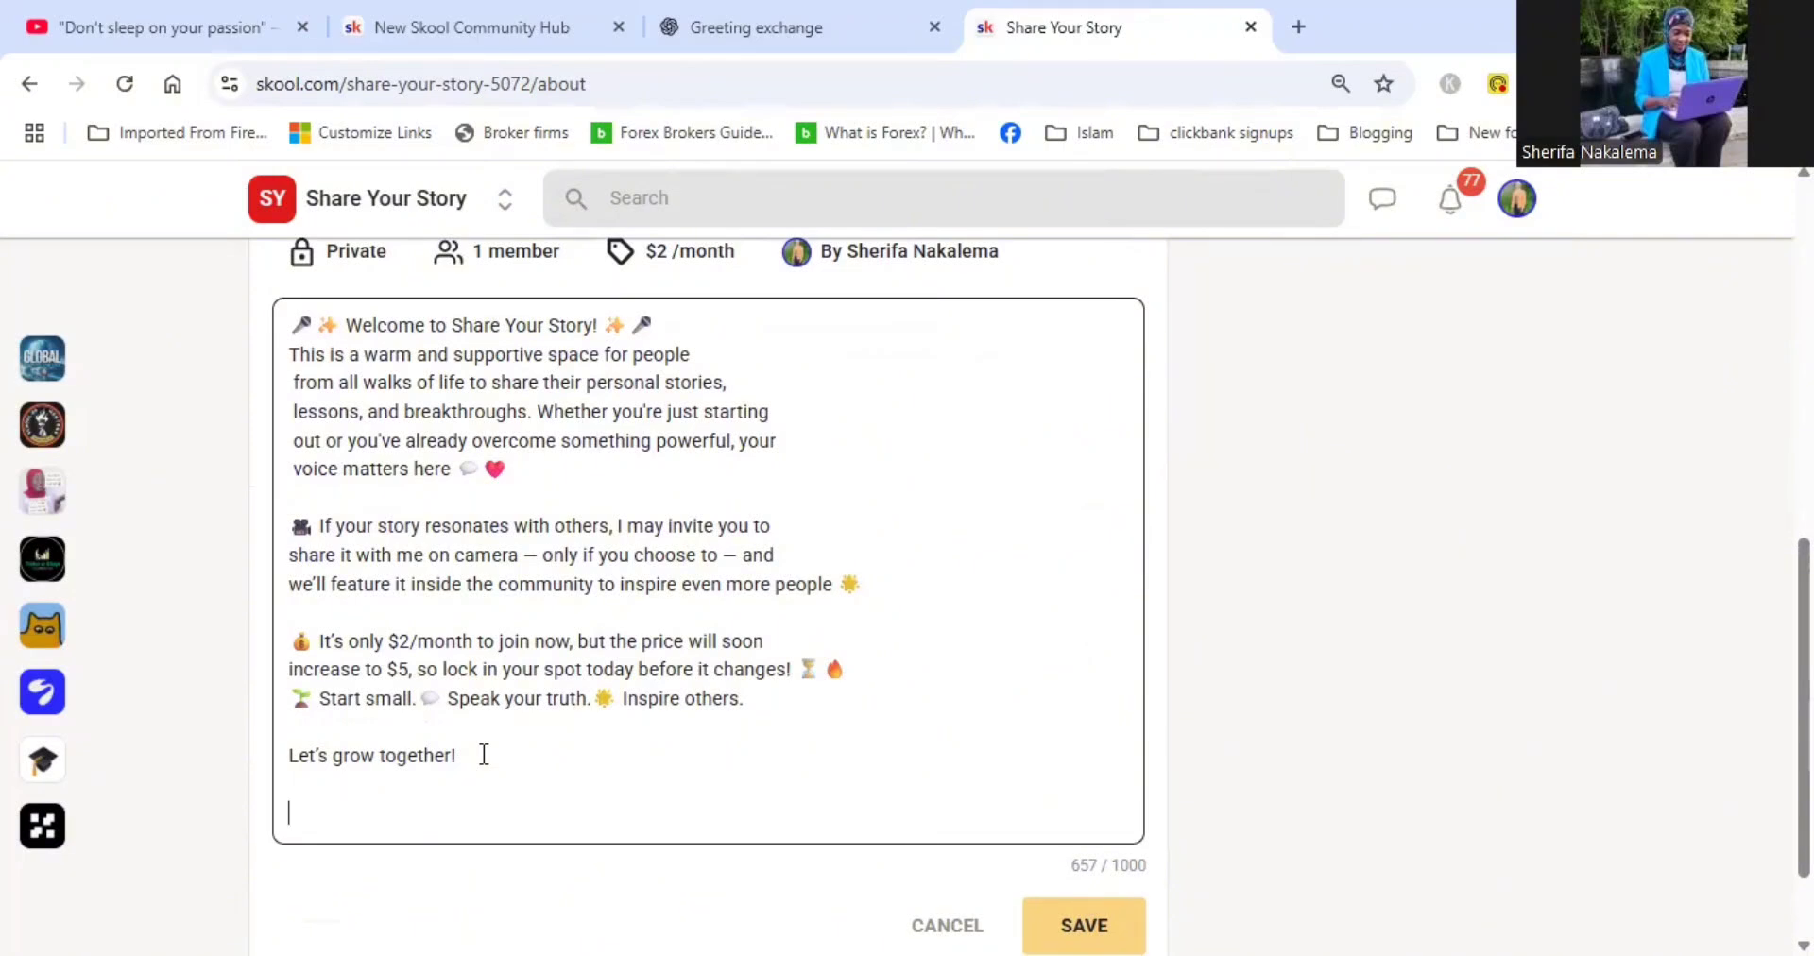
text(')
text(Sherifa)
click(1133, 922)
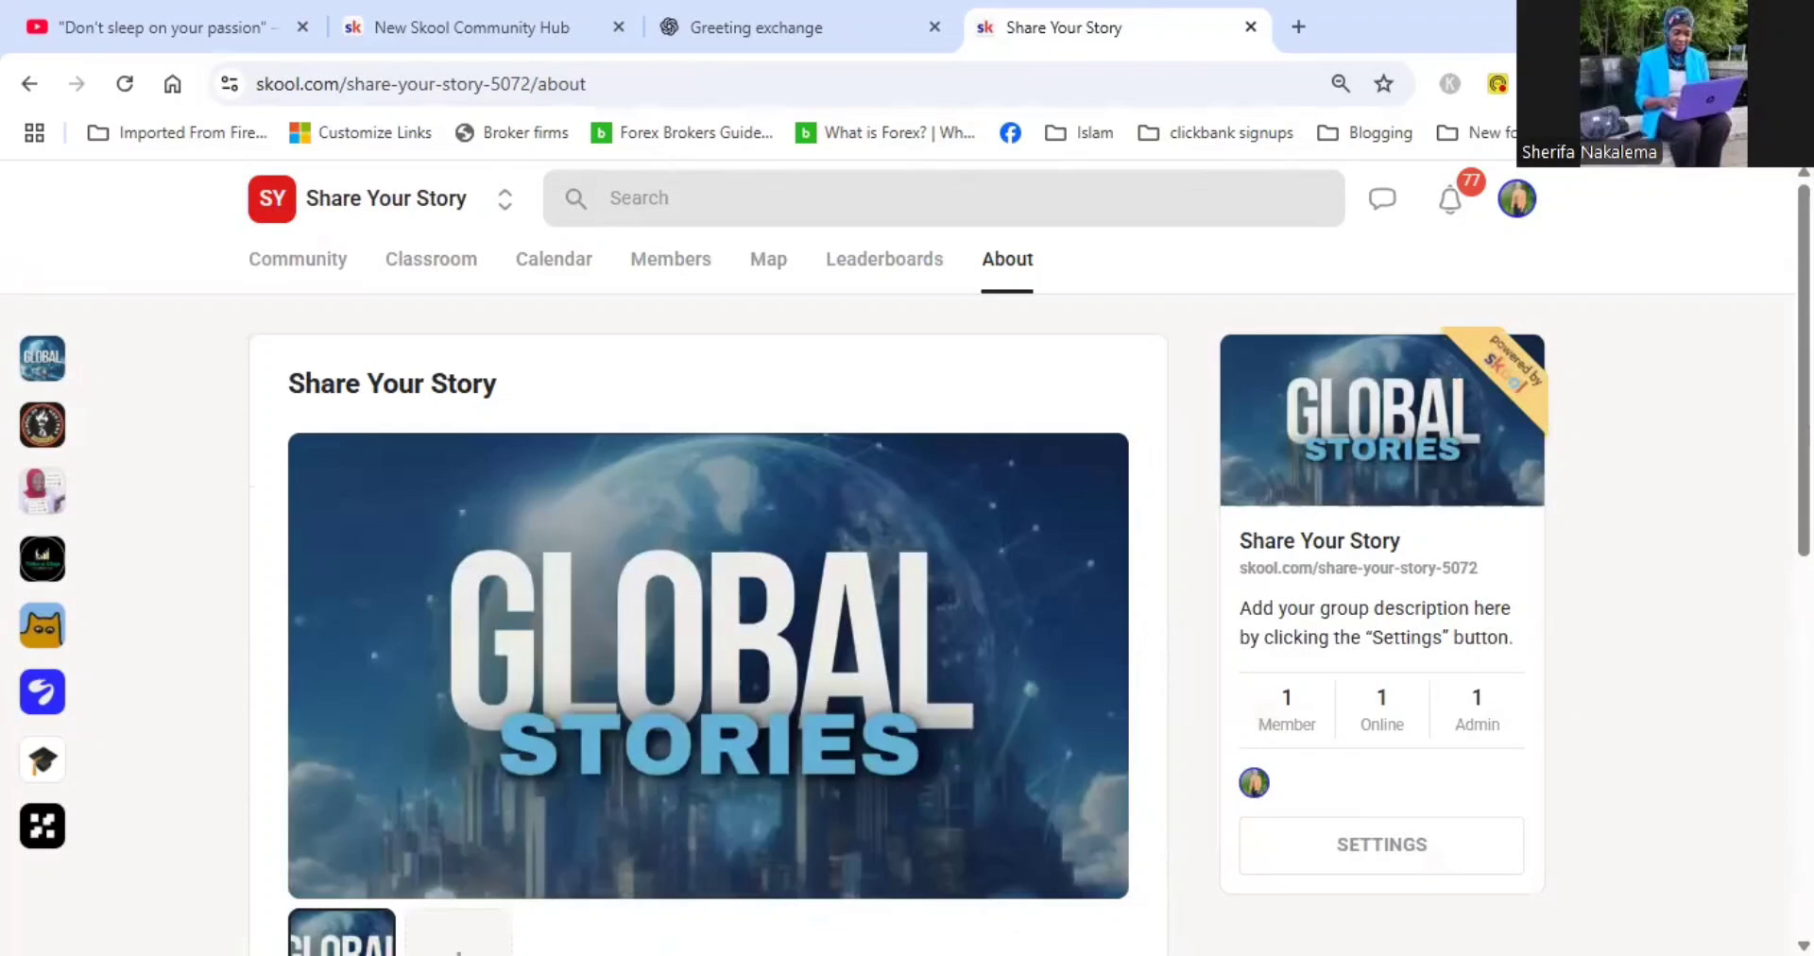
scroll(709, 595, down, 5)
scroll(708, 595, down, 4)
scroll(709, 595, up, 8)
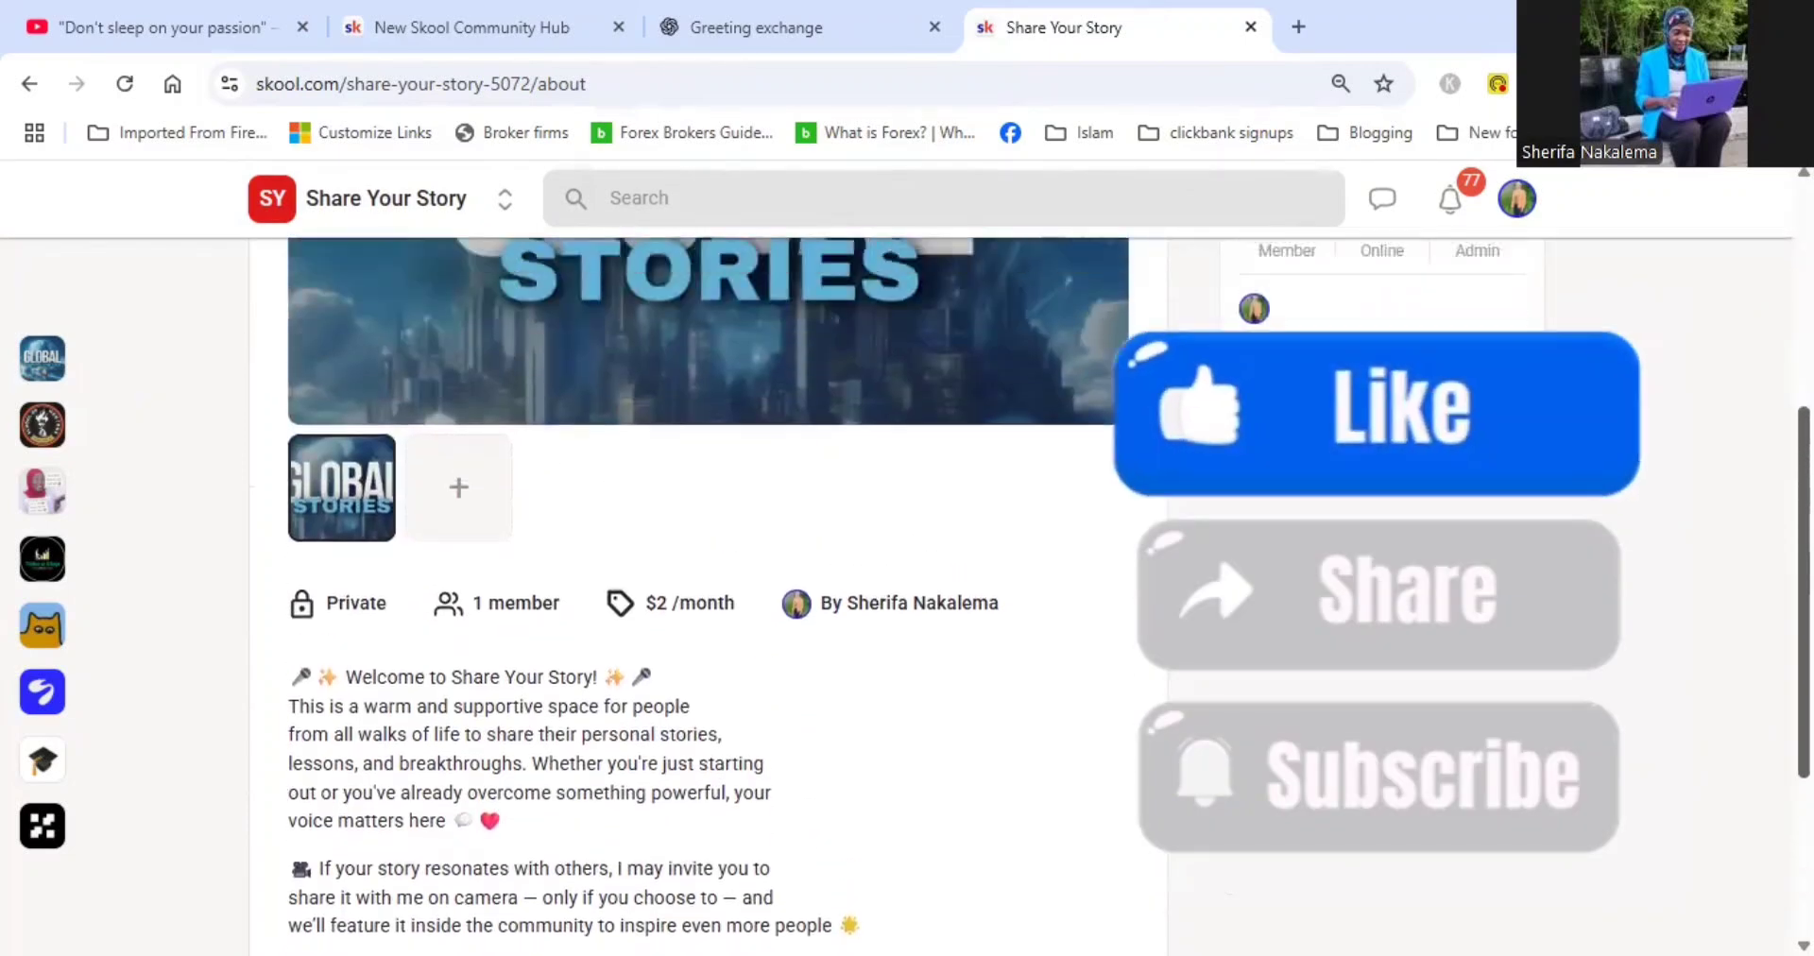